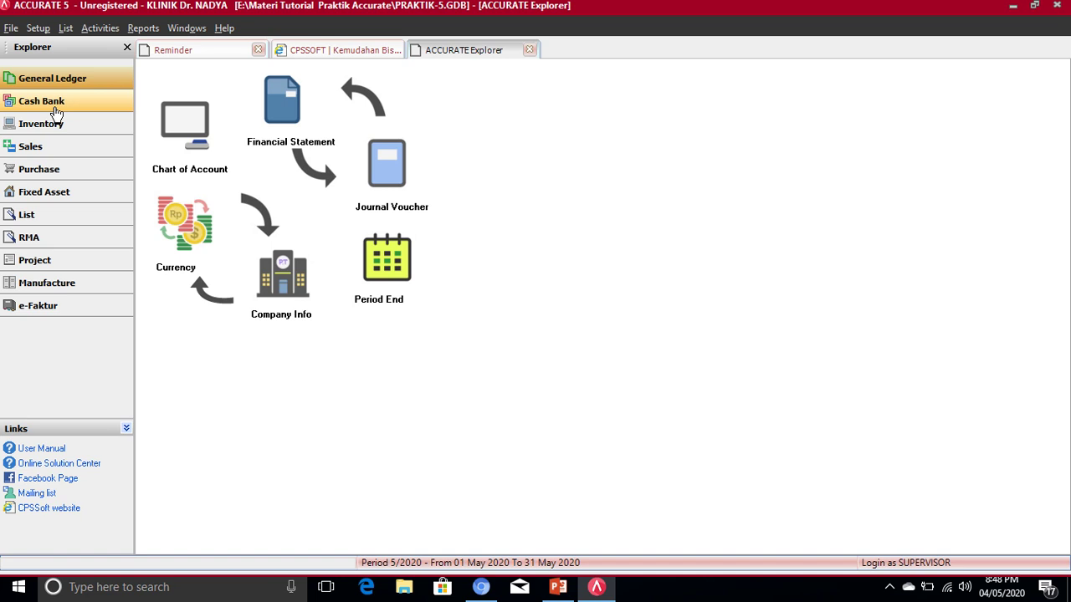
- Show the Cash Bank module and review its deposit list without the date filter, closing the list when done
{"action": "left_click", "coordinate": [48, 107]}
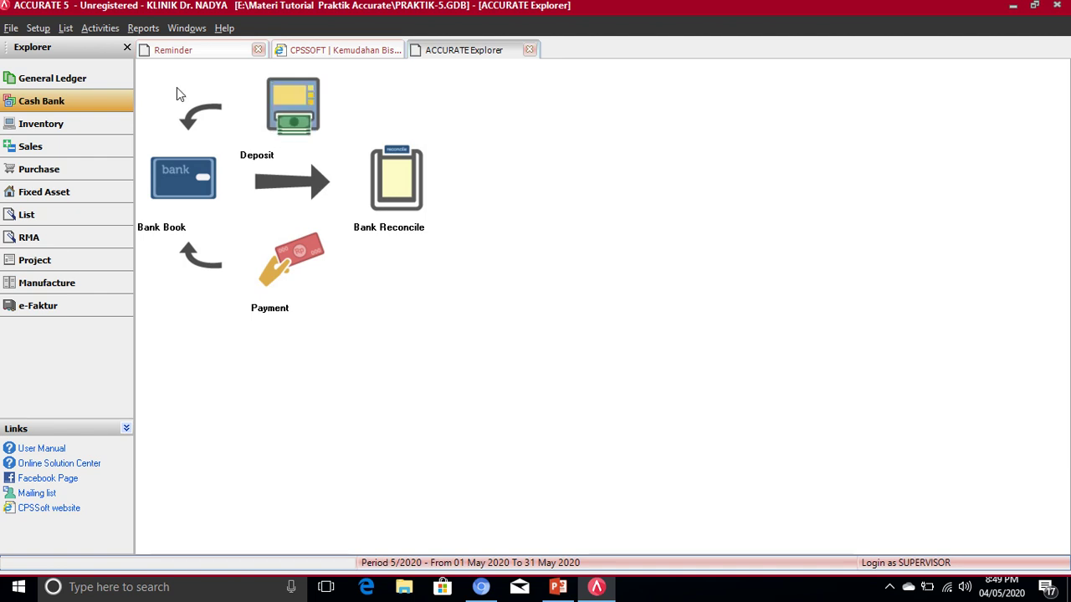
{"action": "left_click", "coordinate": [63, 29]}
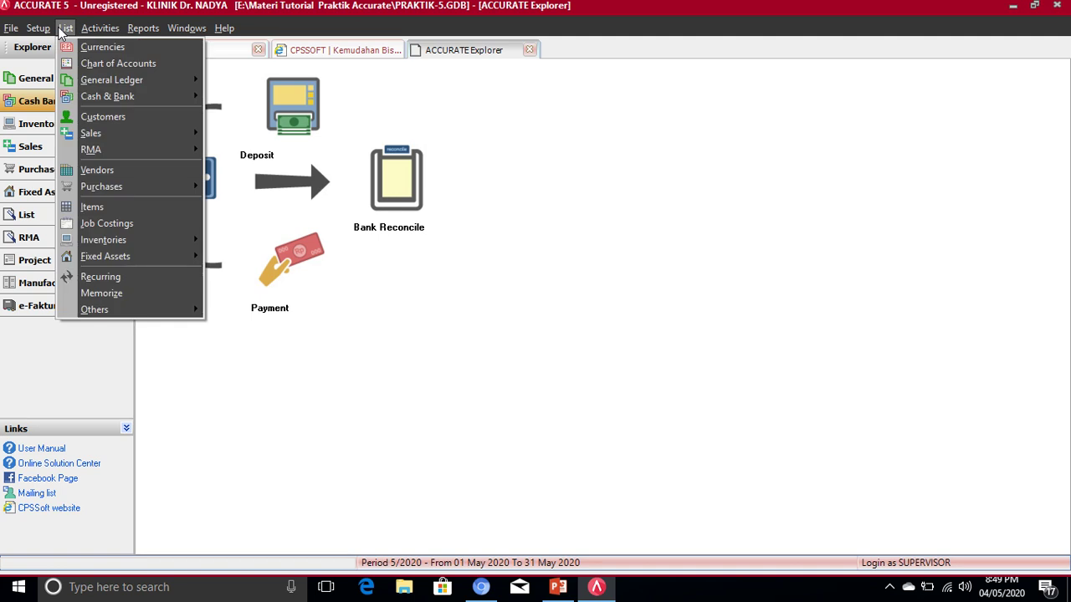
{"action": "mouse_move", "coordinate": [109, 96]}
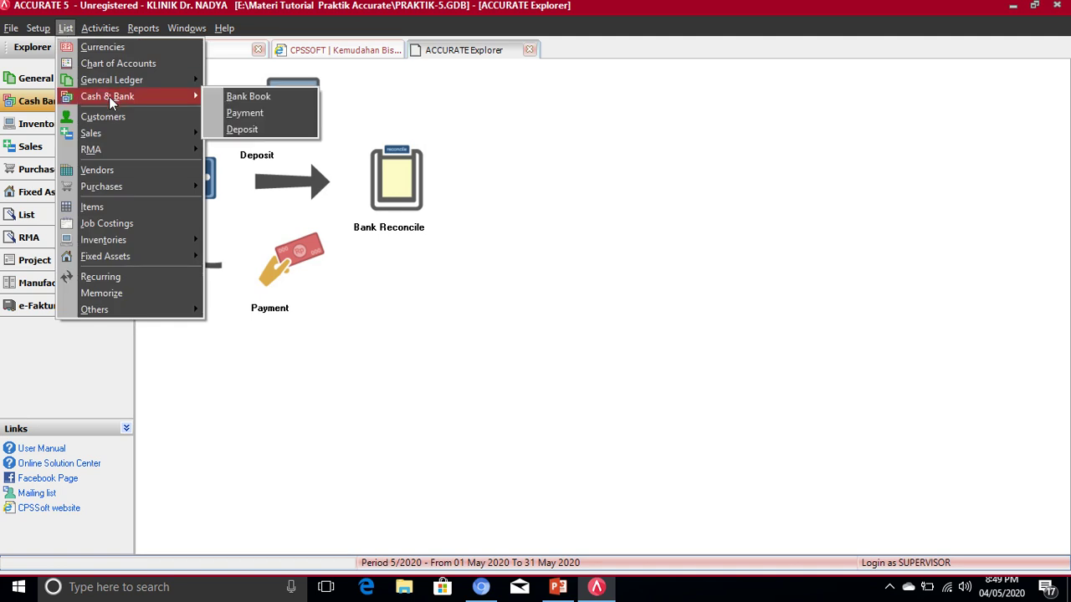
{"action": "left_click", "coordinate": [241, 130]}
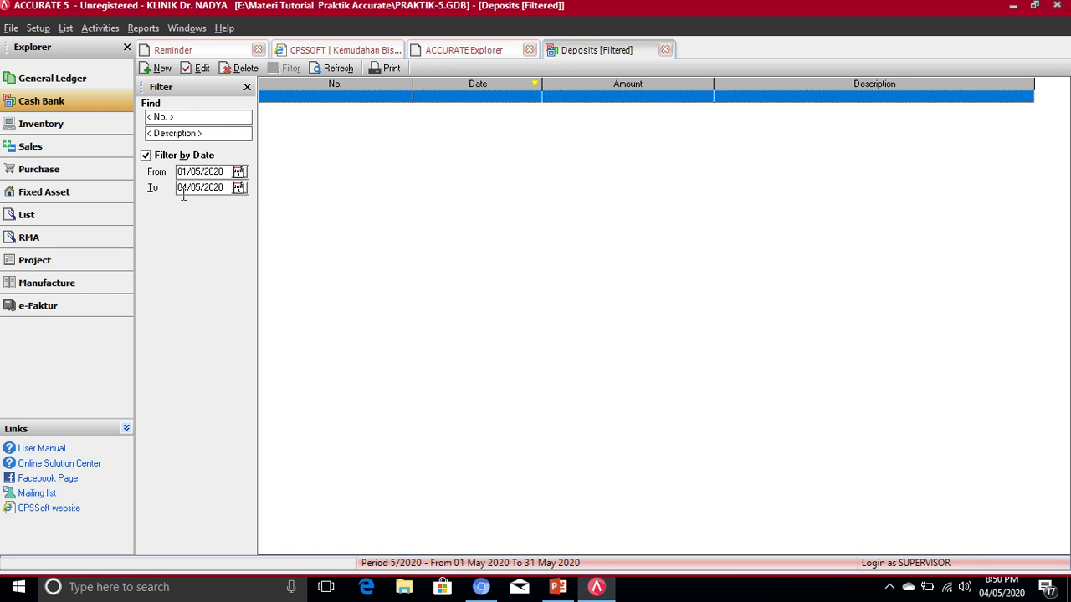
{"action": "left_click", "coordinate": [146, 156]}
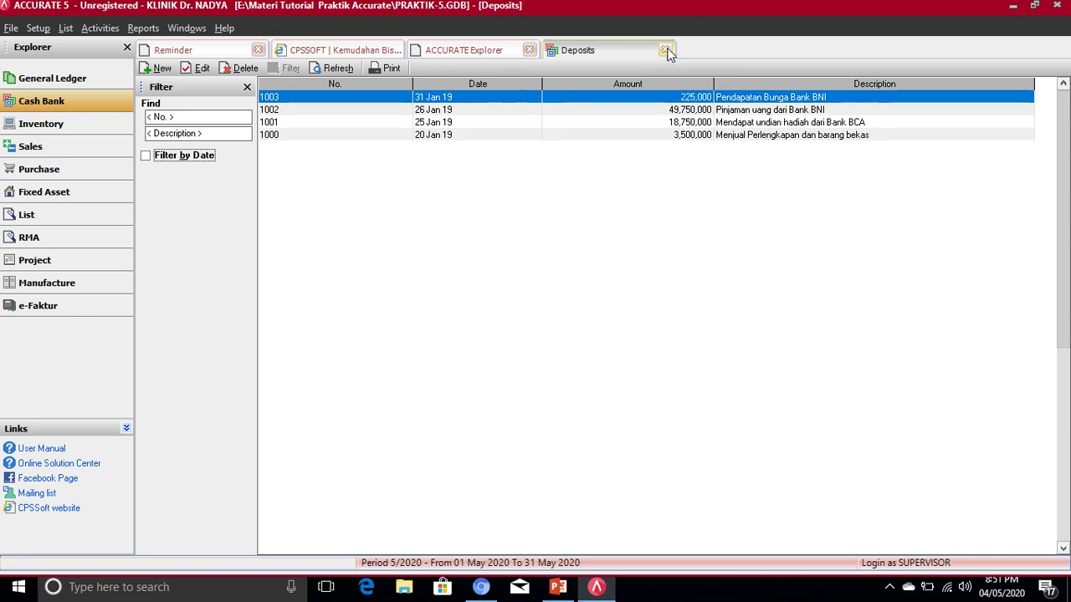
{"action": "left_click", "coordinate": [665, 50]}
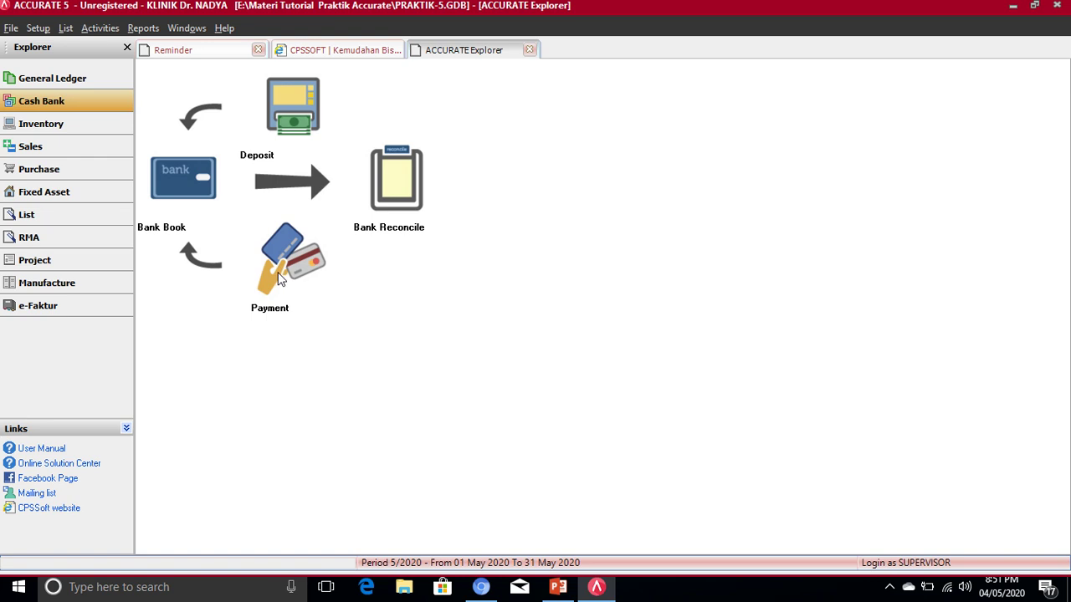
- Review the Pengeluaran Kas (Payment) slide in PowerPoint and compare the Purchase and Cash Bank modules in ACCURATE
{"action": "left_click", "coordinate": [558, 586]}
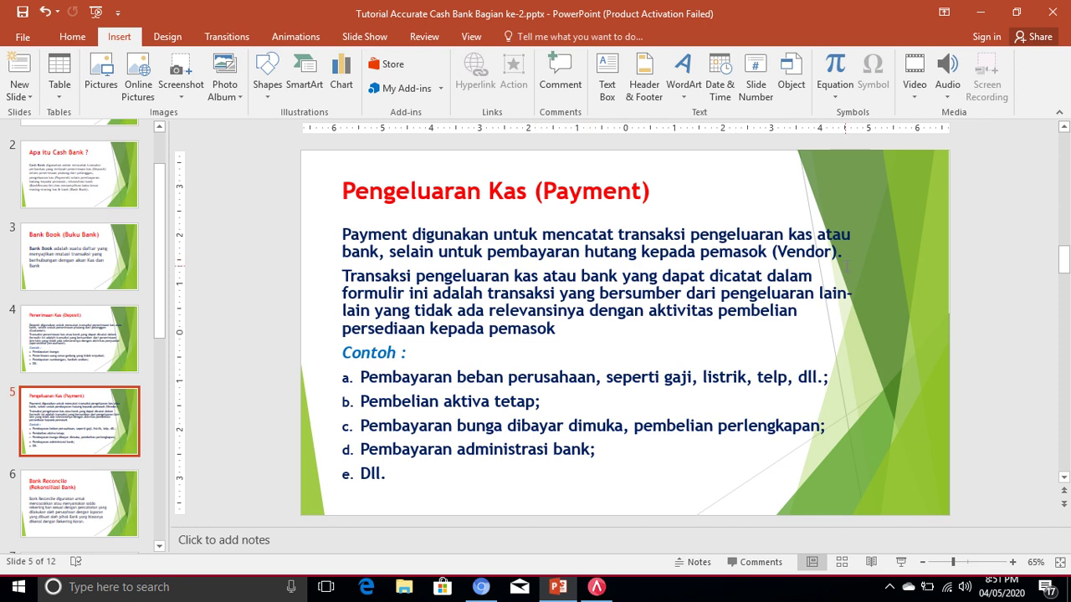
{"action": "left_click", "coordinate": [597, 588]}
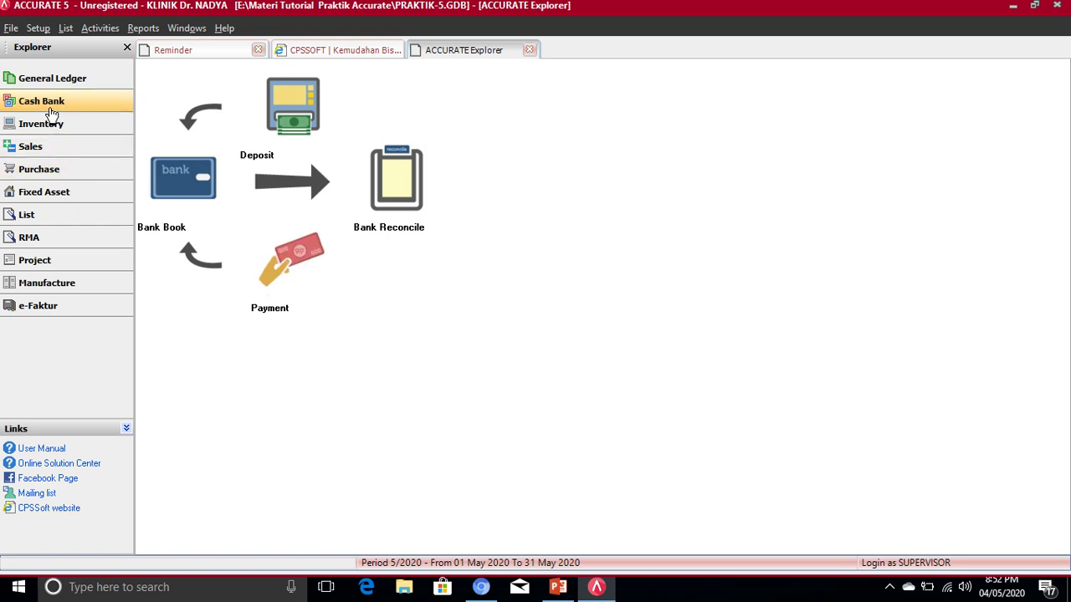
{"action": "left_click", "coordinate": [46, 177]}
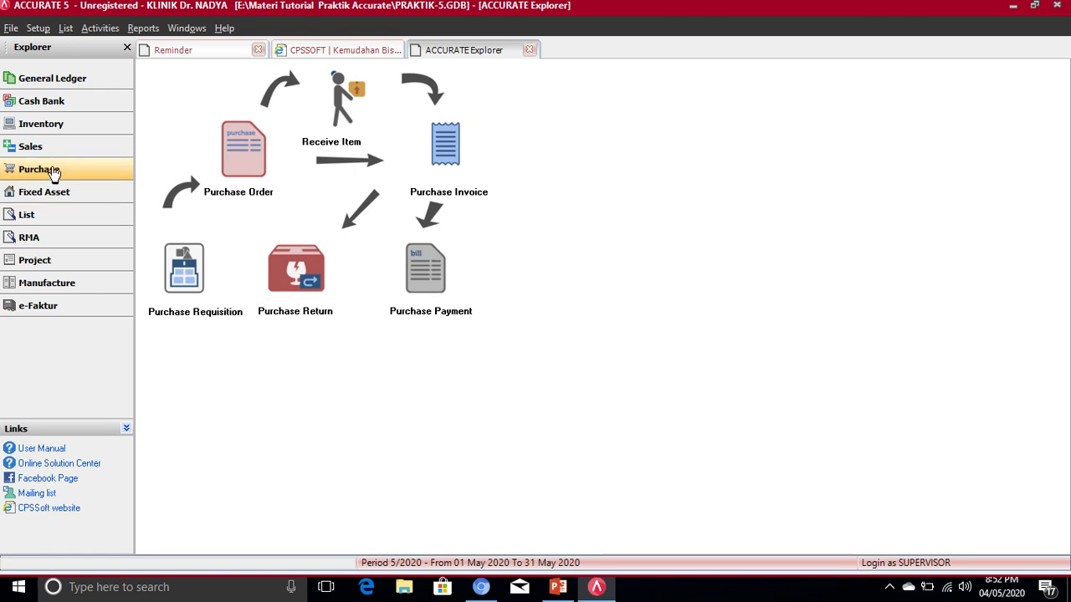
{"action": "left_click", "coordinate": [39, 109]}
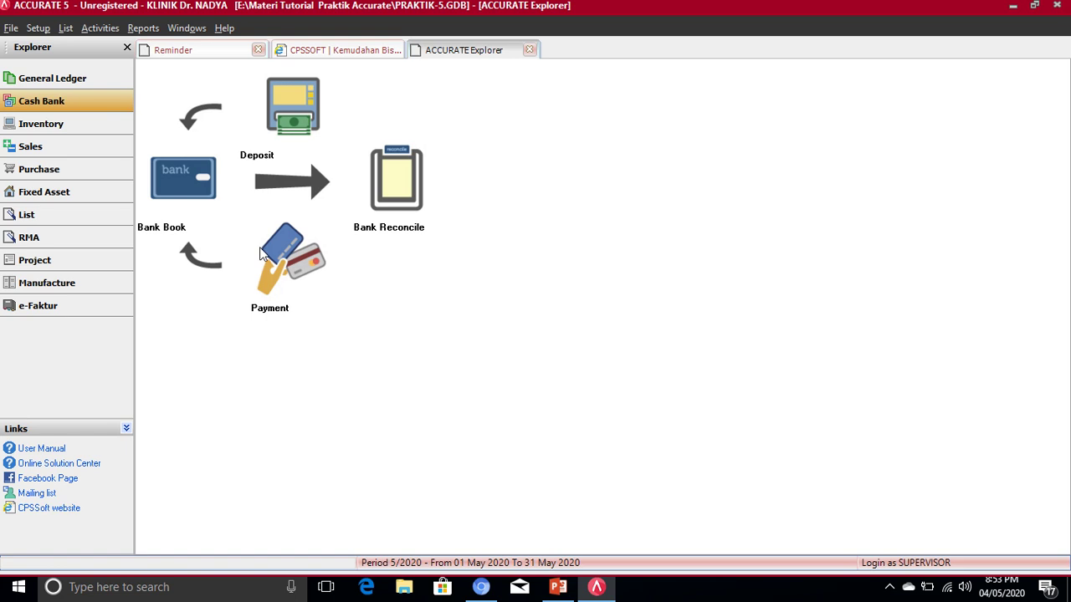
{"action": "left_click", "coordinate": [42, 170]}
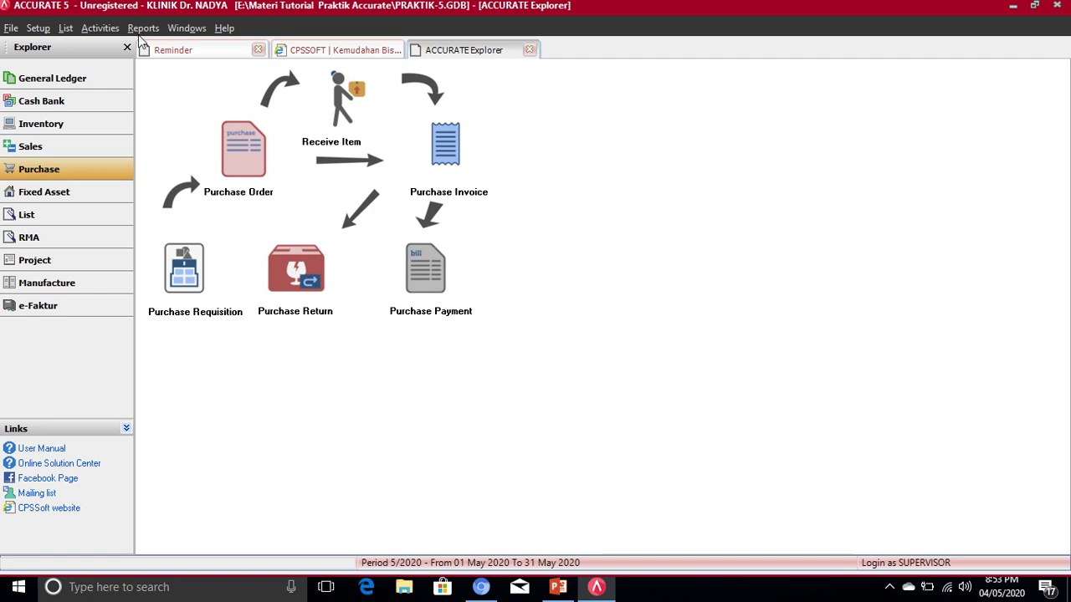
{"action": "left_click", "coordinate": [67, 102]}
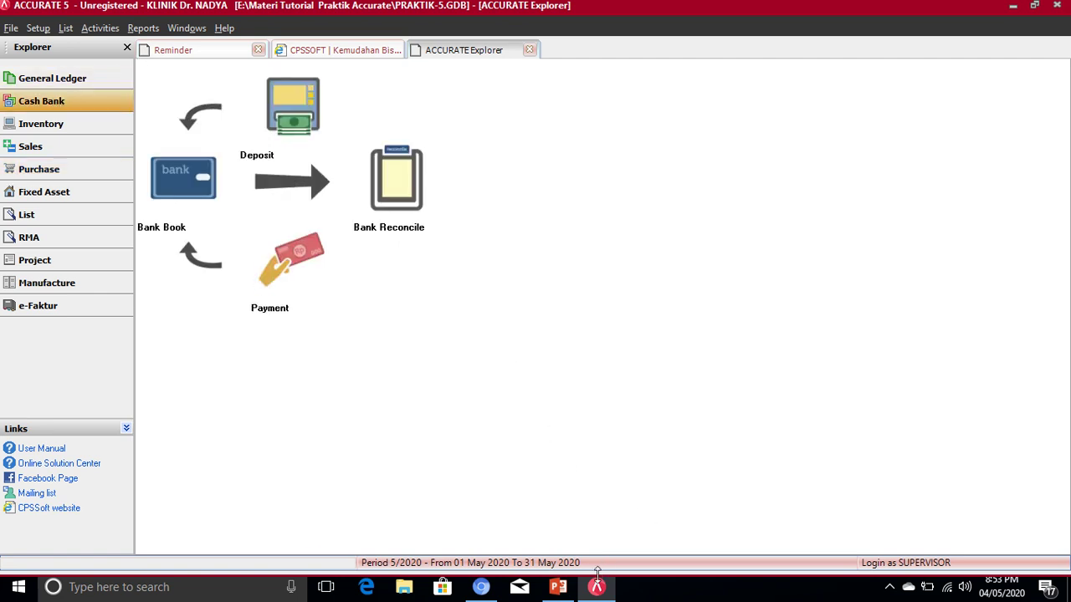
{"action": "left_click", "coordinate": [557, 586]}
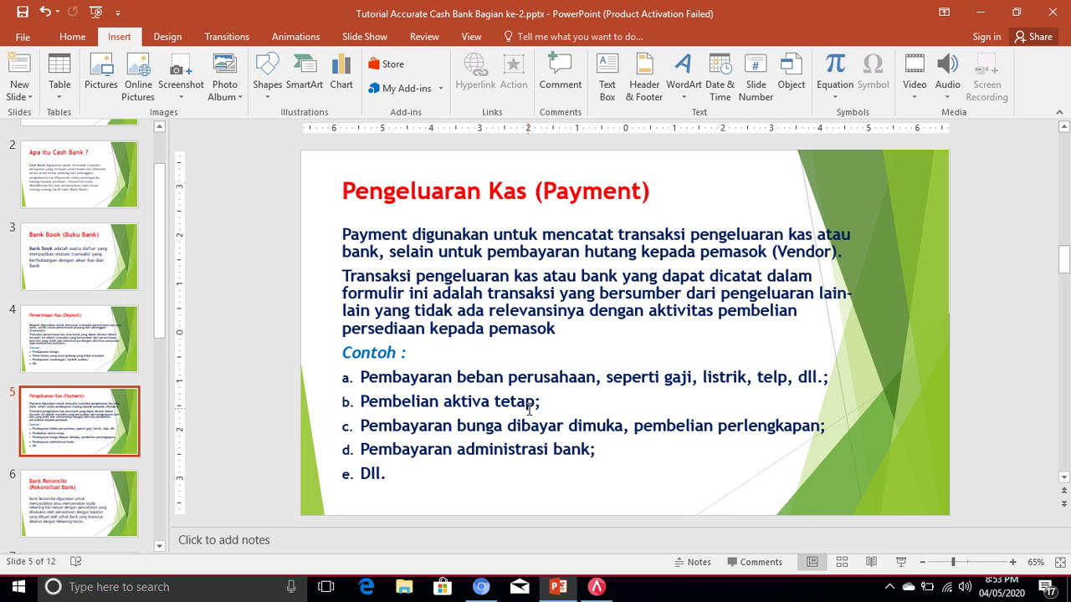
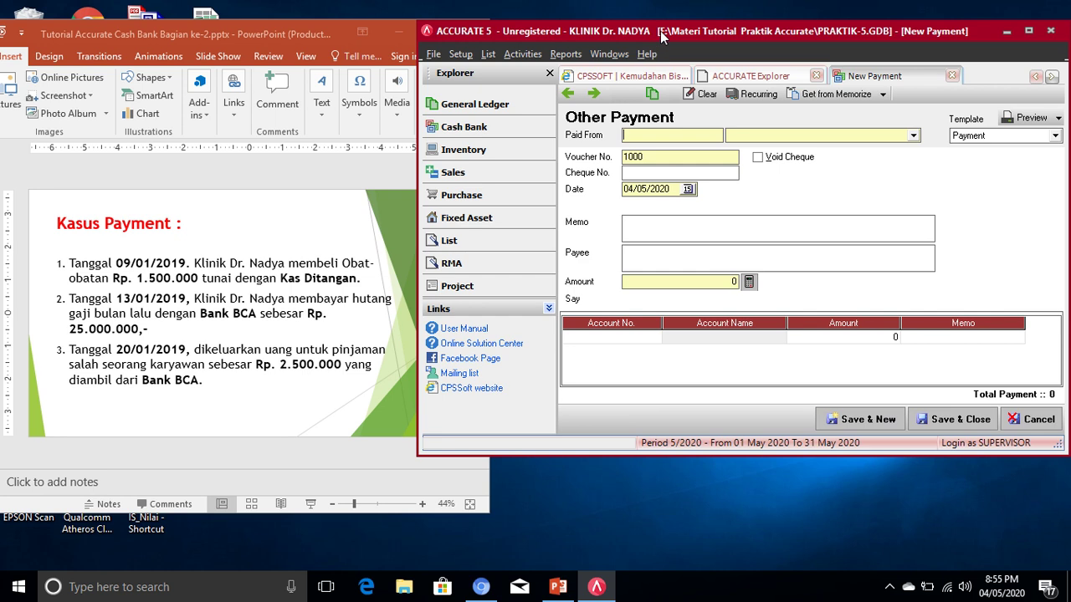
- Set the new payment to be paid from Kas Ditangan with the date 09/01/2019
{"action": "left_click_drag", "start_coordinate": [660, 31], "coordinate": [635, 31]}
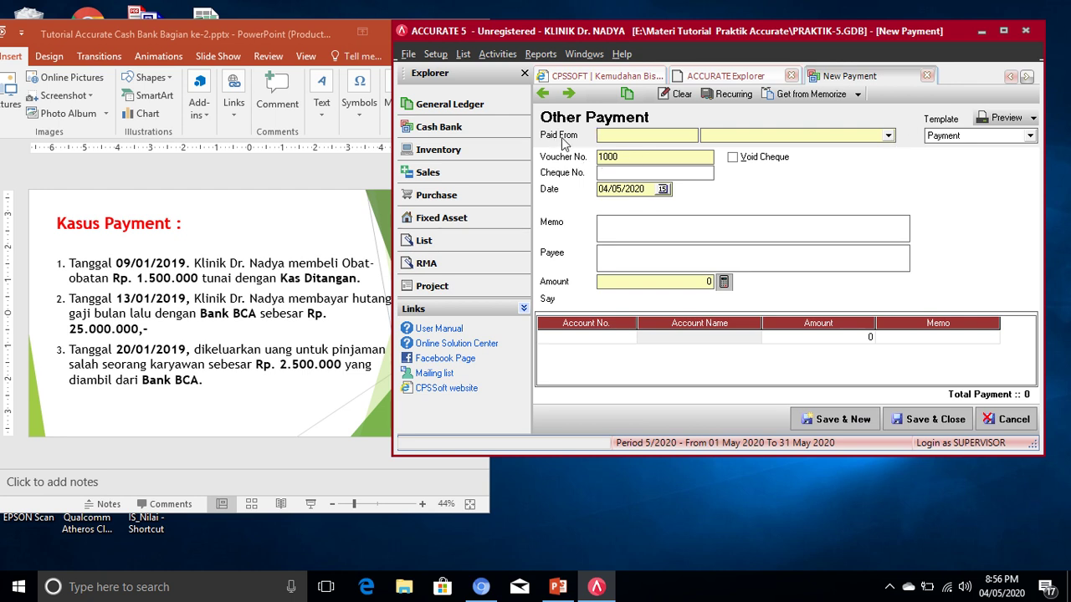
{"action": "left_click", "coordinate": [889, 136]}
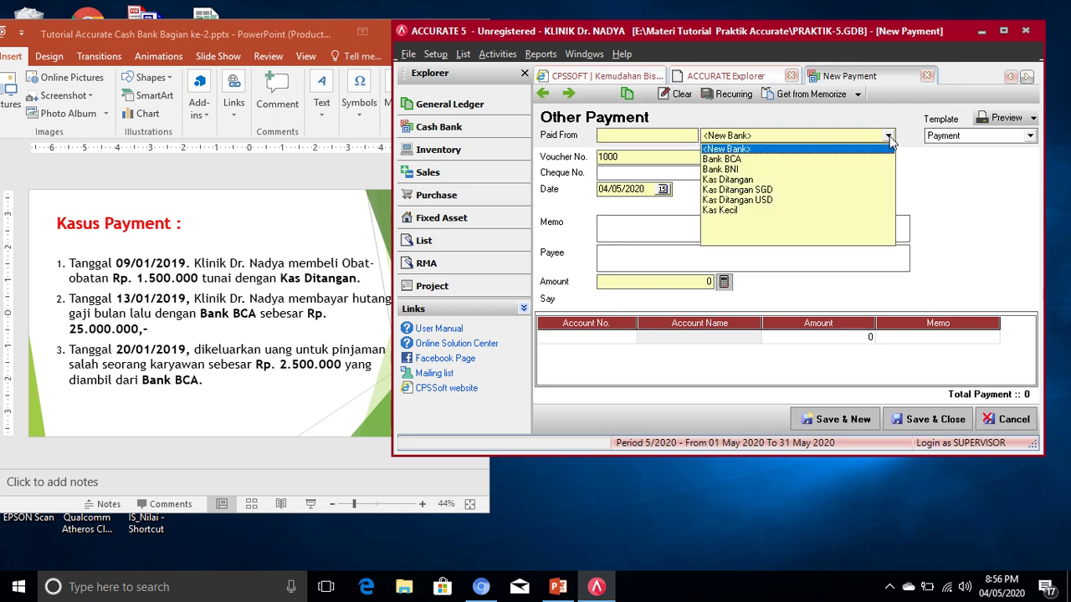
{"action": "left_click", "coordinate": [740, 180]}
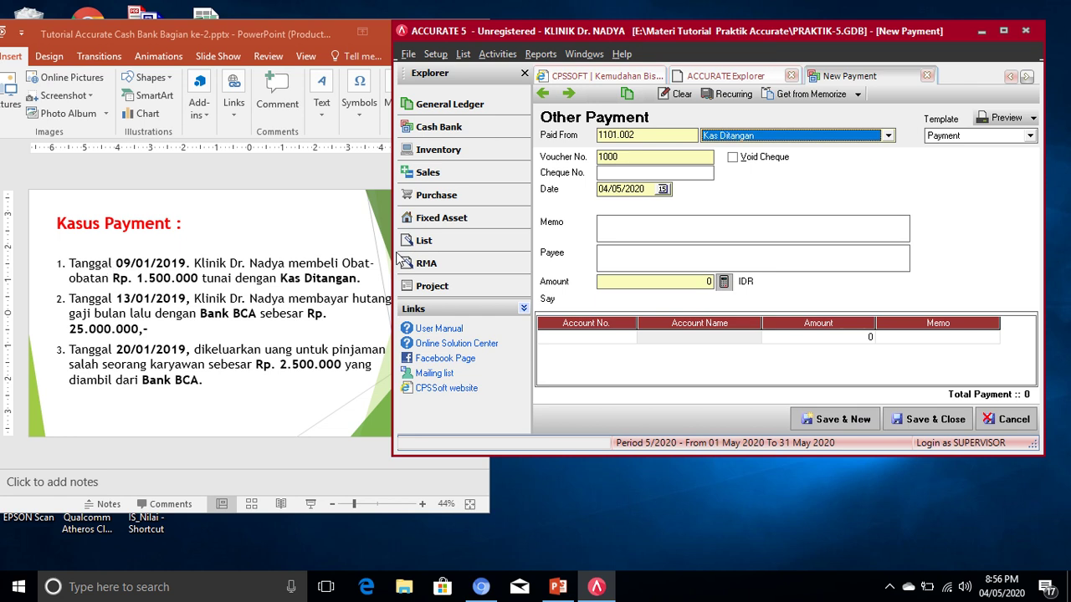
{"action": "left_click_drag", "start_coordinate": [646, 191], "coordinate": [563, 190]}
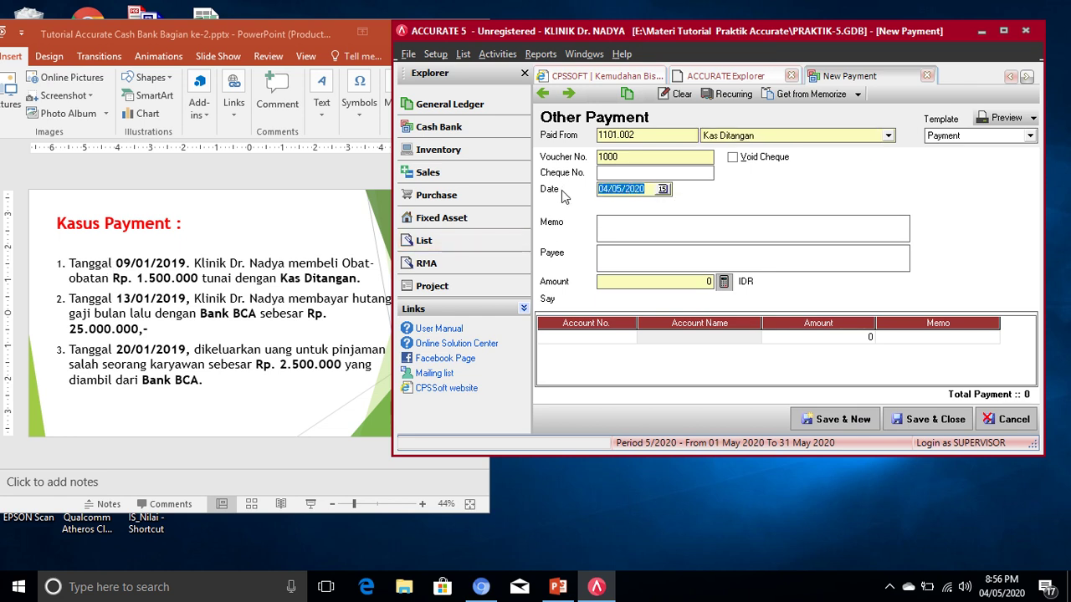
{"action": "type", "text": "09/"}
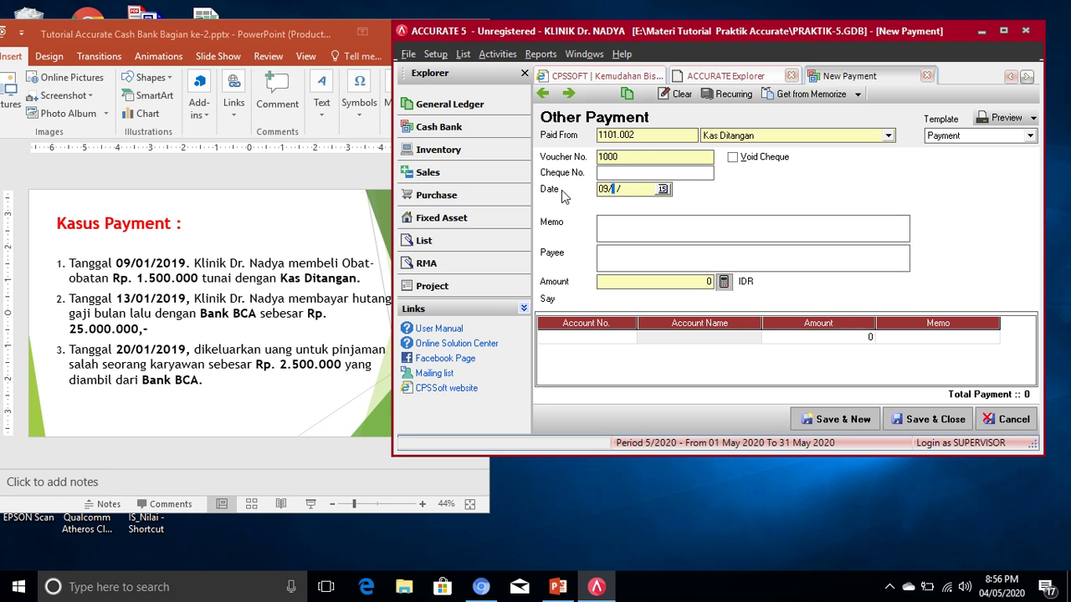
{"action": "type", "text": "01/19"}
{"action": "key", "text": "Tab"}
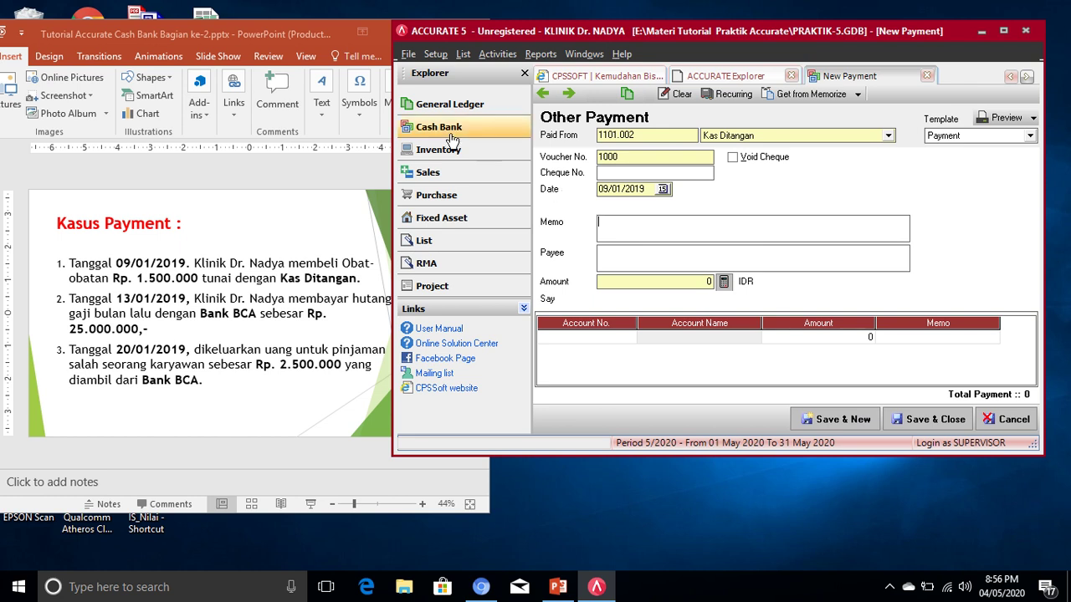
- Enter the memo "Pembelian Obat-obatan" and an amount of 1,500,000 for the payment
{"action": "type", "text": "Pembelian Obat-obatan"}
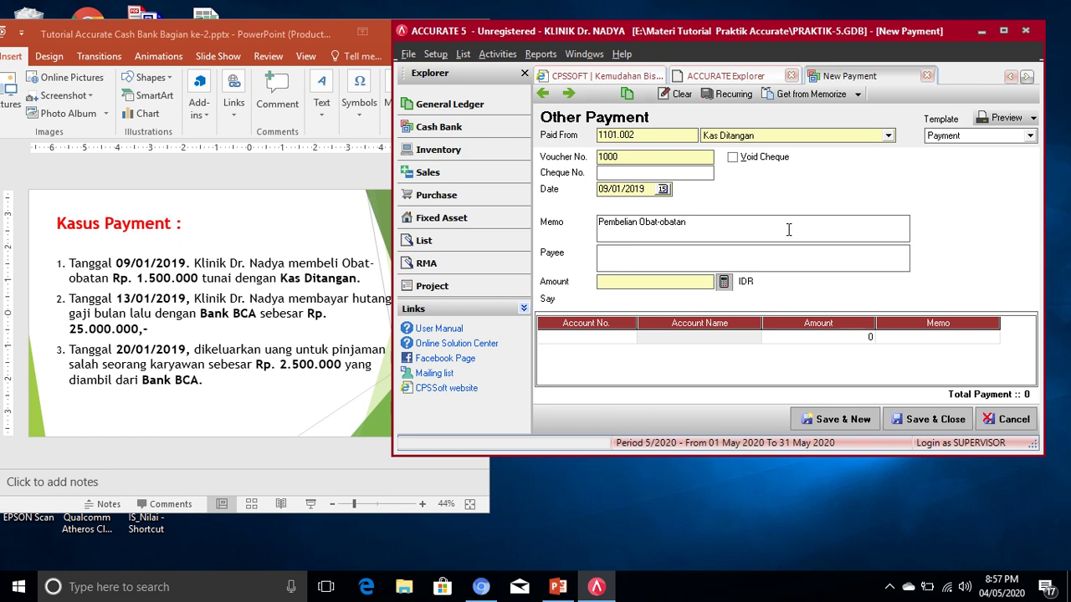
{"action": "type", "text": "1,"}
{"action": "type", "text": "5"}
{"action": "type", "text": "00,000"}
{"action": "key", "text": "Tab"}
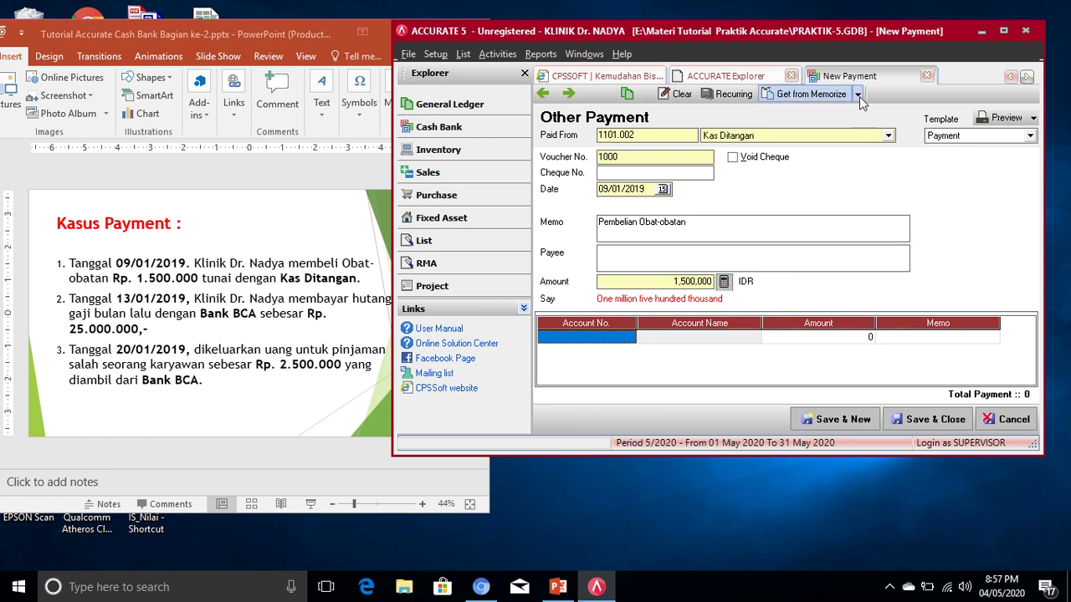
- Allocate the payment to account 1301 Obat-obatan, save it and start a new payment
{"action": "left_click", "coordinate": [595, 337]}
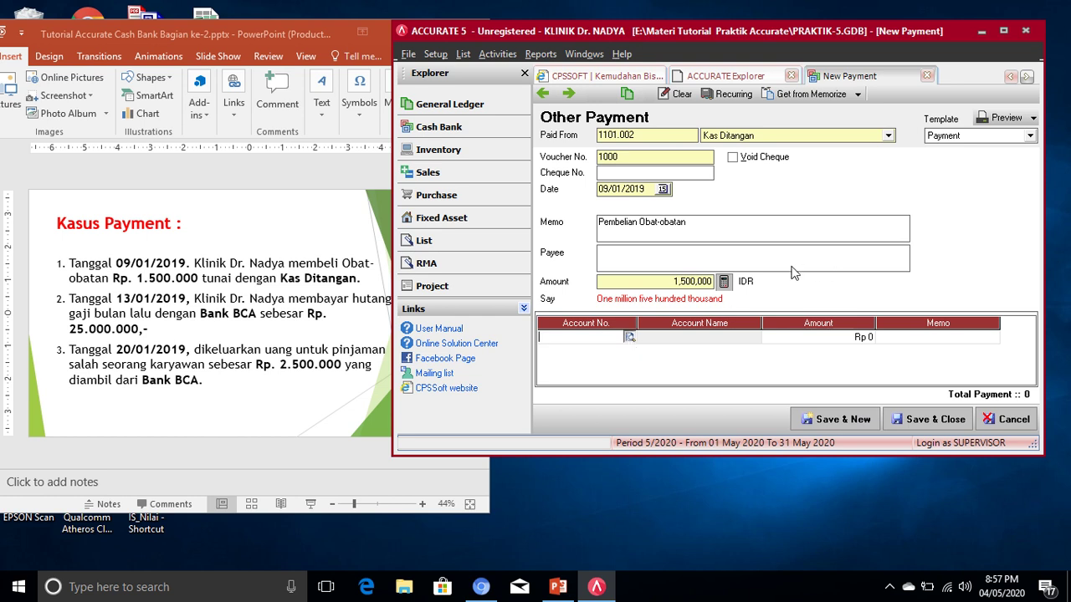
{"action": "double_click", "coordinate": [580, 338]}
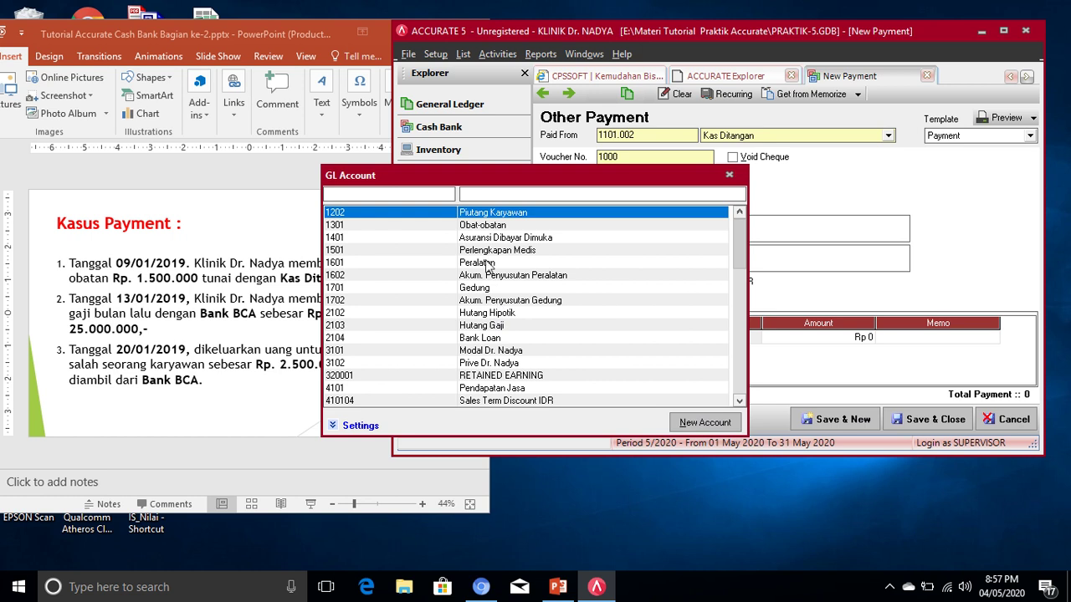
{"action": "double_click", "coordinate": [482, 225]}
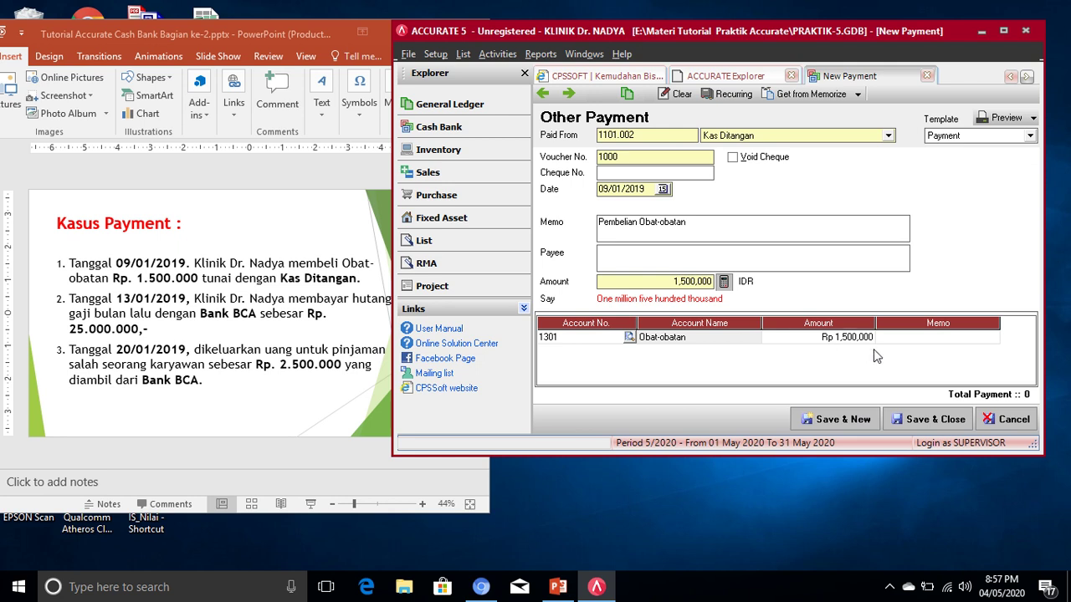
{"action": "left_click", "coordinate": [721, 329]}
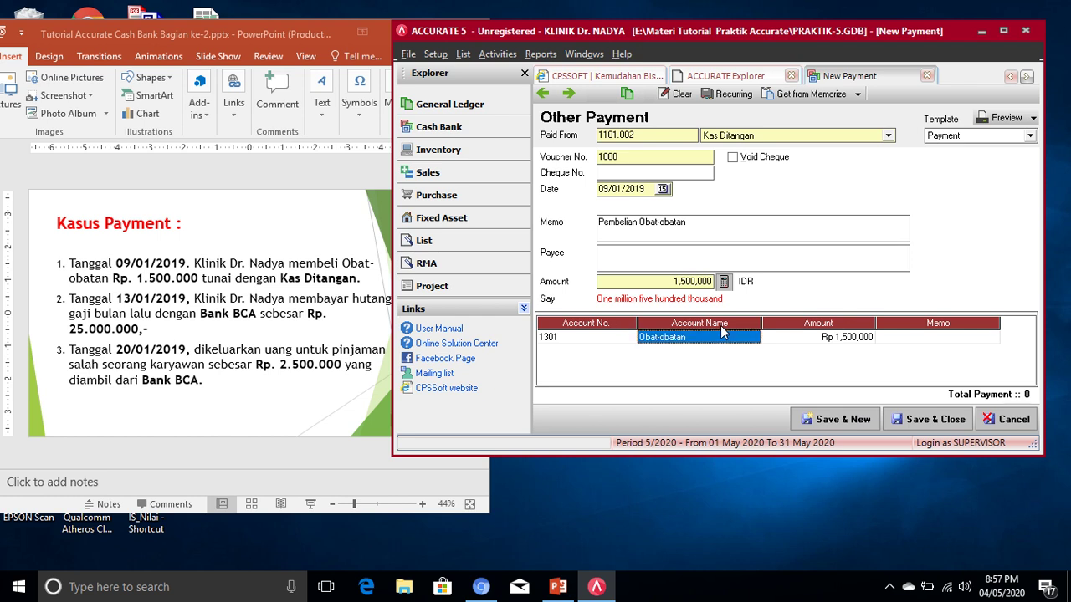
{"action": "key", "text": "Return"}
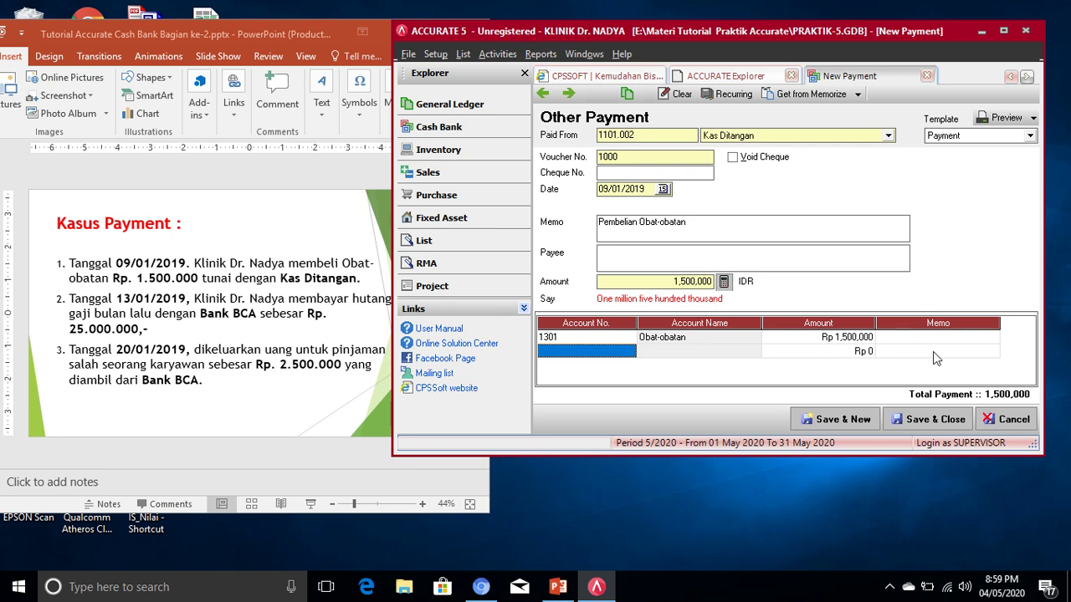
{"action": "left_click", "coordinate": [840, 419]}
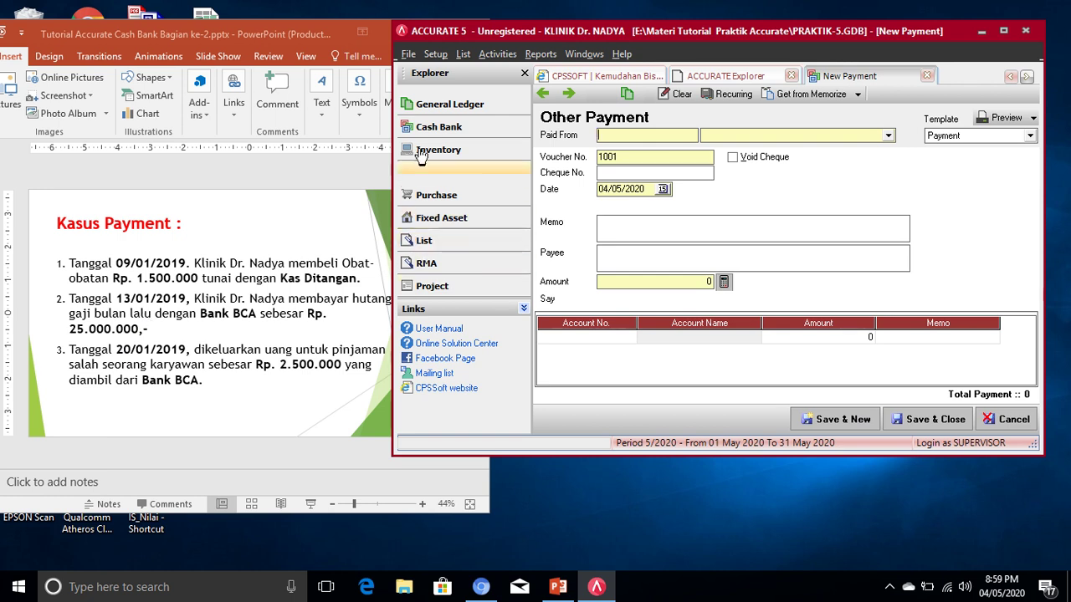
- Uncover the Kasus Payment slide text and set the second payment to be paid from Bank BCA
{"action": "left_click_drag", "start_coordinate": [532, 35], "coordinate": [563, 28]}
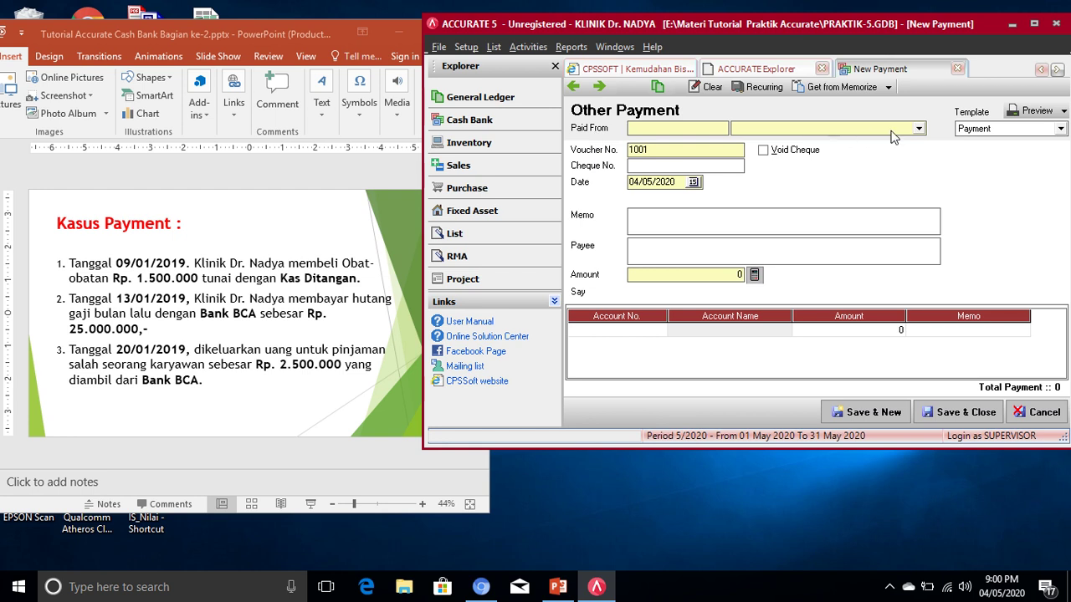
{"action": "left_click", "coordinate": [919, 130]}
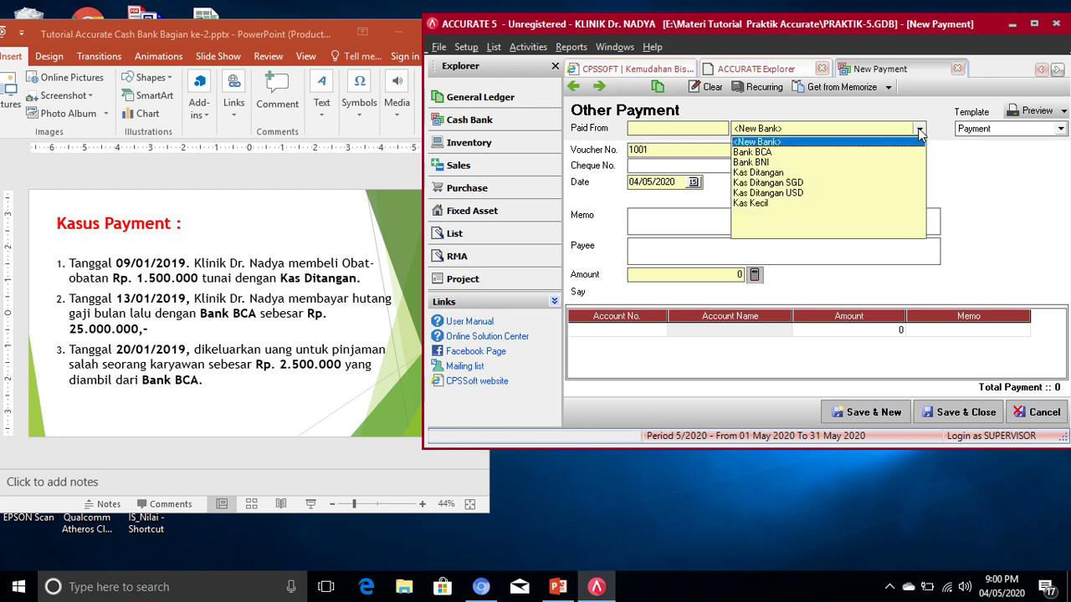
{"action": "left_click", "coordinate": [744, 153]}
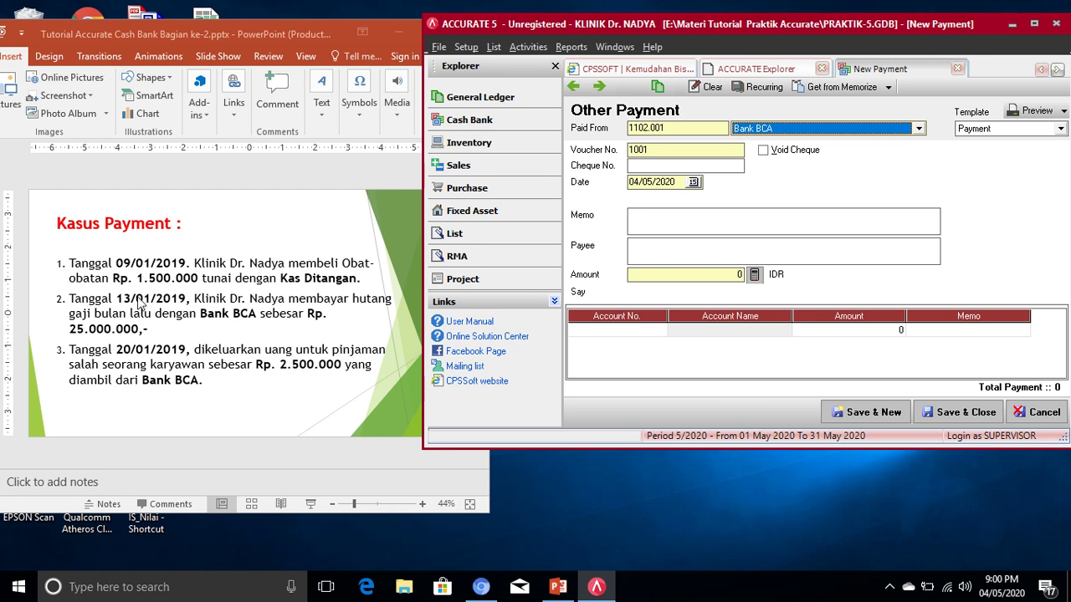
- Set the date of the Bank BCA payment to 13/01/2019
{"action": "left_click", "coordinate": [678, 183]}
{"action": "left_click_drag", "start_coordinate": [667, 183], "coordinate": [607, 187]}
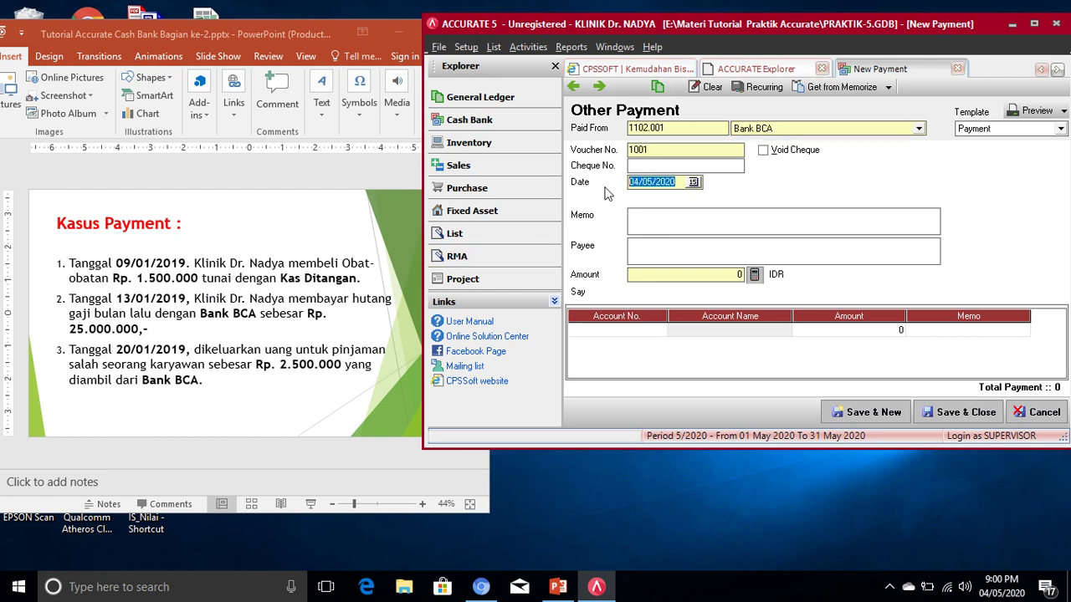
{"action": "type", "text": "14/01/19"}
{"action": "left_click", "coordinate": [641, 185]}
{"action": "key", "text": "Left"}
{"action": "key", "text": "Left"}
{"action": "type", "text": "3"}
{"action": "left_click", "coordinate": [679, 169]}
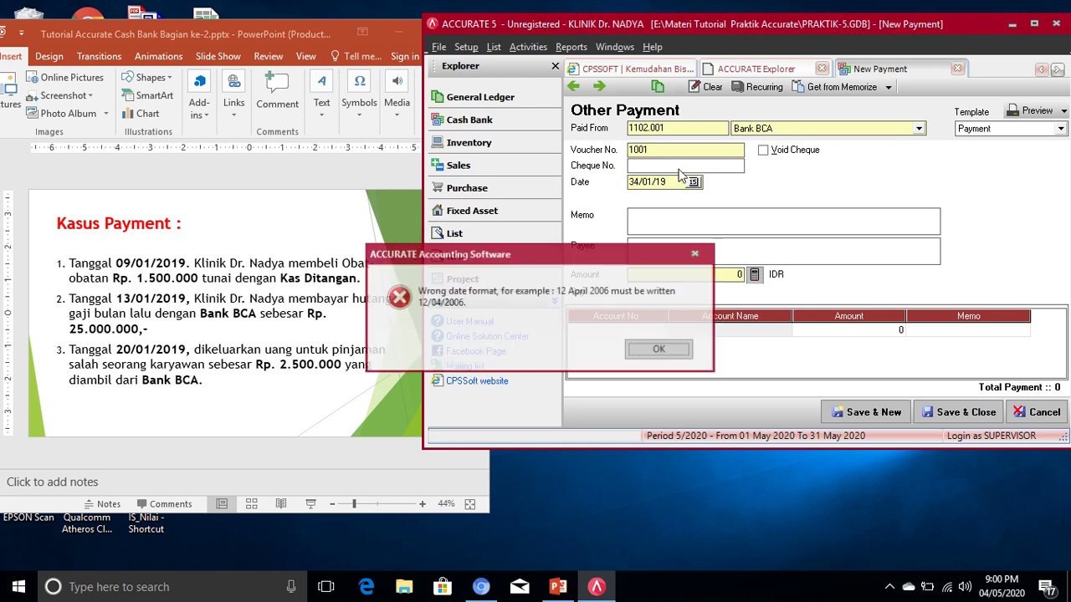
{"action": "left_click", "coordinate": [660, 349]}
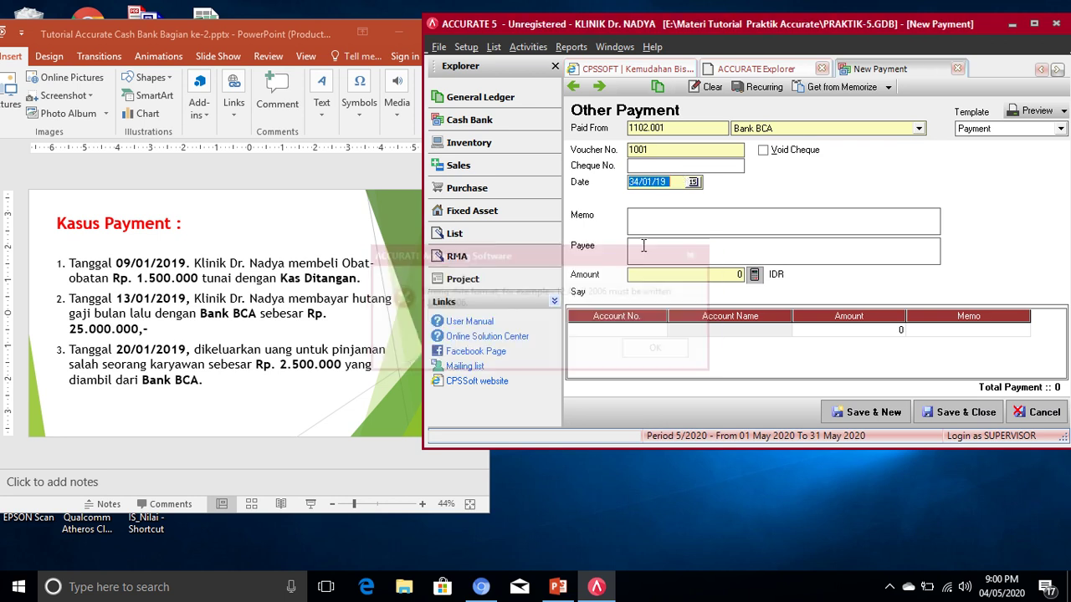
{"action": "left_click", "coordinate": [649, 182]}
{"action": "key", "text": "Left"}
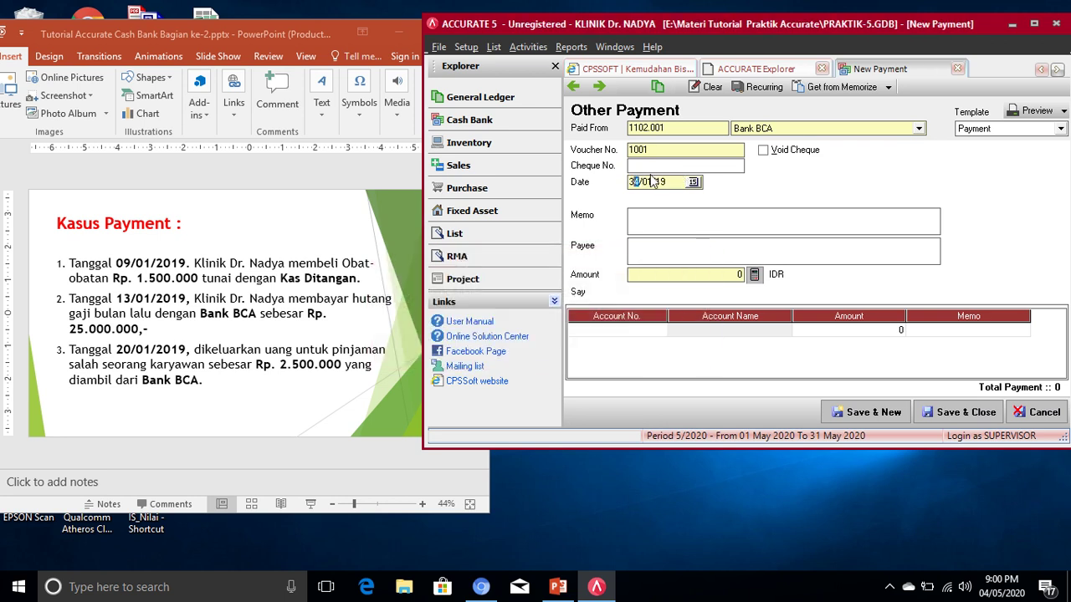
{"action": "key", "text": "Delete"}
{"action": "type", "text": "13"}
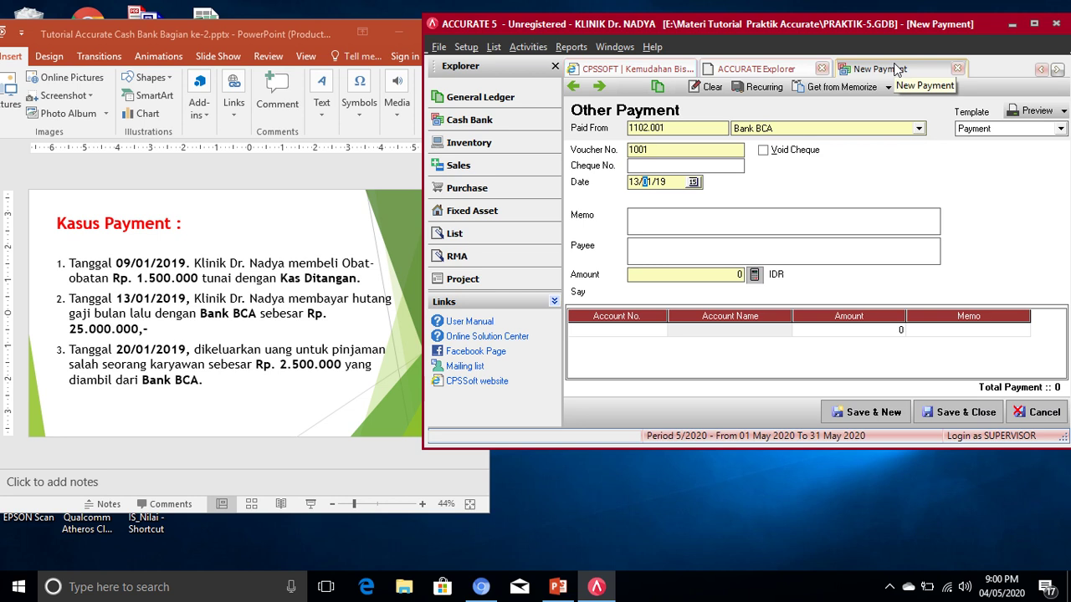
{"action": "key", "text": "Tab"}
- Enter the memo "Membayar hutang gaji" and an amount of 25,000,000 for the payment
{"action": "type", "text": "Mem"}
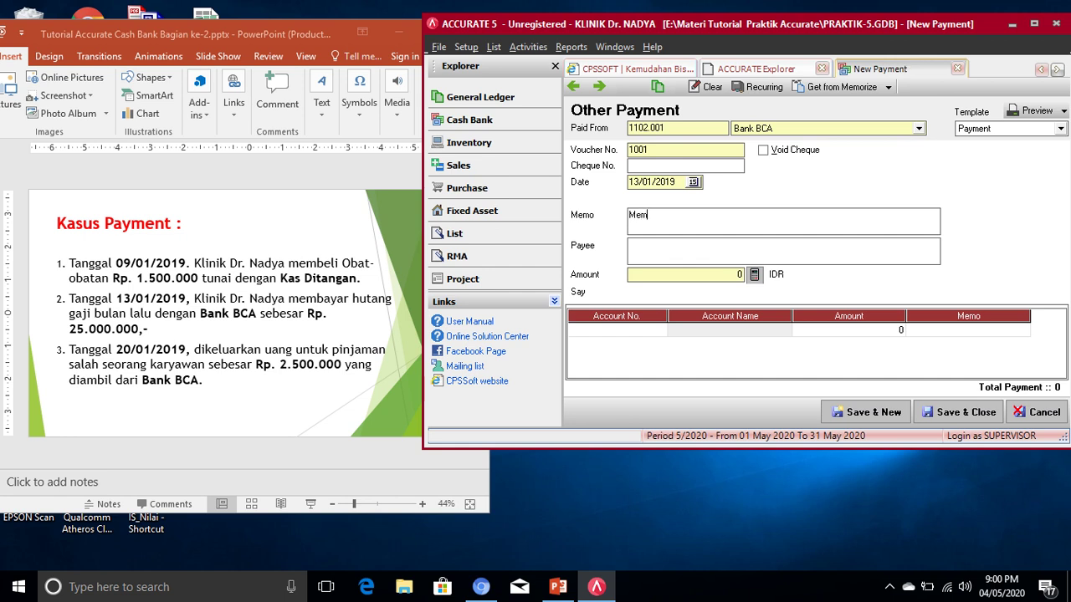
{"action": "type", "text": "bayar hutang gaji"}
{"action": "left_click", "coordinate": [634, 278]}
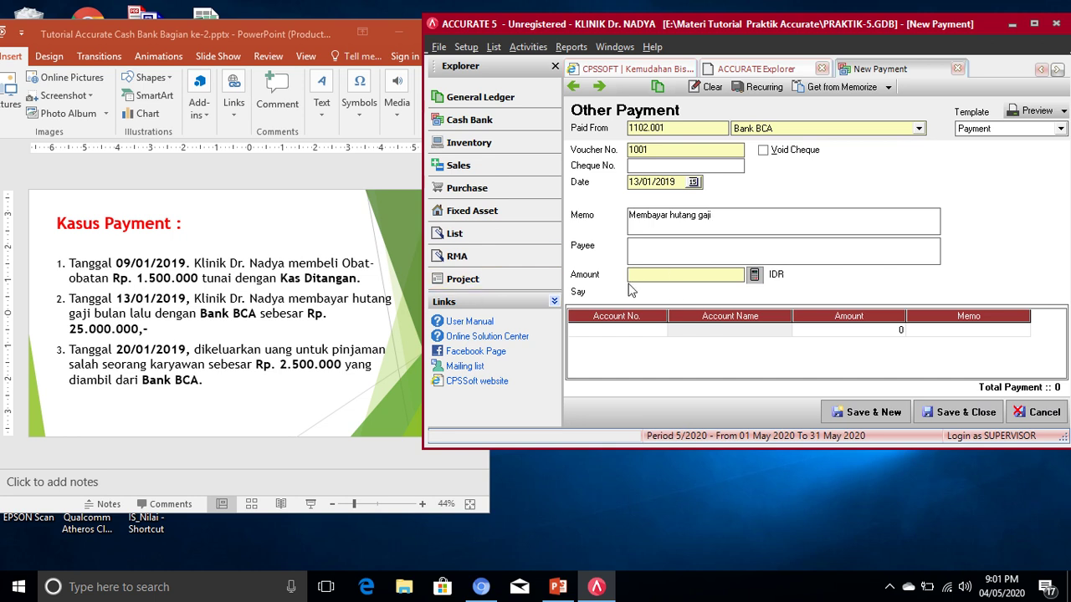
{"action": "type", "text": "25000000"}
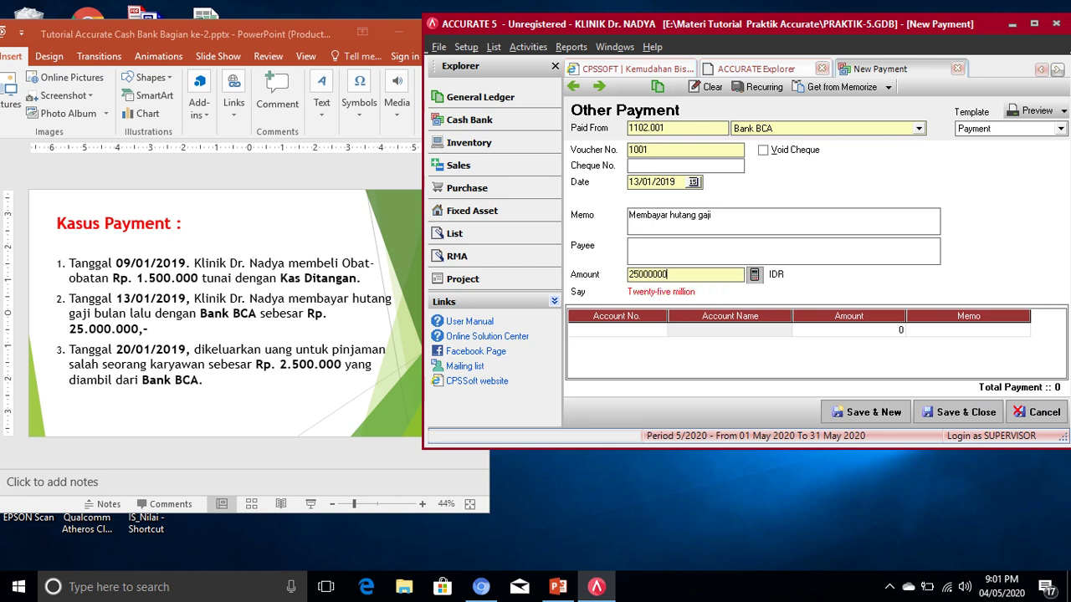
{"action": "key", "text": "Tab"}
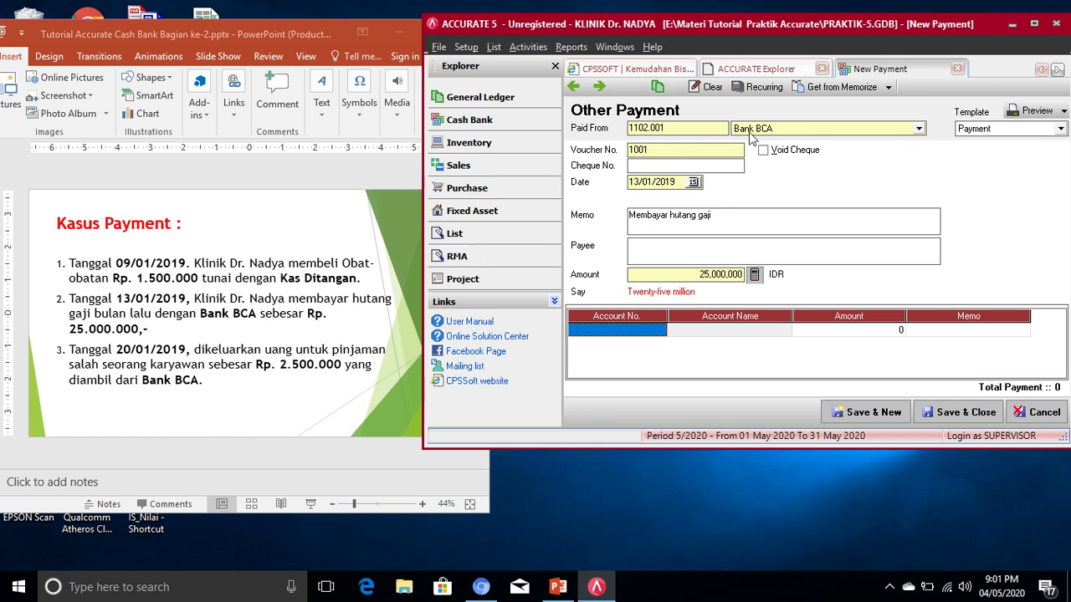
- Allocate the payment to account 2103 Hutang Gaji, save it and start a new payment
{"action": "left_click", "coordinate": [594, 333]}
{"action": "left_click", "coordinate": [659, 331]}
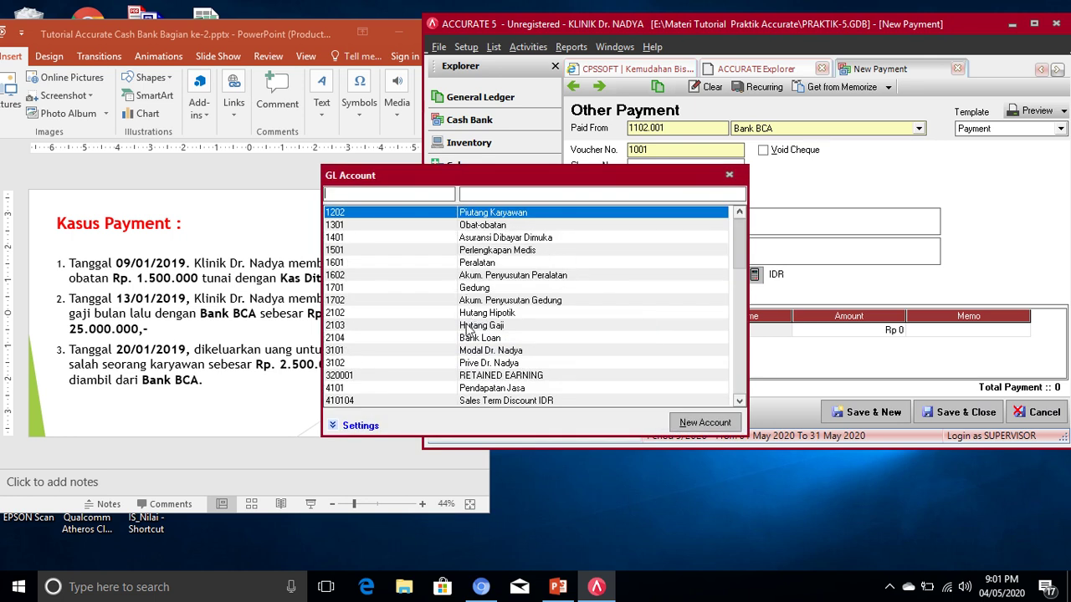
{"action": "left_click", "coordinate": [470, 326]}
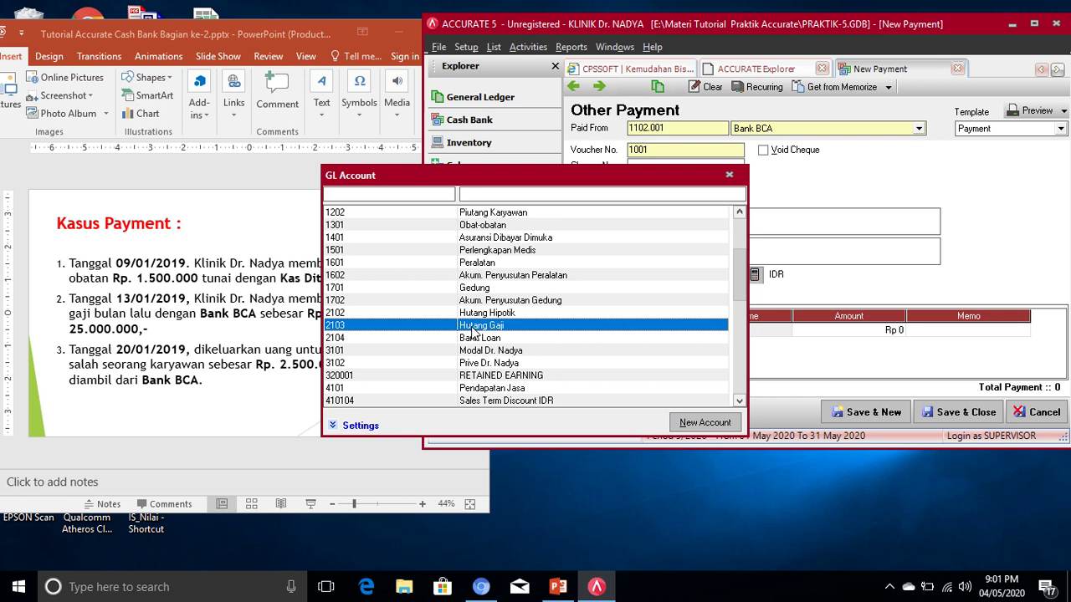
{"action": "double_click", "coordinate": [471, 330]}
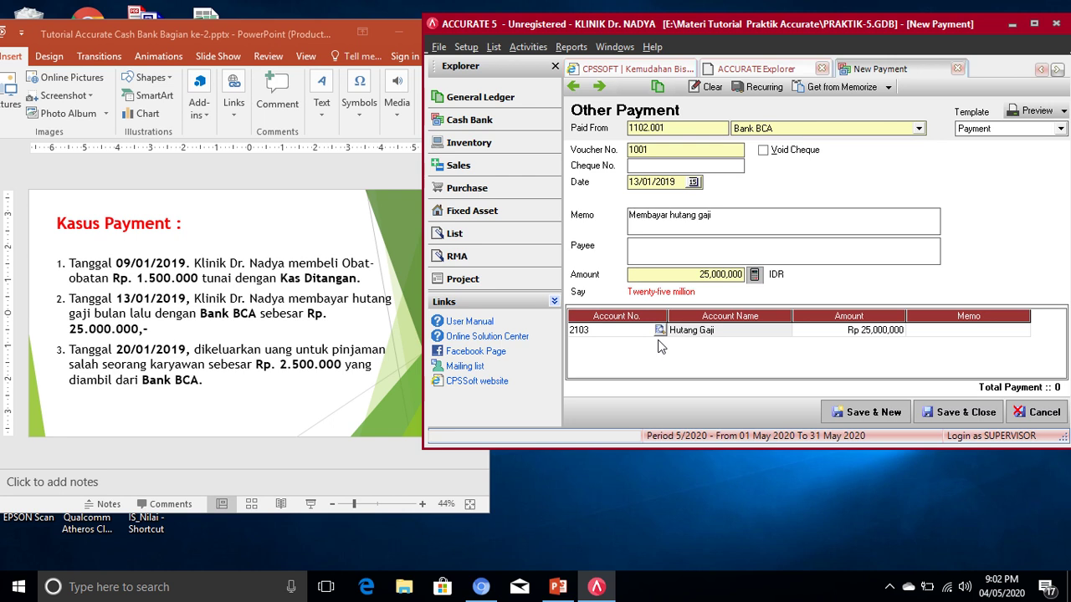
{"action": "left_click", "coordinate": [875, 418]}
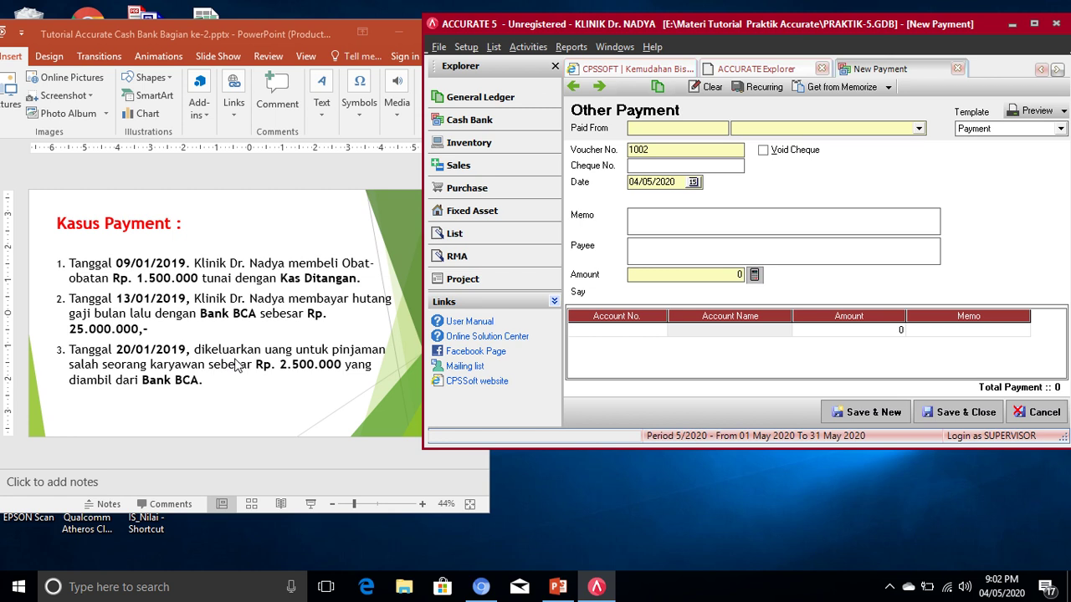
- Set the third payment to be paid from Bank BCA with the date 20/01/2019
{"action": "left_click", "coordinate": [824, 131]}
{"action": "left_click", "coordinate": [755, 156]}
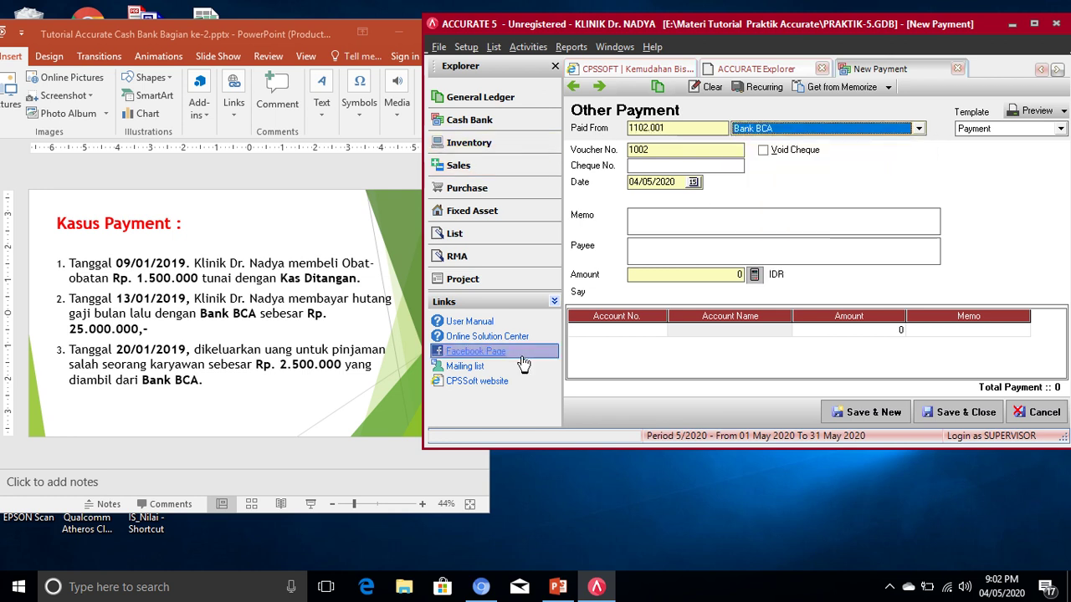
{"action": "left_click", "coordinate": [679, 180]}
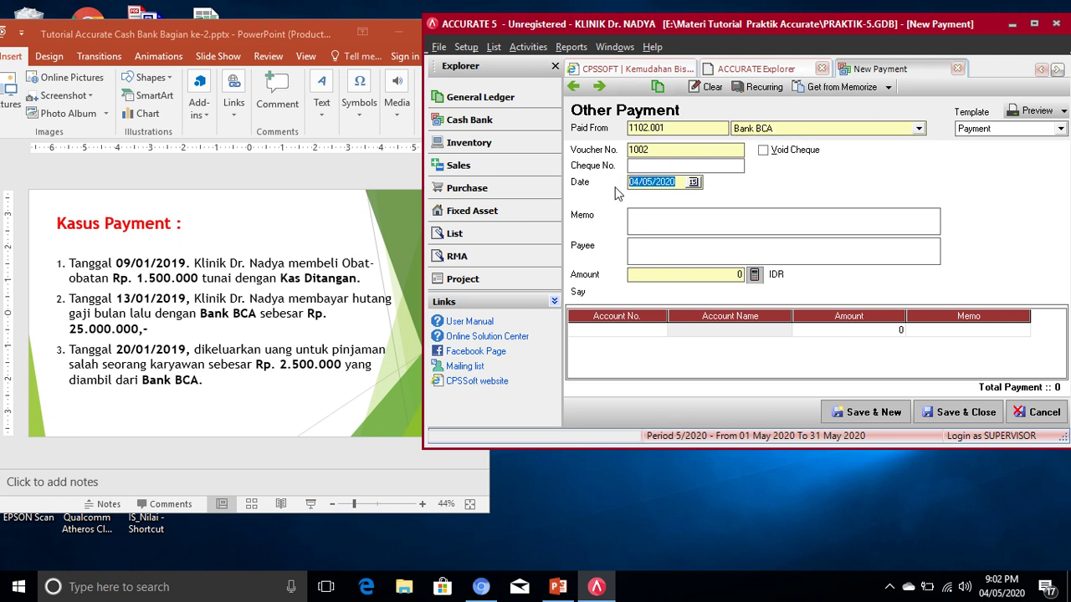
{"action": "type", "text": "20/01/19"}
{"action": "key", "text": "Tab"}
- Enter the memo "Pinjaman karyawan an." followed by the employee's name, and an amount of 2,500,000 for the payment
{"action": "type", "text": "Pinjaman karyawan an. Fe"}
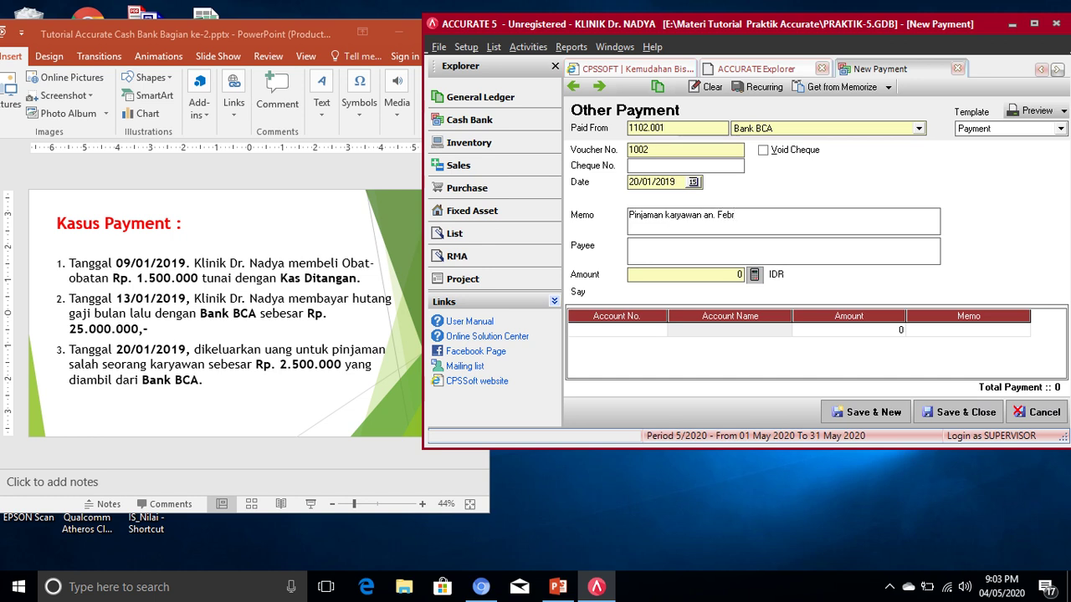
{"action": "type", "text": "bby"}
{"action": "left_click", "coordinate": [687, 274]}
{"action": "type", "text": "2500000"}
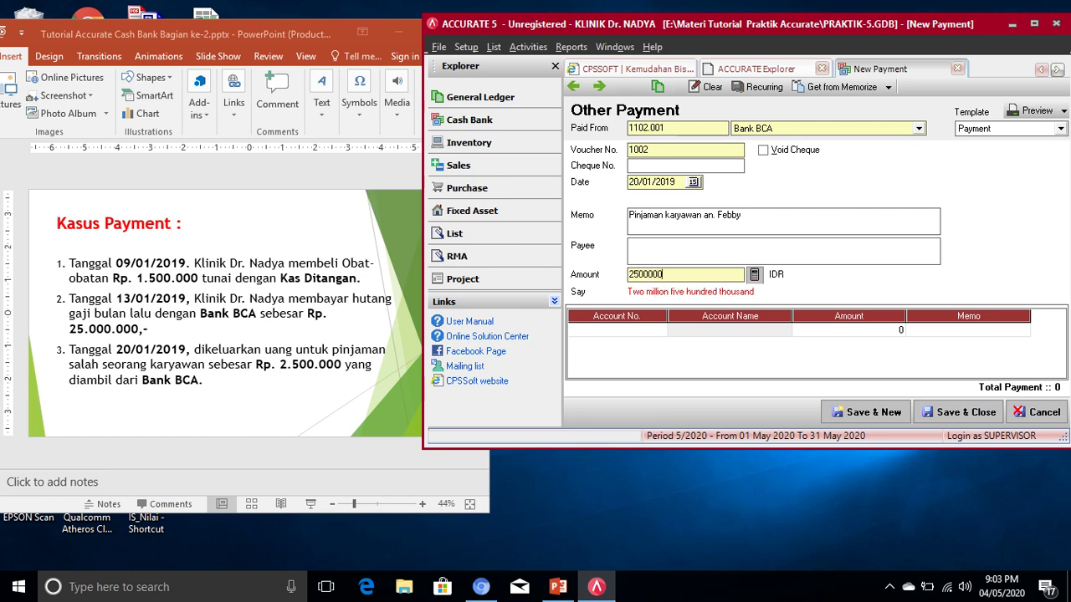
{"action": "key", "text": "Tab"}
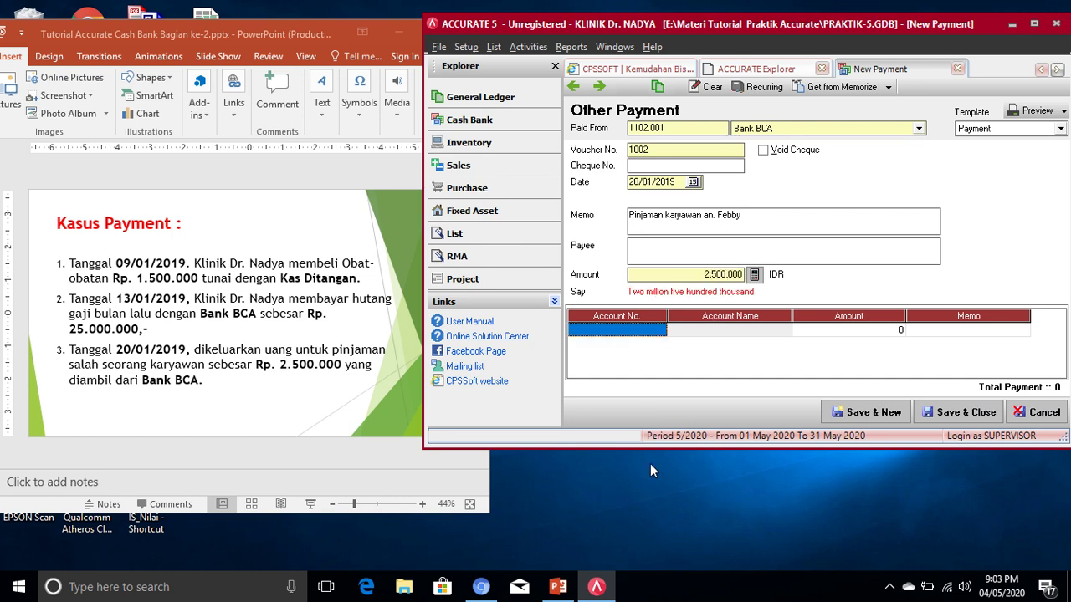
- Allocate the payment to account 1202 Piutang Karyawan, save it and start a new payment
{"action": "left_click", "coordinate": [654, 333]}
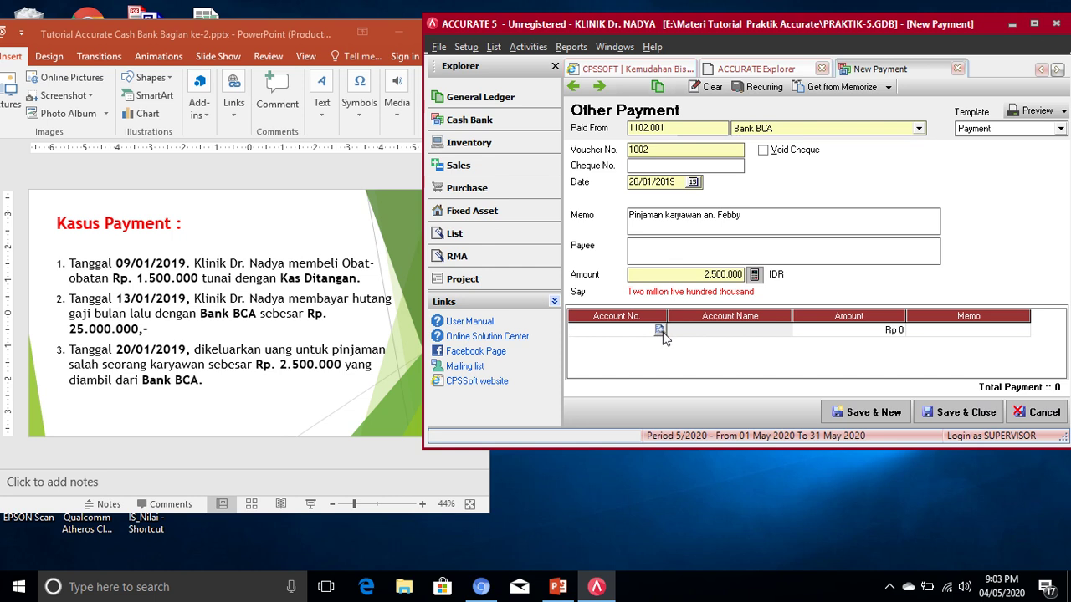
{"action": "left_click", "coordinate": [659, 331]}
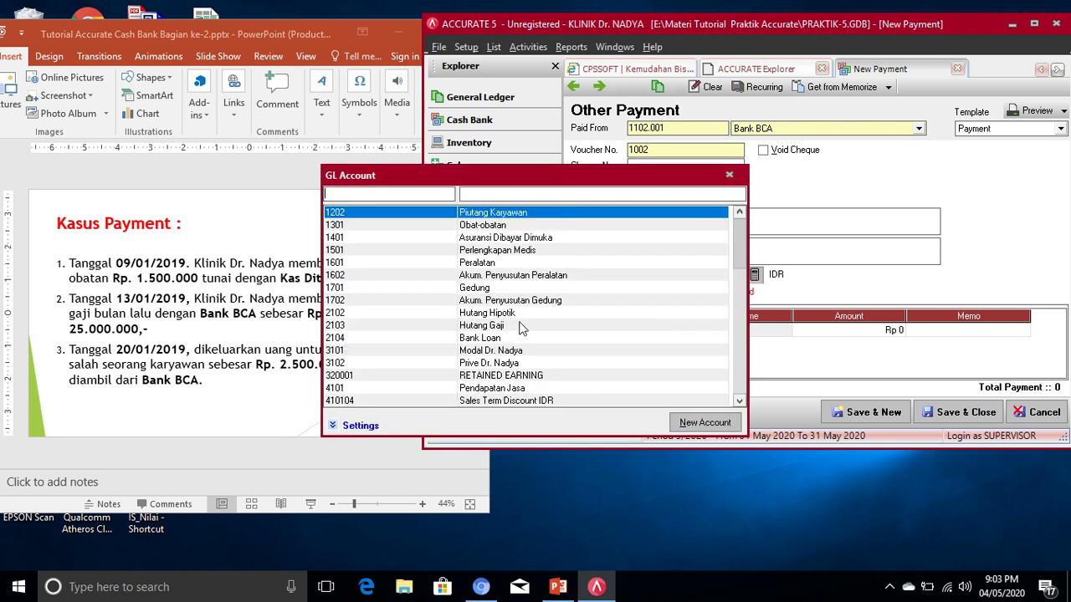
{"action": "double_click", "coordinate": [469, 219]}
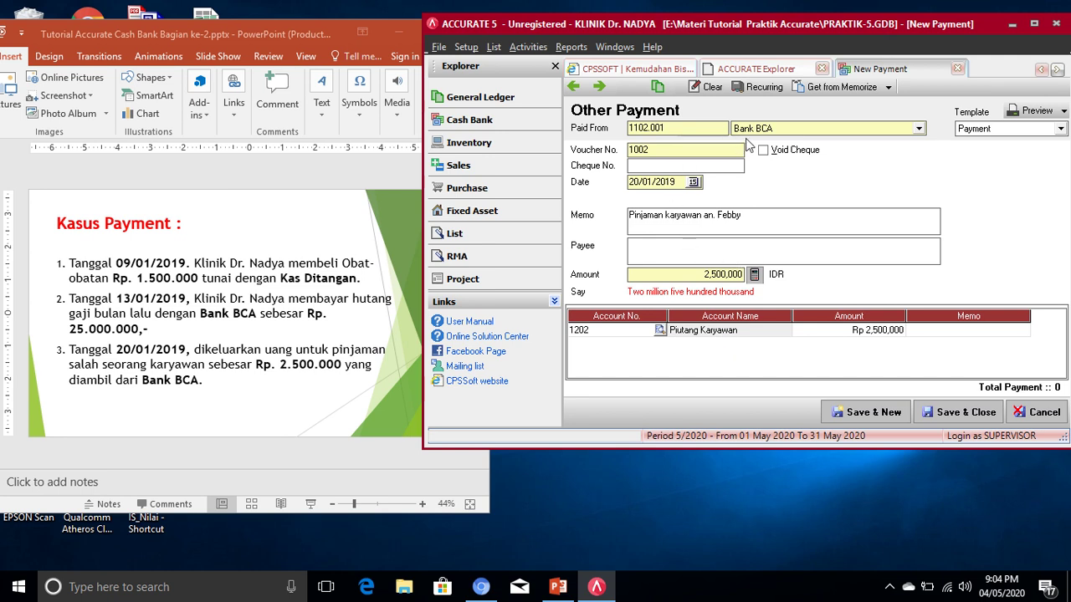
{"action": "left_click", "coordinate": [864, 412]}
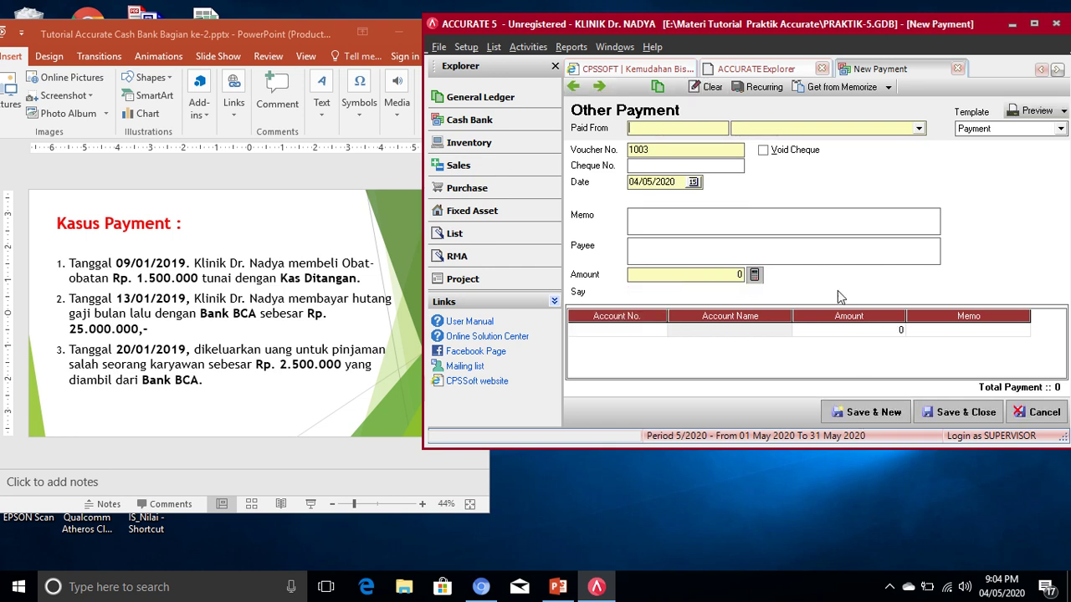
- Go back to the saved 20/01/2019 employee loan payment and review its transaction journal in a window wide enough for all columns
{"action": "left_click", "coordinate": [574, 87]}
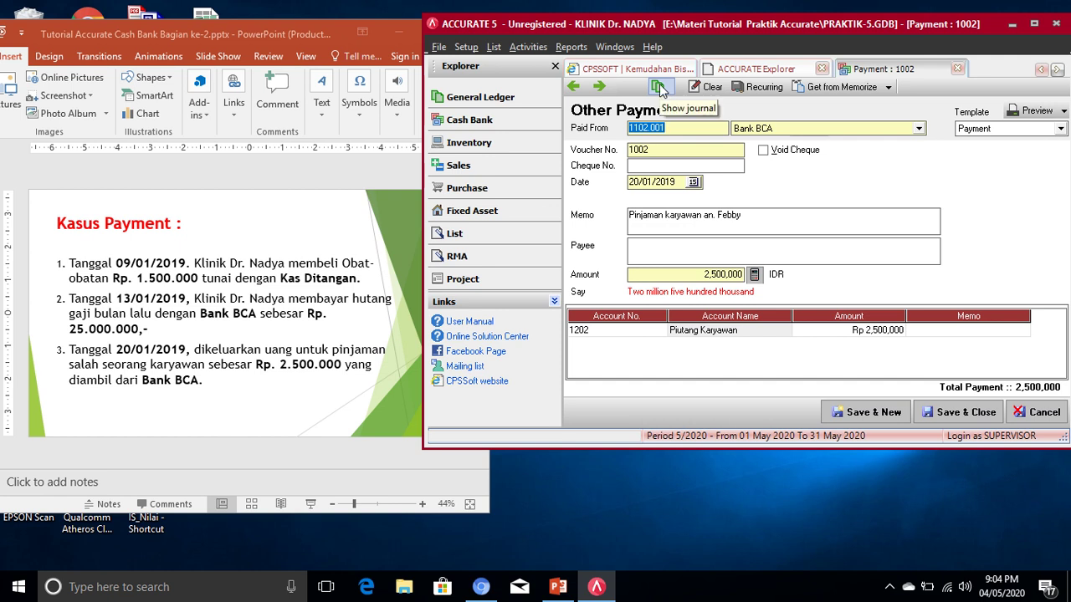
{"action": "left_click", "coordinate": [660, 88]}
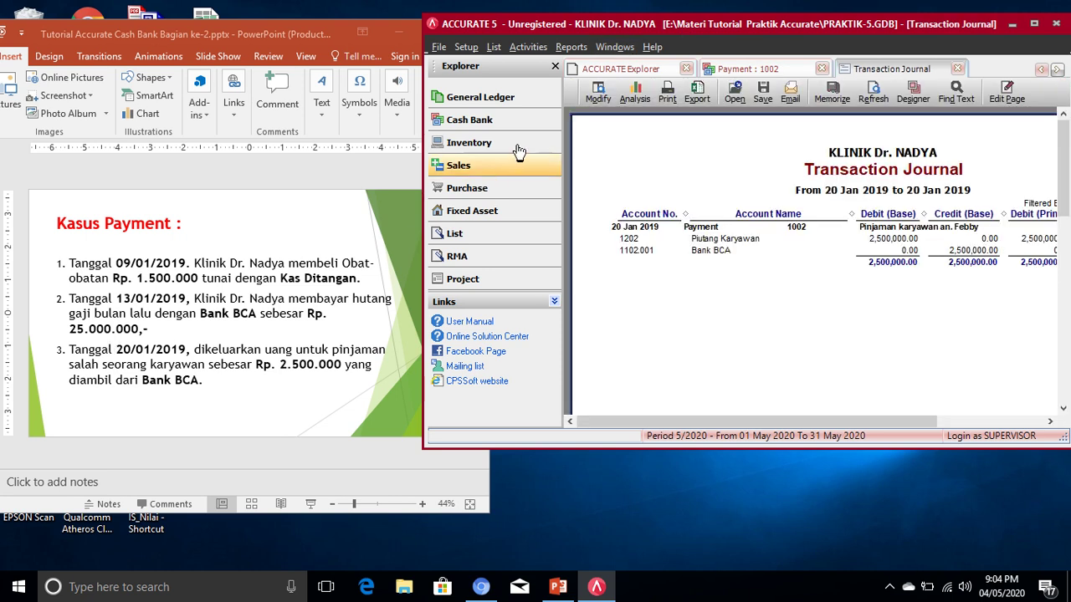
{"action": "left_click_drag", "start_coordinate": [655, 27], "coordinate": [445, 33]}
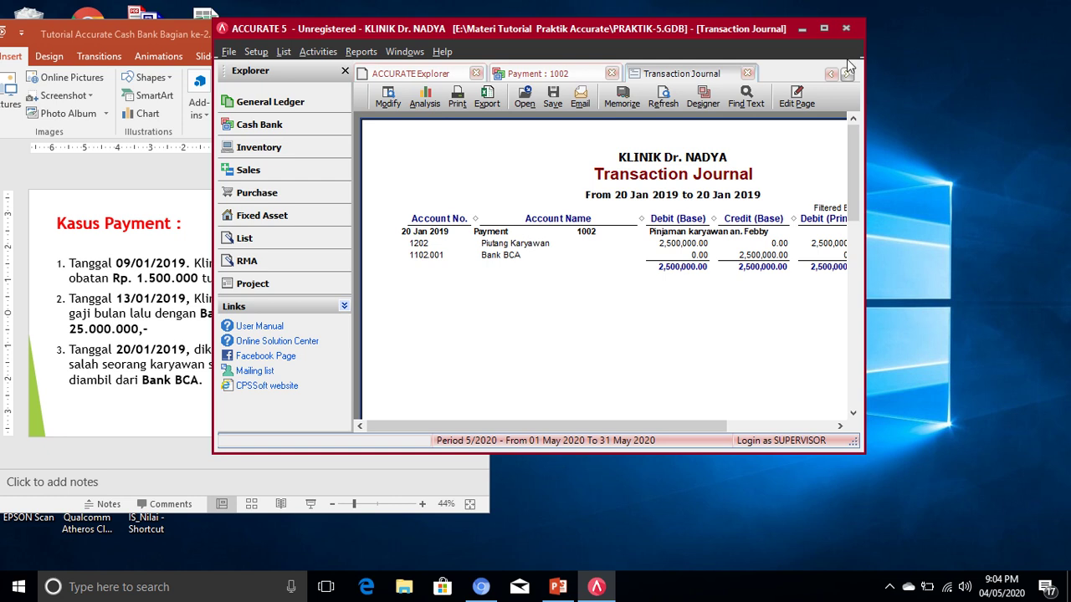
{"action": "left_click_drag", "start_coordinate": [864, 47], "coordinate": [1009, 47]}
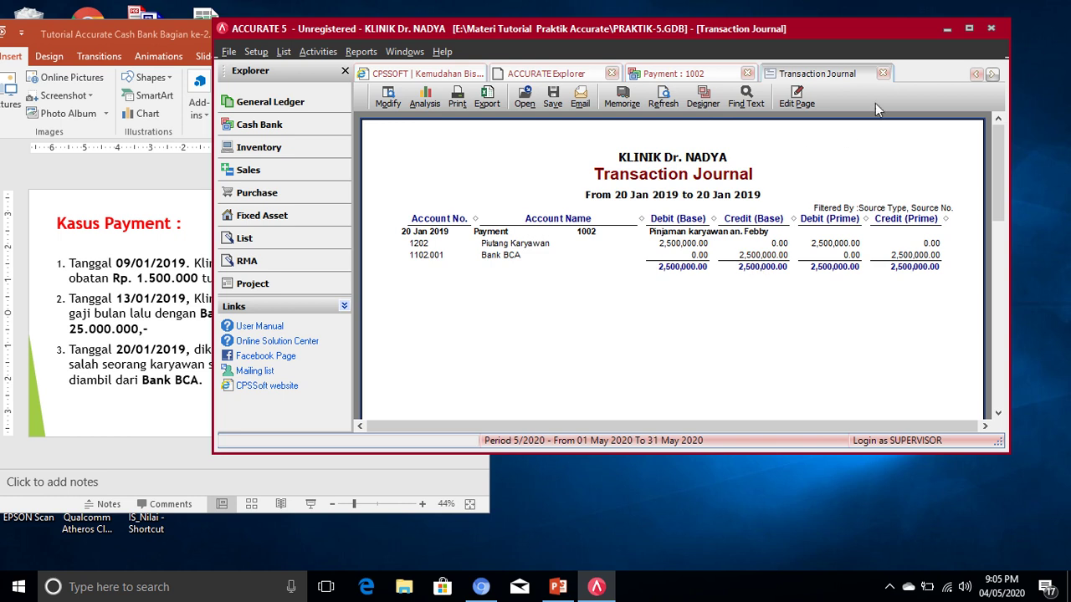
{"action": "left_click", "coordinate": [884, 74]}
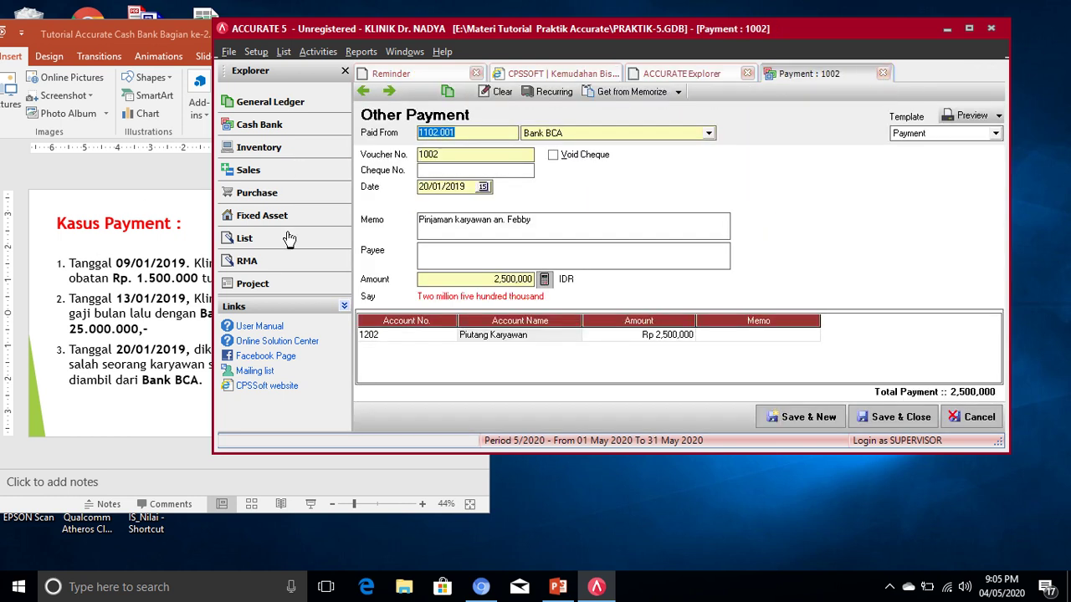
- Go back to the 13/01/2019 salary debt payment, review its transaction journal and close the report
{"action": "left_click_drag", "start_coordinate": [419, 32], "coordinate": [445, 30]}
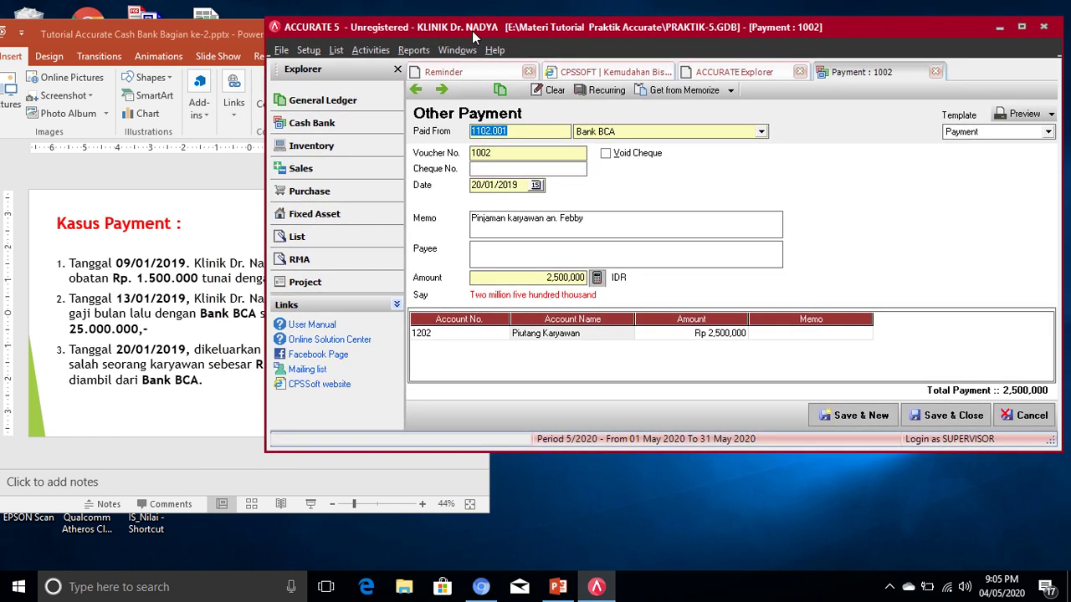
{"action": "left_click", "coordinate": [415, 91]}
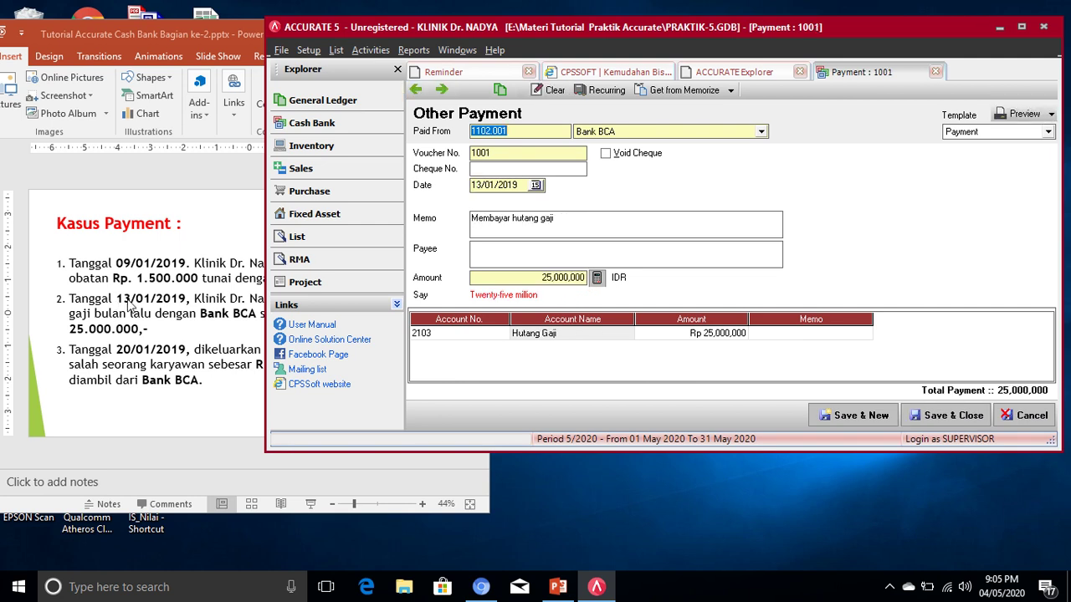
{"action": "left_click", "coordinate": [500, 91]}
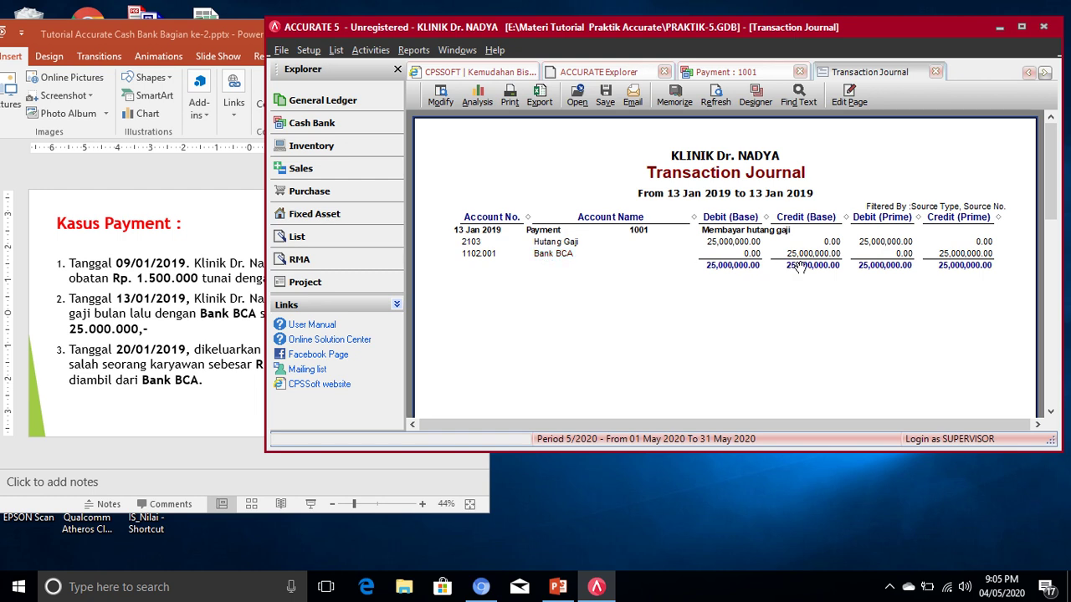
{"action": "left_click", "coordinate": [935, 72]}
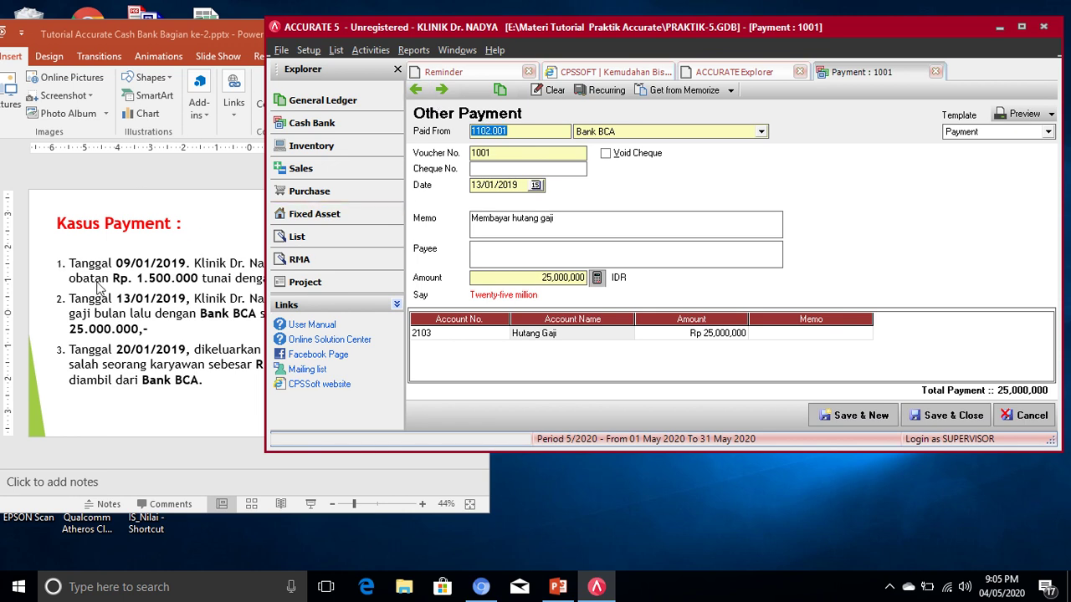
- Go back to the 09/01/2019 medicine purchase payment and review its transaction journal with all columns in view
{"action": "left_click_drag", "start_coordinate": [495, 30], "coordinate": [595, 27]}
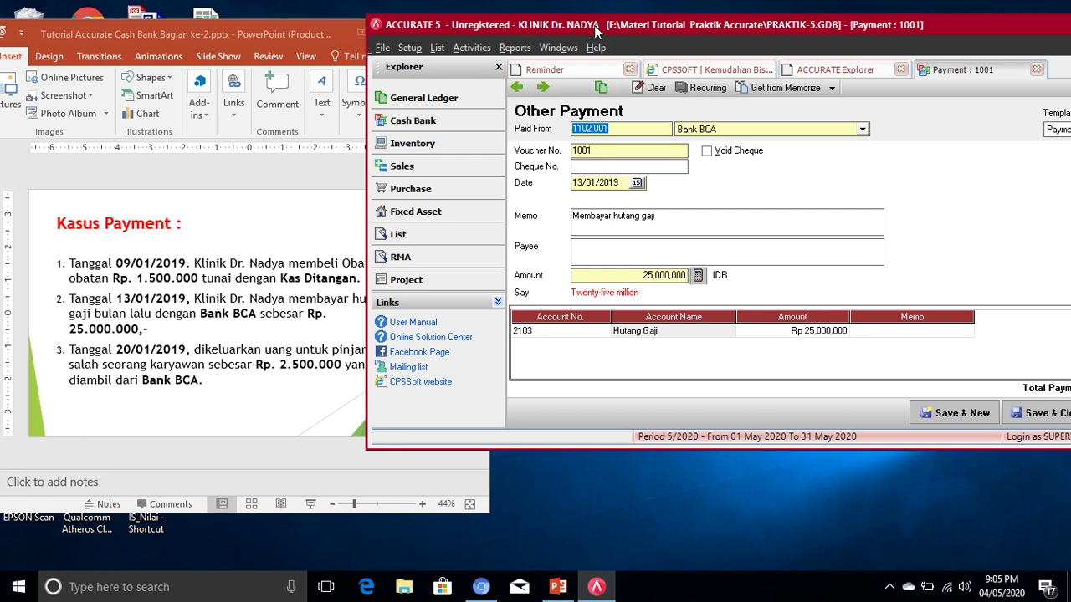
{"action": "left_click", "coordinate": [519, 88]}
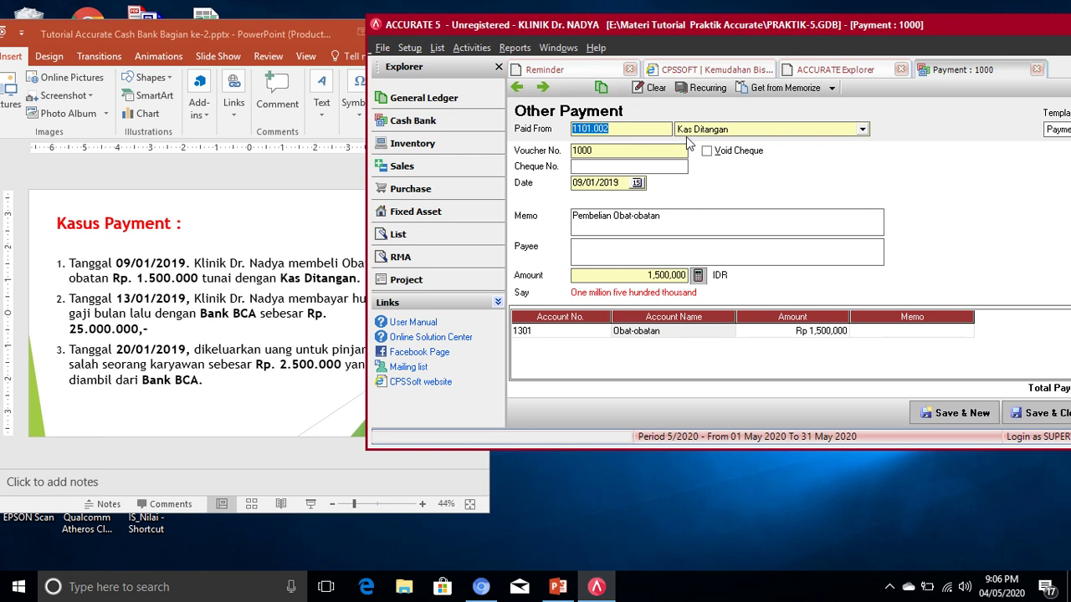
{"action": "left_click", "coordinate": [604, 90]}
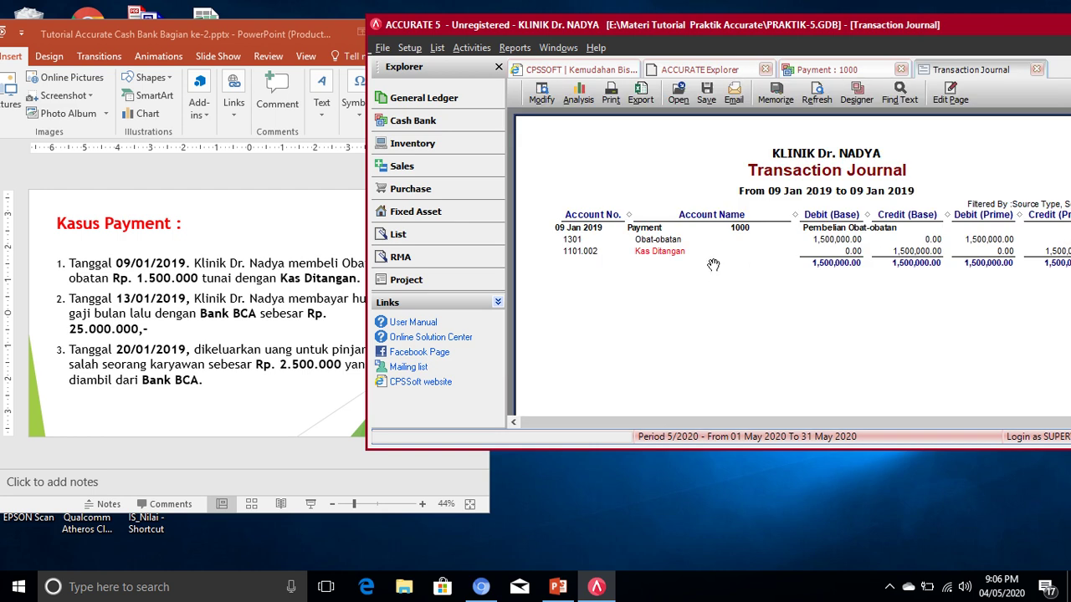
{"action": "left_click_drag", "start_coordinate": [860, 30], "coordinate": [760, 39]}
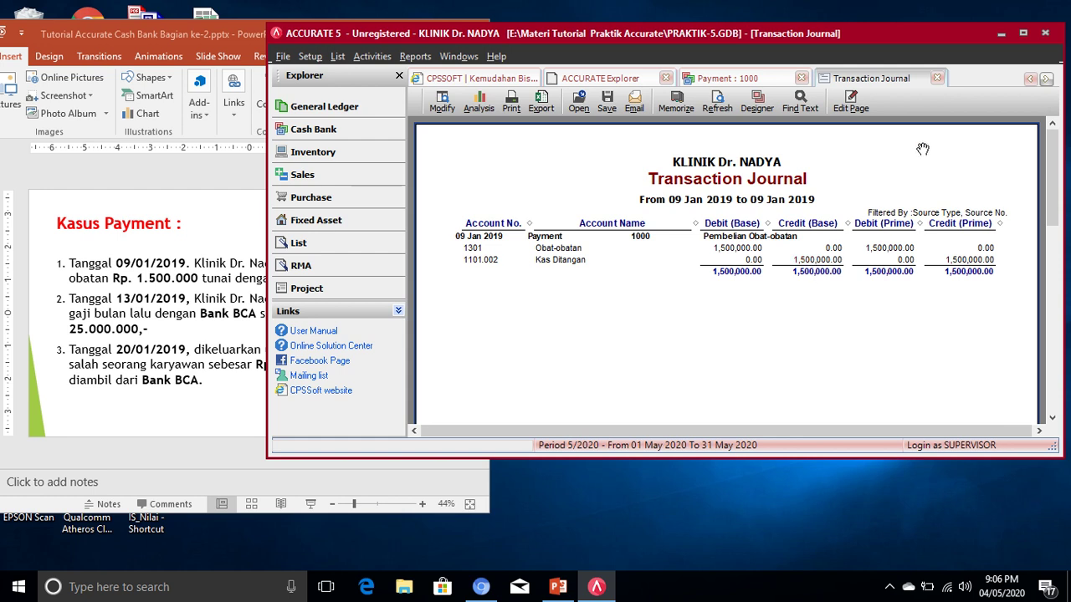
- Close the journal report and the payment form, and open the Payments list without the date filter
{"action": "left_click", "coordinate": [937, 78]}
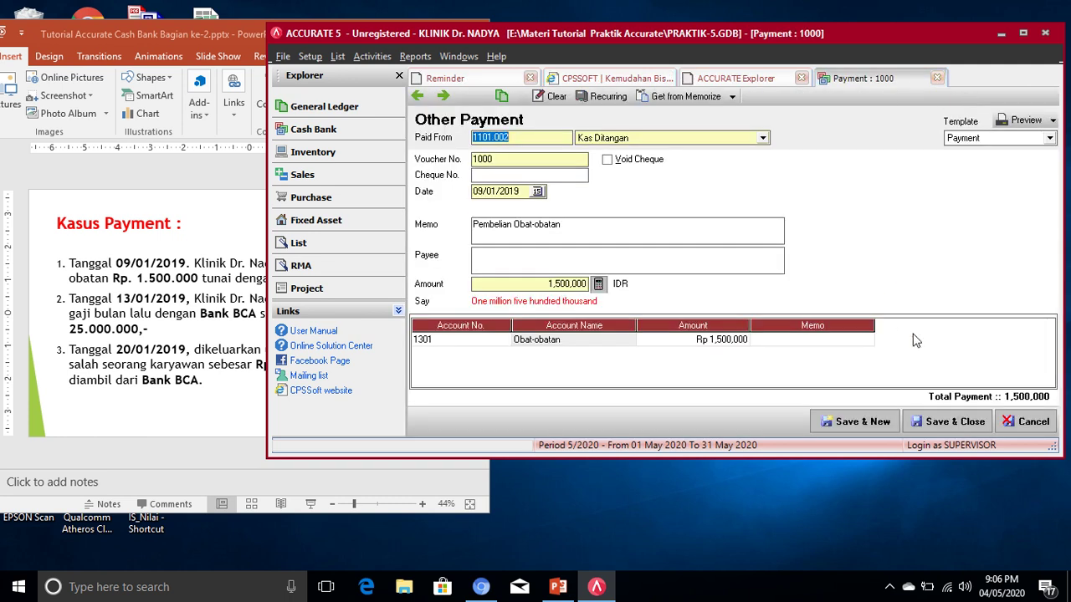
{"action": "left_click", "coordinate": [1033, 423]}
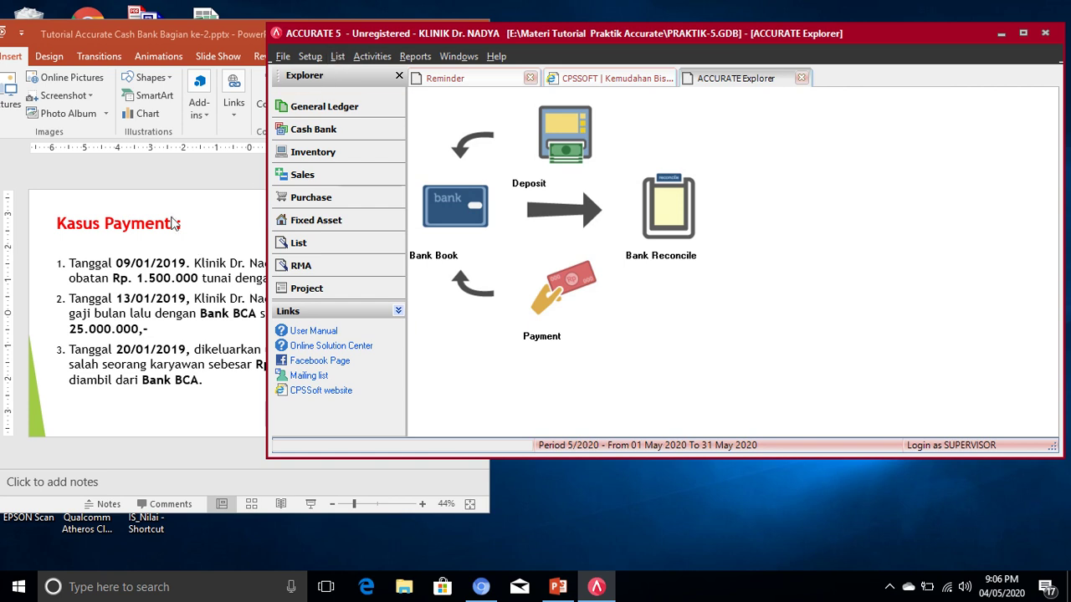
{"action": "left_click", "coordinate": [339, 57]}
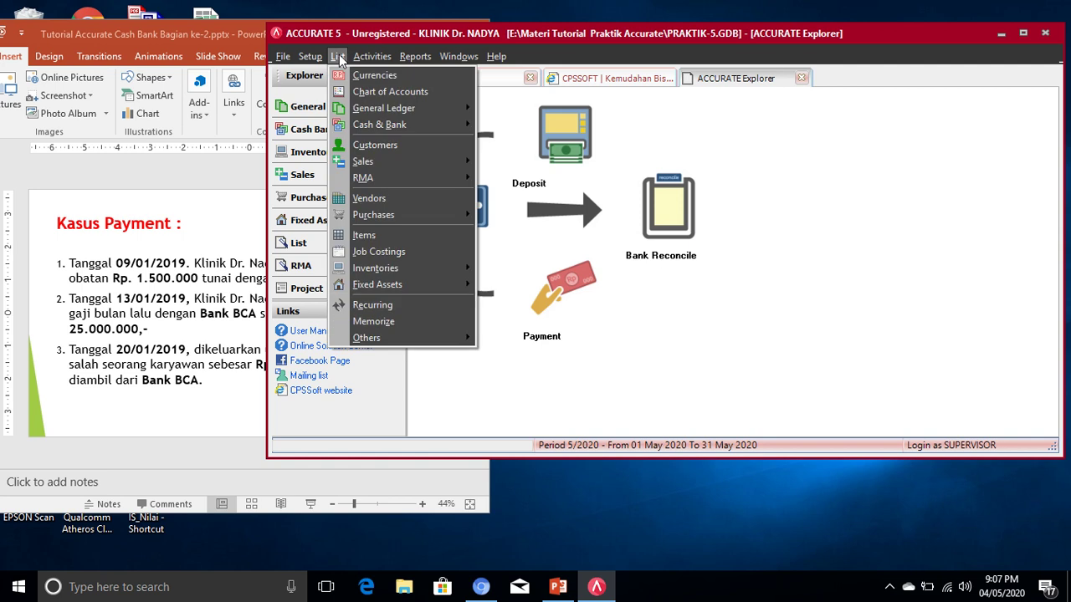
{"action": "mouse_move", "coordinate": [388, 128]}
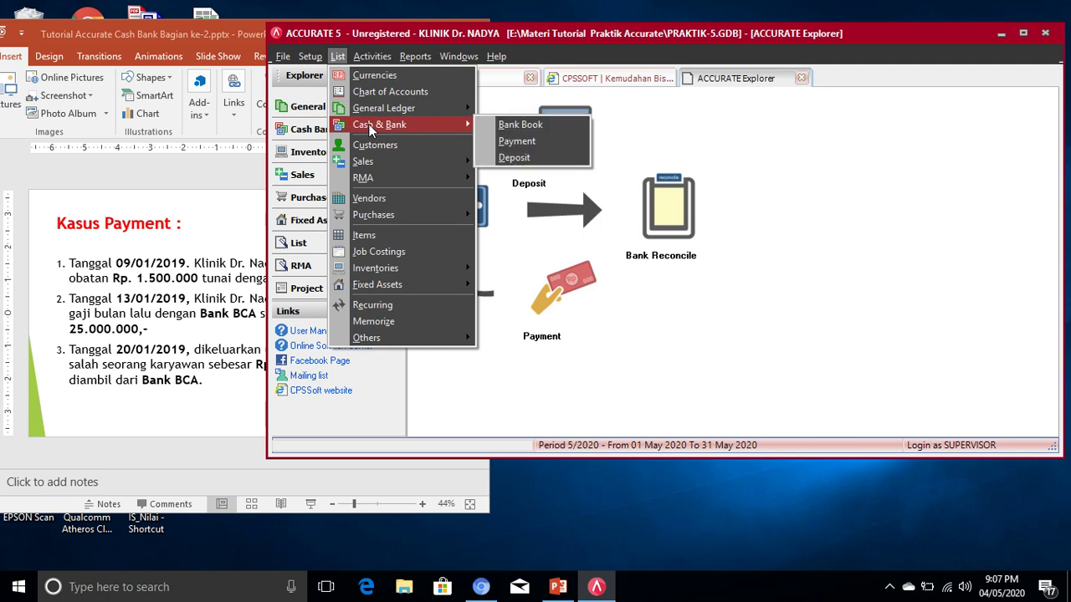
{"action": "left_click", "coordinate": [516, 142]}
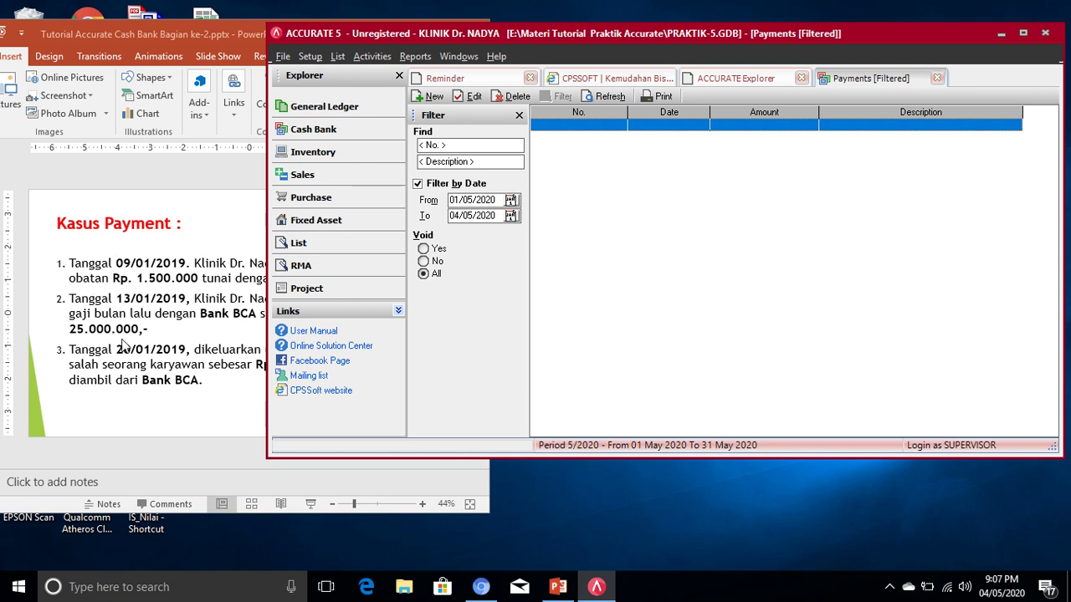
{"action": "left_click", "coordinate": [418, 184]}
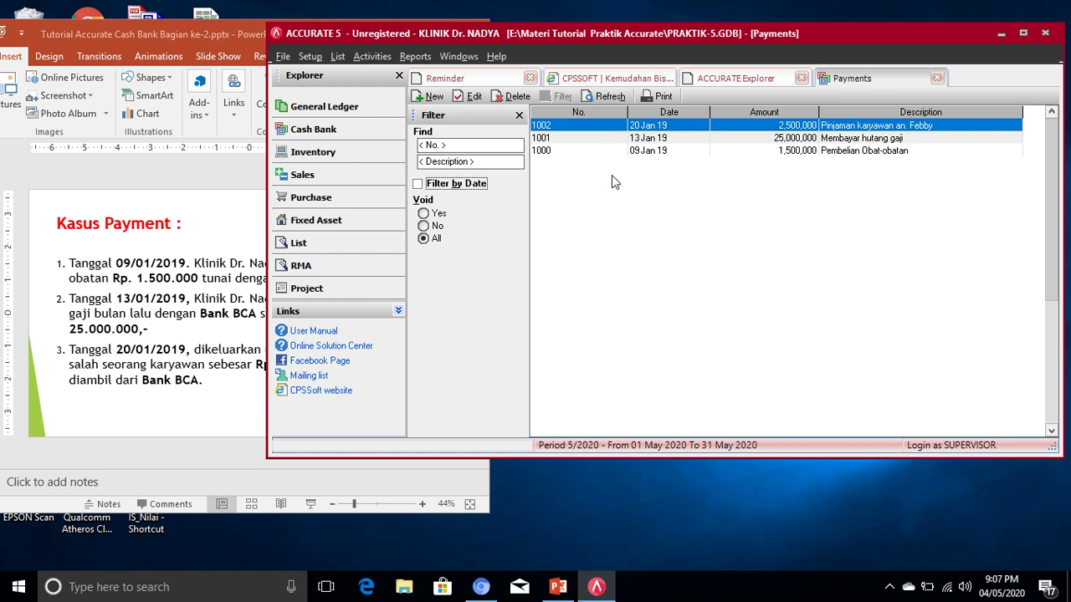
- Open the 13 Jan 2019 salary debt payment from the Payments list to check it, and close the form and the list
{"action": "left_click", "coordinate": [338, 56]}
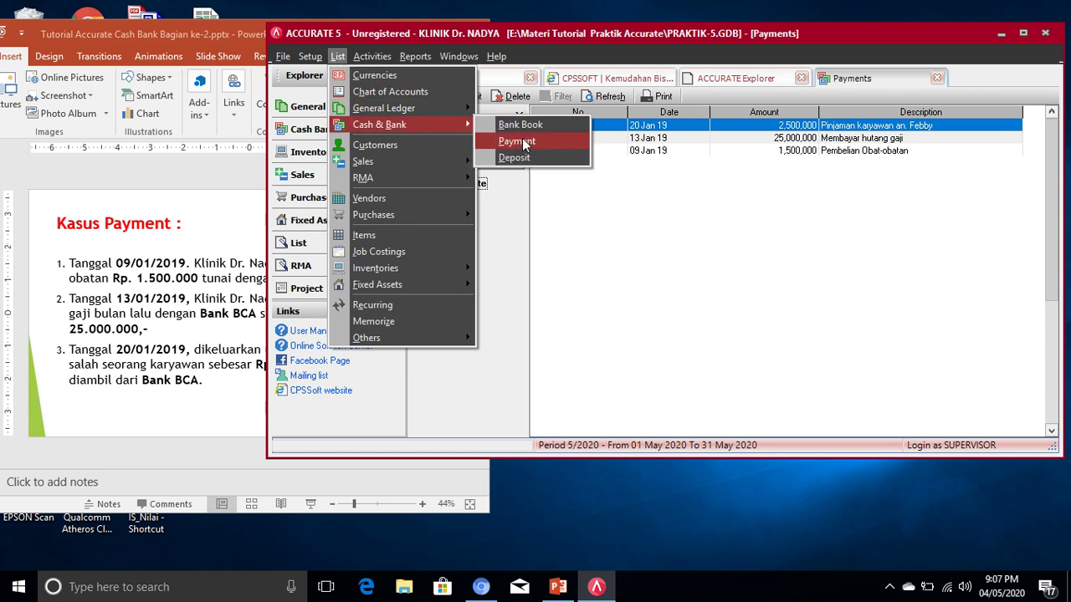
{"action": "left_click", "coordinate": [535, 143]}
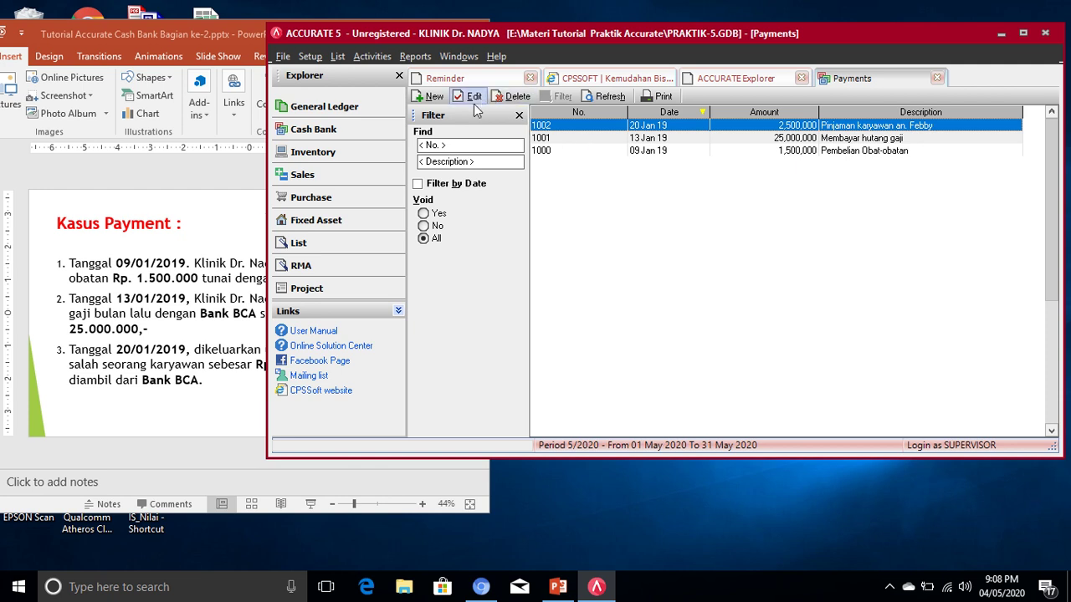
{"action": "left_click", "coordinate": [632, 141]}
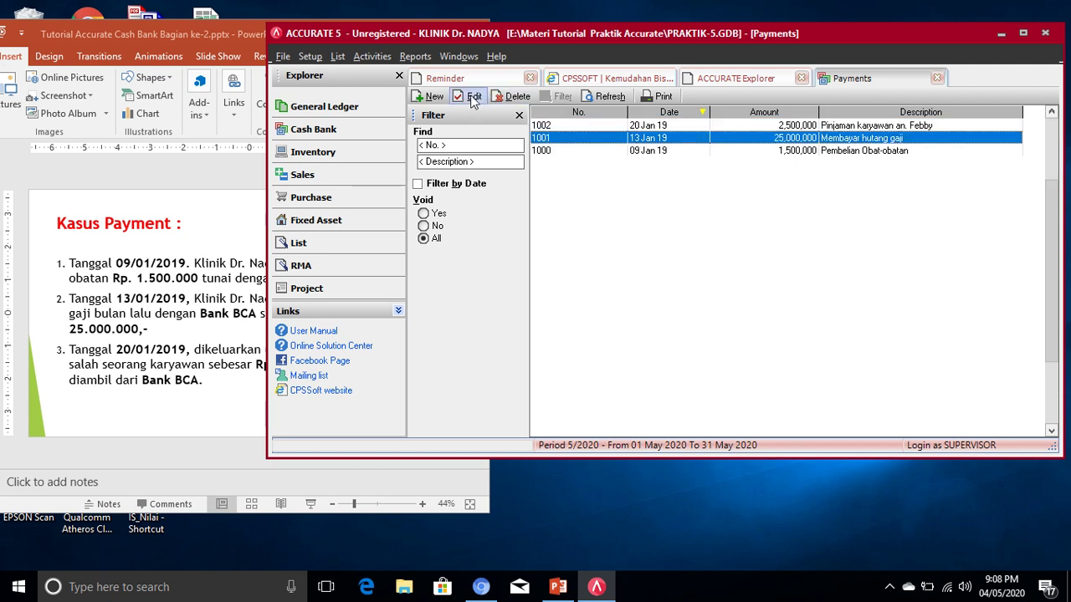
{"action": "double_click", "coordinate": [651, 138]}
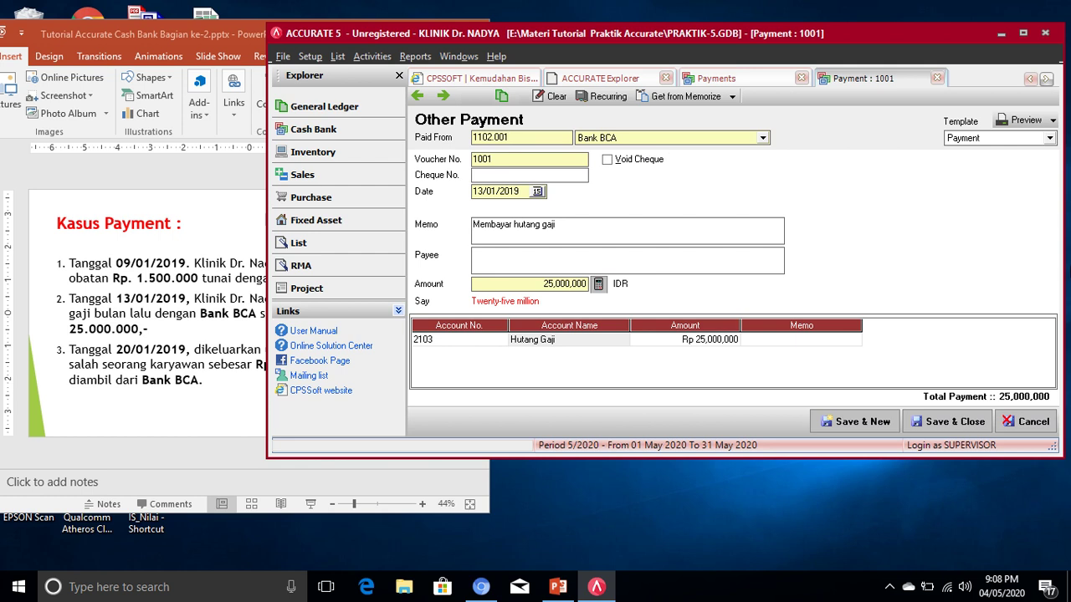
{"action": "left_click", "coordinate": [1026, 423]}
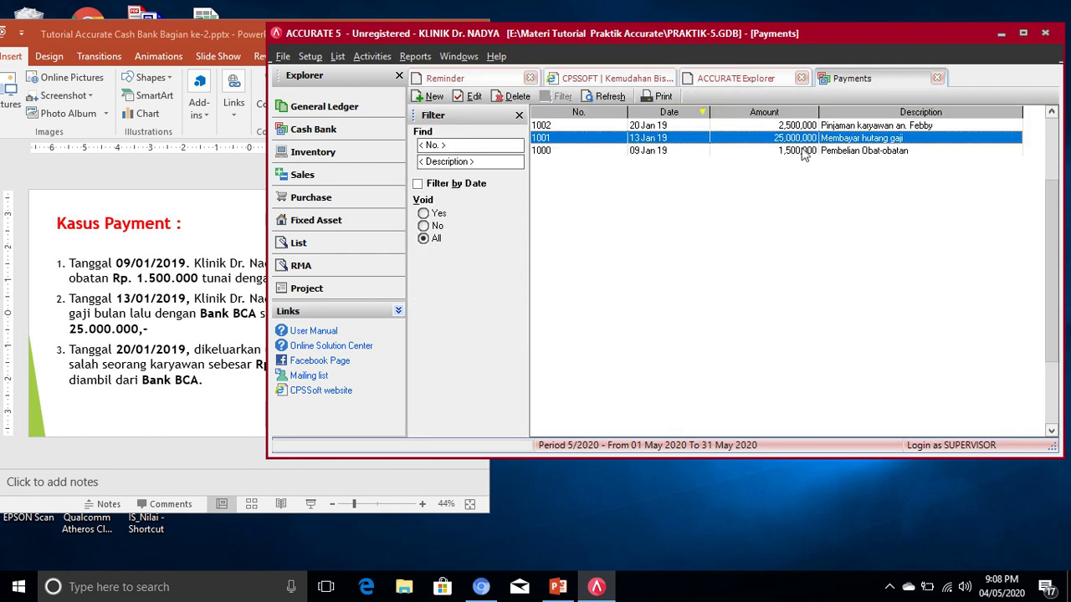
{"action": "left_click", "coordinate": [938, 78]}
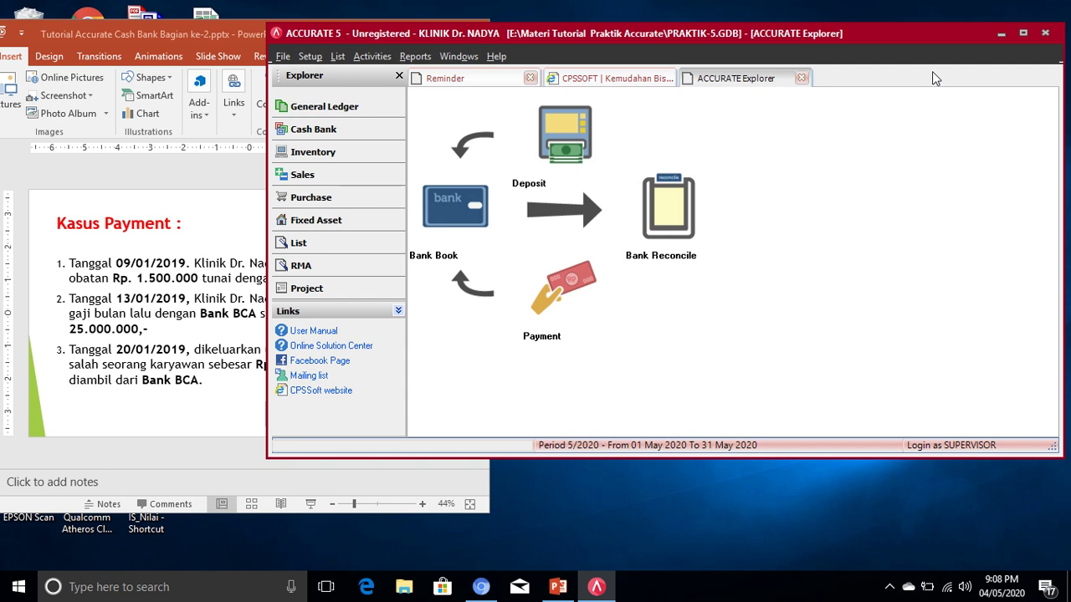
- Open the Bank Book for Bank BCA and set its start date to 01/01/2019
{"action": "left_click", "coordinate": [446, 214]}
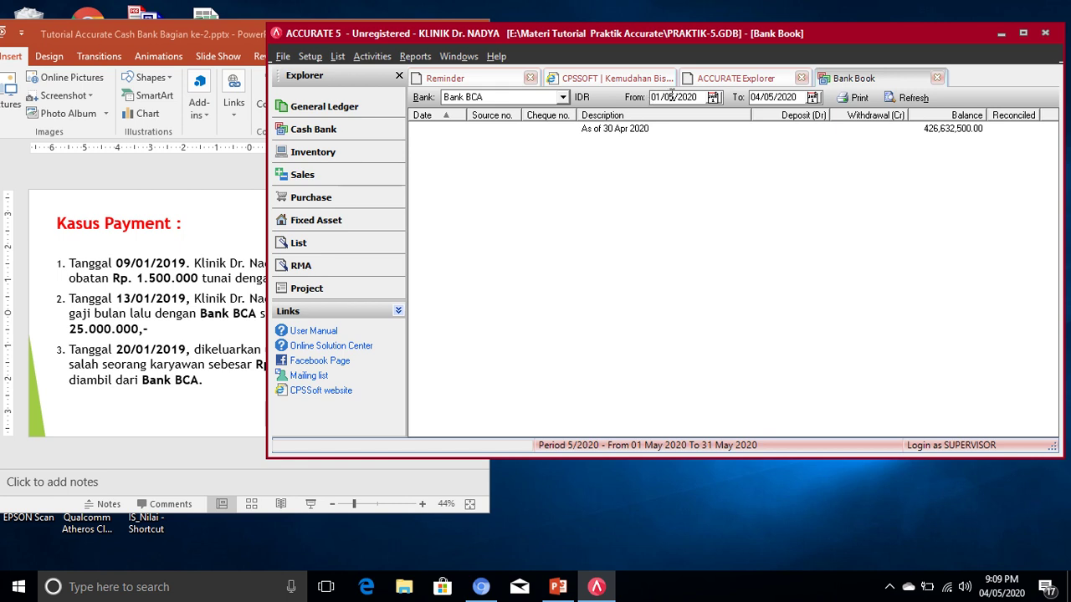
{"action": "left_click_drag", "start_coordinate": [673, 95], "coordinate": [669, 94]}
{"action": "left_click", "coordinate": [669, 94]}
{"action": "left_click_drag", "start_coordinate": [671, 95], "coordinate": [676, 96]}
{"action": "type", "text": "1"}
{"action": "type", "text": "1"}
{"action": "key", "text": "Tab"}
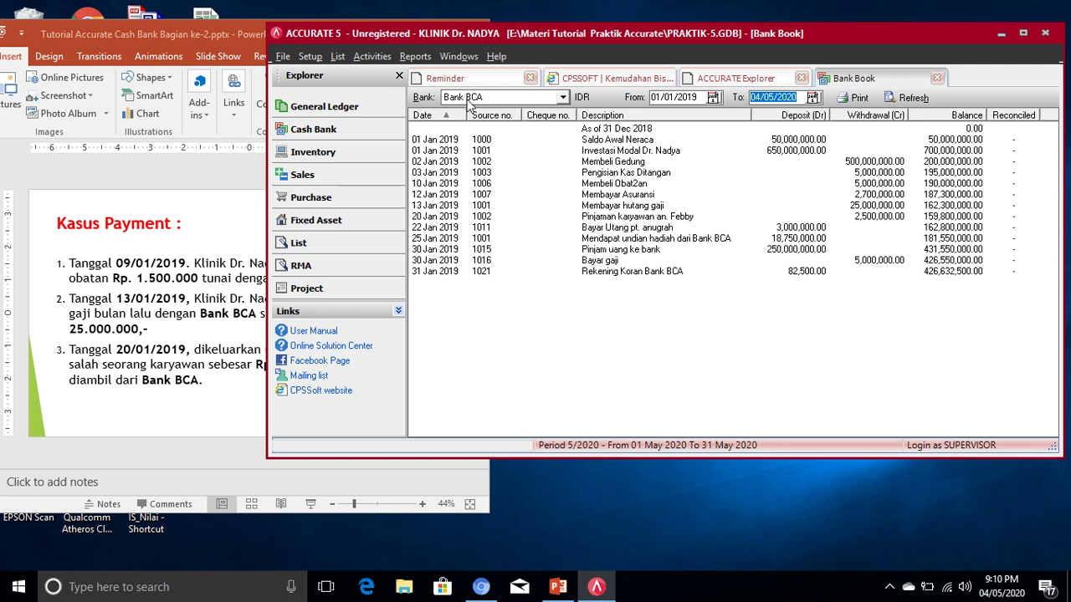
- Review the bank books of Bank BNI and Kas Ditangan, ending at the latter's 28 Jan 2019 entry
{"action": "left_click", "coordinate": [564, 99]}
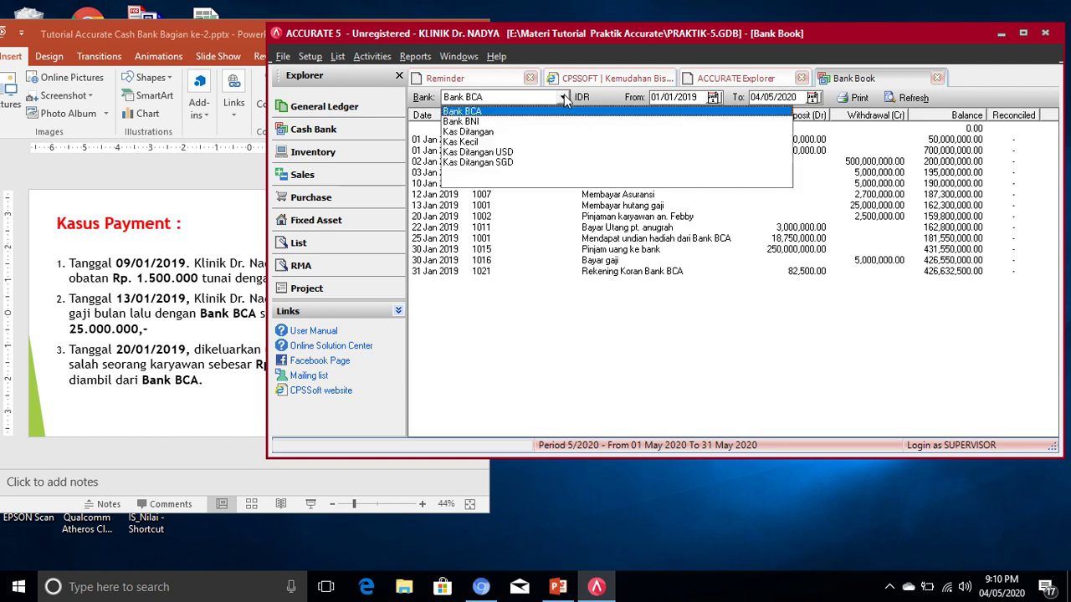
{"action": "left_click", "coordinate": [467, 123]}
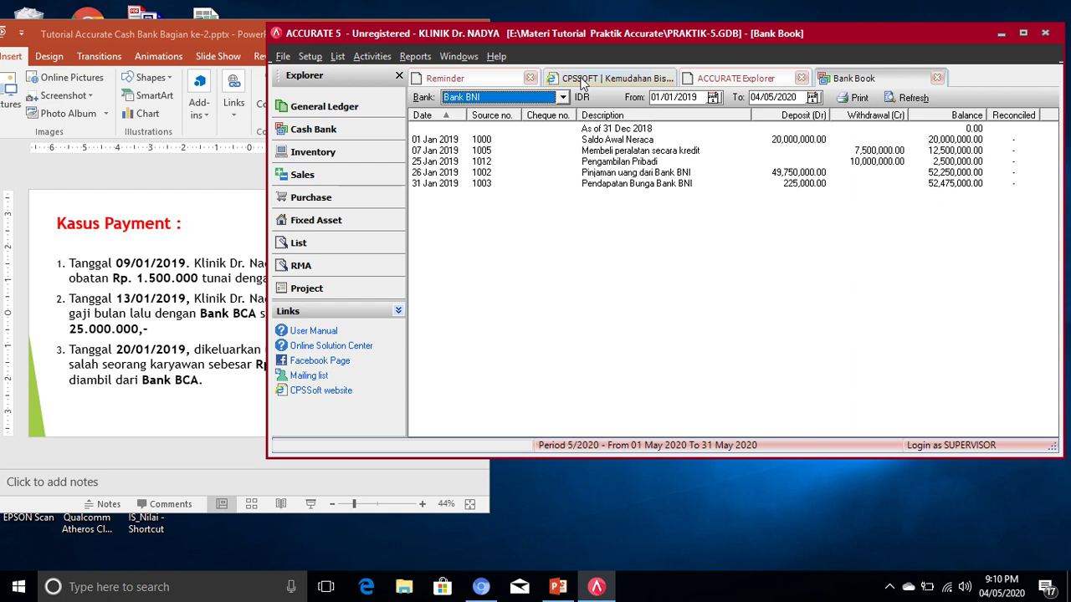
{"action": "left_click", "coordinate": [563, 97]}
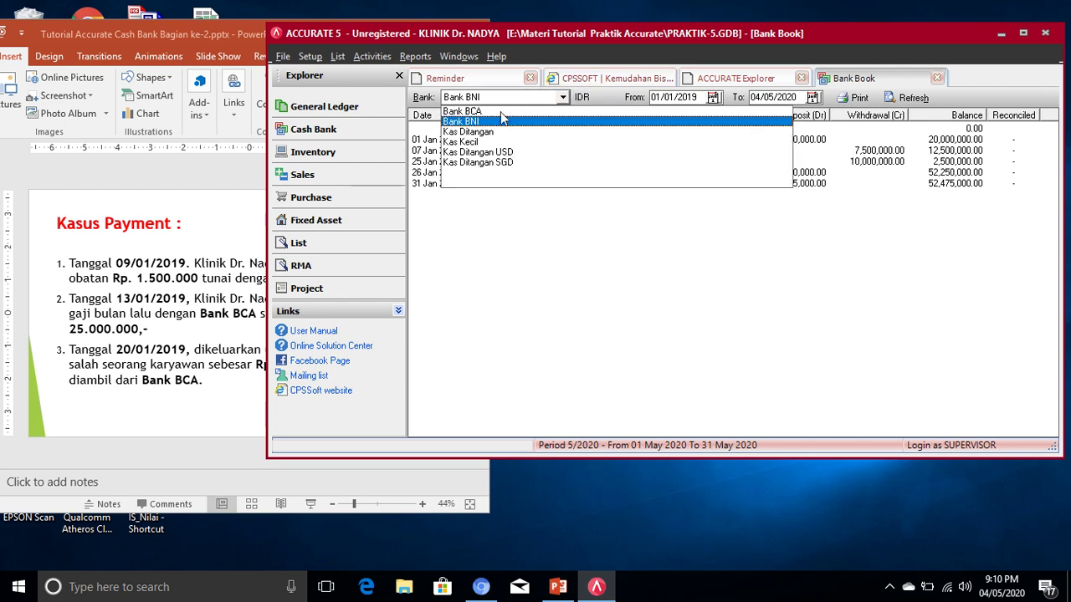
{"action": "left_click", "coordinate": [563, 98]}
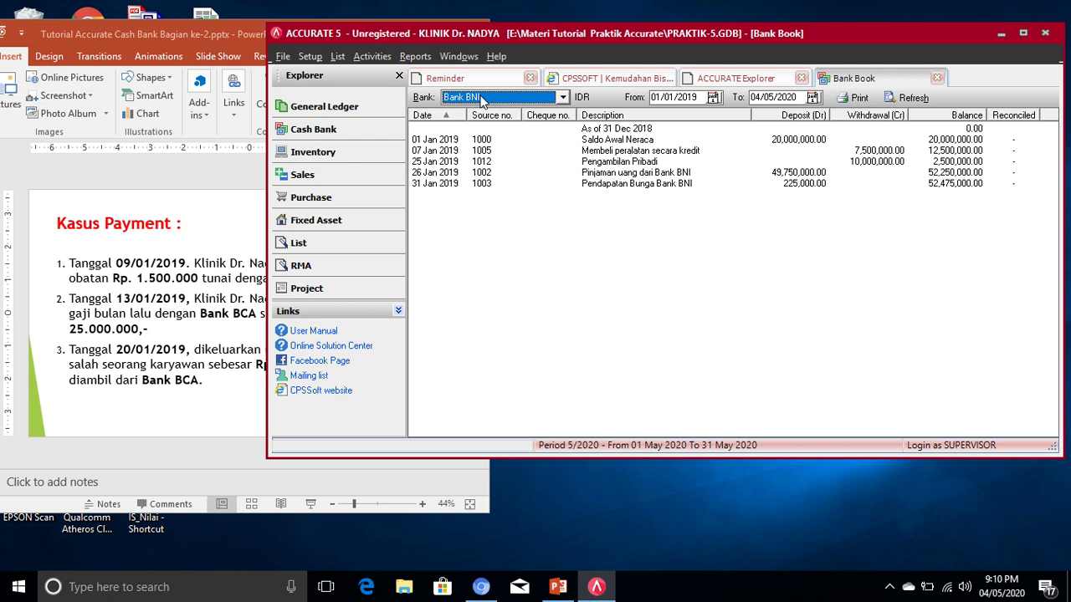
{"action": "left_click", "coordinate": [563, 97]}
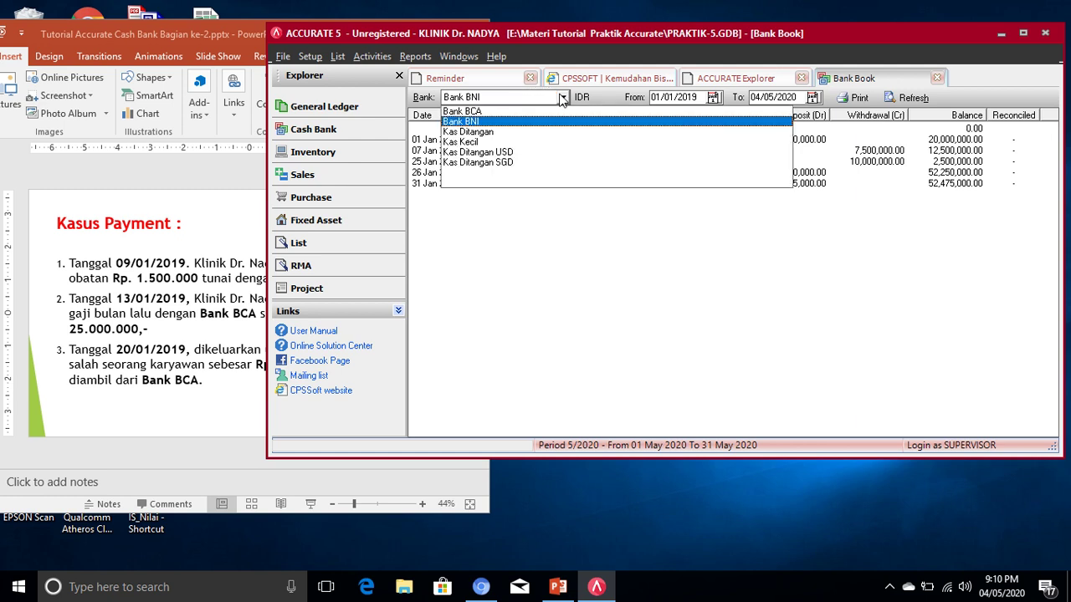
{"action": "left_click", "coordinate": [466, 132]}
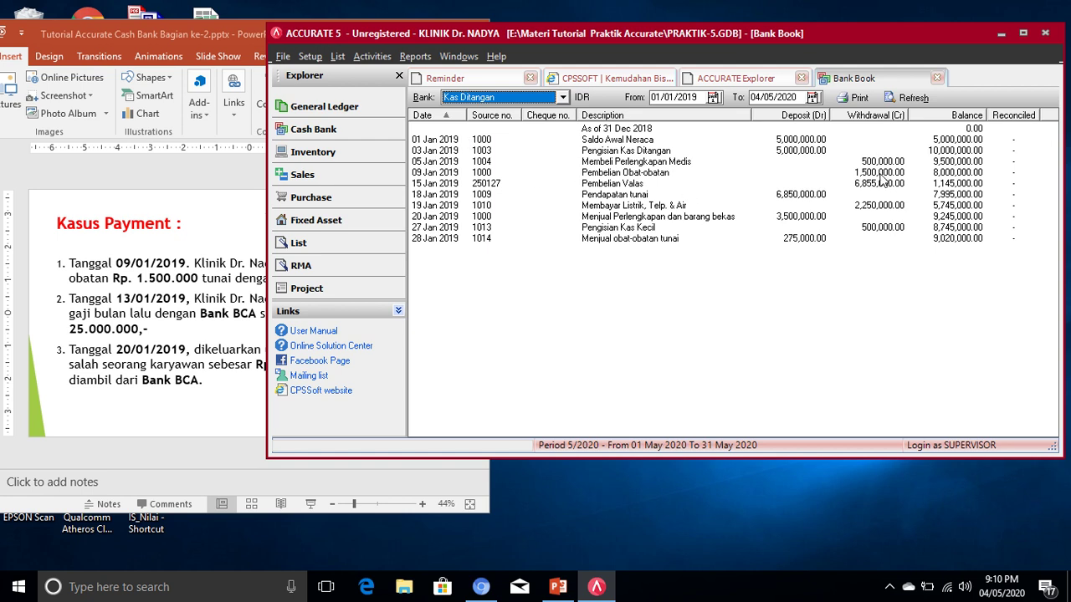
{"action": "left_click", "coordinate": [948, 238]}
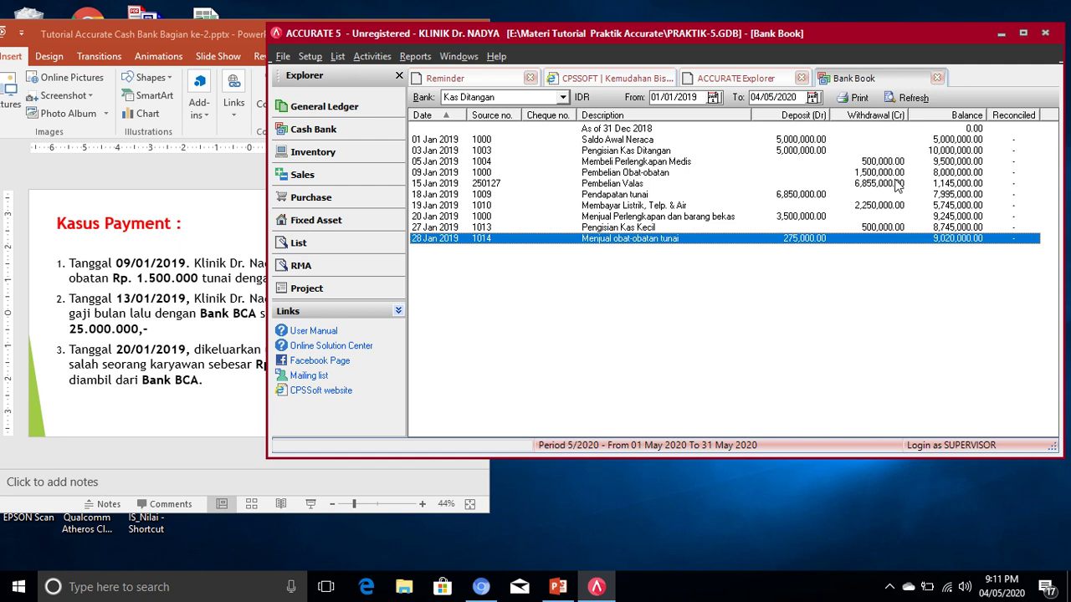
- Review the bank books of Kas Kecil, Kas Ditangan USD and Kas Ditangan SGD
{"action": "left_click", "coordinate": [563, 98]}
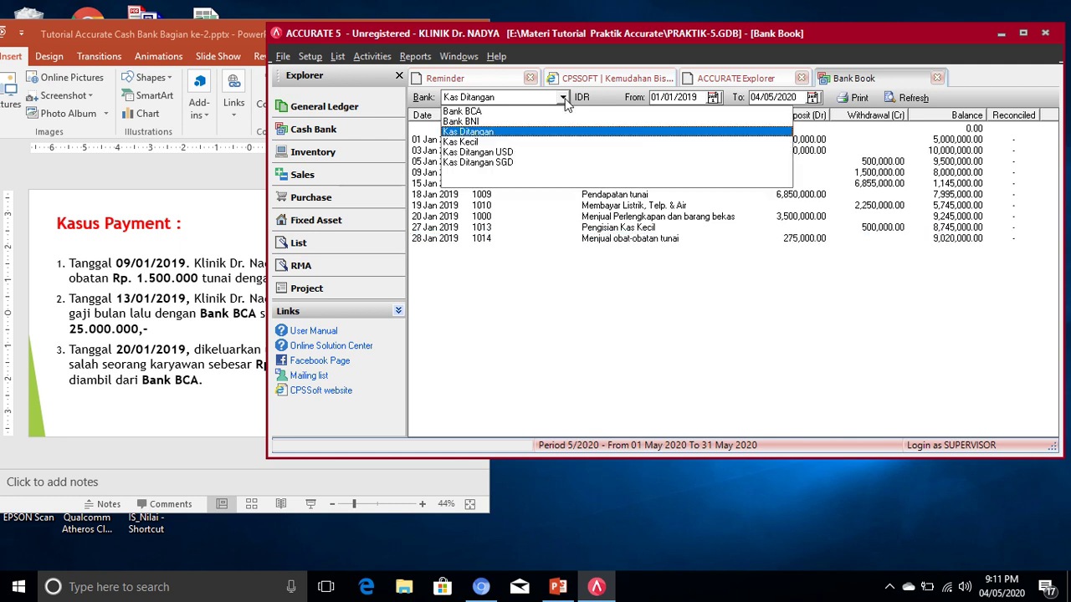
{"action": "left_click", "coordinate": [467, 143]}
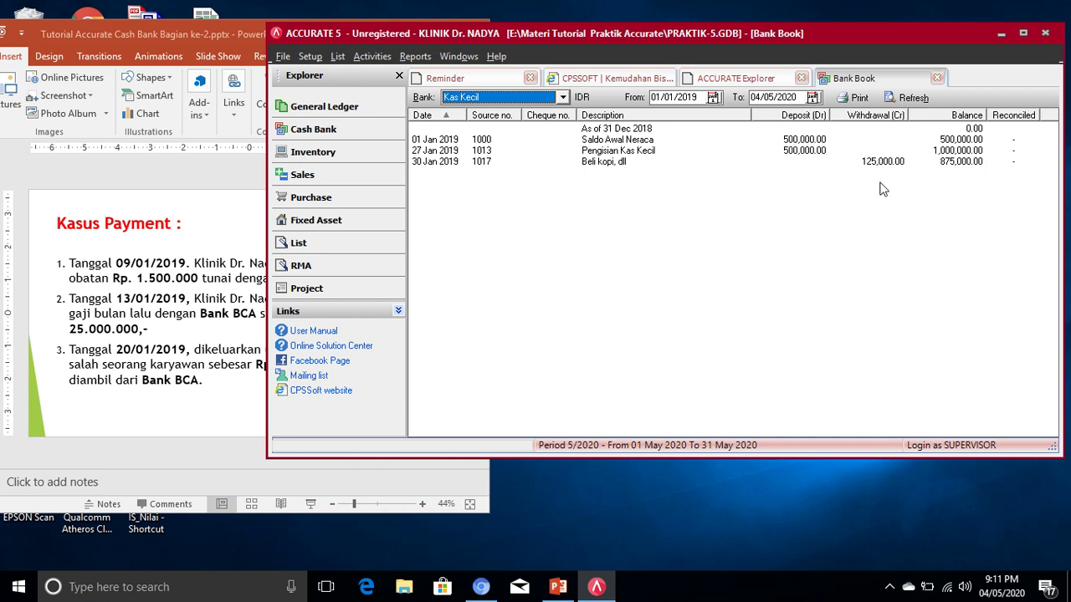
{"action": "left_click", "coordinate": [563, 97]}
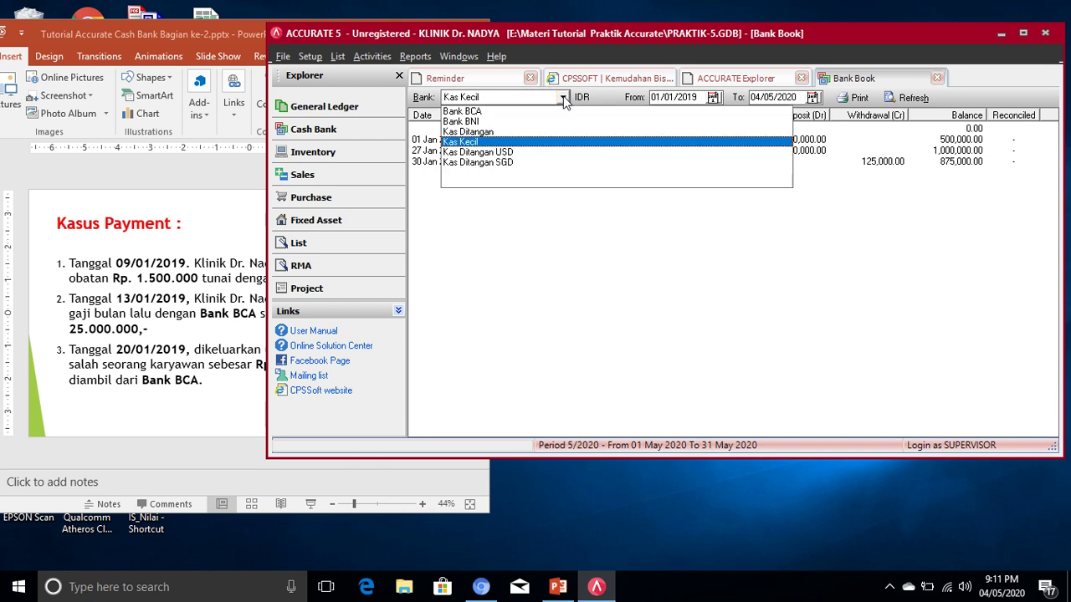
{"action": "left_click", "coordinate": [496, 153]}
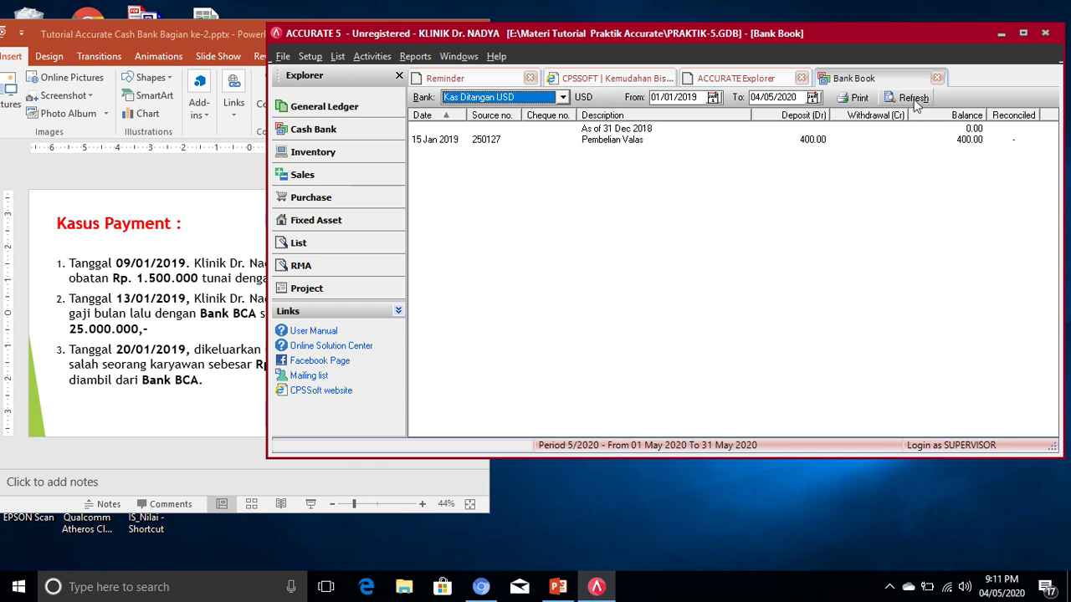
{"action": "left_click", "coordinate": [563, 97]}
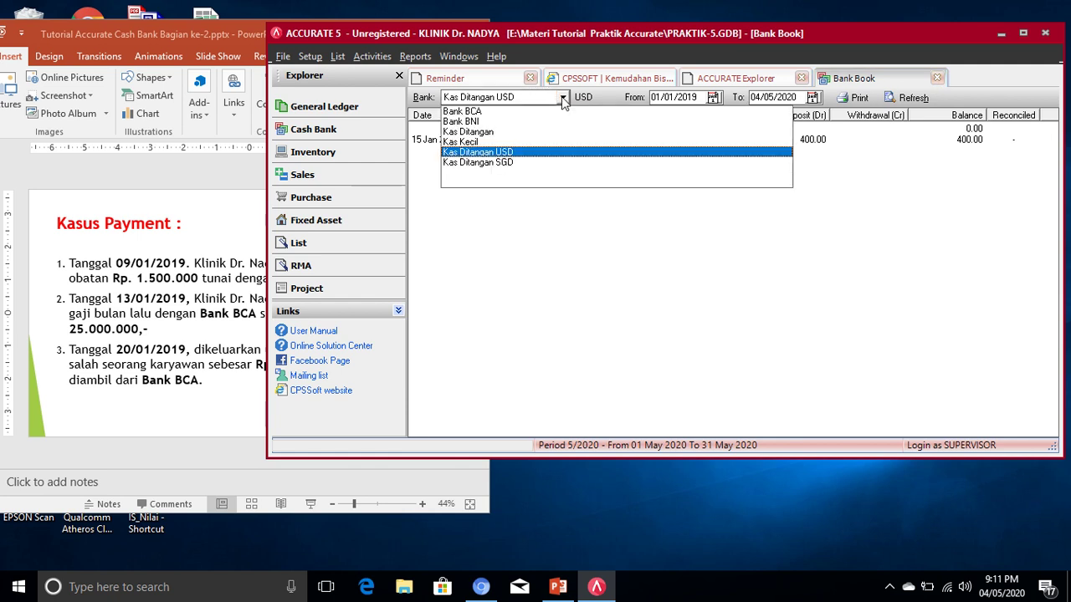
{"action": "left_click", "coordinate": [484, 164]}
{"action": "left_click", "coordinate": [484, 164]}
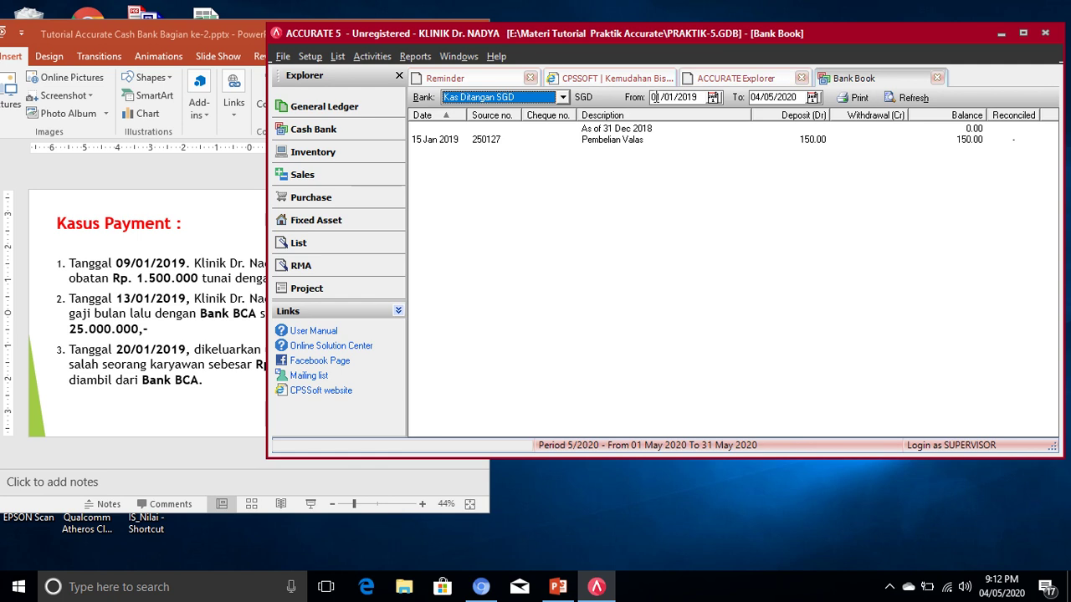
- Return the Bank Book to Bank BCA and examine its final entry, dated 31 Jan 2019
{"action": "left_click", "coordinate": [442, 117]}
{"action": "left_click", "coordinate": [563, 98]}
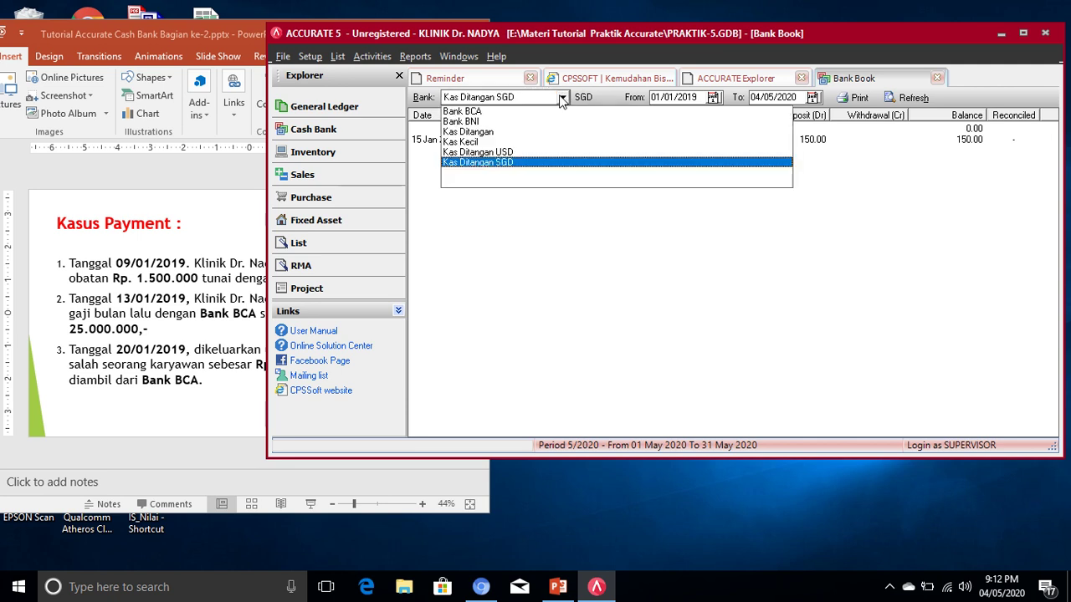
{"action": "left_click", "coordinate": [459, 112]}
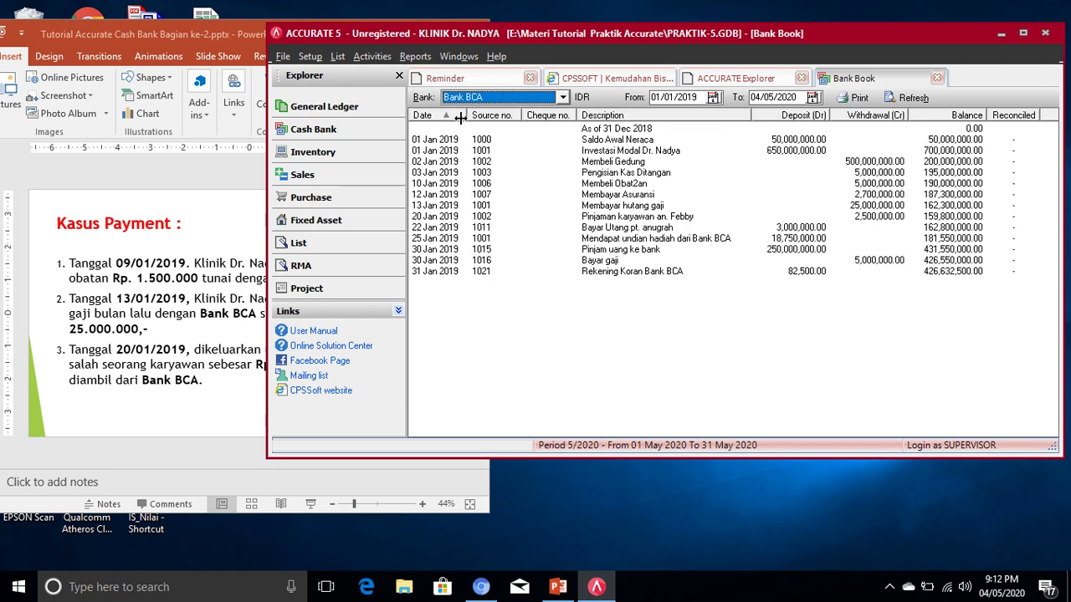
{"action": "left_click", "coordinate": [936, 277]}
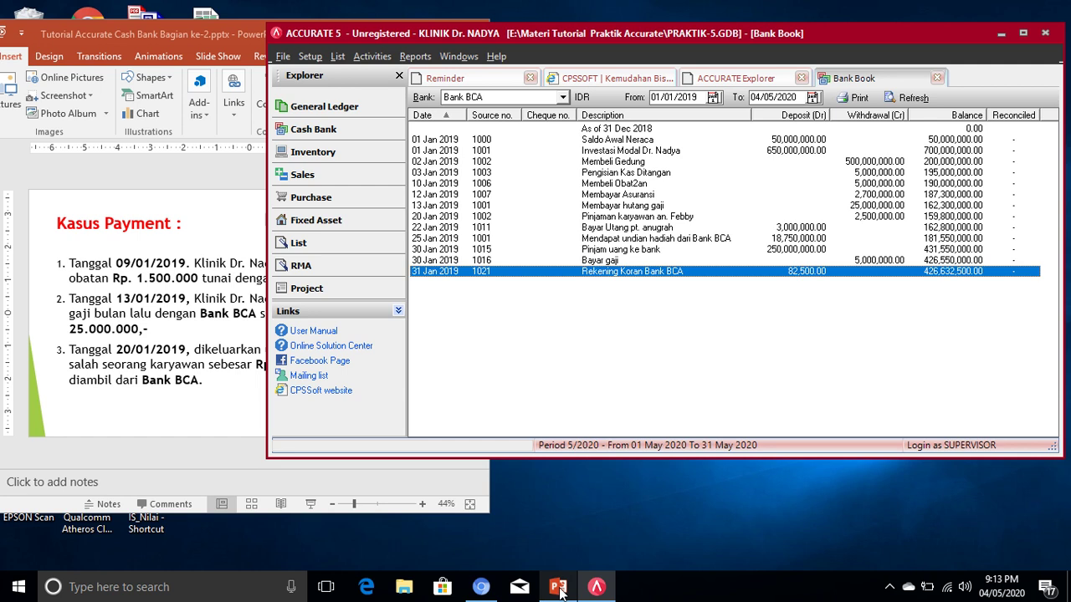
- Switch to PowerPoint, maximize the presentation window and show the Bank Reconcile (Rekonsiliasi Bank) slide
{"action": "mouse_move", "coordinate": [559, 589]}
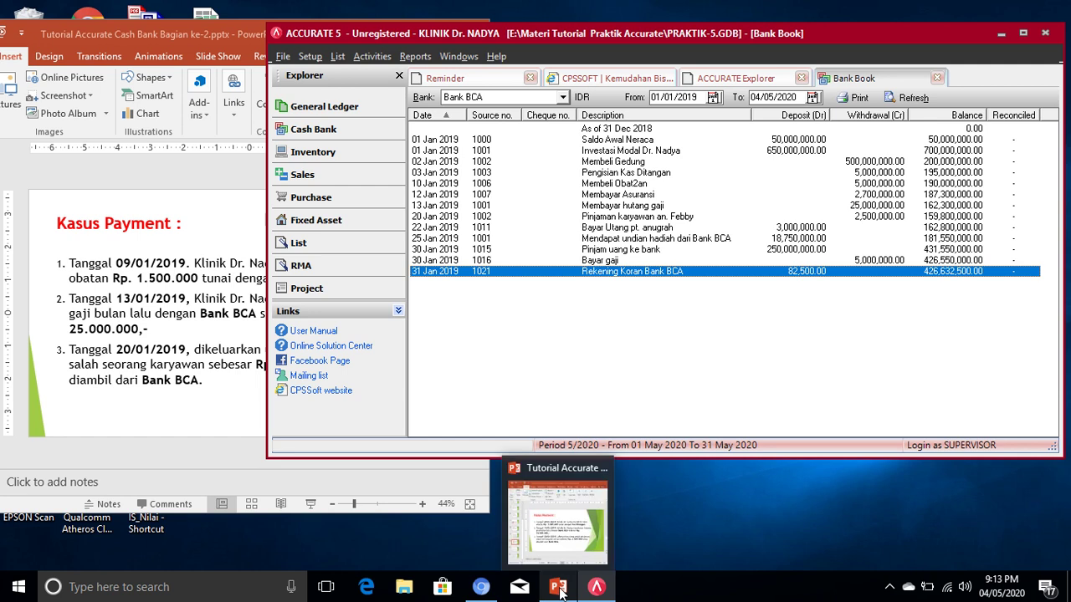
{"action": "left_click", "coordinate": [560, 589]}
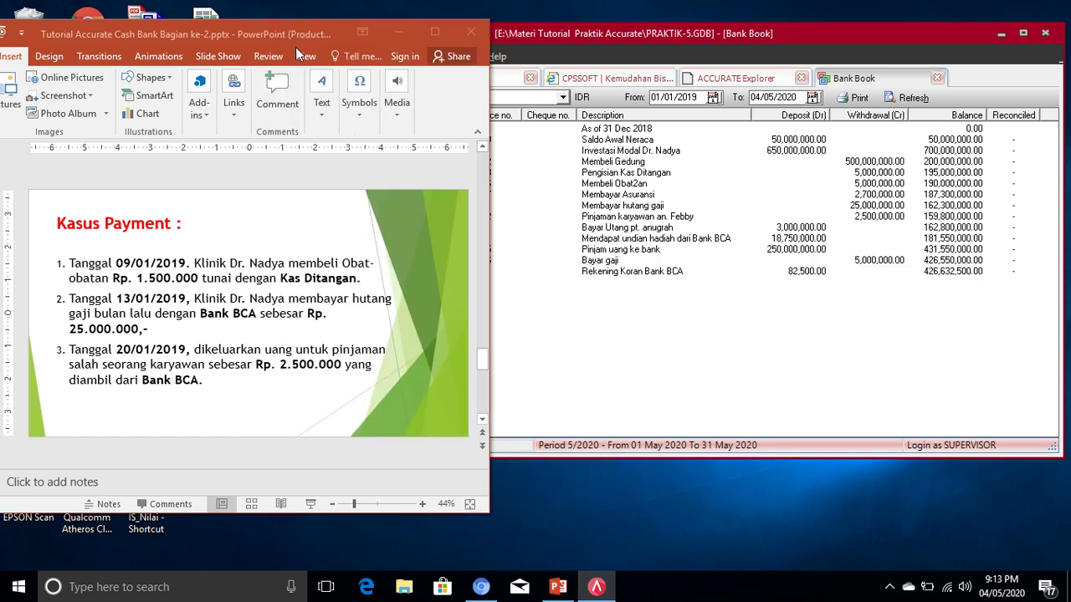
{"action": "double_click", "coordinate": [431, 31]}
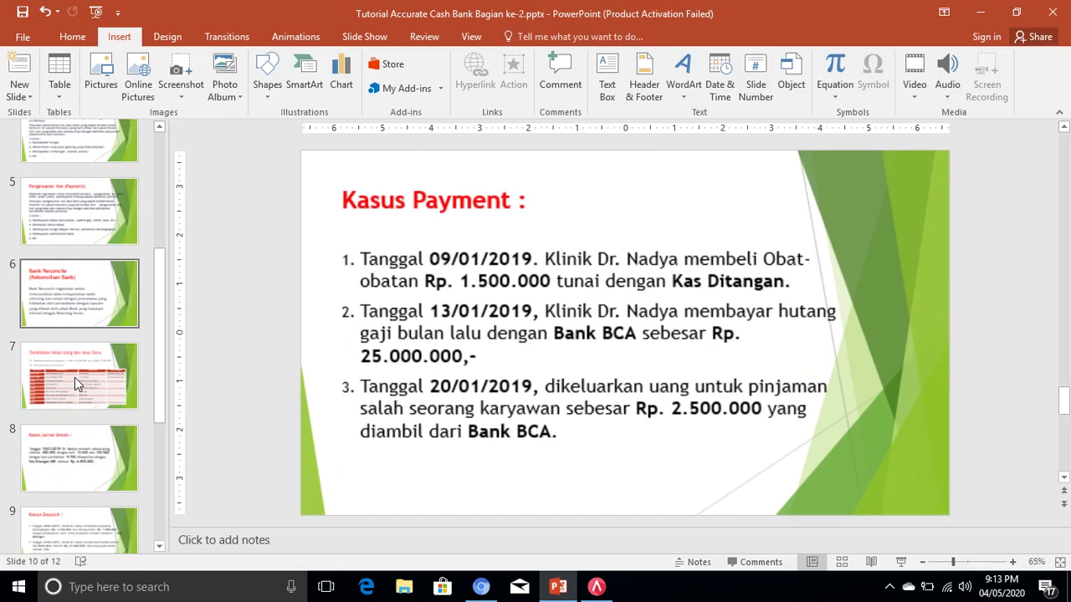
{"action": "left_click", "coordinate": [88, 197]}
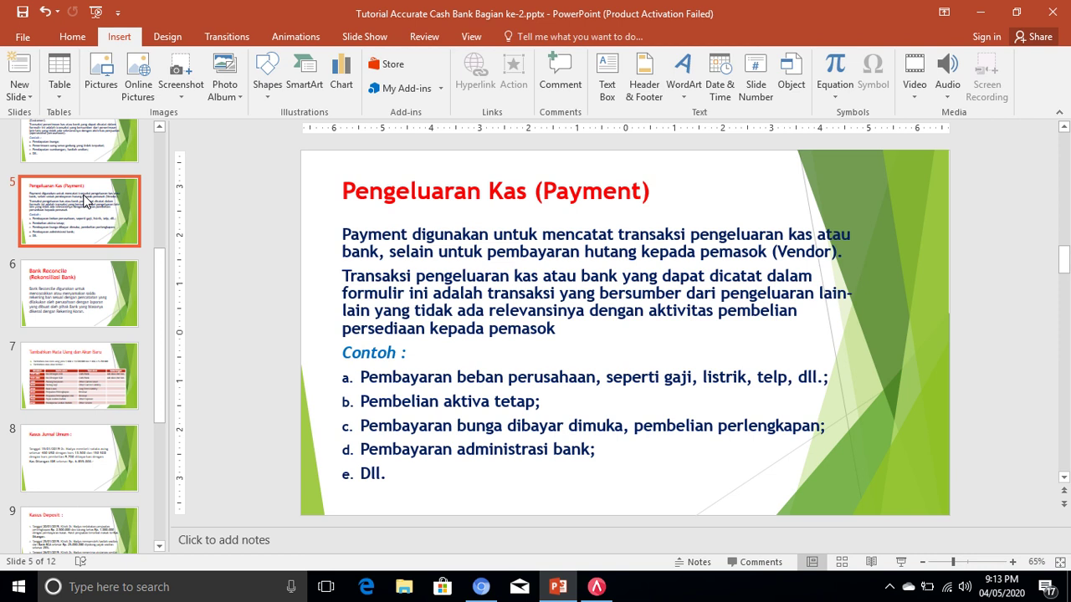
{"action": "left_click", "coordinate": [75, 293]}
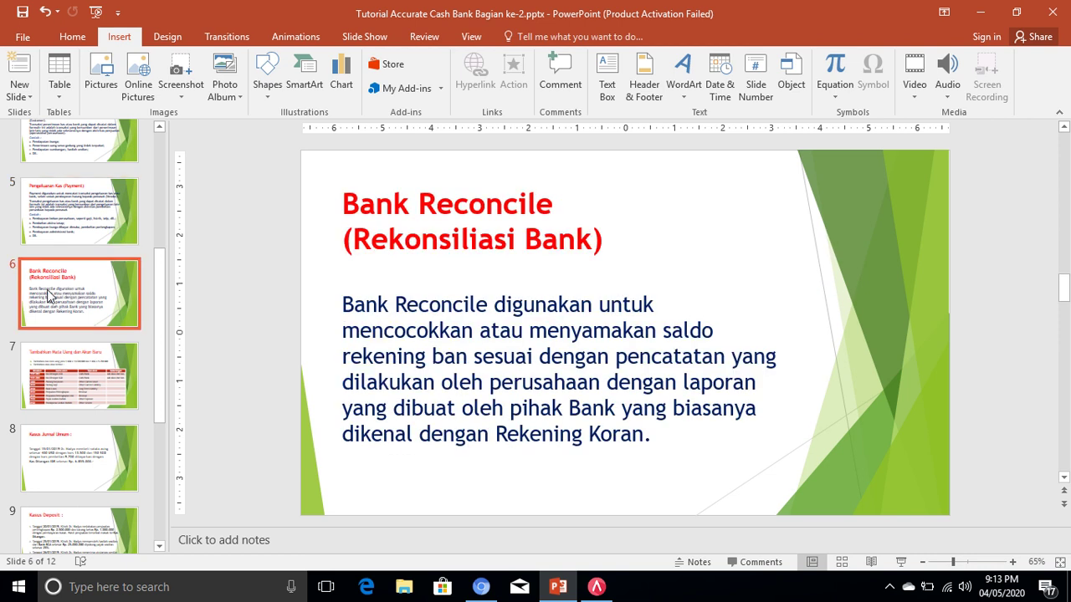
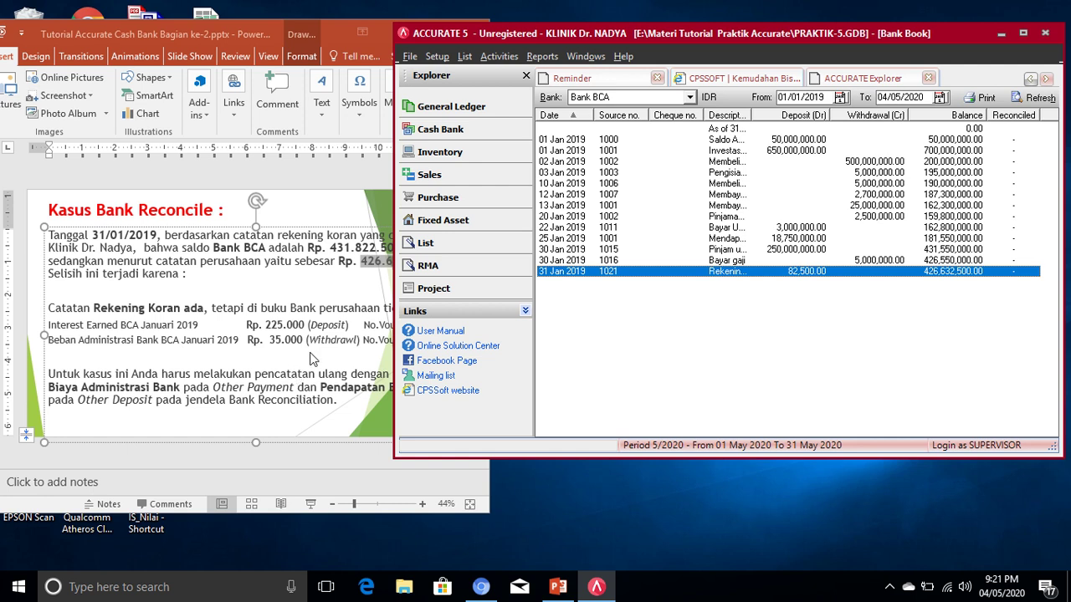
- Arrange the presentation's Kasus Bank Reconcile slide and the ACCURATE window side by side
{"action": "left_click", "coordinate": [323, 349]}
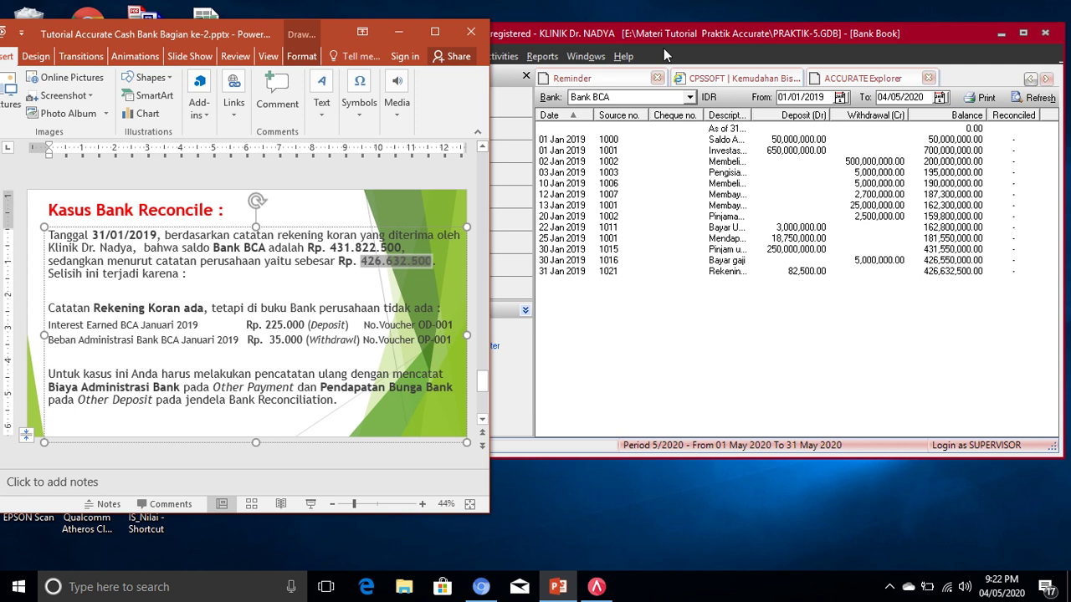
{"action": "left_click_drag", "start_coordinate": [247, 28], "coordinate": [228, 29]}
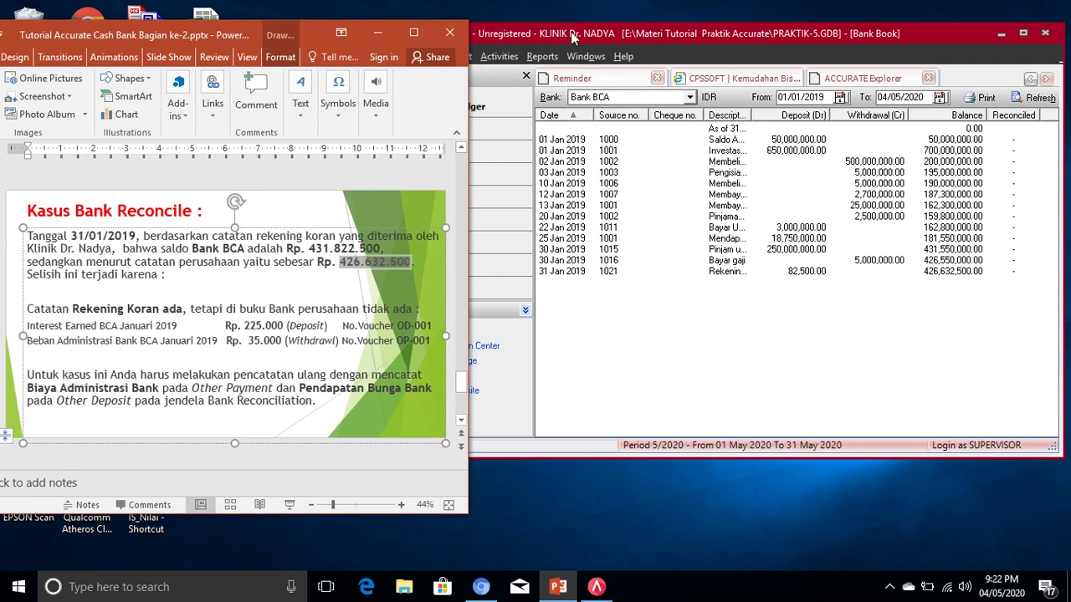
{"action": "left_click_drag", "start_coordinate": [576, 33], "coordinate": [602, 27]}
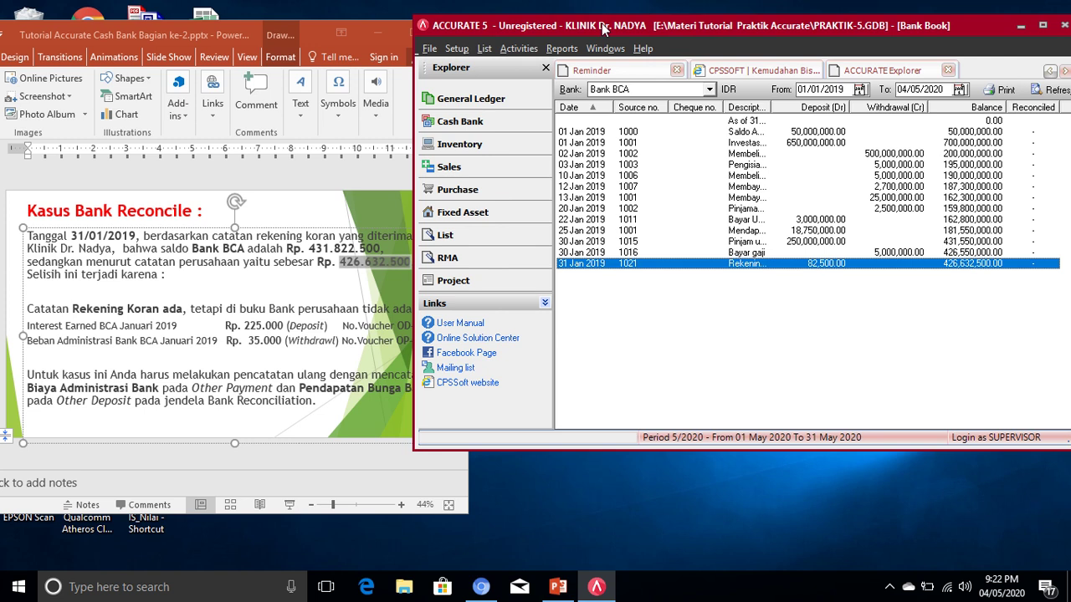
- Open a blank Bank Reconciliation form from the Cash Bank module
{"action": "left_click", "coordinate": [460, 123]}
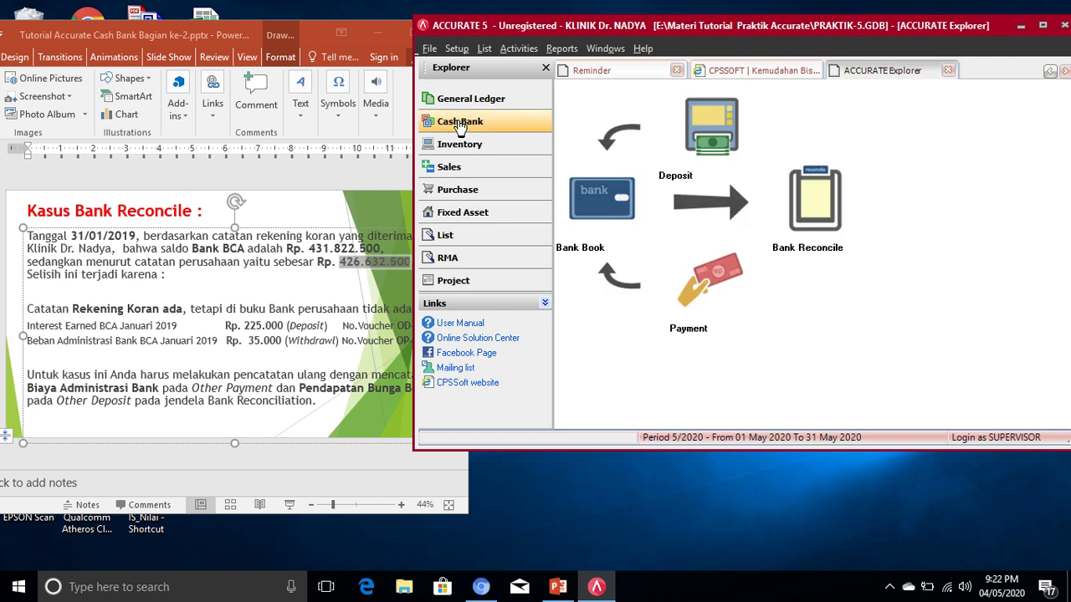
{"action": "left_click", "coordinate": [820, 206]}
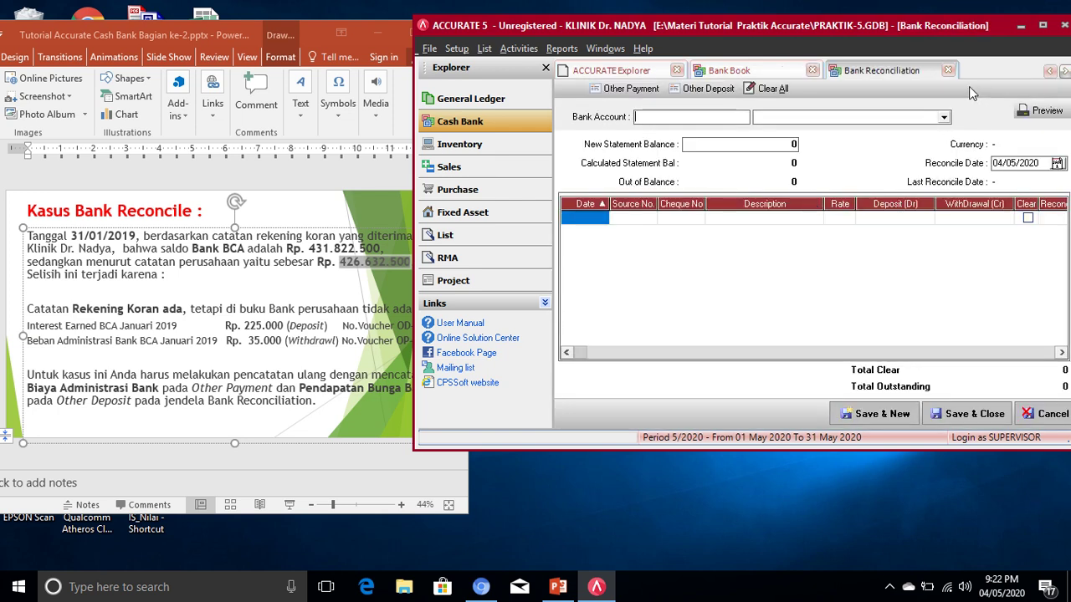
{"action": "left_click", "coordinate": [948, 71]}
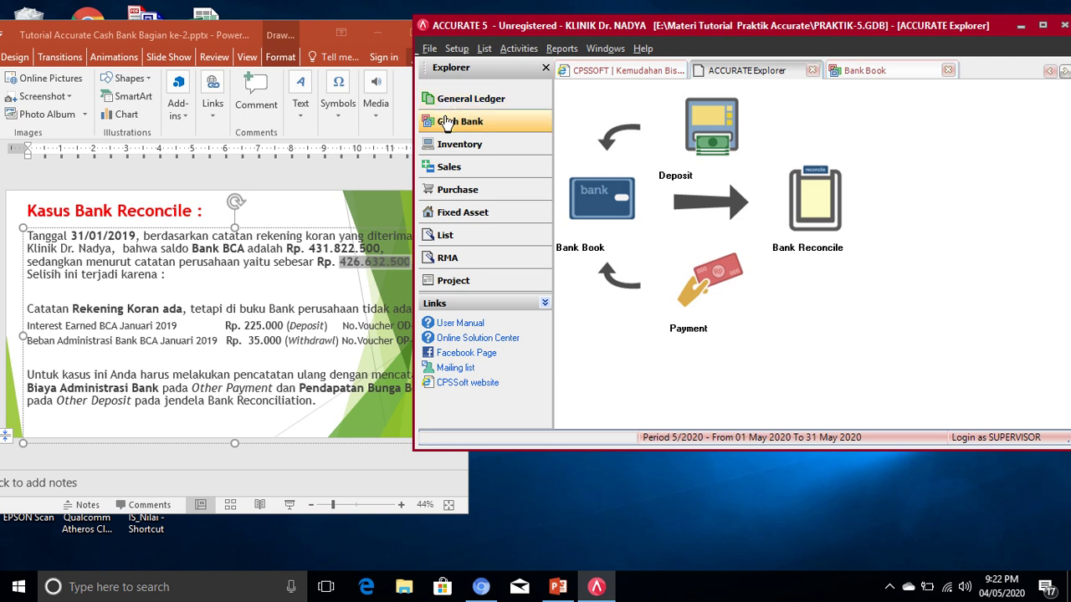
{"action": "left_click", "coordinate": [817, 209]}
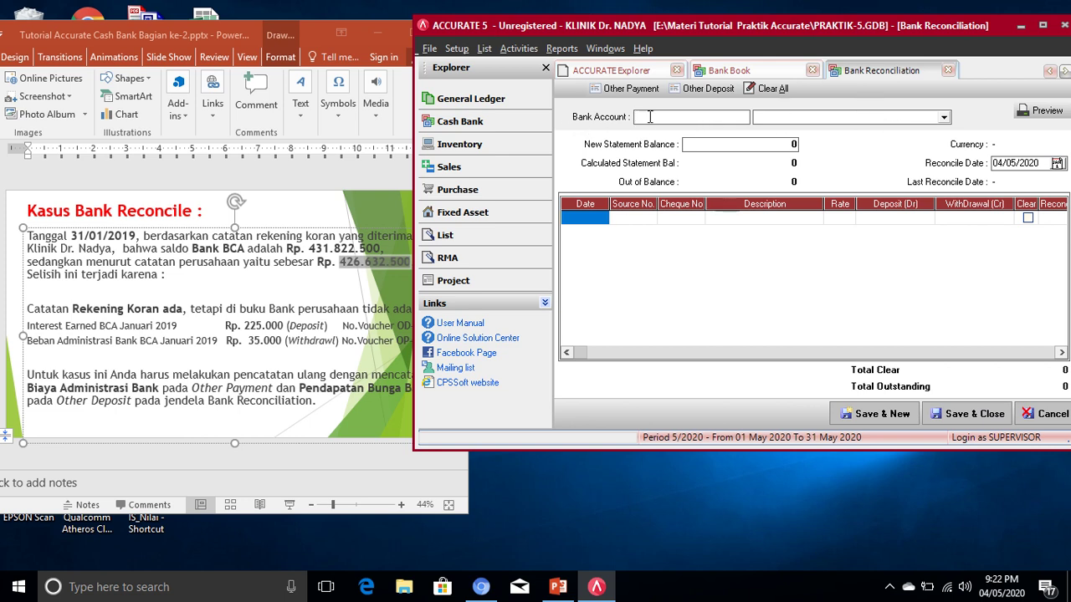
- Choose Bank BCA as the account to reconcile and set the reconcile date to 31/01/2019
{"action": "left_click", "coordinate": [944, 118]}
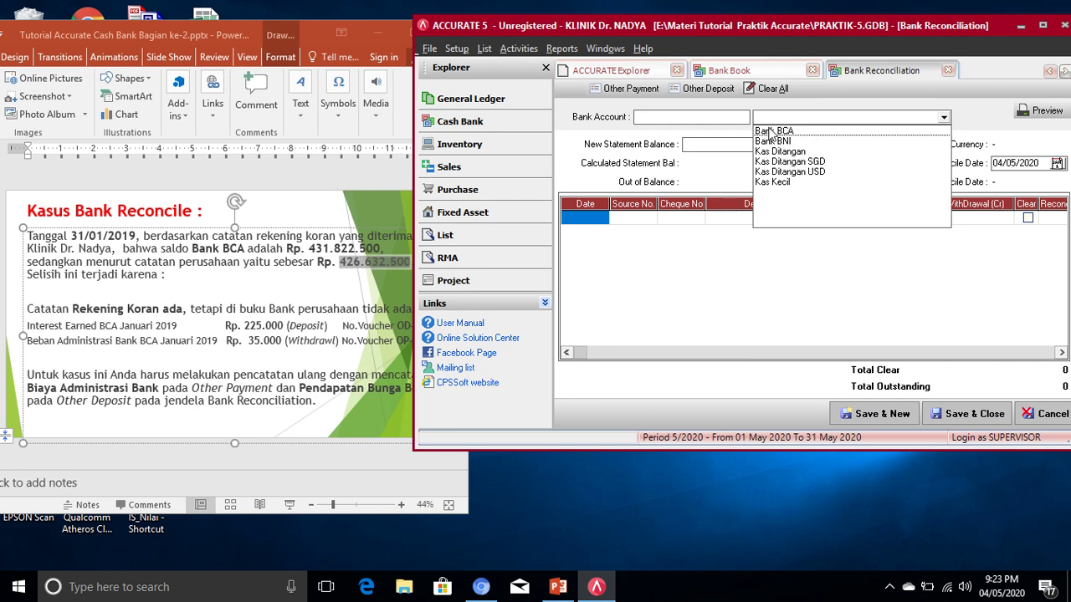
{"action": "left_click", "coordinate": [835, 104]}
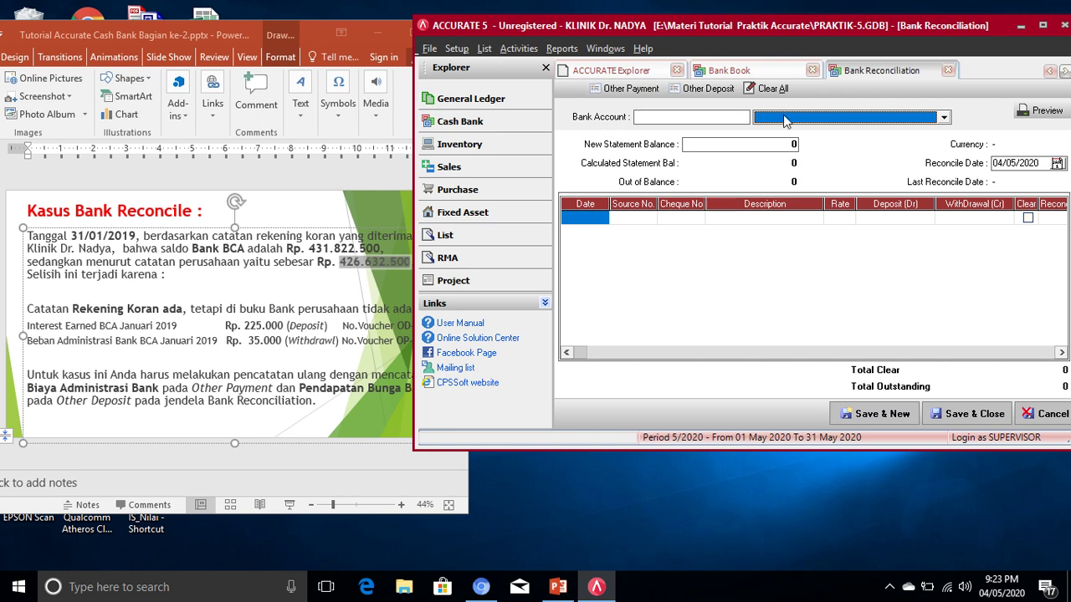
{"action": "left_click", "coordinate": [944, 120]}
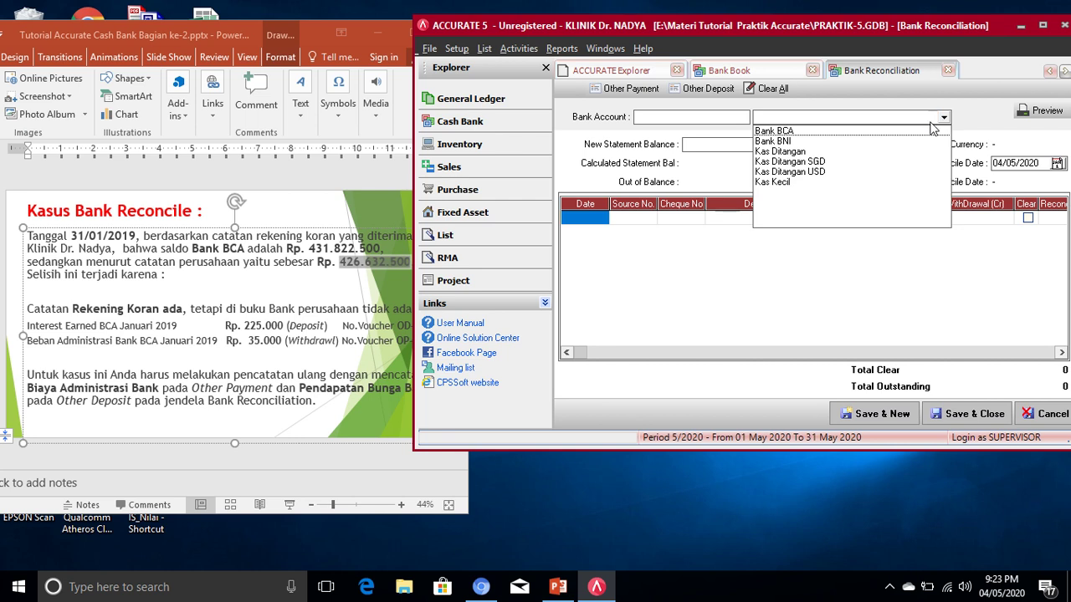
{"action": "left_click", "coordinate": [780, 132]}
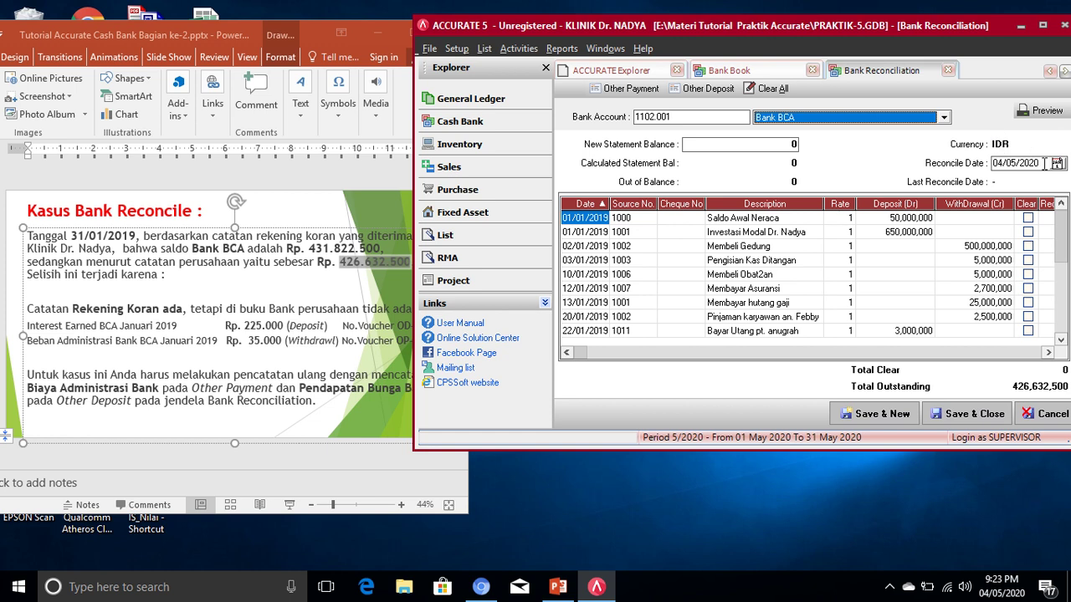
{"action": "left_click_drag", "start_coordinate": [1045, 163], "coordinate": [968, 172]}
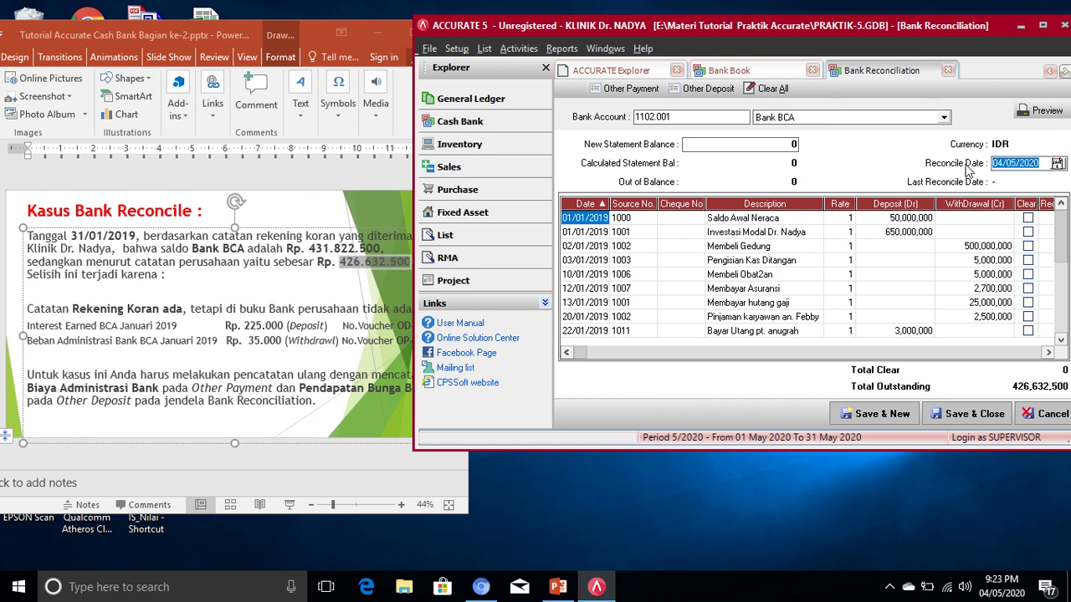
{"action": "type", "text": "31/01/19"}
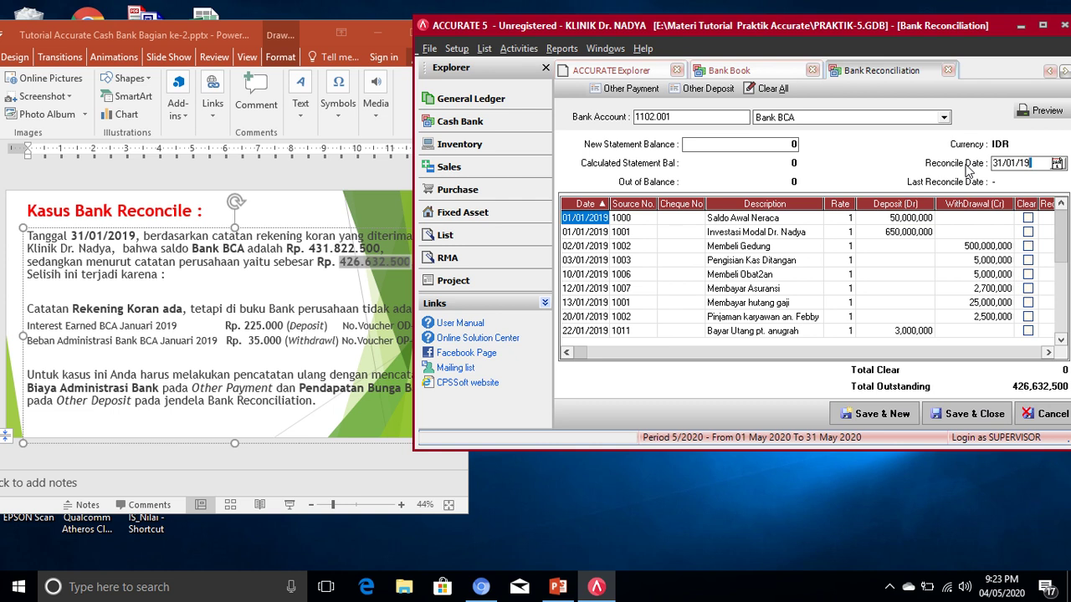
{"action": "left_click", "coordinate": [1035, 165]}
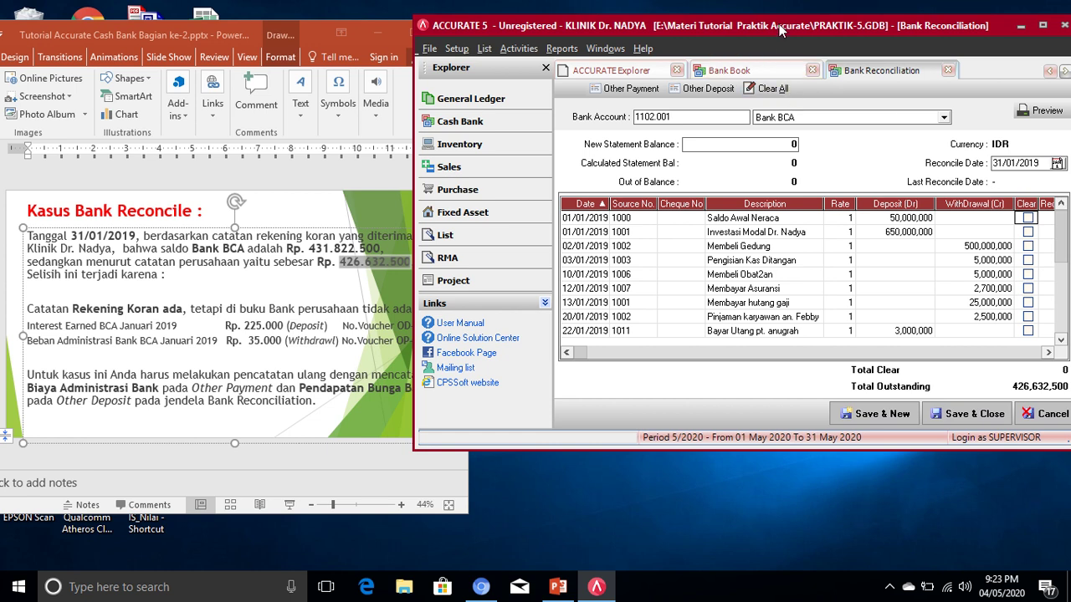
- Reposition and enlarge the ACCURATE window to list all reconciliation rows, and compare the outstanding total with the company balance on the slide
{"action": "left_click_drag", "start_coordinate": [778, 29], "coordinate": [742, 26]}
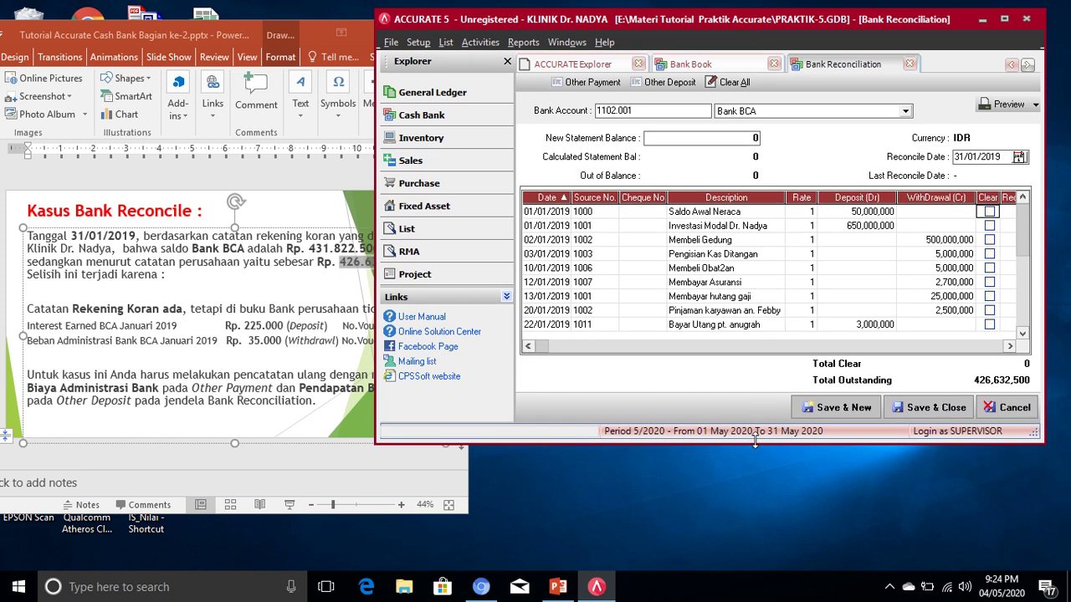
{"action": "left_click_drag", "start_coordinate": [754, 444], "coordinate": [754, 527]}
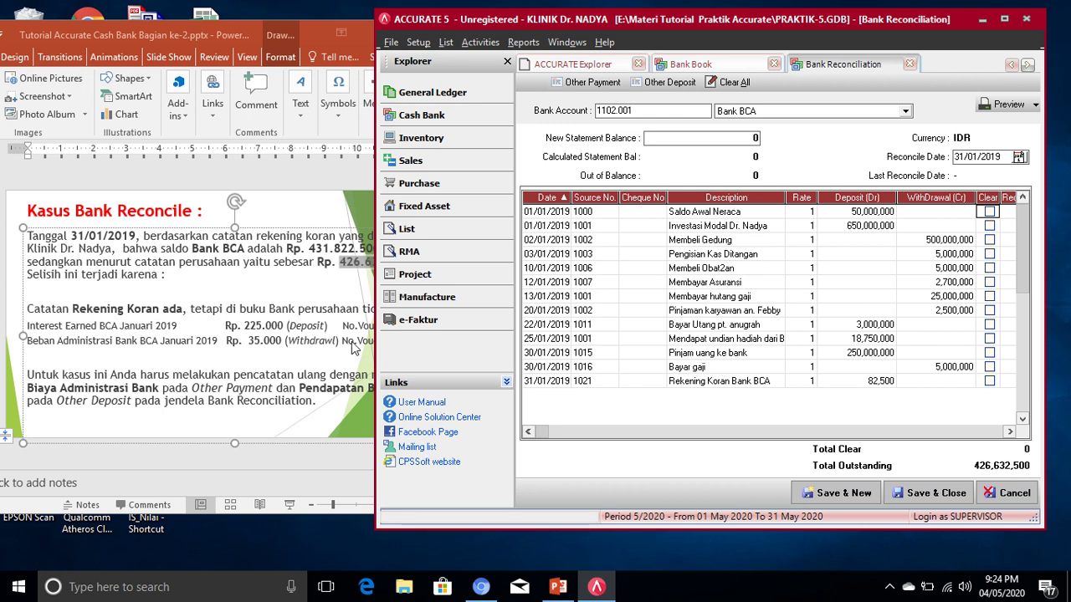
{"action": "left_click", "coordinate": [350, 287]}
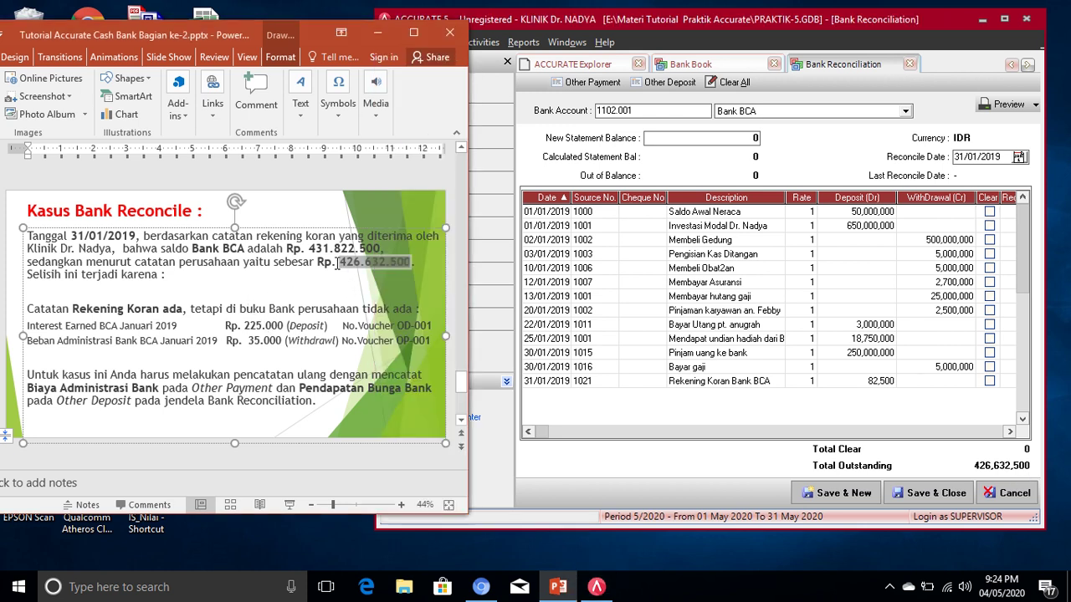
{"action": "left_click_drag", "start_coordinate": [334, 263], "coordinate": [397, 263]}
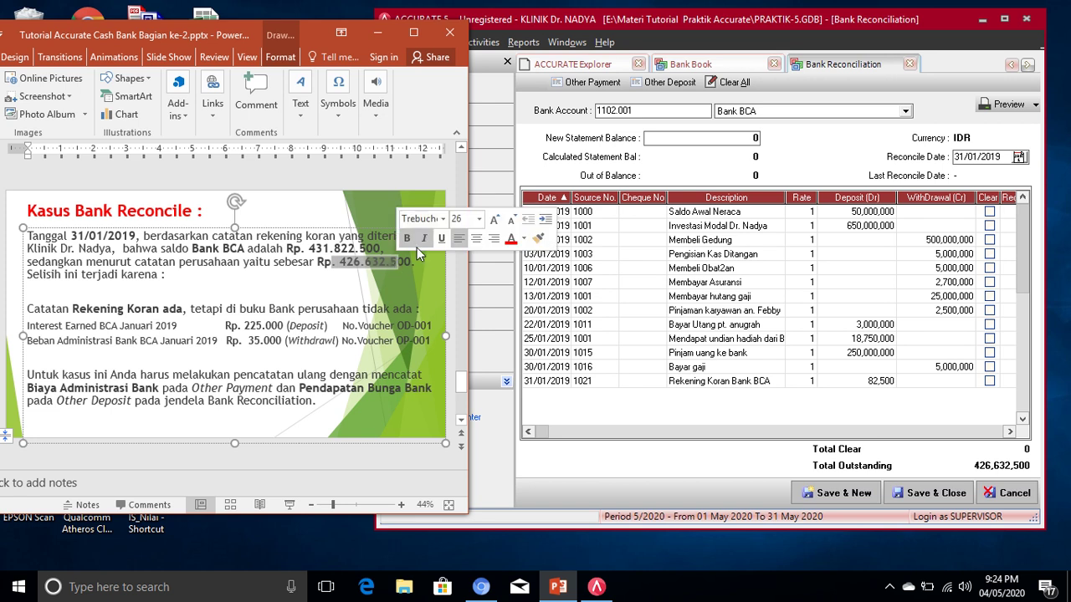
{"action": "left_click", "coordinate": [689, 34]}
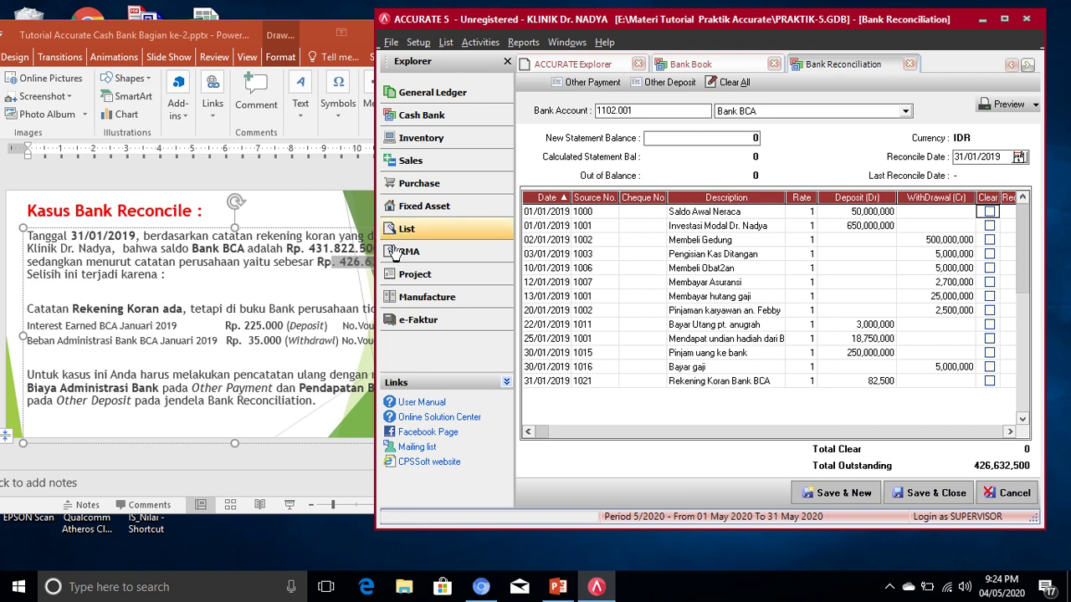
- Examine the slide's bank statement items missing from the company's book: January 2019 BCA interest earned and the bank administration charge
{"action": "left_click", "coordinate": [132, 312]}
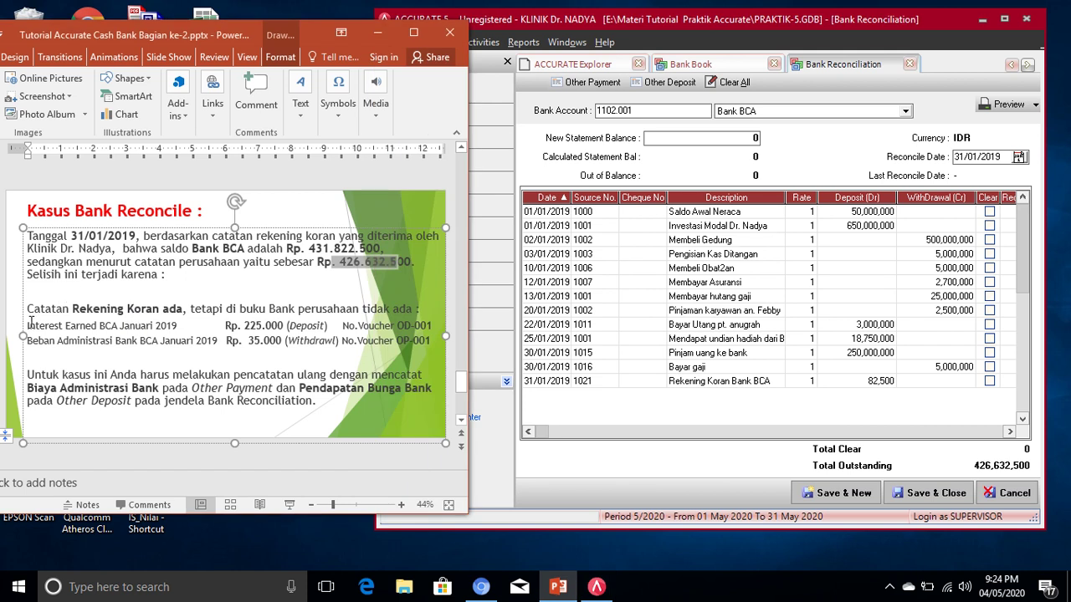
{"action": "left_click_drag", "start_coordinate": [29, 322], "coordinate": [165, 329]}
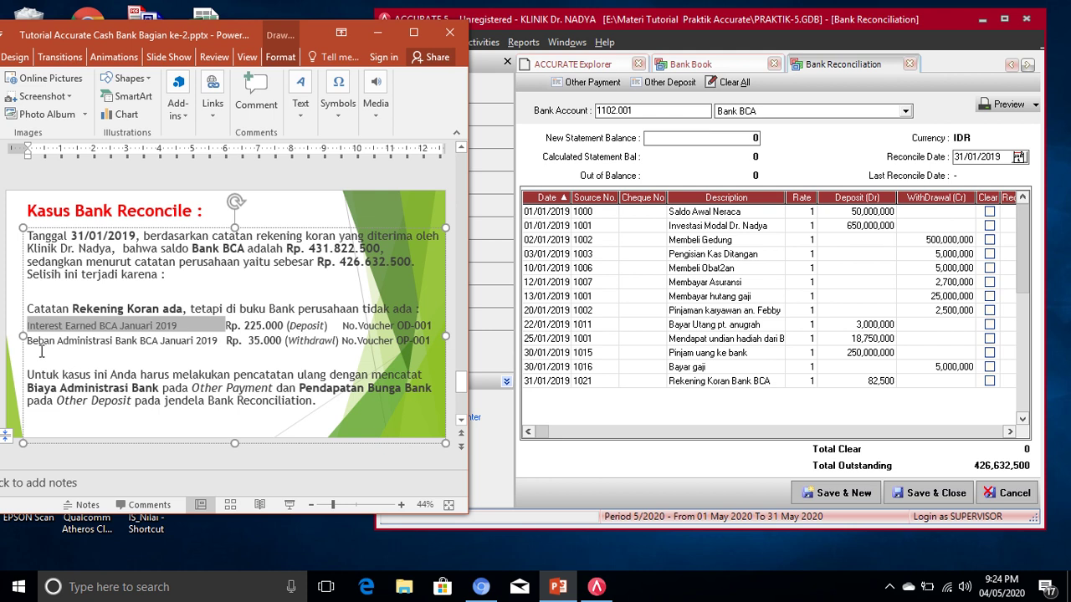
{"action": "left_click_drag", "start_coordinate": [29, 342], "coordinate": [139, 339]}
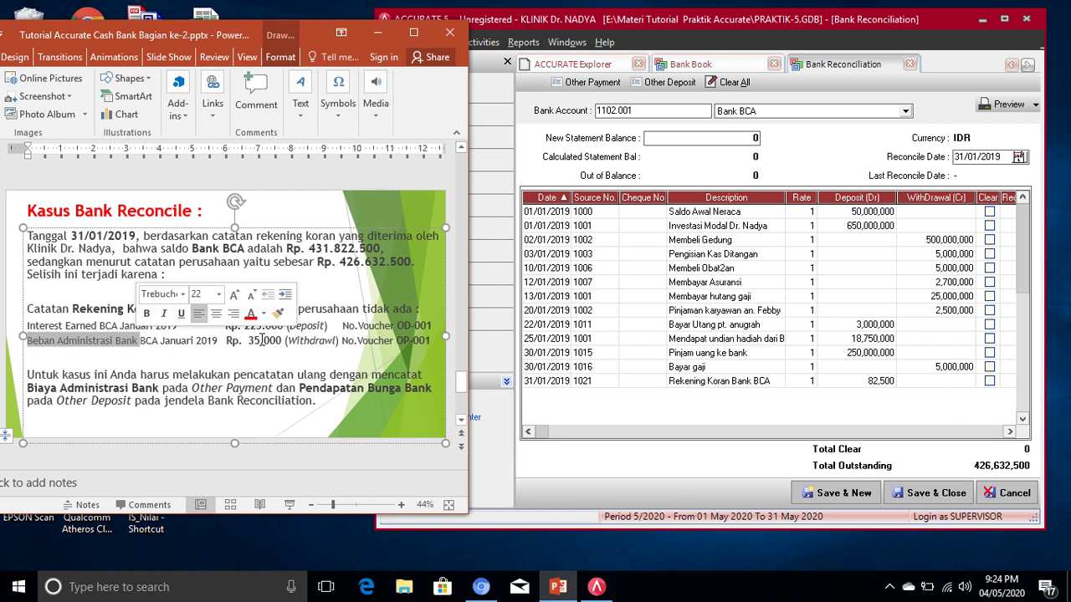
{"action": "left_click", "coordinate": [157, 344]}
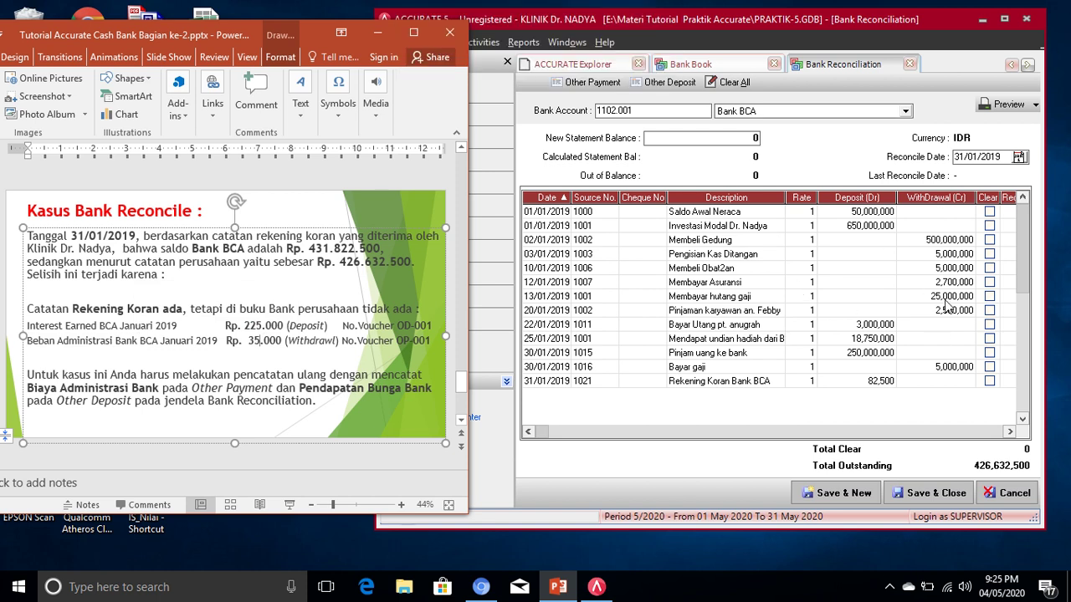
{"action": "left_click", "coordinate": [259, 339]}
{"action": "left_click", "coordinate": [517, 28]}
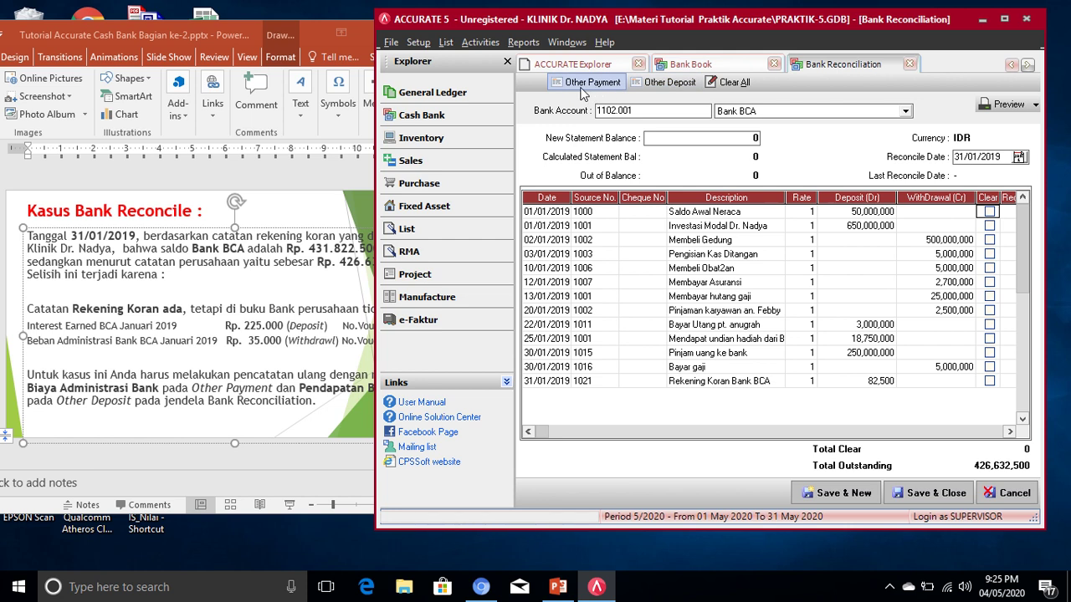
{"action": "left_click", "coordinate": [39, 331]}
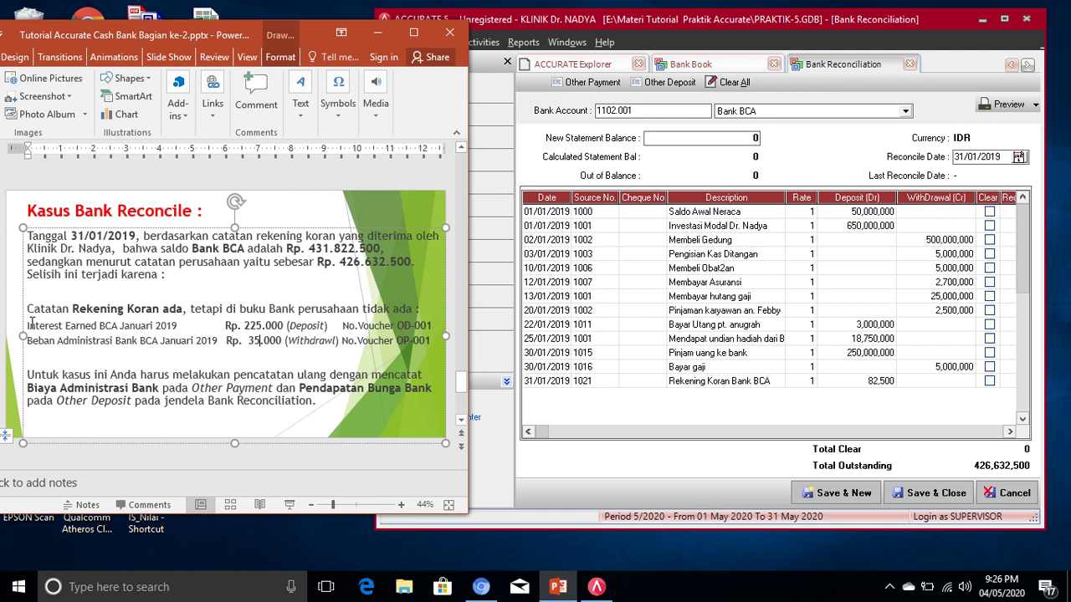
{"action": "left_click_drag", "start_coordinate": [28, 326], "coordinate": [156, 322]}
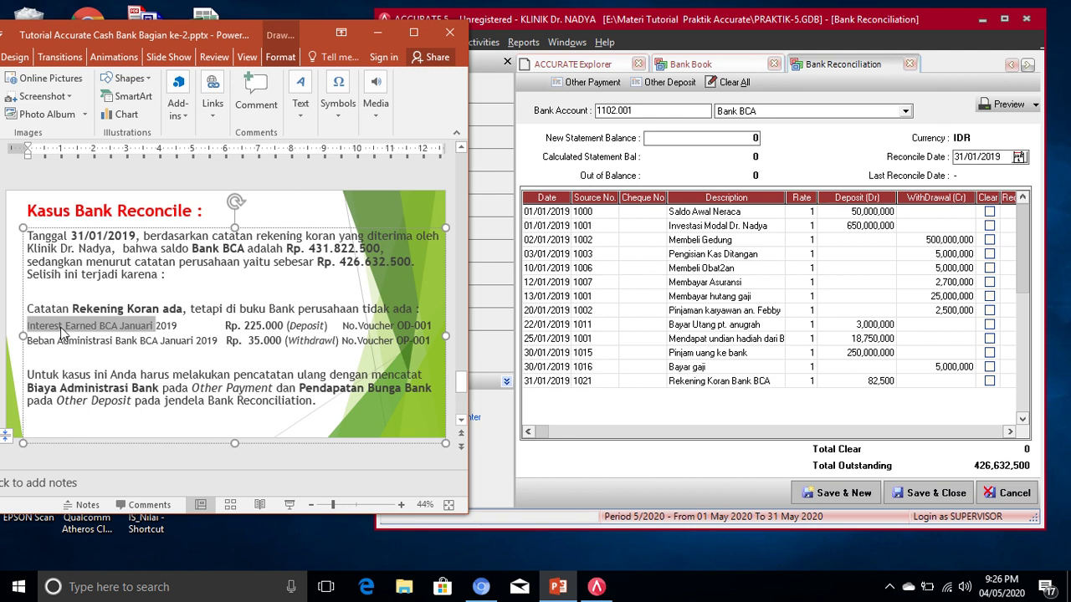
- Start an Other Deposit from the bank reconciliation, deposited to Bank BCA and dated 31/01/2019
{"action": "left_click", "coordinate": [664, 81]}
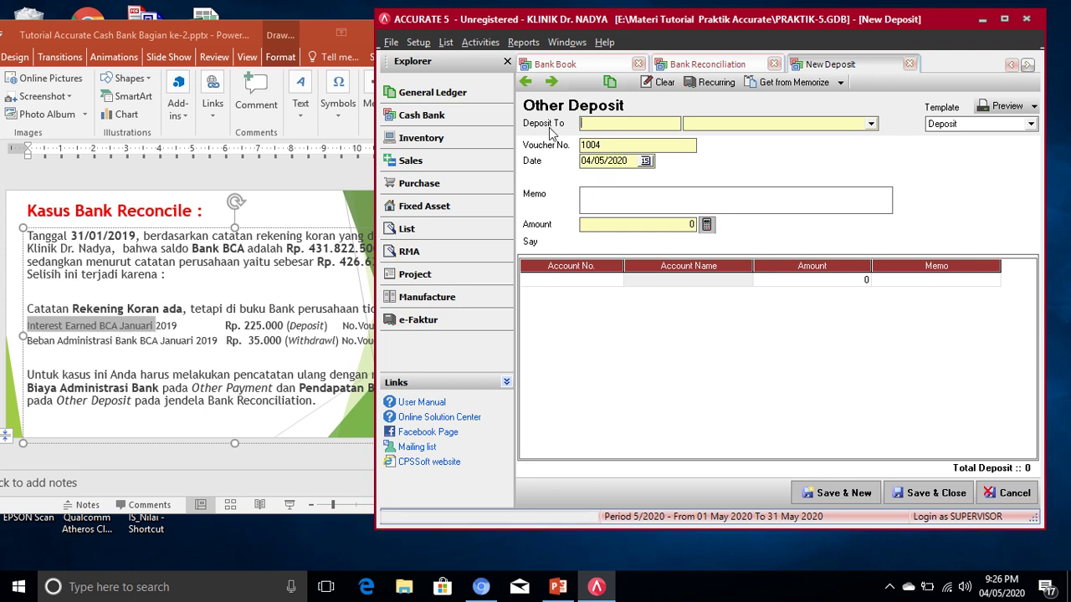
{"action": "left_click", "coordinate": [872, 125]}
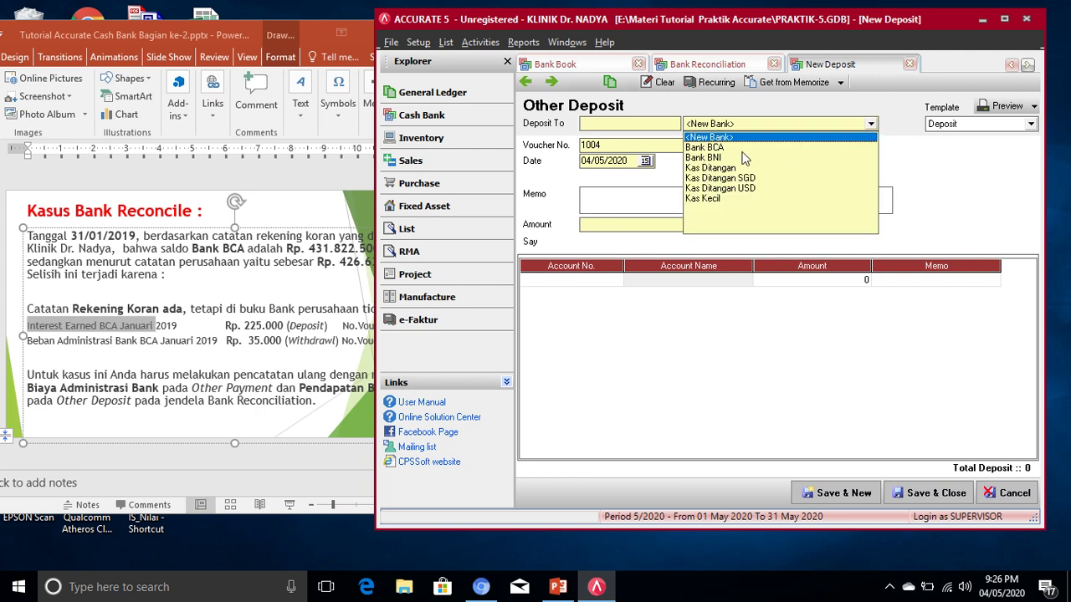
{"action": "left_click", "coordinate": [705, 148]}
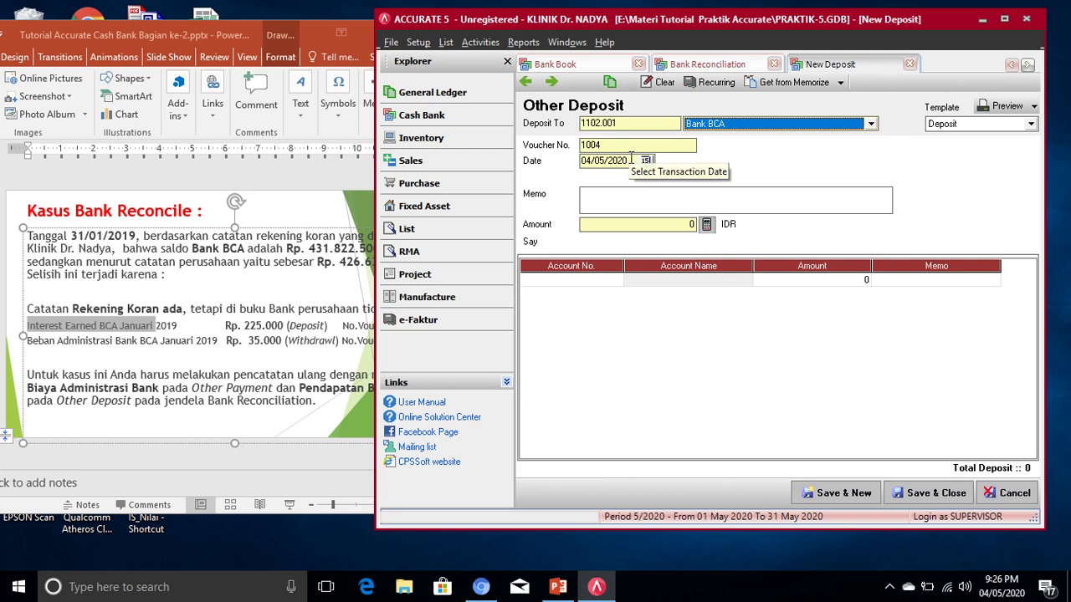
{"action": "left_click_drag", "start_coordinate": [632, 160], "coordinate": [579, 163]}
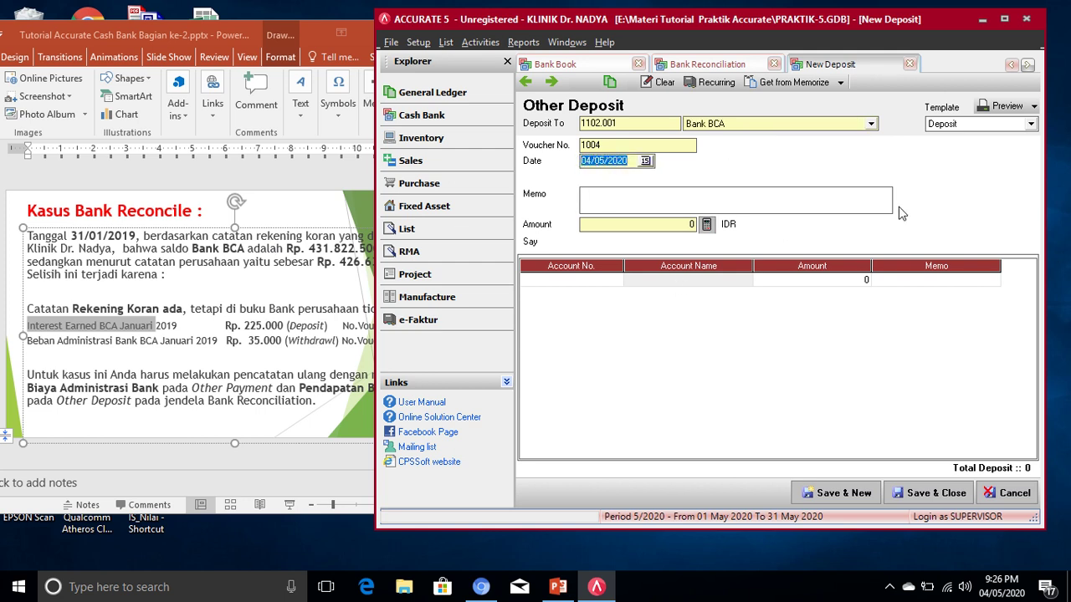
{"action": "type", "text": "31/01/19"}
- Enter the memo "Pendapatan bunga bank berdasarkan rekening koran" and an amount of 225,000 IDR in the deposit
{"action": "left_click", "coordinate": [605, 200]}
{"action": "type", "text": "Pendapatan bun"}
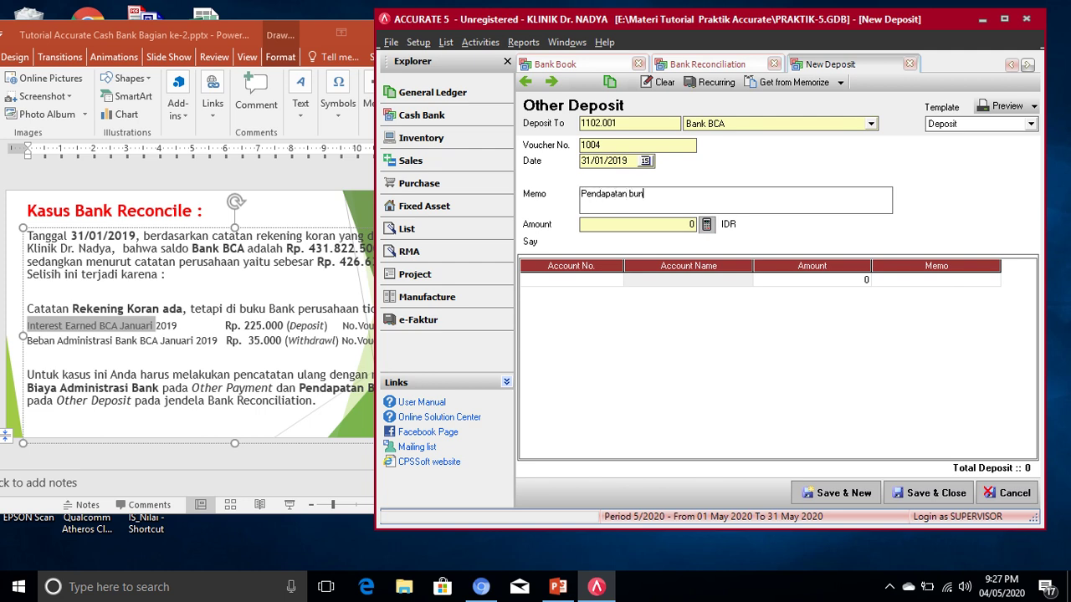
{"action": "type", "text": "ga bank berdasarkan rekeniing"}
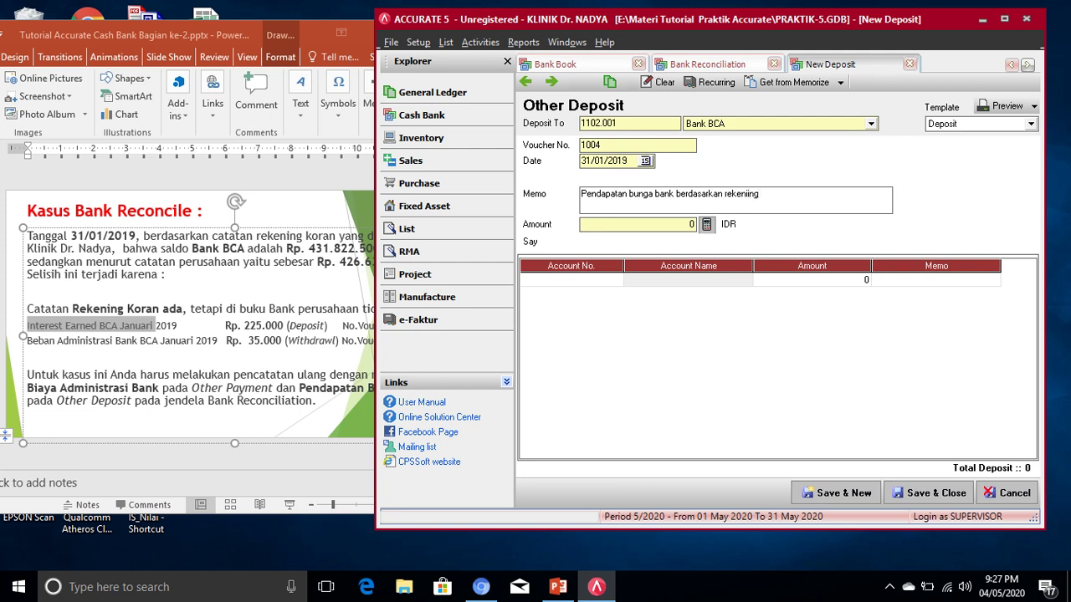
{"action": "type", "text": "koran"}
{"action": "key", "text": "BackSpace"}
{"action": "key", "text": "Return"}
{"action": "type", "text": "225"}
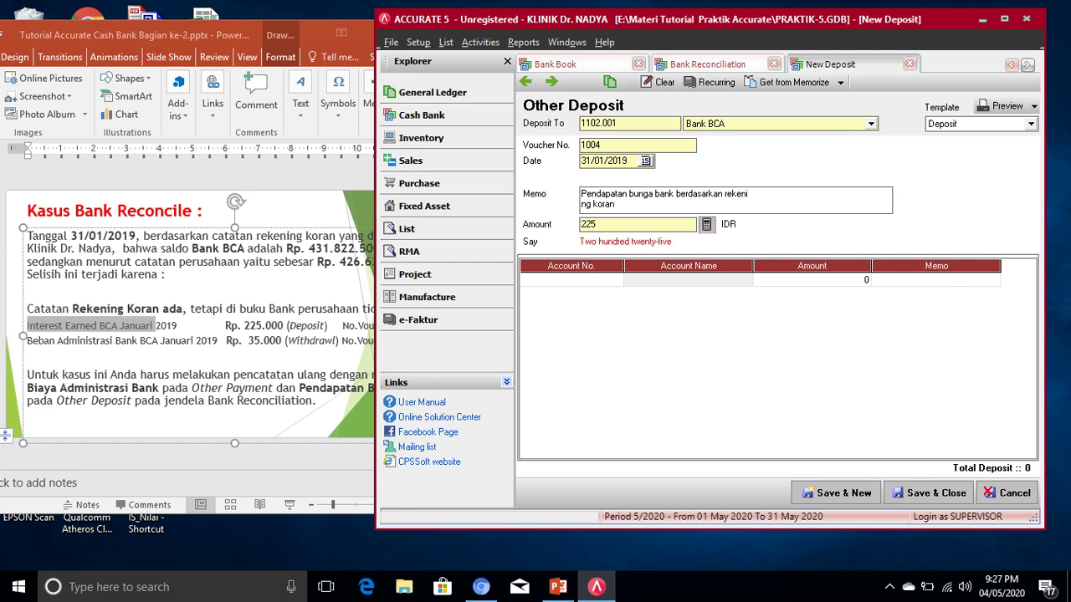
{"action": "type", "text": "000"}
{"action": "key", "text": "Tab"}
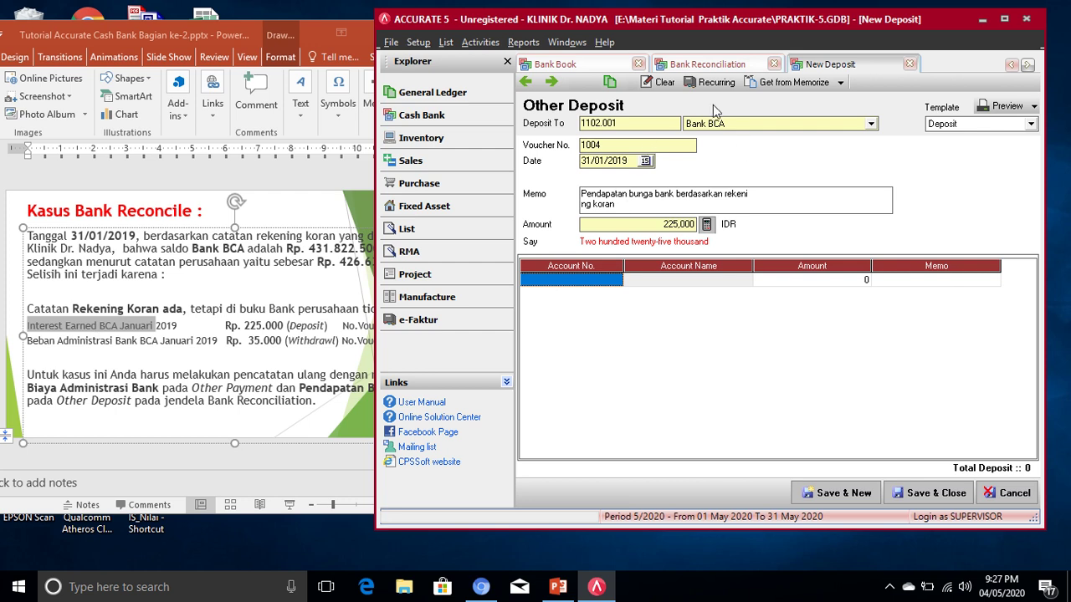
- Allocate the deposit to the GL account Pendapatan Bunga Bank and save it, returning to the bank reconciliation
{"action": "left_click", "coordinate": [596, 284]}
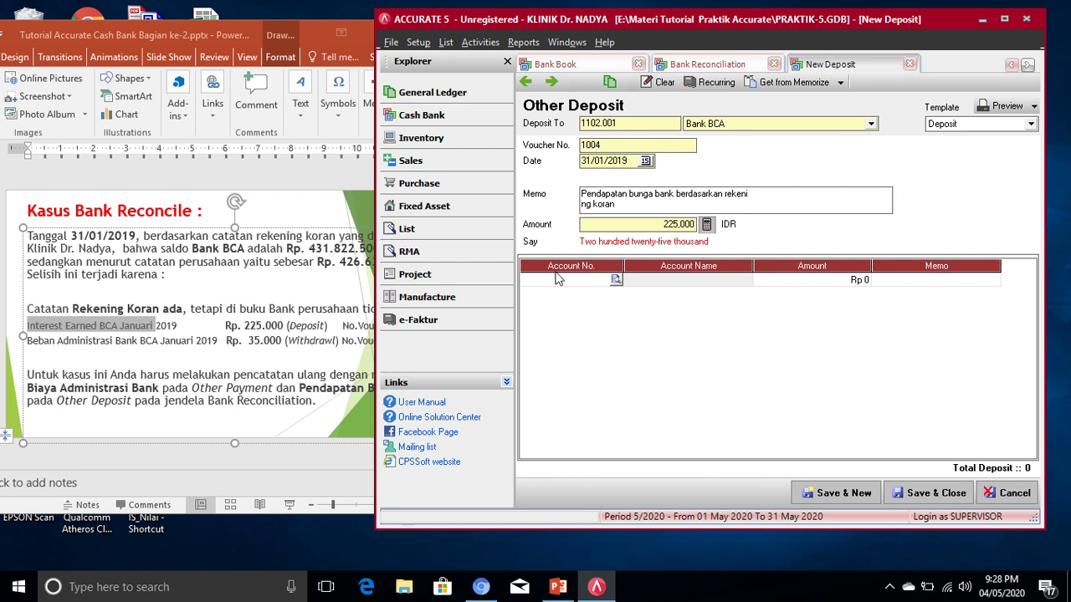
{"action": "left_click", "coordinate": [615, 281]}
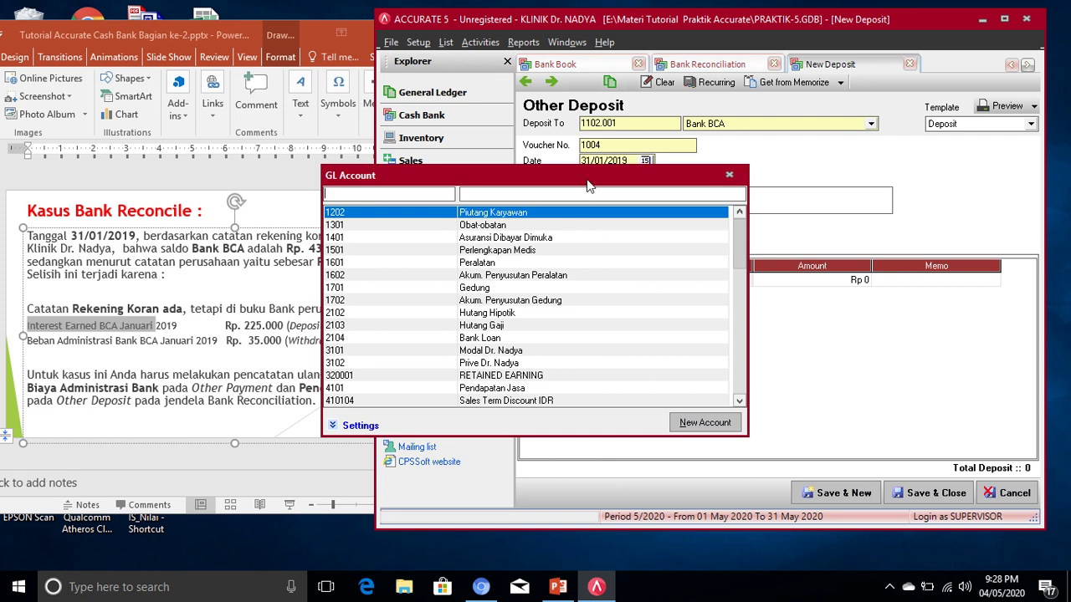
{"action": "left_click_drag", "start_coordinate": [586, 177], "coordinate": [670, 161]}
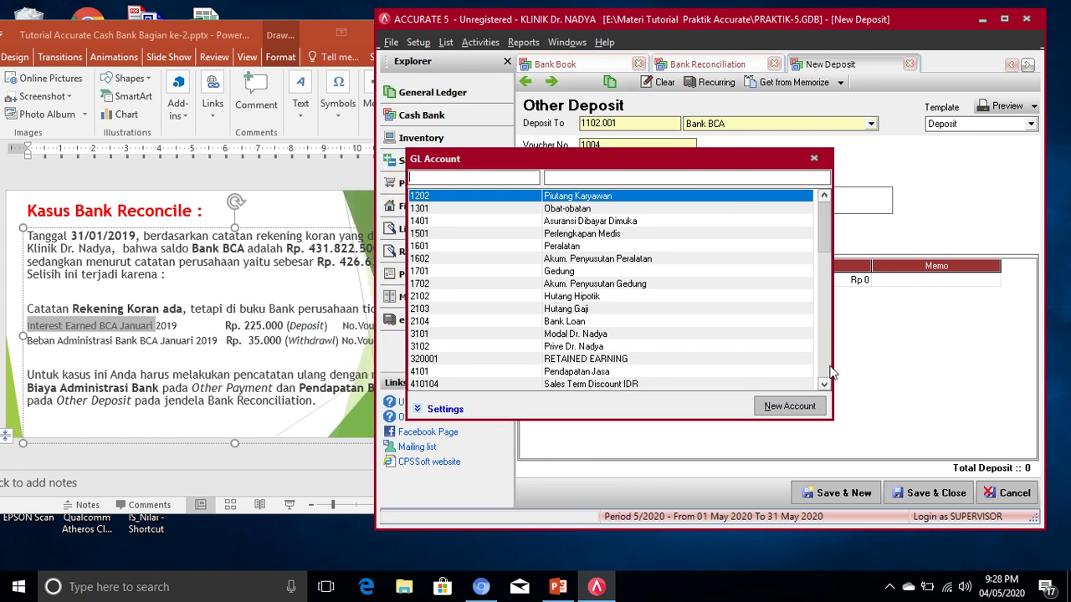
{"action": "left_click_drag", "start_coordinate": [824, 387], "coordinate": [824, 386]}
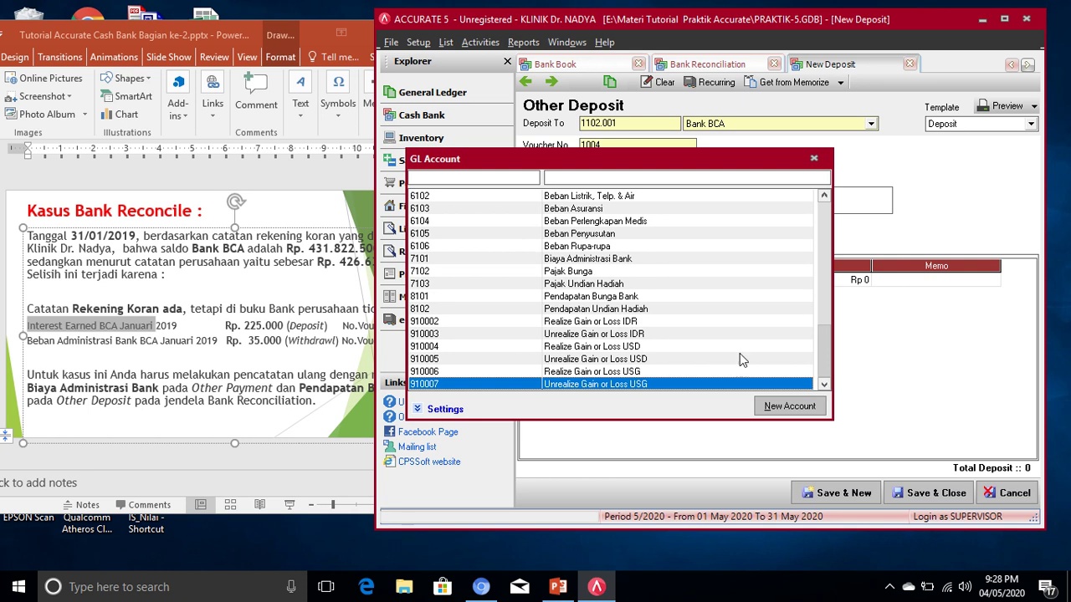
{"action": "left_click", "coordinate": [578, 301]}
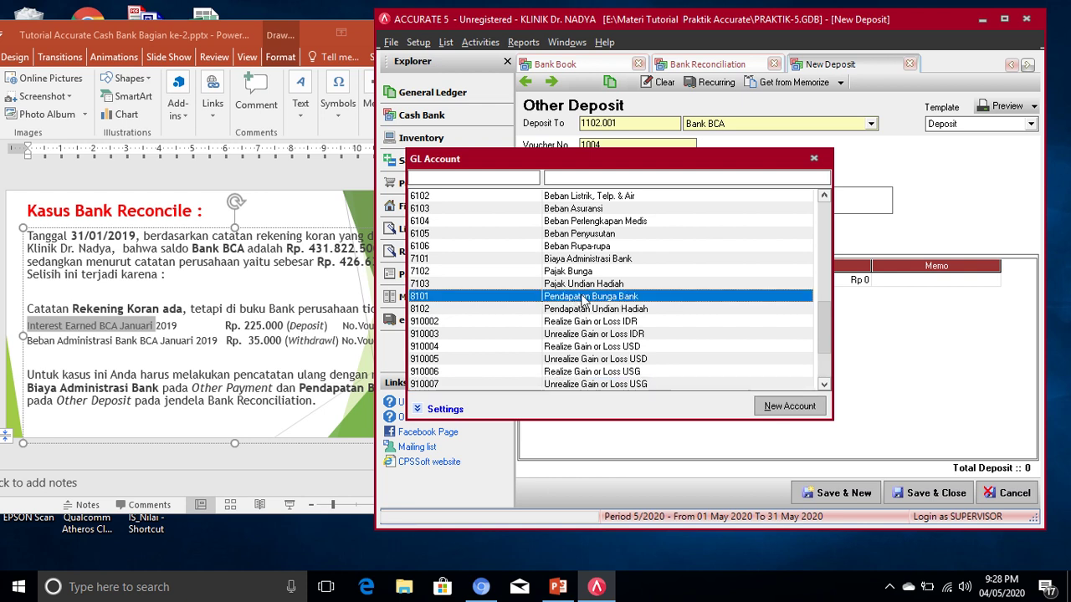
{"action": "double_click", "coordinate": [583, 298]}
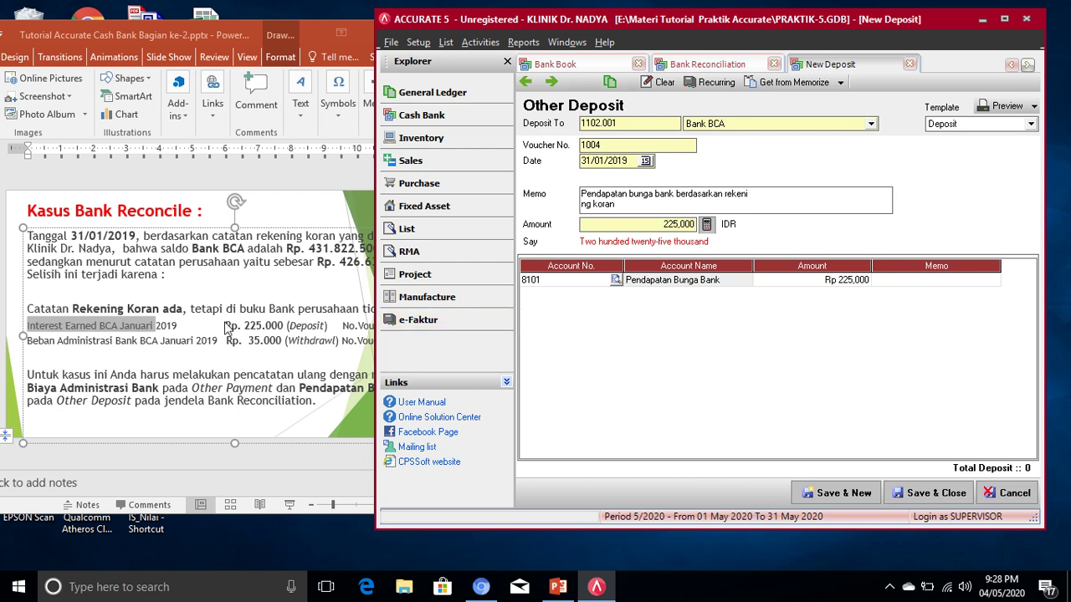
{"action": "left_click", "coordinate": [945, 495]}
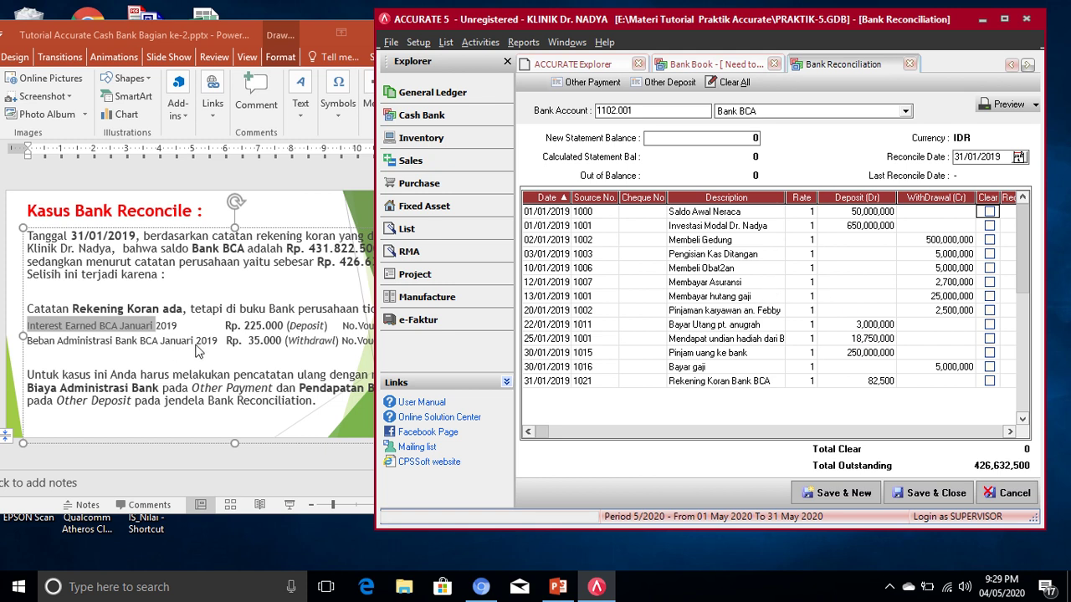
- Highlight the administration charge on the slide and start an Other Payment from the reconciliation, paid from Bank BCA and dated 31/01/2019
{"action": "left_click", "coordinate": [221, 343]}
{"action": "left_click_drag", "start_coordinate": [221, 343], "coordinate": [31, 341]}
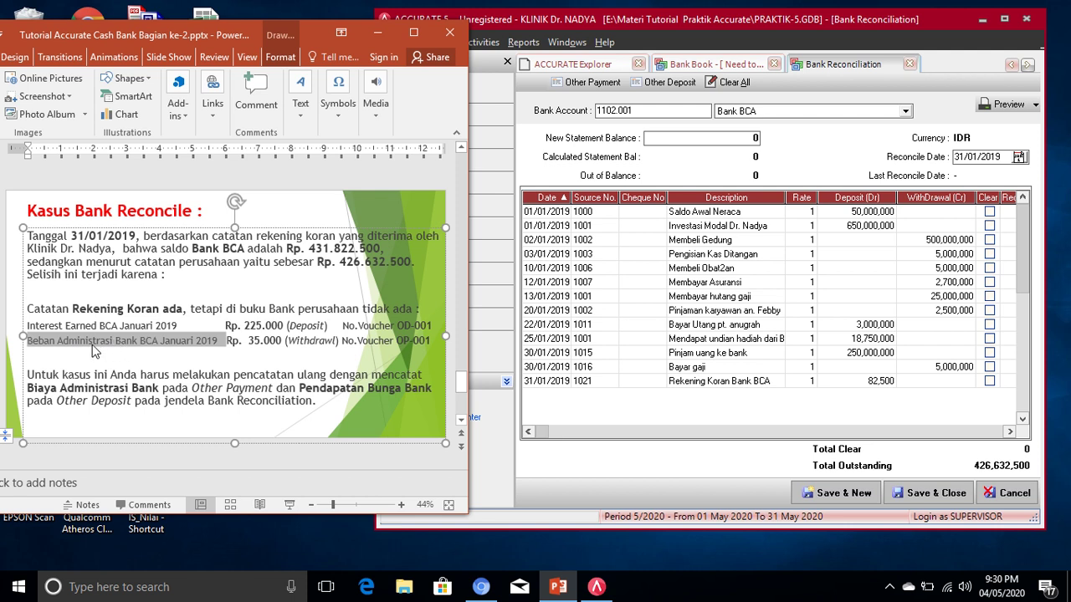
{"action": "left_click", "coordinate": [592, 83]}
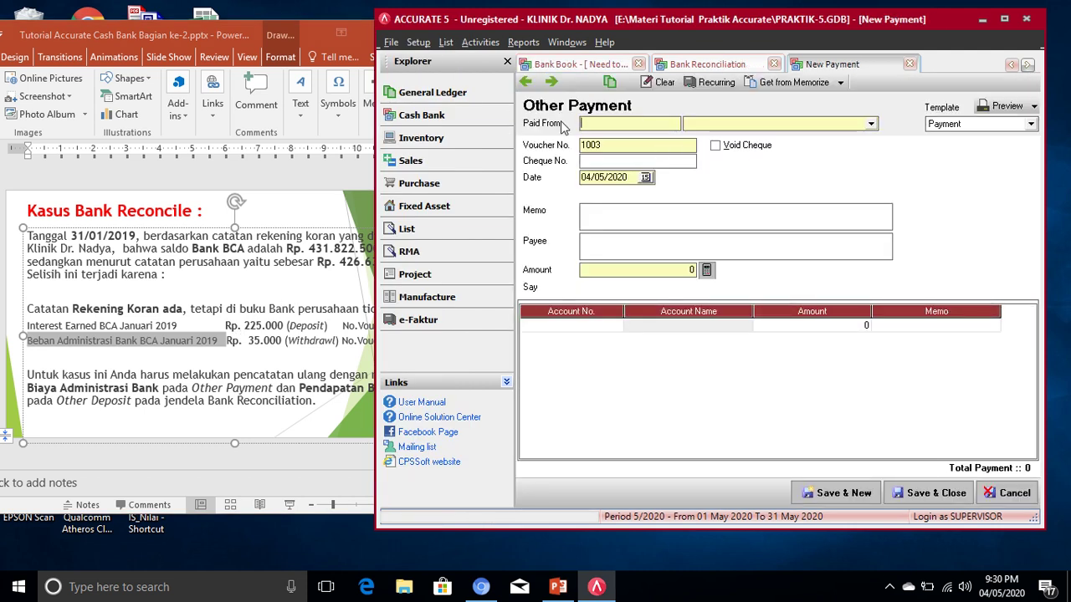
{"action": "left_click", "coordinate": [870, 123]}
{"action": "left_click", "coordinate": [923, 166]}
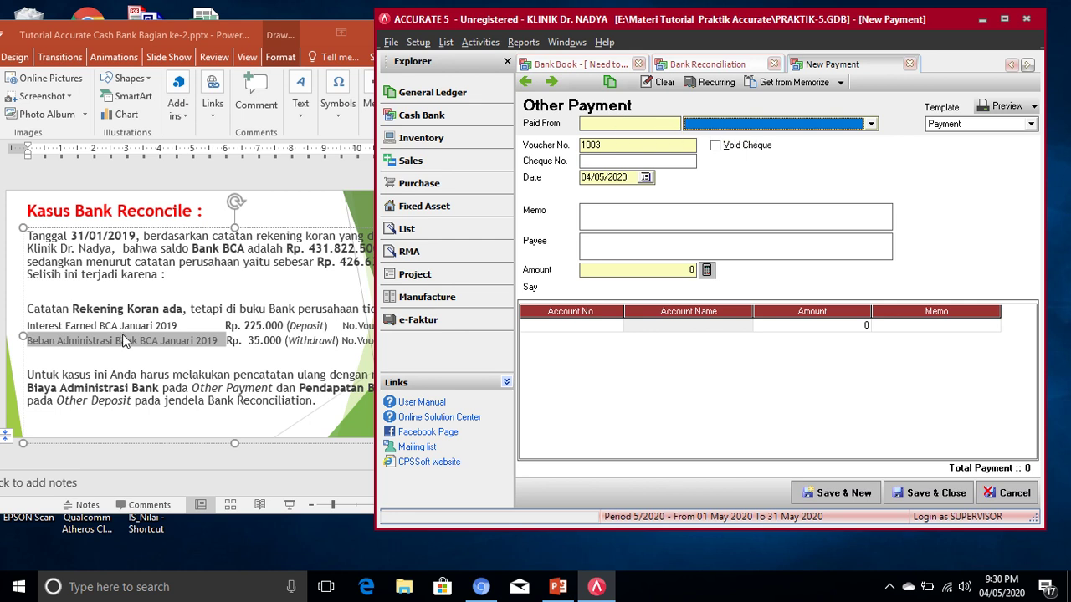
{"action": "left_click", "coordinate": [871, 125]}
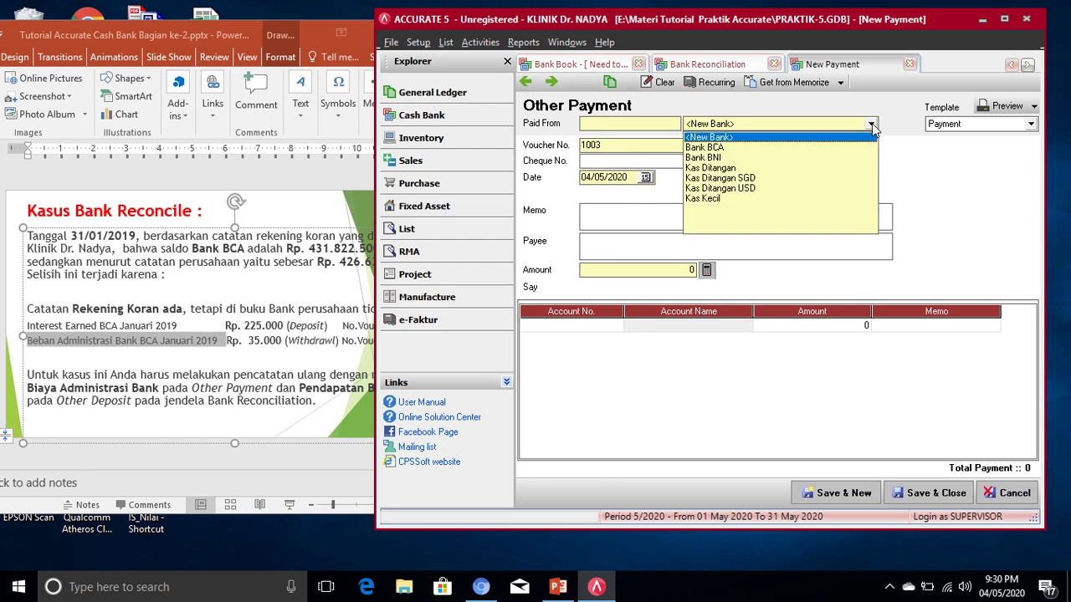
{"action": "left_click", "coordinate": [711, 149]}
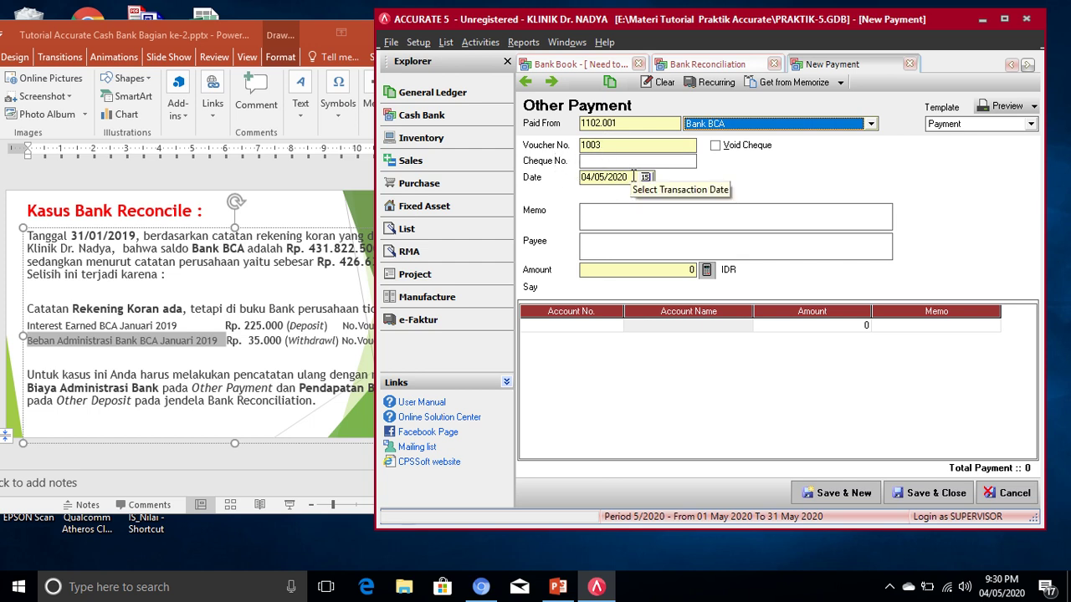
{"action": "left_click_drag", "start_coordinate": [633, 177], "coordinate": [578, 171]}
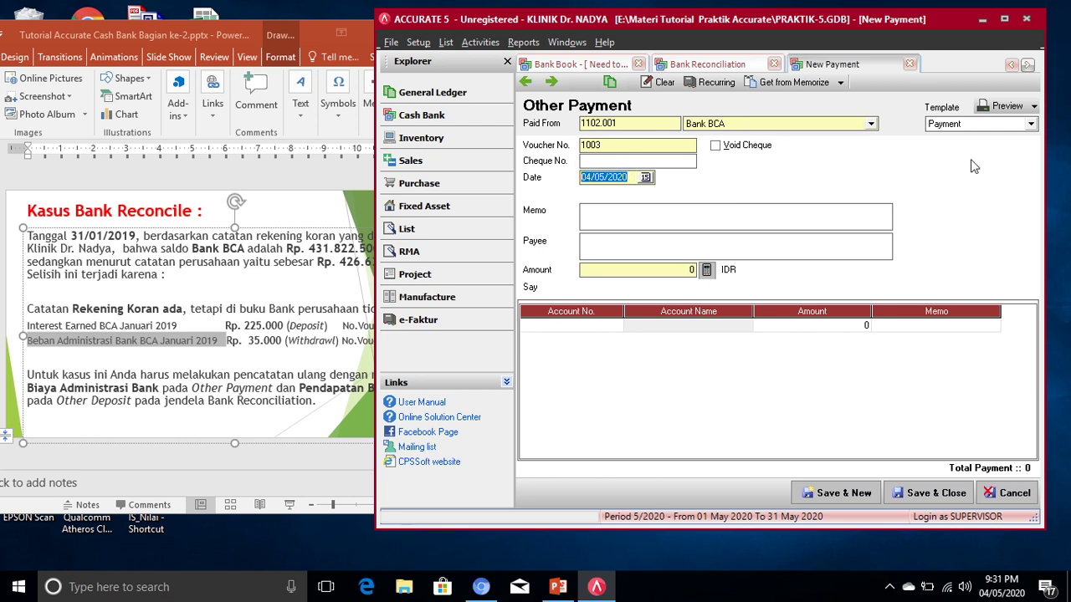
{"action": "type", "text": "31/01"}
{"action": "key", "text": "Tab"}
- Enter the memo "Beban administrasi bank BCA berdasarkan rekening koran" and an amount of 35,000 IDR in the payment
{"action": "type", "text": "Beba"}
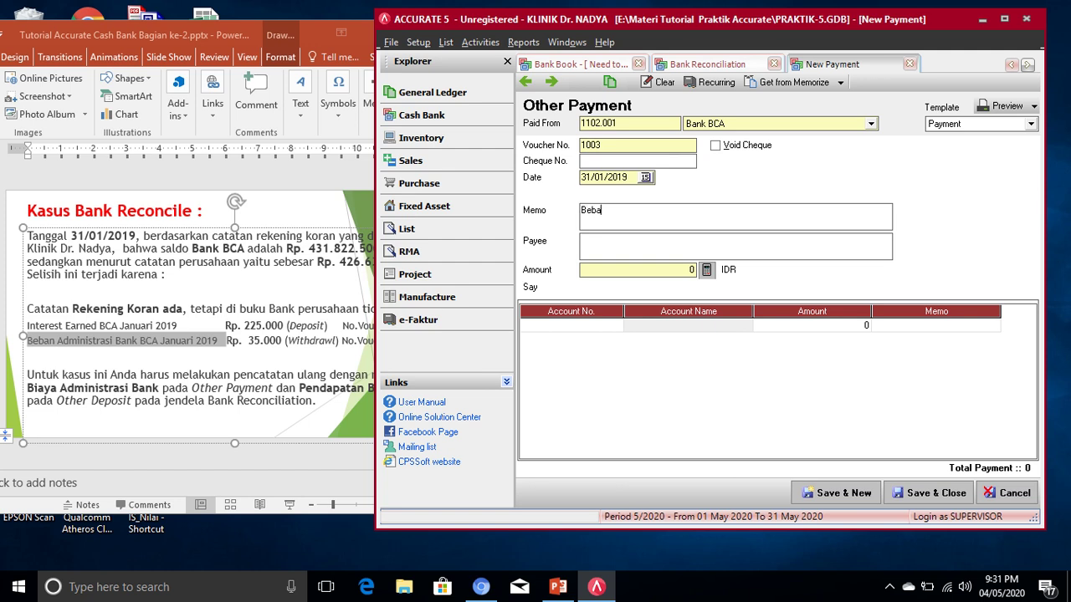
{"action": "type", "text": "n administrasi bank BCA berdasar"}
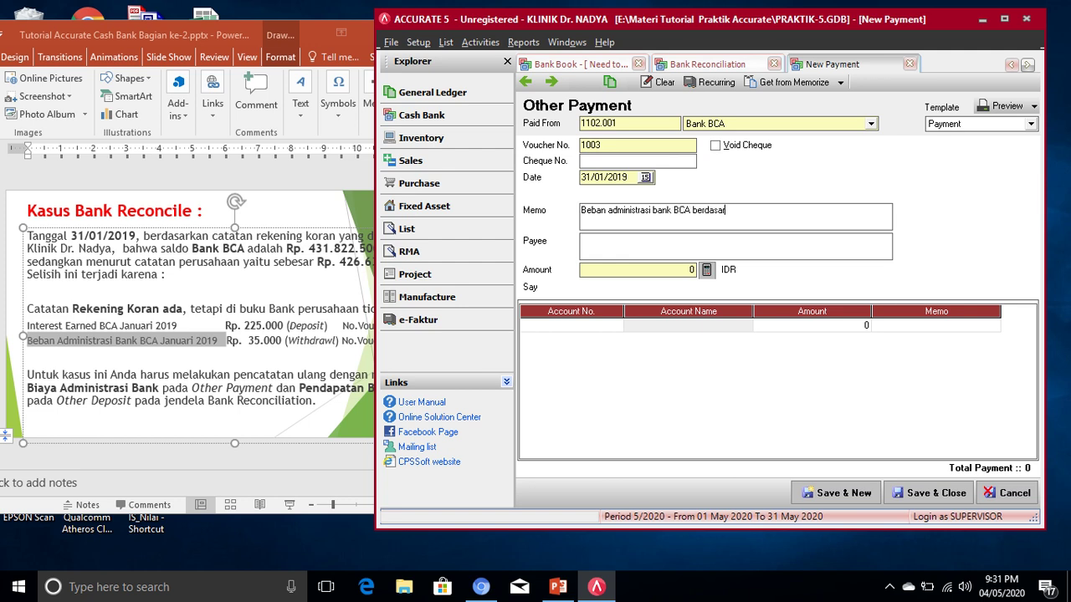
{"action": "type", "text": "kan rekening koran"}
{"action": "left_click", "coordinate": [622, 272]}
{"action": "type", "text": "35"}
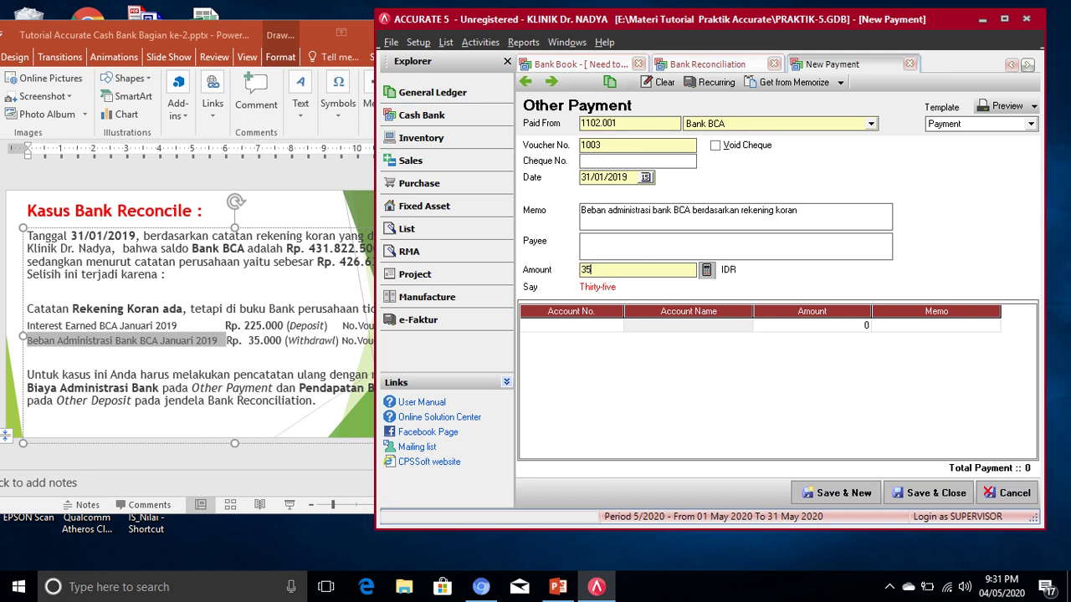
{"action": "type", "text": "000"}
{"action": "key", "text": "Tab"}
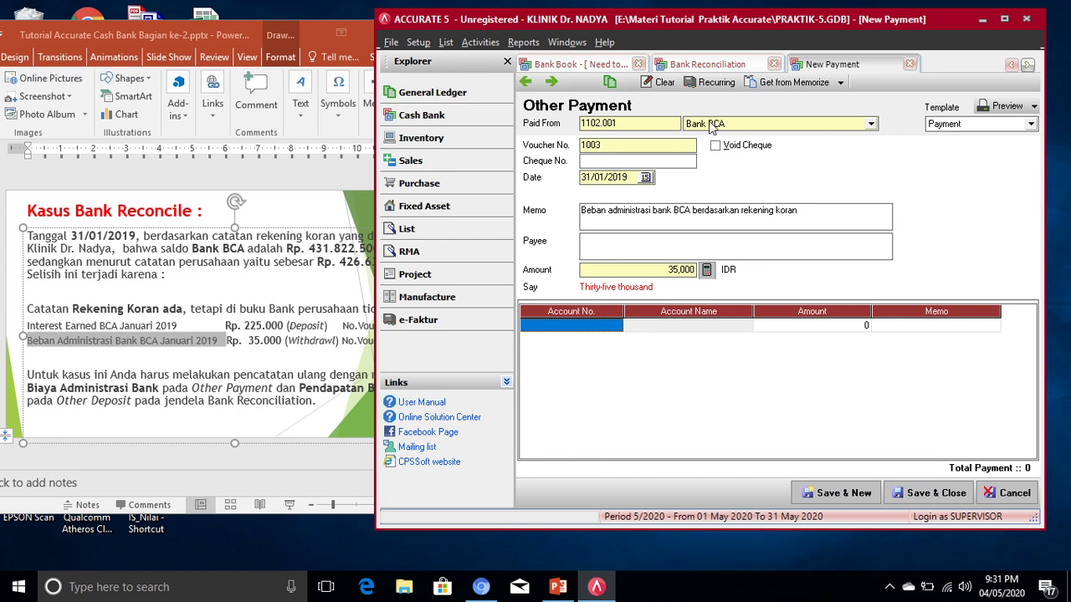
- Allocate the payment to the GL account Biaya Administrasi Bank and save it, returning to the bank reconciliation
{"action": "double_click", "coordinate": [599, 335]}
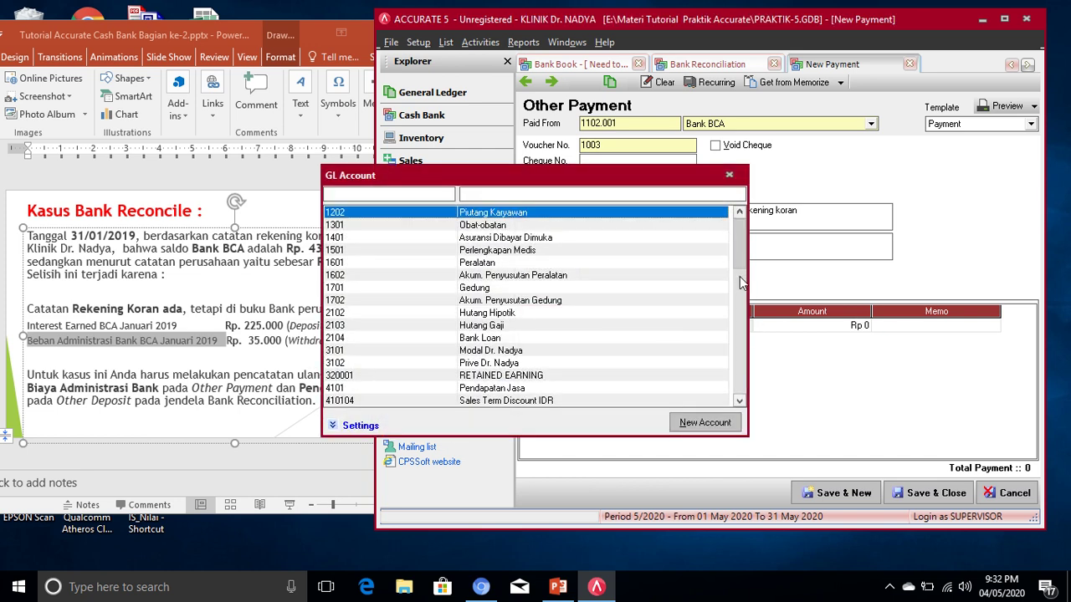
{"action": "left_click", "coordinate": [743, 389]}
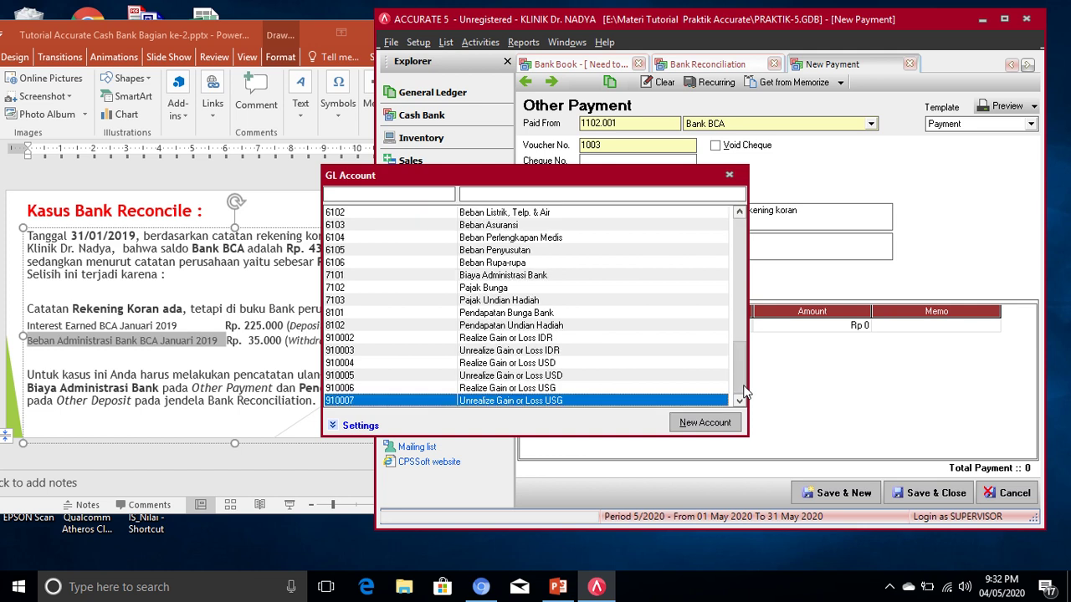
{"action": "left_click", "coordinate": [486, 279]}
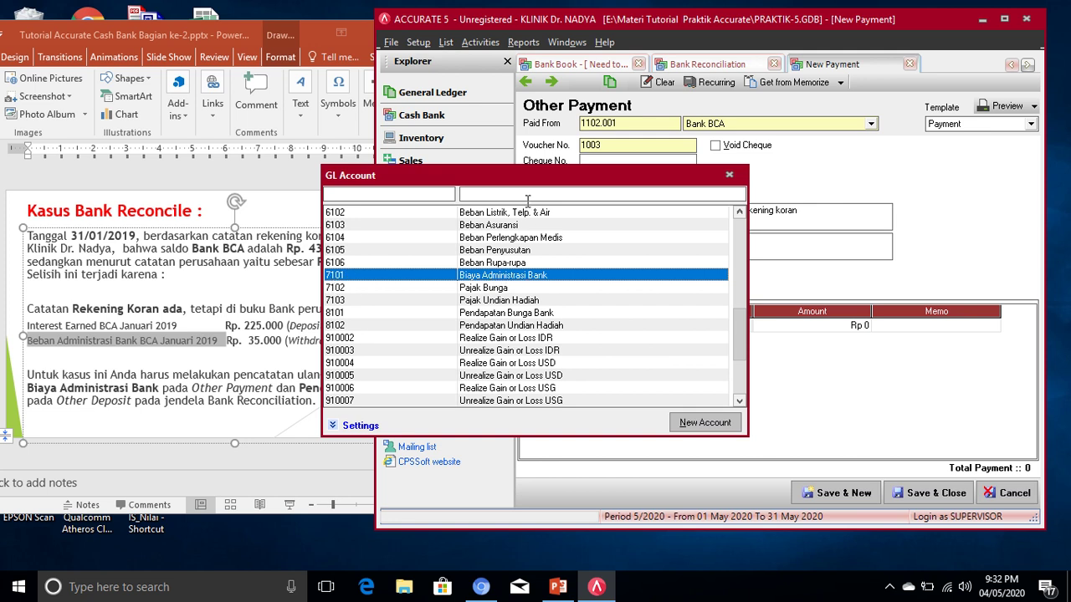
{"action": "left_click_drag", "start_coordinate": [535, 180], "coordinate": [306, 327]}
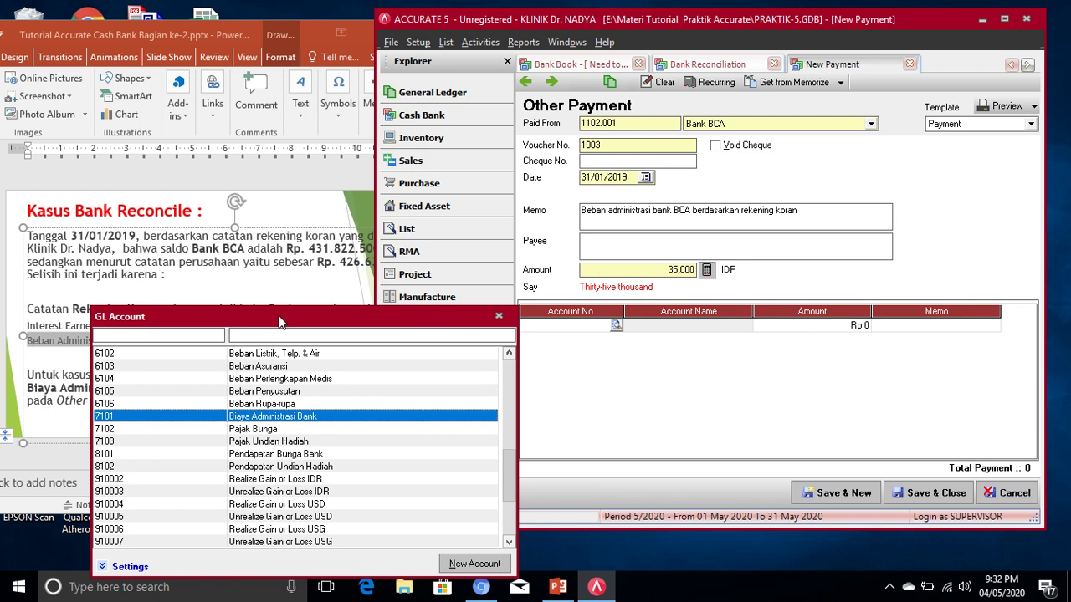
{"action": "left_click_drag", "start_coordinate": [279, 322], "coordinate": [680, 310]}
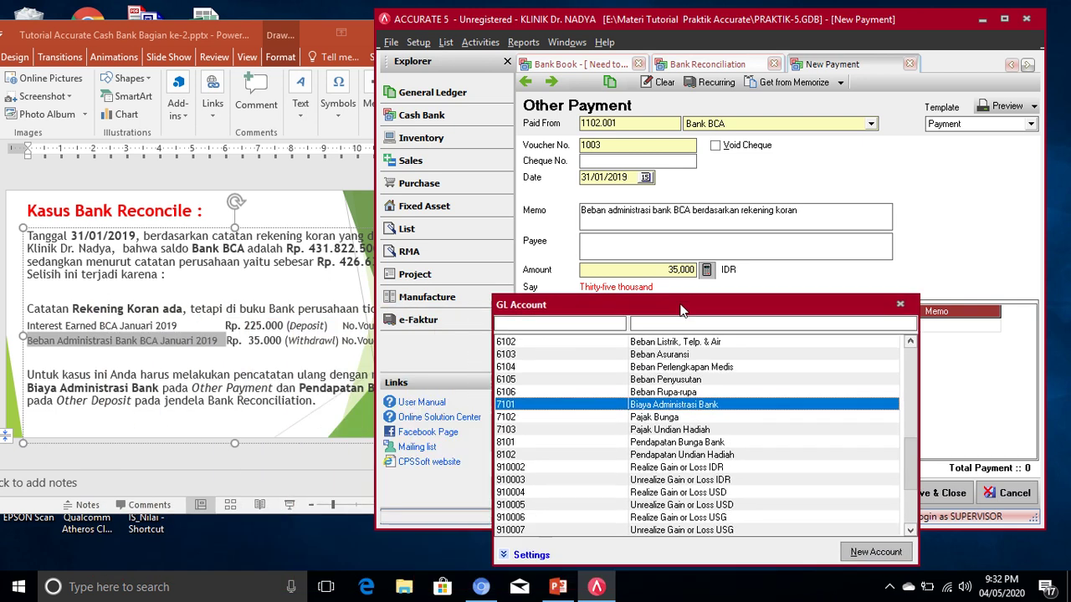
{"action": "left_click", "coordinate": [60, 347]}
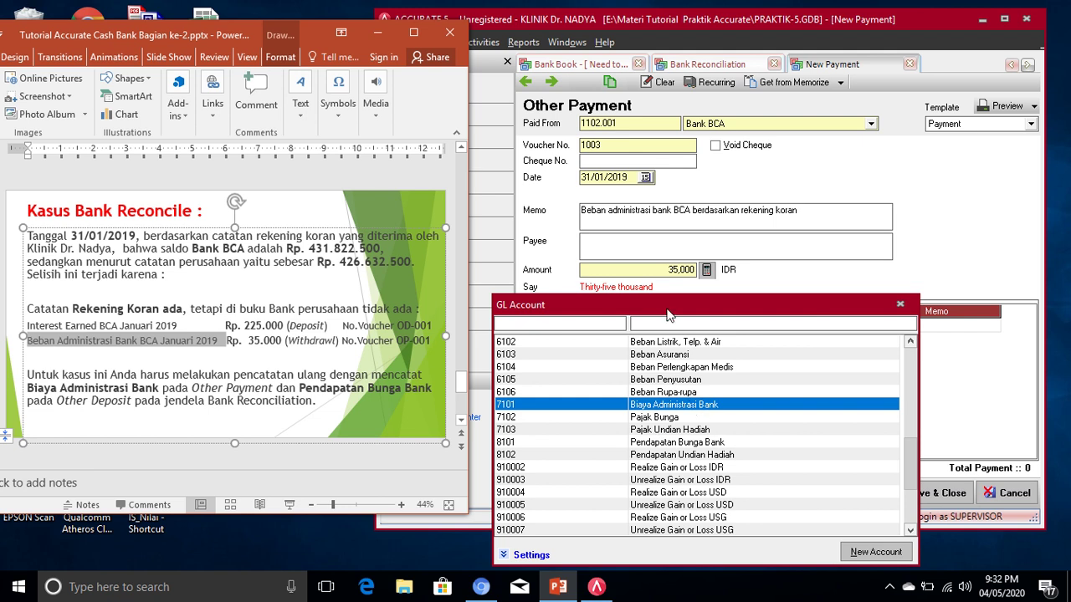
{"action": "left_click_drag", "start_coordinate": [669, 314], "coordinate": [279, 239]}
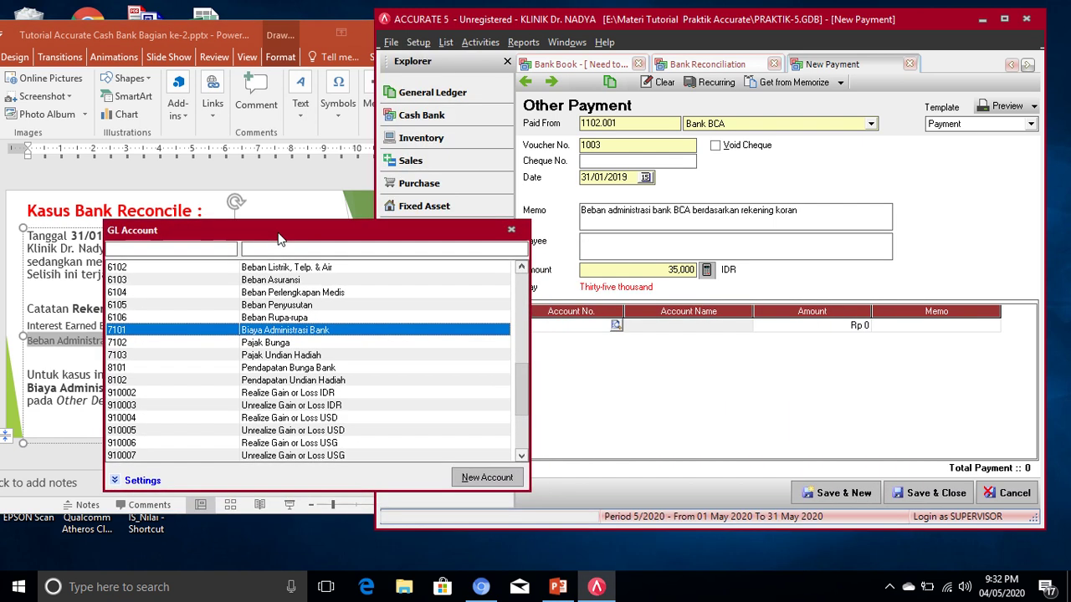
{"action": "double_click", "coordinate": [263, 333]}
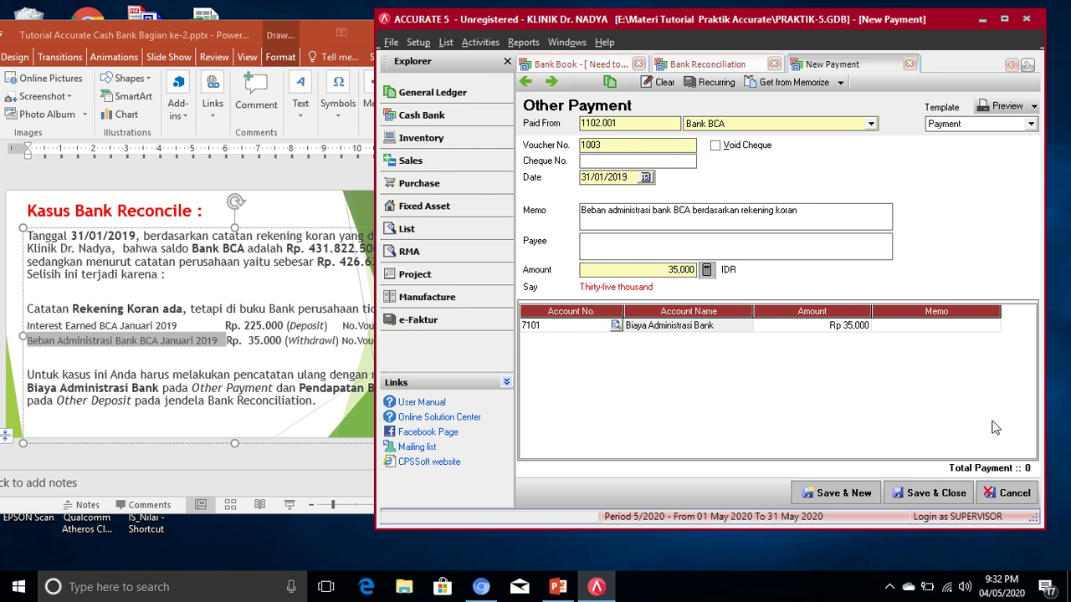
{"action": "key", "text": "Down"}
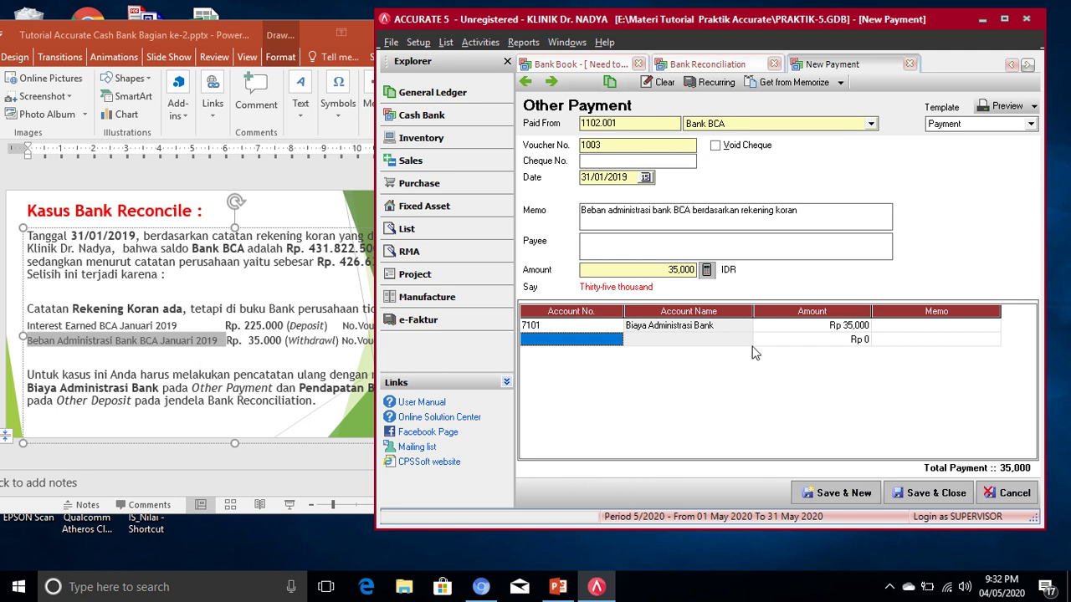
{"action": "left_click", "coordinate": [940, 500]}
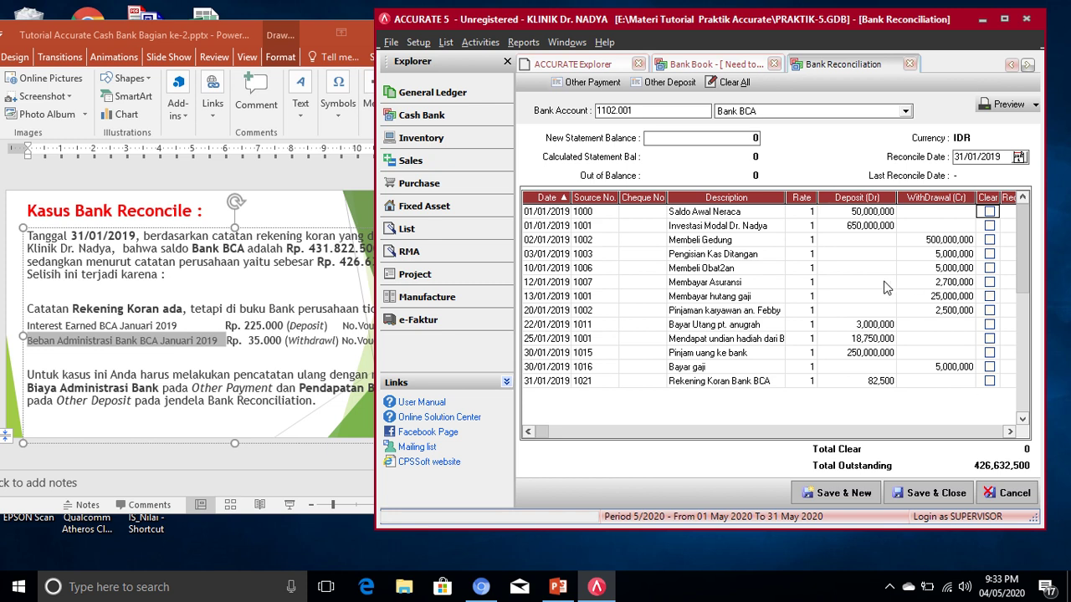
- Re-enter the reconcile date 31/01/2019 to reload the Bank BCA transactions in the reconciliation
{"action": "left_click", "coordinate": [95, 343]}
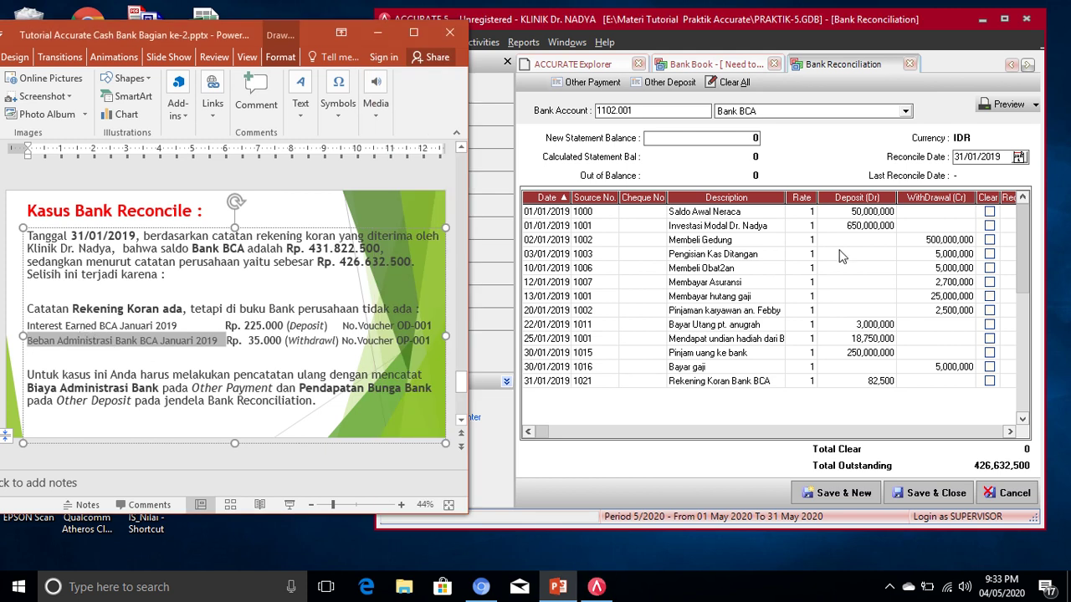
{"action": "left_click", "coordinate": [1000, 157]}
{"action": "left_click_drag", "start_coordinate": [1000, 156], "coordinate": [950, 157]}
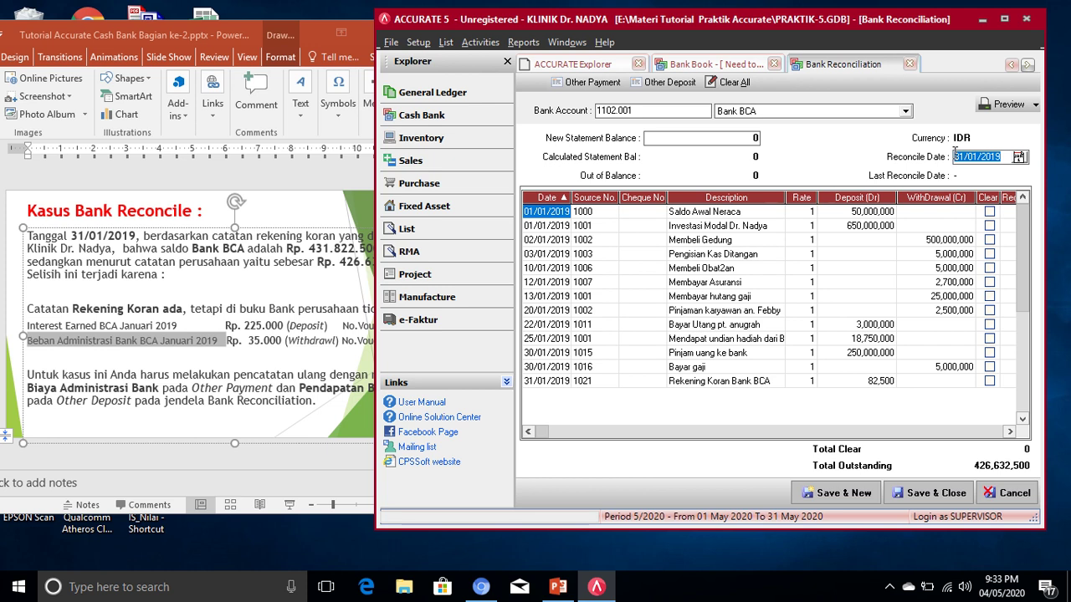
{"action": "type", "text": "31/"}
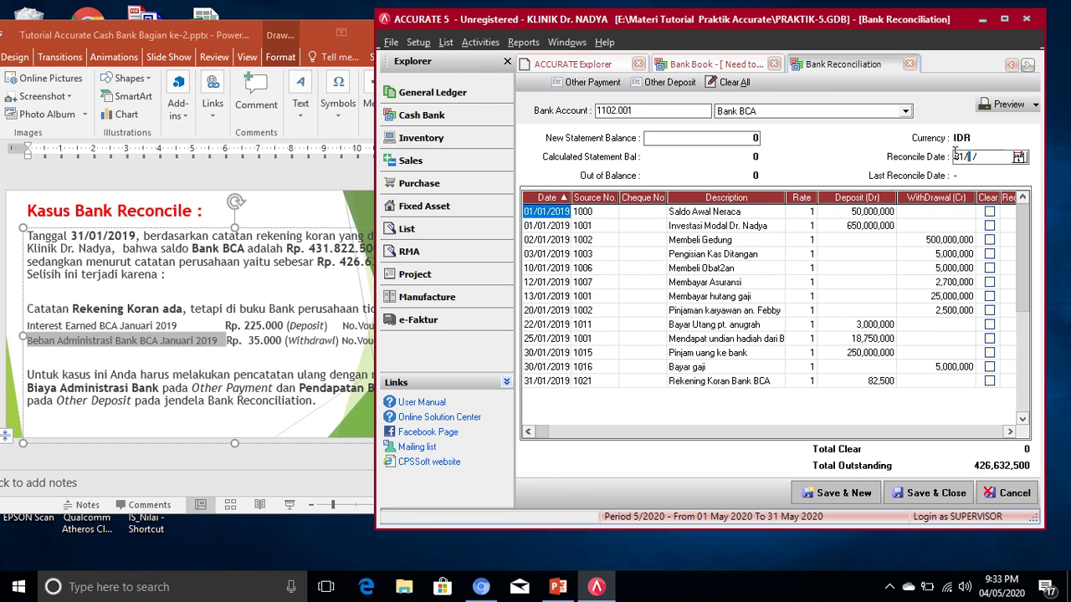
{"action": "type", "text": "01/19"}
{"action": "key", "text": "Tab"}
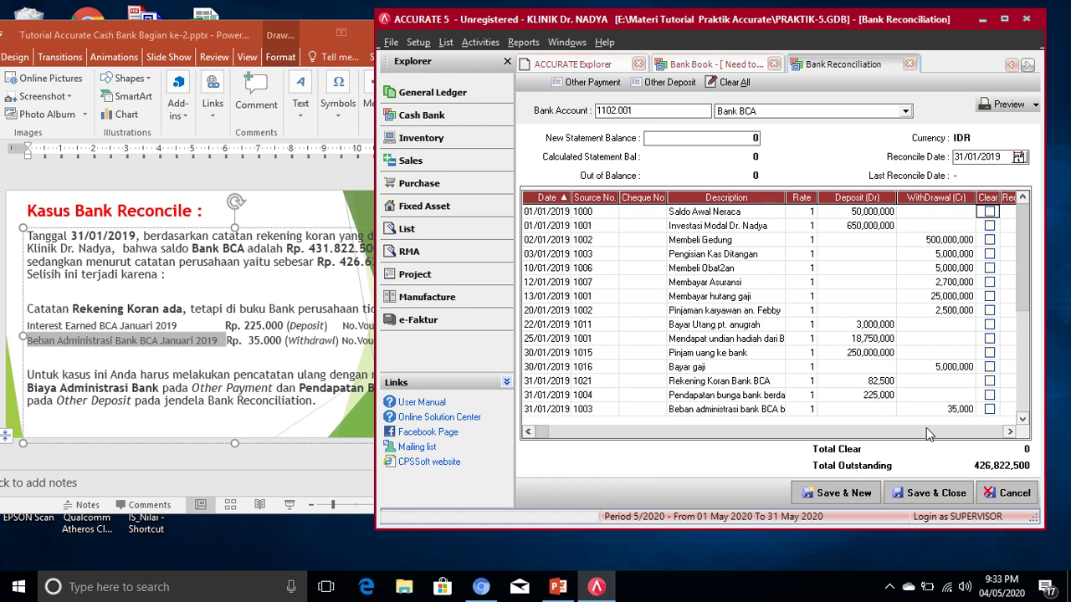
- Compare the reconciliation's interest and administration entries and total outstanding with the missing items and bank balance on the slide
{"action": "left_click", "coordinate": [879, 400]}
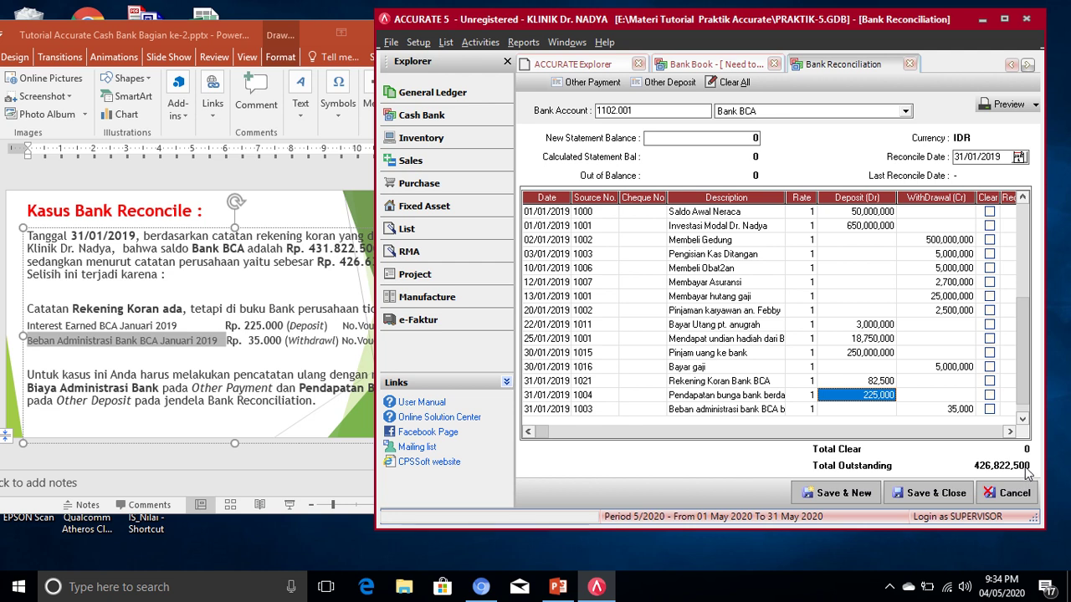
{"action": "left_click", "coordinate": [165, 285]}
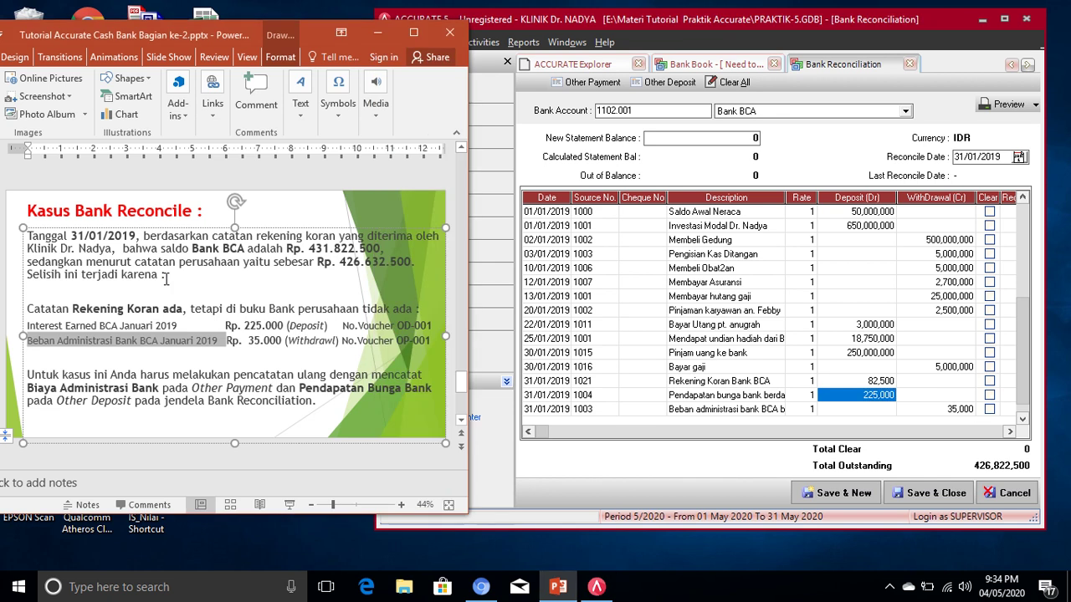
{"action": "left_click", "coordinate": [195, 341]}
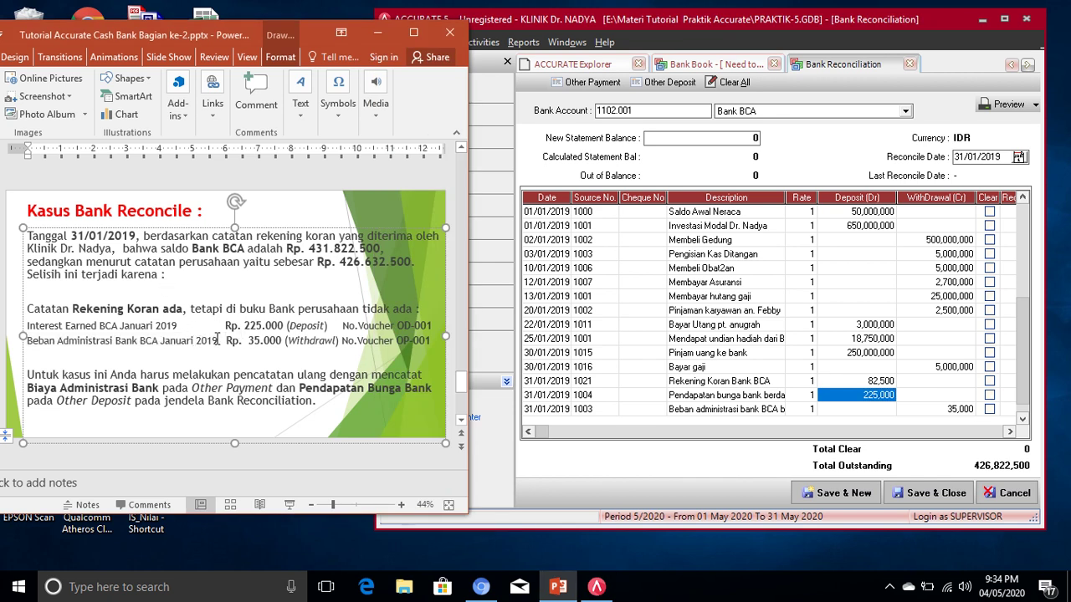
{"action": "left_click_drag", "start_coordinate": [216, 339], "coordinate": [110, 325]}
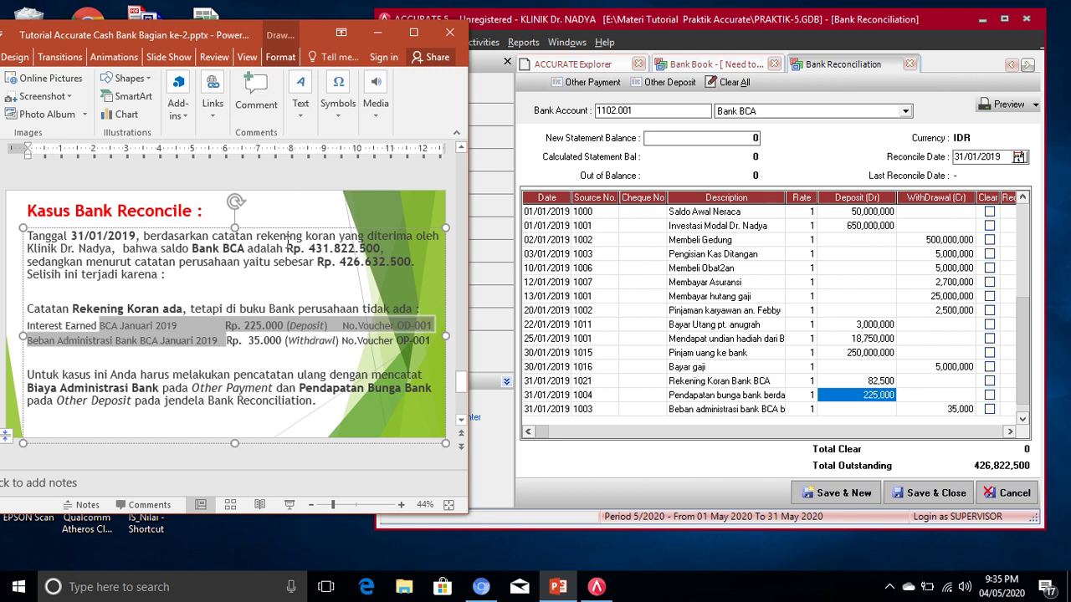
- Enter the bank statement balance from the slide, 431,822,500, as the new statement balance in the Bank BCA reconciliation
{"action": "left_click_drag", "start_coordinate": [287, 249], "coordinate": [382, 248]}
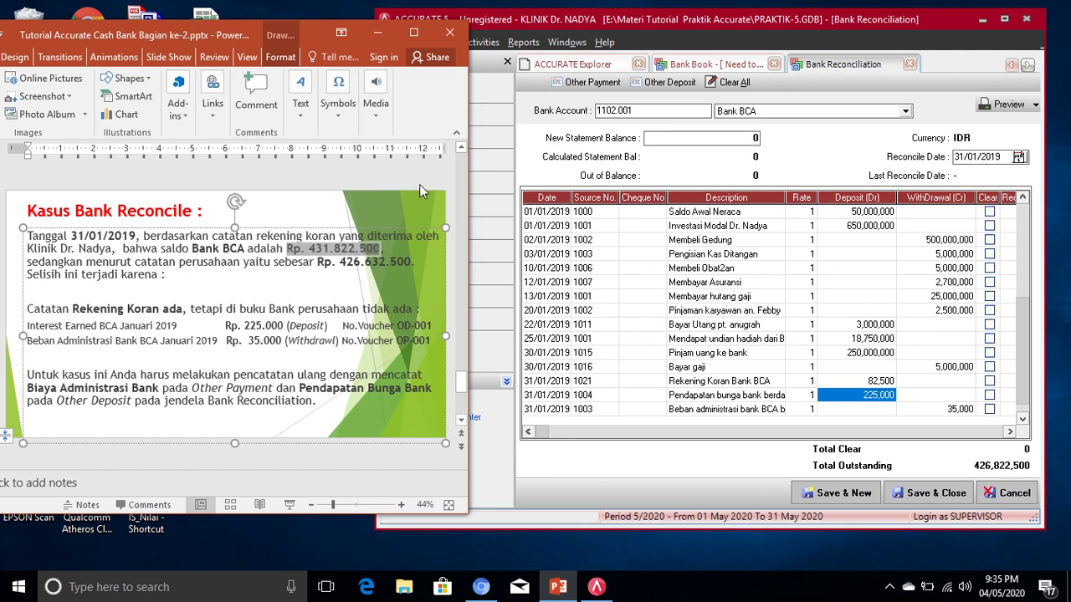
{"action": "left_click", "coordinate": [676, 138]}
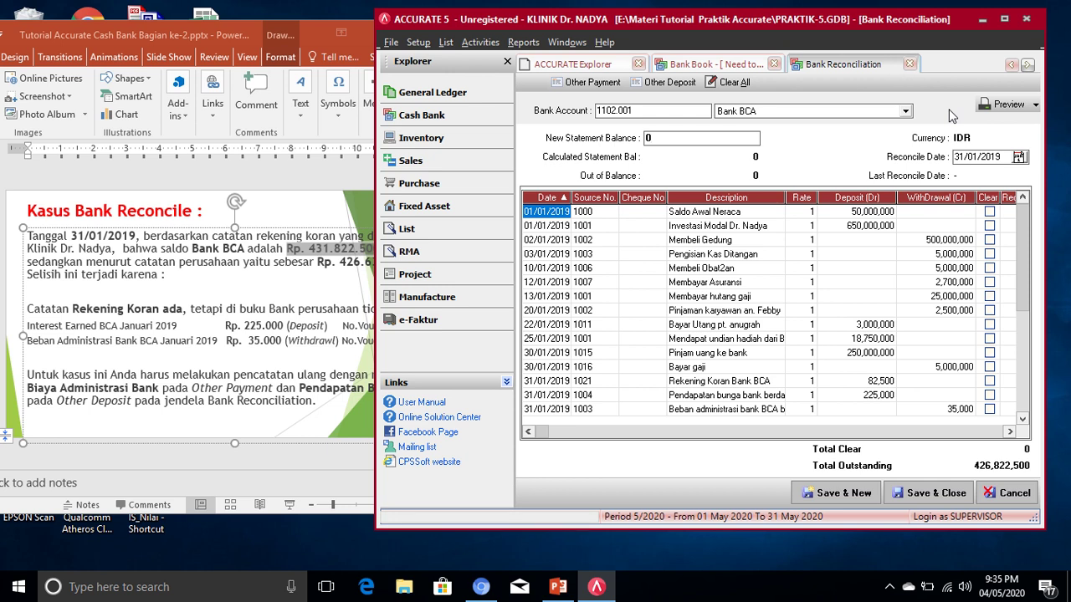
{"action": "key", "text": "BackSpace"}
{"action": "left_click", "coordinate": [259, 339]}
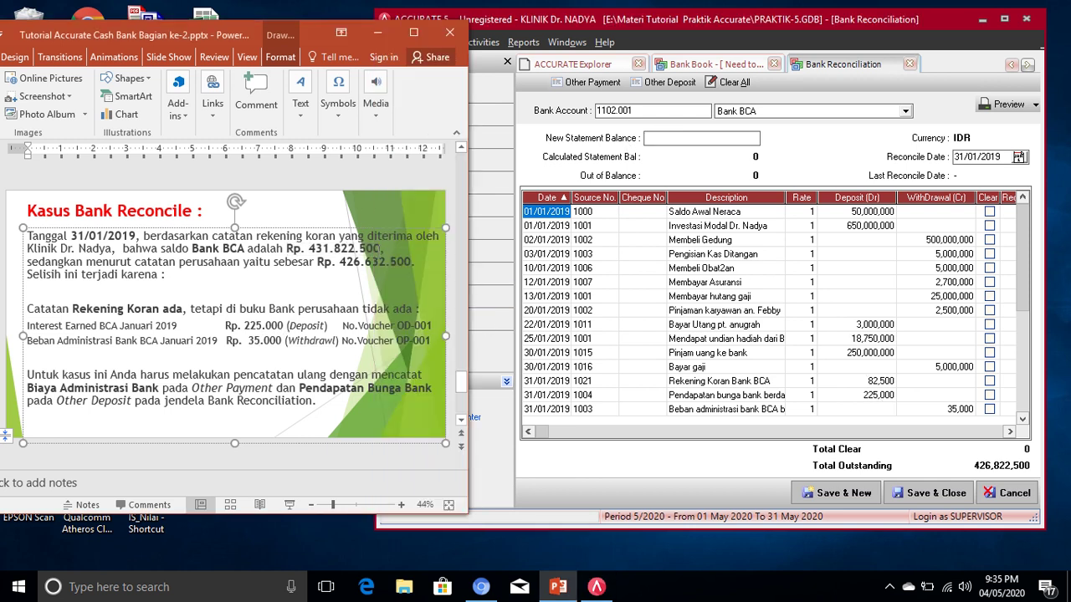
{"action": "left_click_drag", "start_coordinate": [382, 250], "coordinate": [309, 251]}
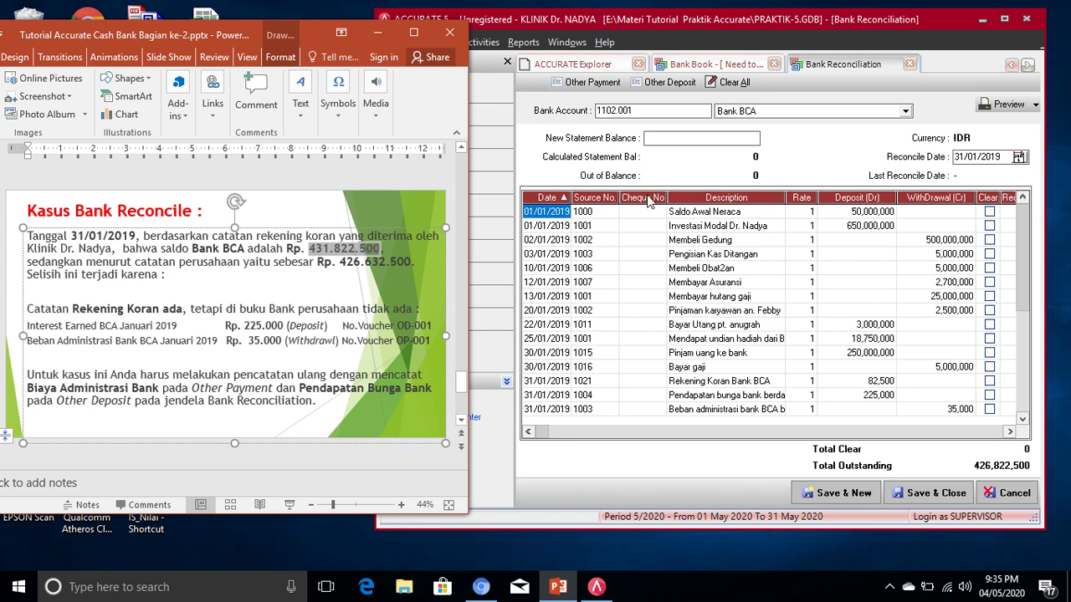
{"action": "left_click", "coordinate": [680, 137]}
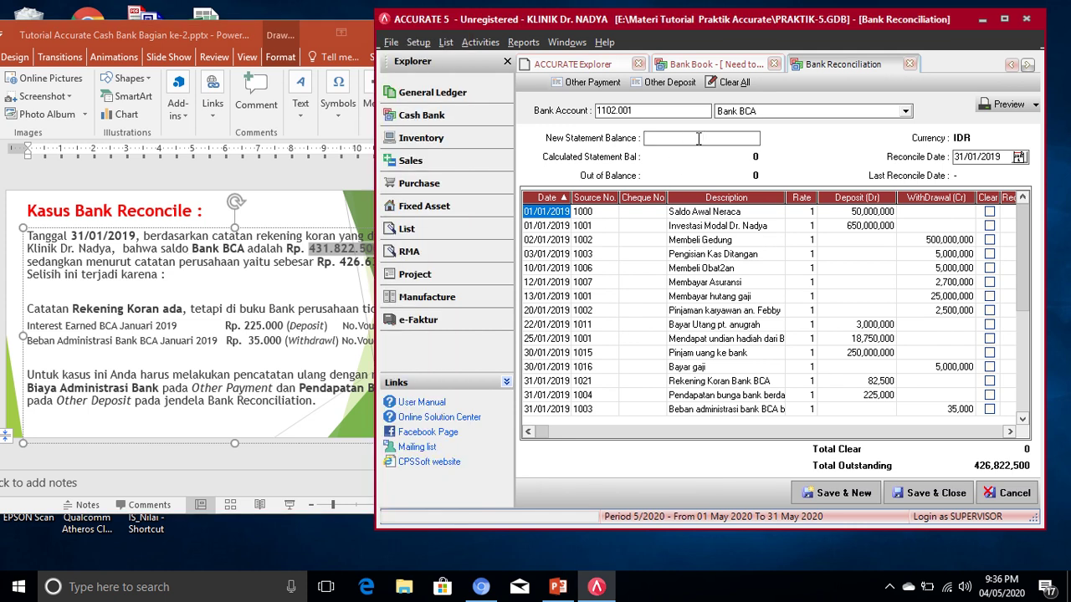
{"action": "left_click_drag", "start_coordinate": [607, 20], "coordinate": [632, 20]}
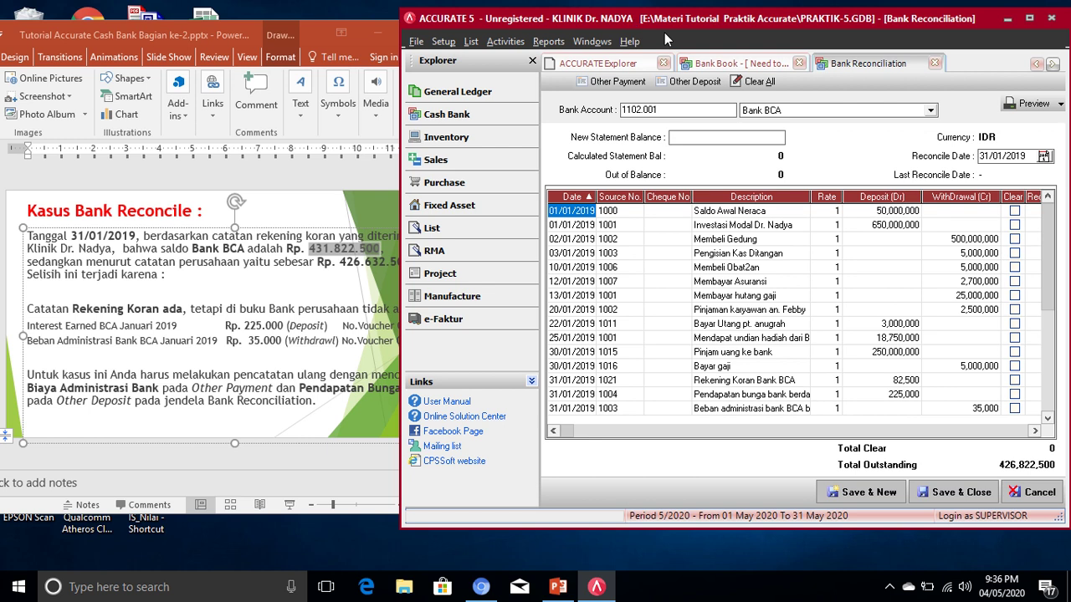
{"action": "type", "text": "431822500"}
{"action": "key", "text": "Tab"}
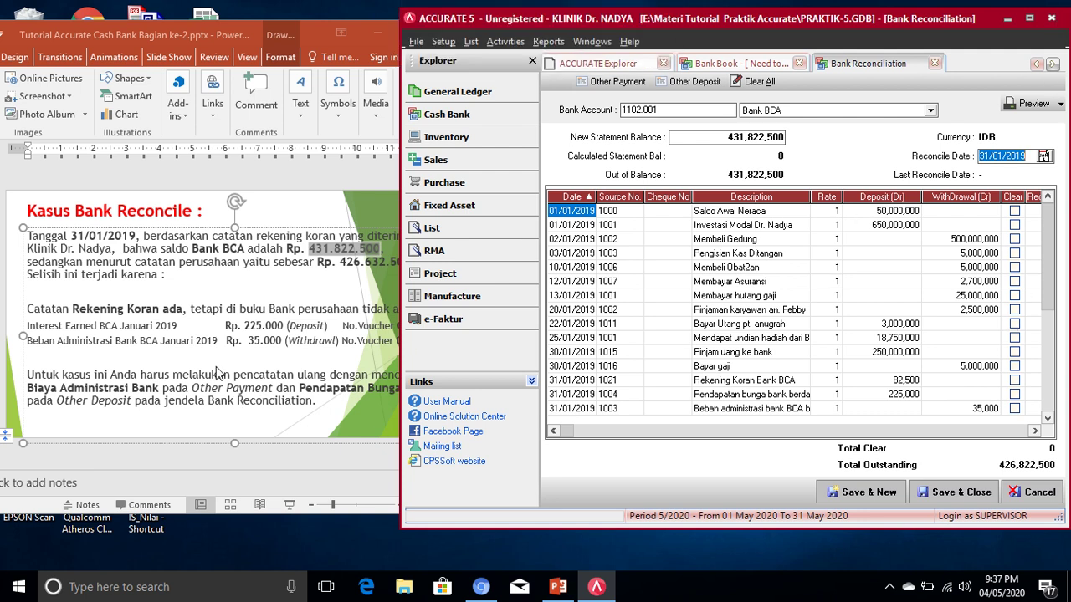
- Check the slide's outstanding check case, voucher 1016, and mark the transactions from Saldo Awal Neraca through Pengisian Kas Ditangan as cleared
{"action": "left_click", "coordinate": [226, 322]}
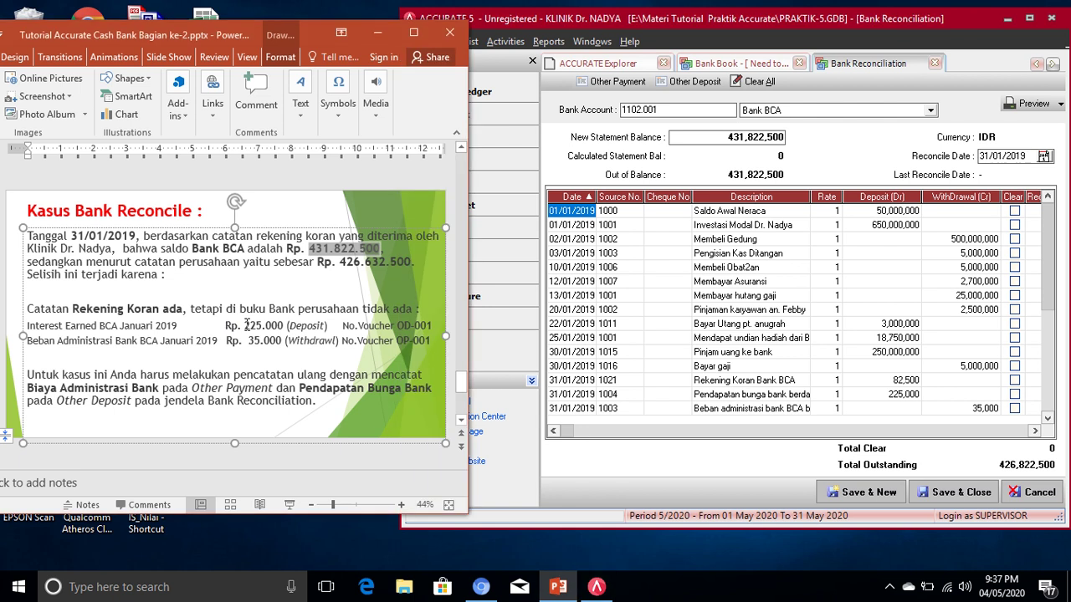
{"action": "scroll", "coordinate": [296, 400], "scroll_direction": "down", "scroll_amount": 1}
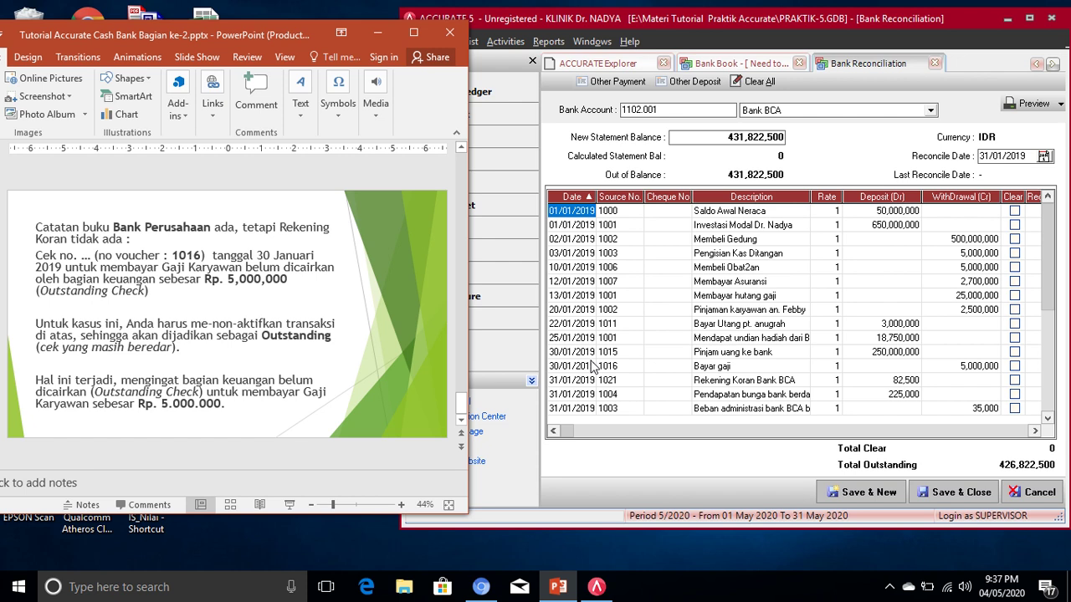
{"action": "left_click", "coordinate": [738, 365]}
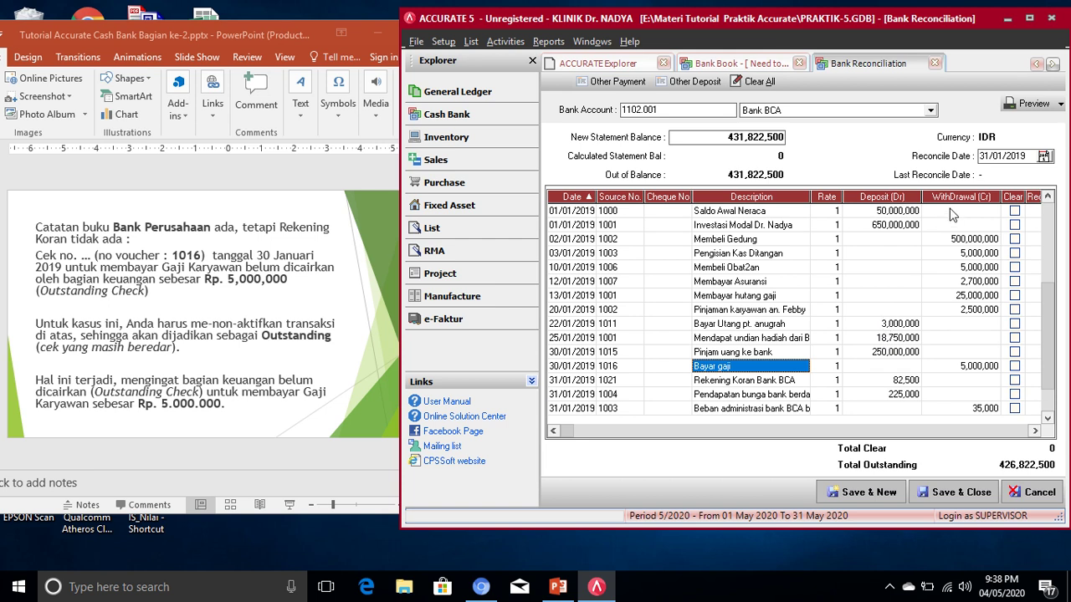
{"action": "left_click", "coordinate": [1014, 213]}
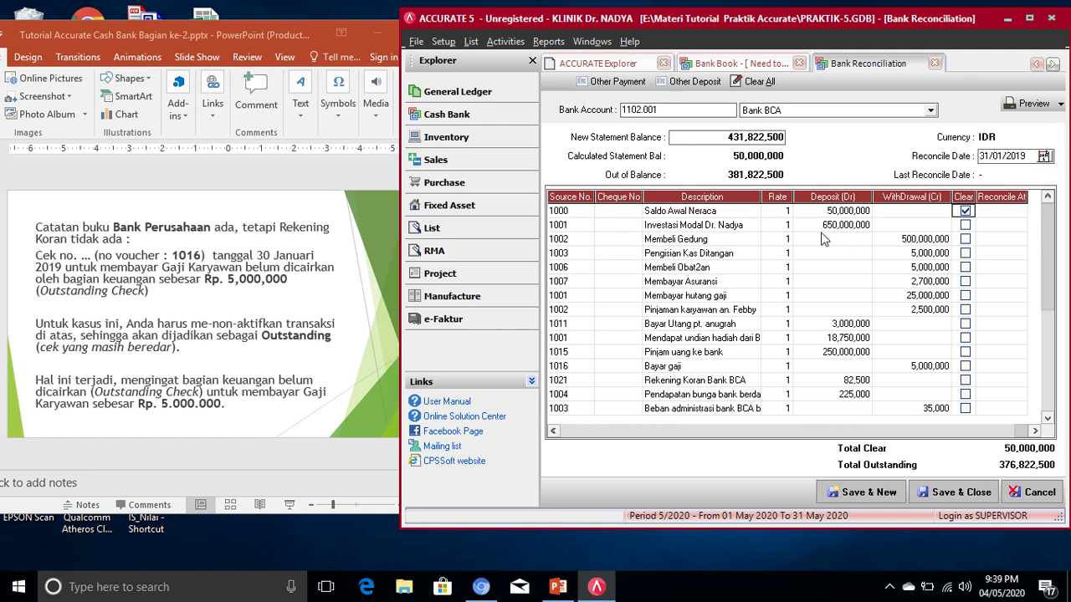
{"action": "left_click", "coordinate": [965, 226]}
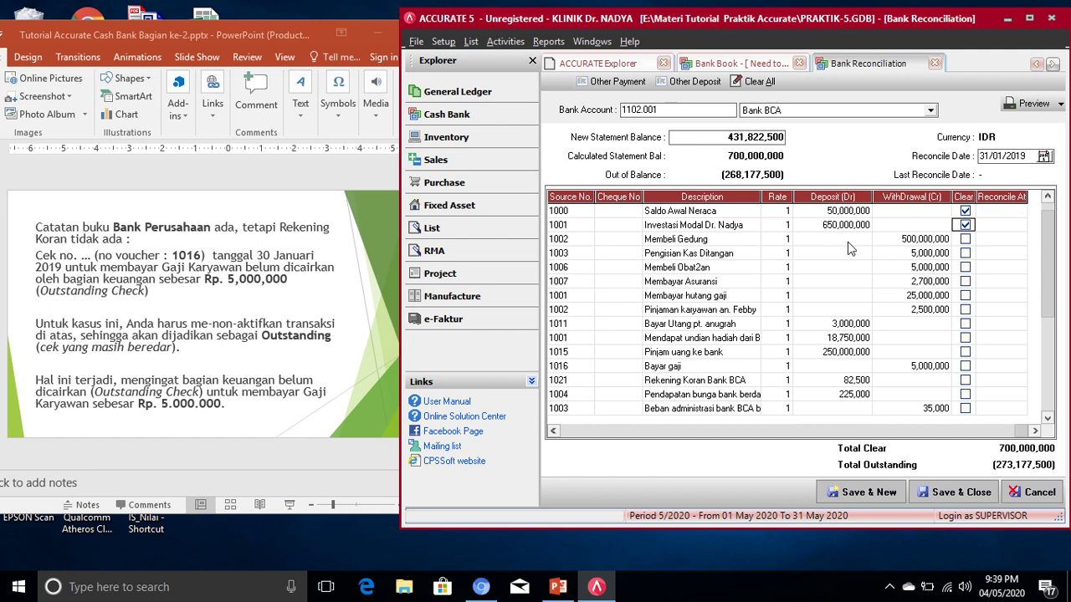
{"action": "left_click", "coordinate": [965, 239]}
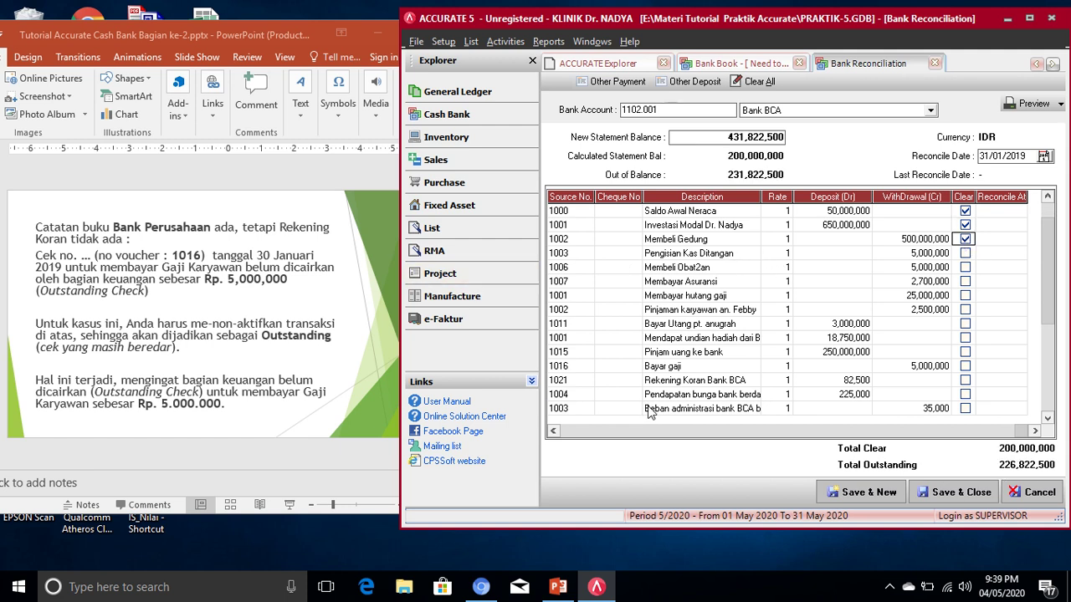
{"action": "left_click", "coordinate": [553, 431]}
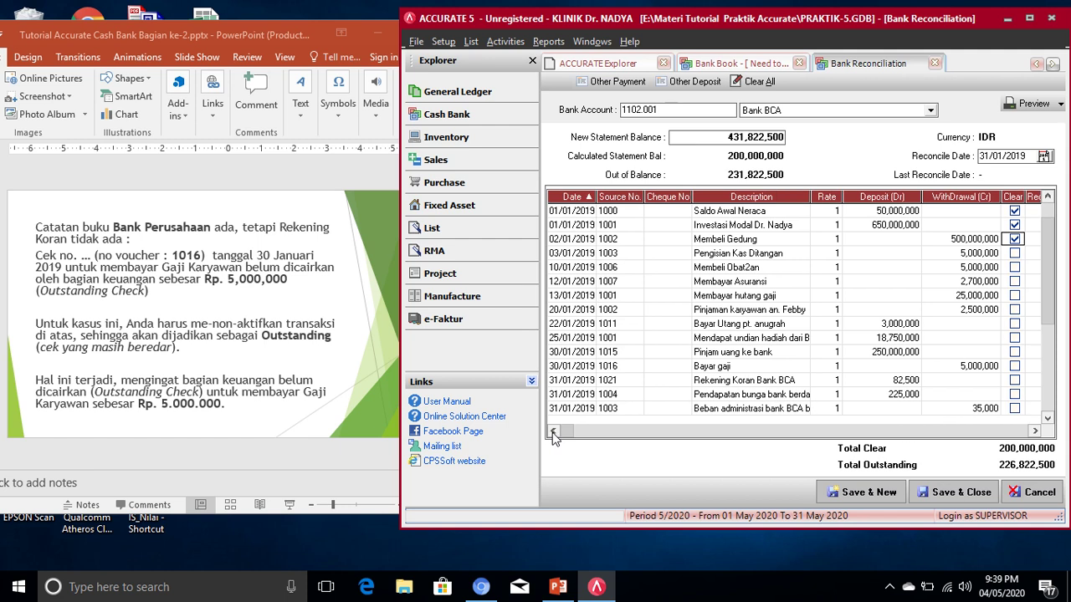
{"action": "left_click", "coordinate": [1016, 255]}
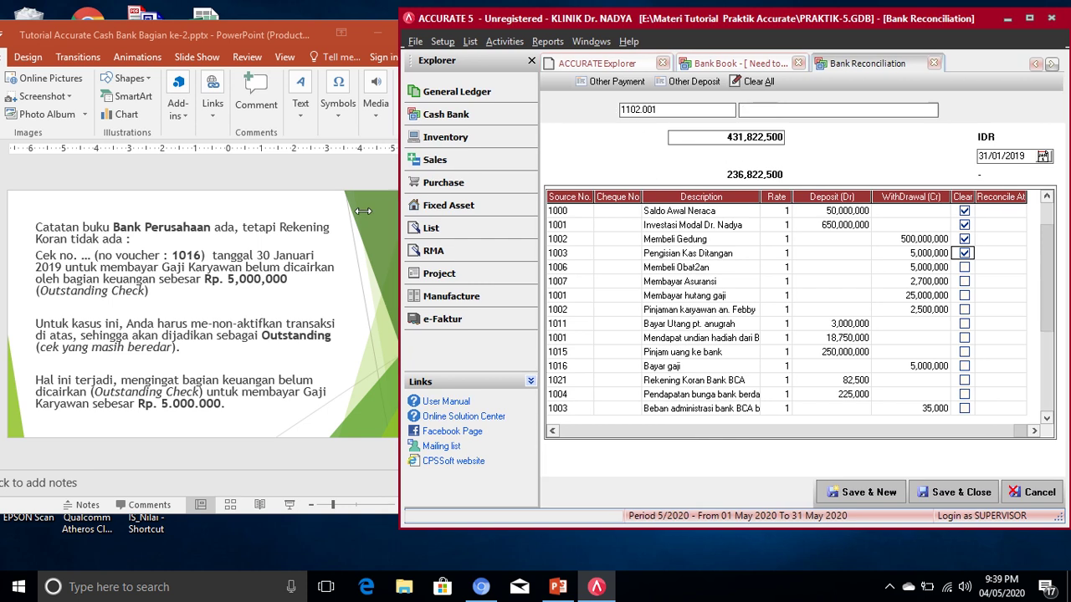
- Widen the reconciliation window and mark the transactions from Membeli Obat2an through Pinjam uang ke bank as cleared
{"action": "left_click_drag", "start_coordinate": [362, 211], "coordinate": [312, 211]}
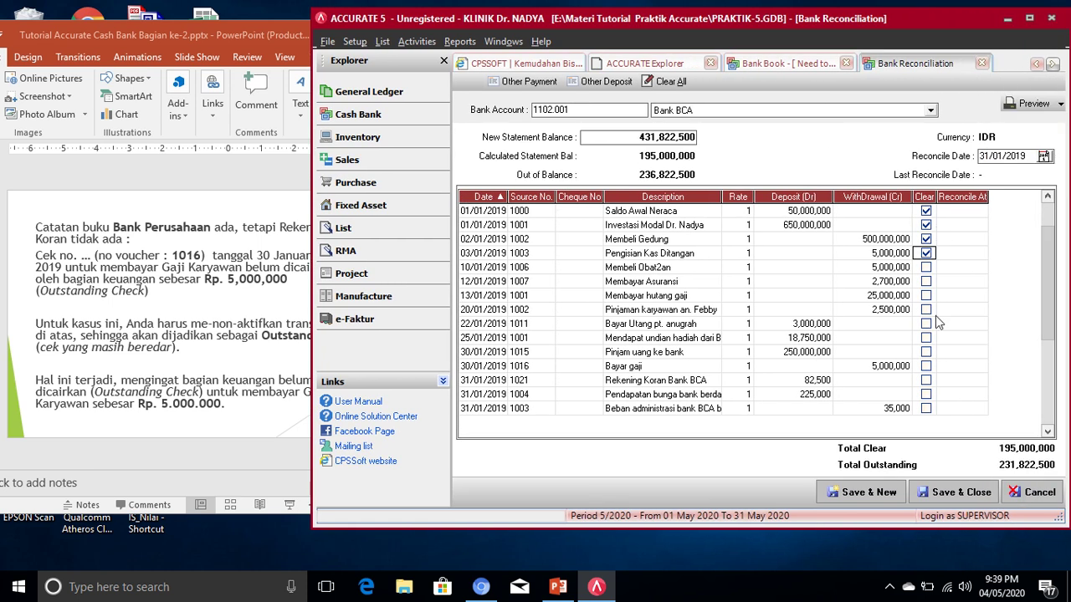
{"action": "left_click", "coordinate": [927, 268]}
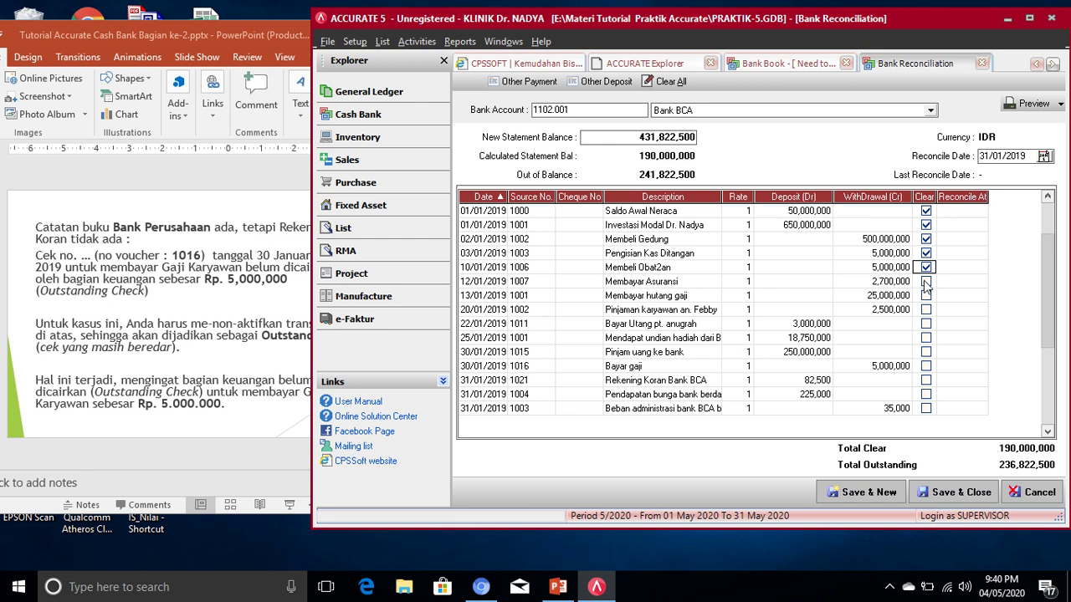
{"action": "left_click", "coordinate": [926, 282]}
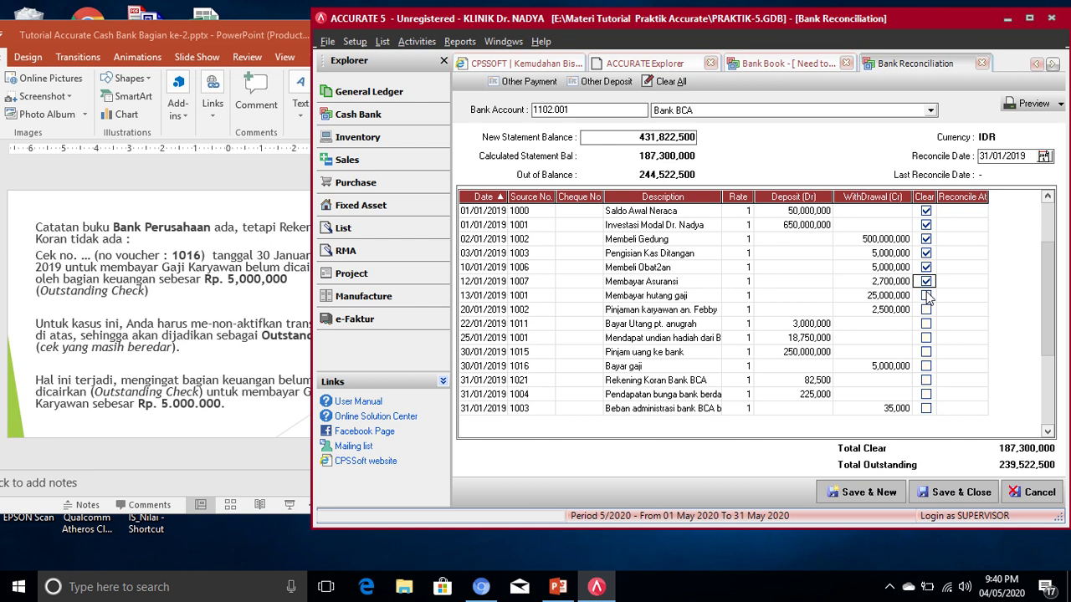
{"action": "left_click", "coordinate": [926, 296]}
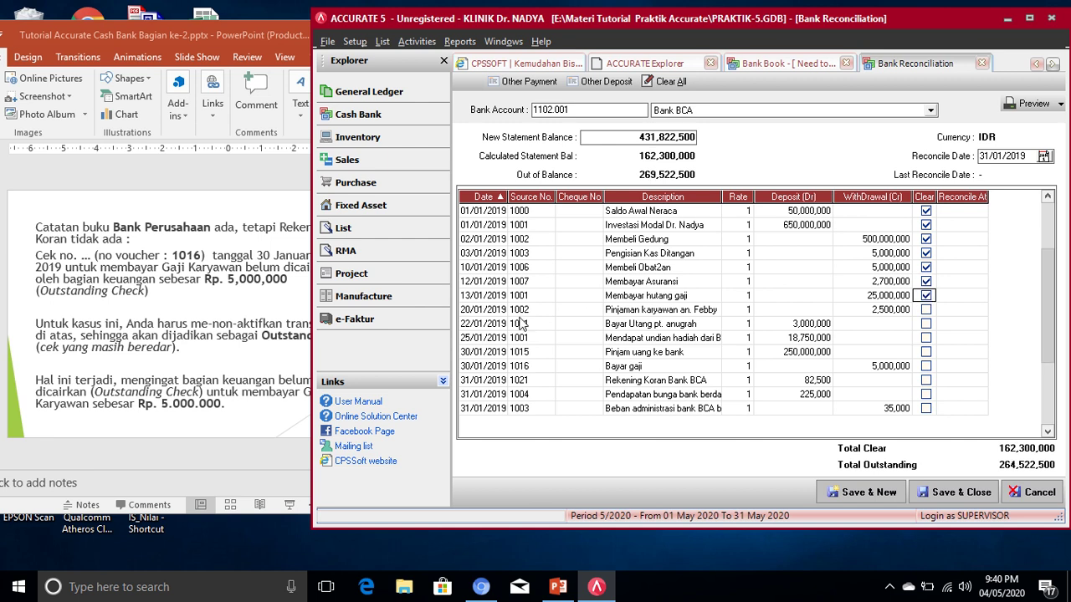
{"action": "left_click", "coordinate": [926, 310]}
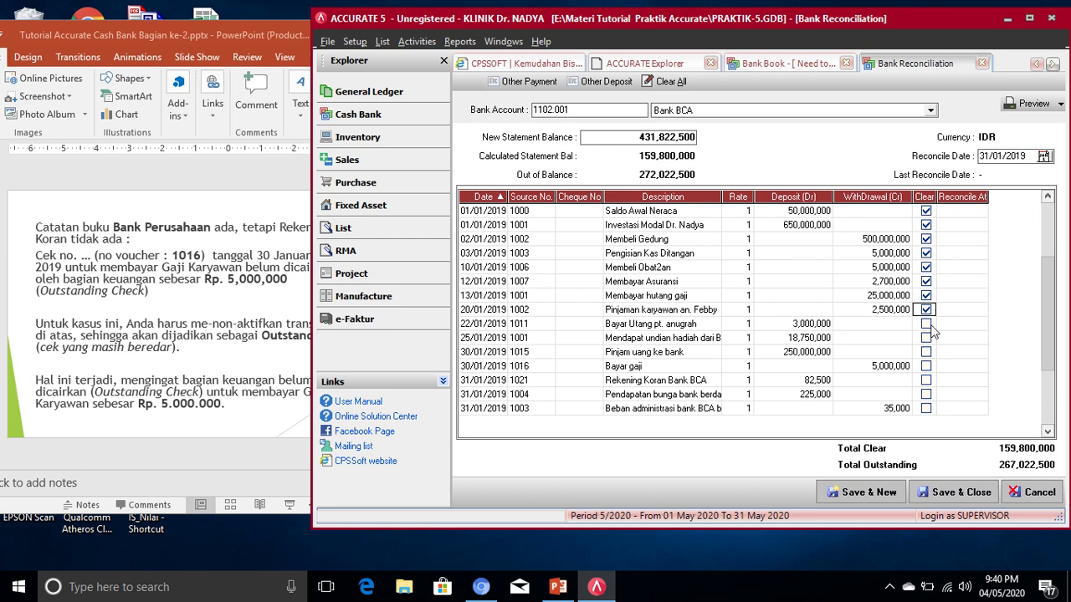
{"action": "left_click", "coordinate": [927, 324]}
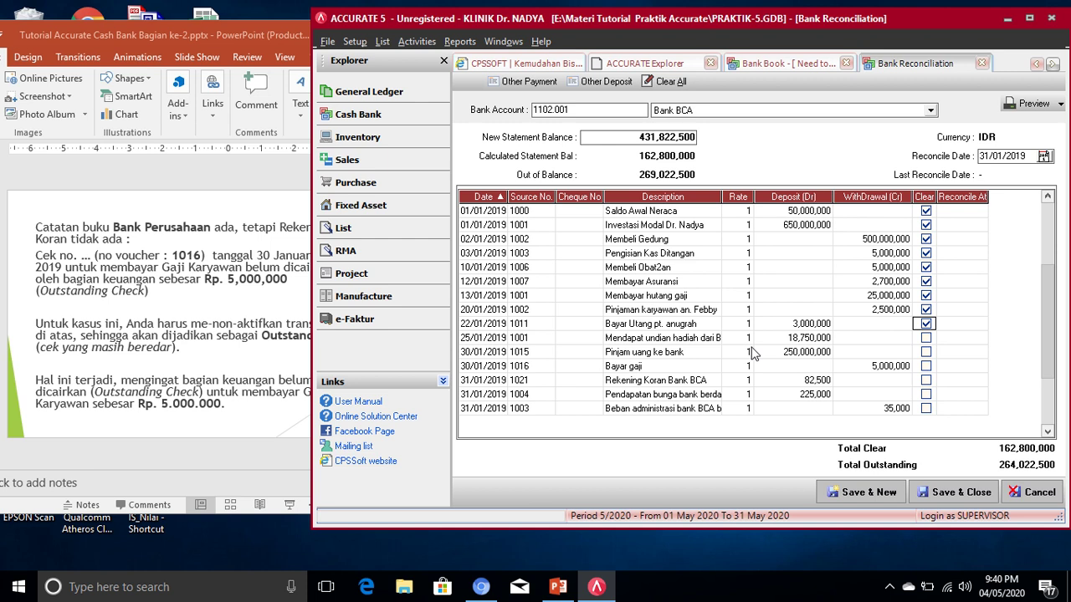
{"action": "left_click", "coordinate": [926, 338]}
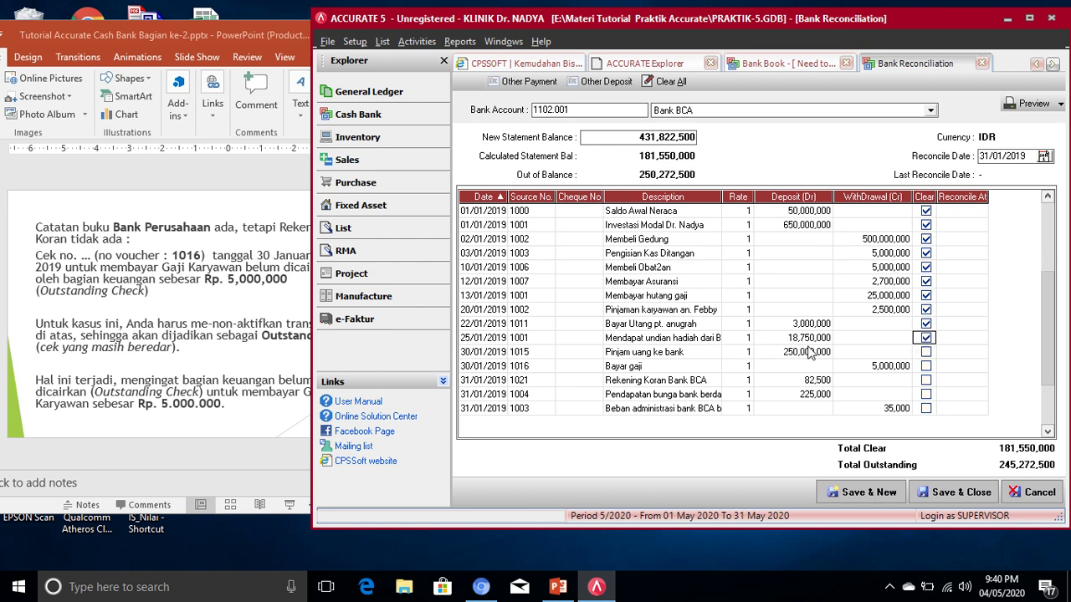
{"action": "left_click", "coordinate": [926, 352]}
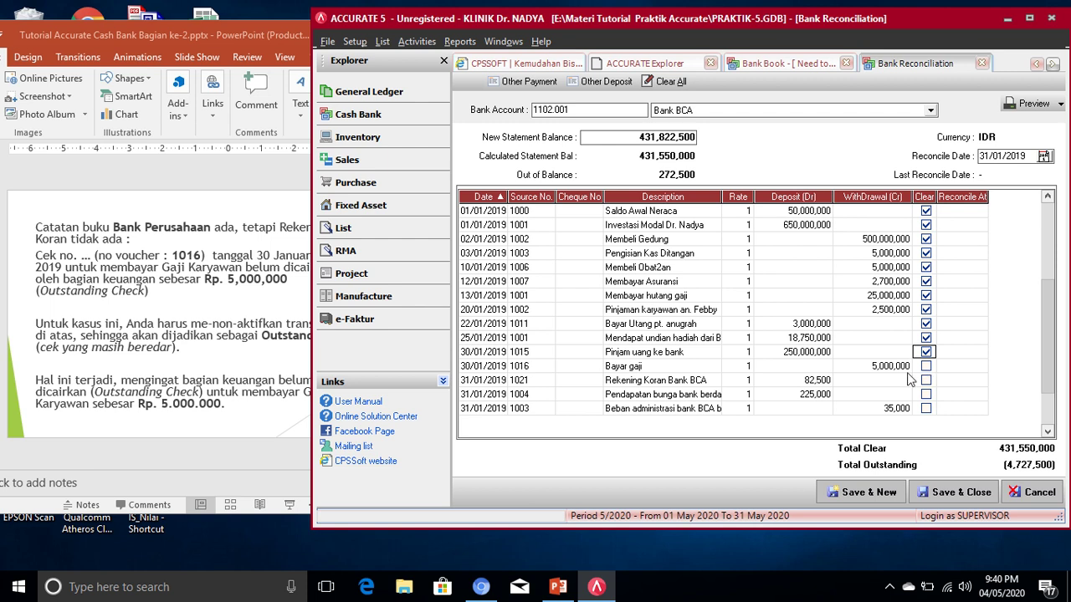
- Leave the Bayar gaji payment, voucher 1016, uncleared and mark the three 31/01/2019 entries, vouchers 1021, 1004 and 1003, as cleared
{"action": "left_click", "coordinate": [81, 294]}
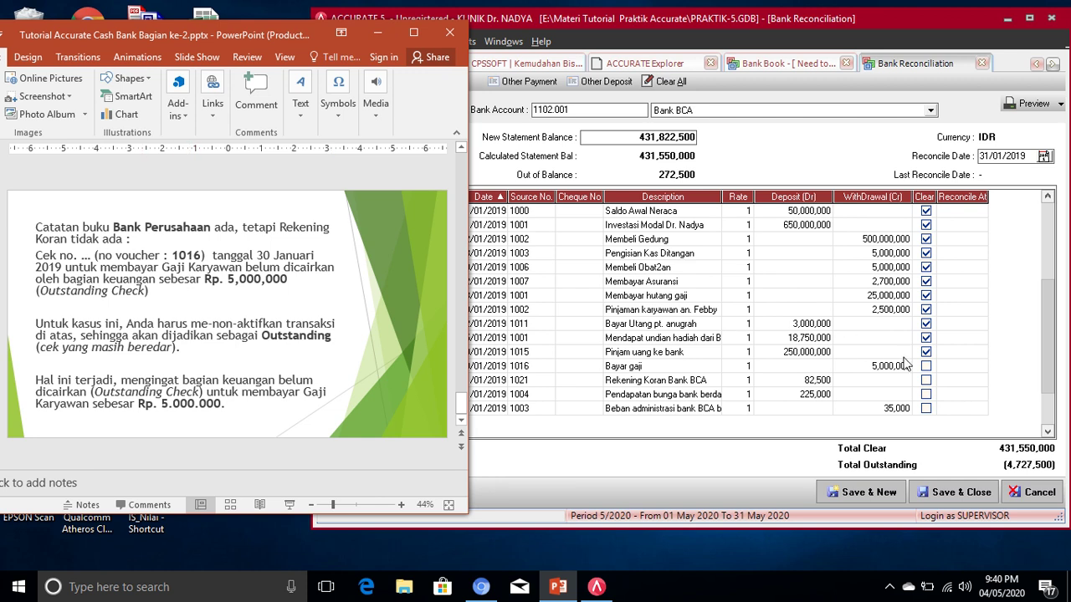
{"action": "left_click", "coordinate": [519, 381]}
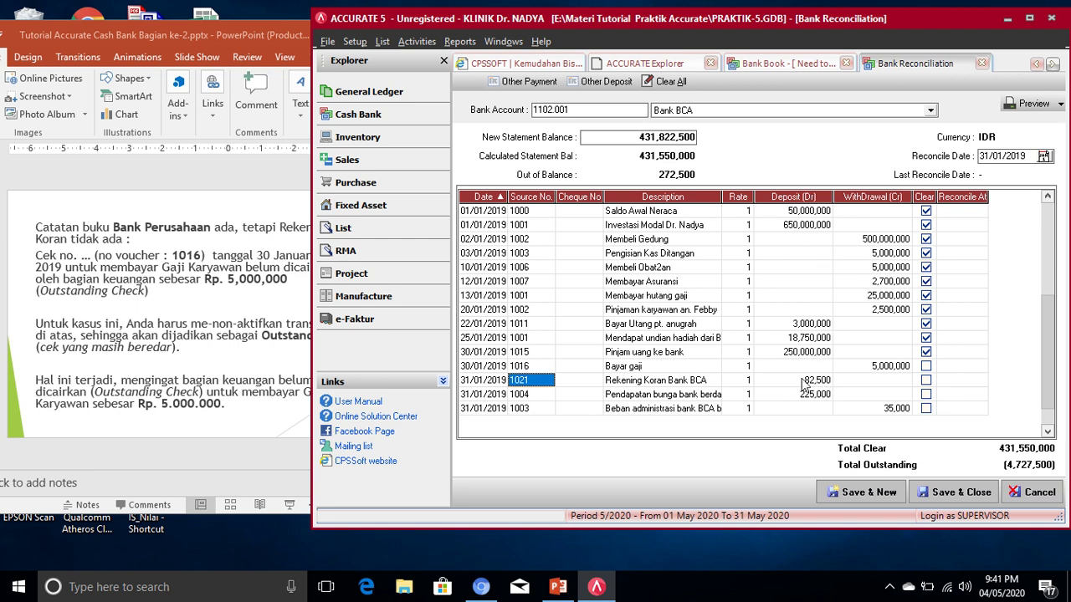
{"action": "left_click", "coordinate": [926, 381]}
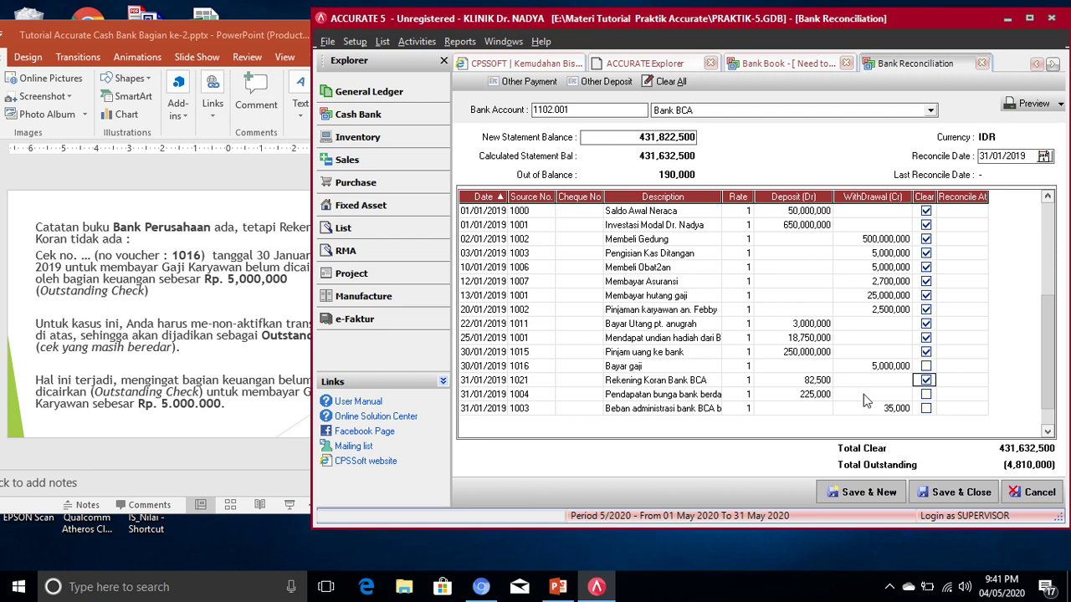
{"action": "left_click", "coordinate": [925, 395]}
{"action": "left_click", "coordinate": [926, 395]}
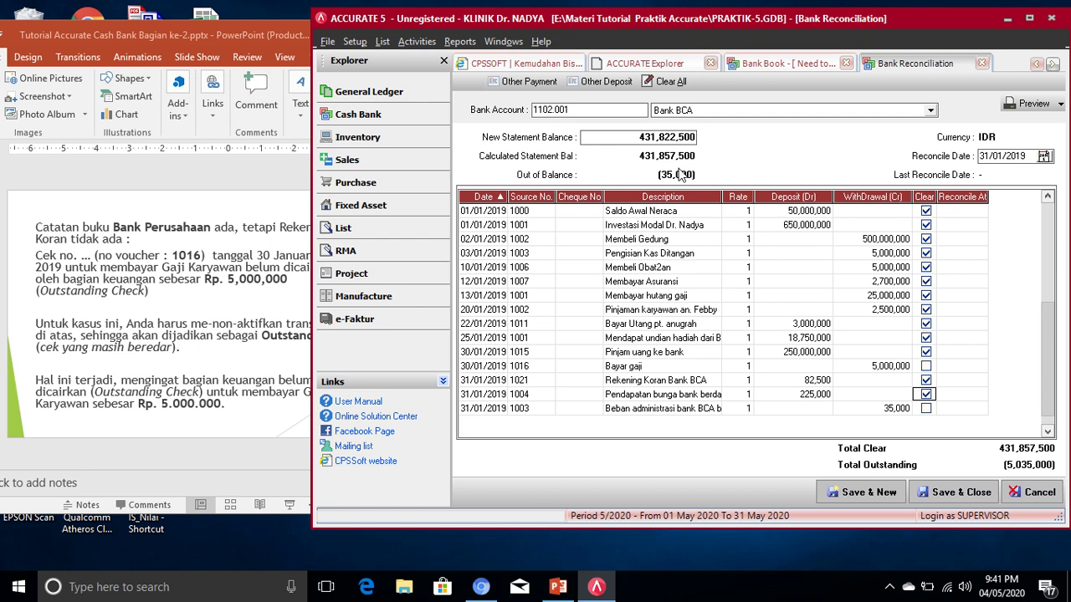
{"action": "left_click", "coordinate": [925, 409]}
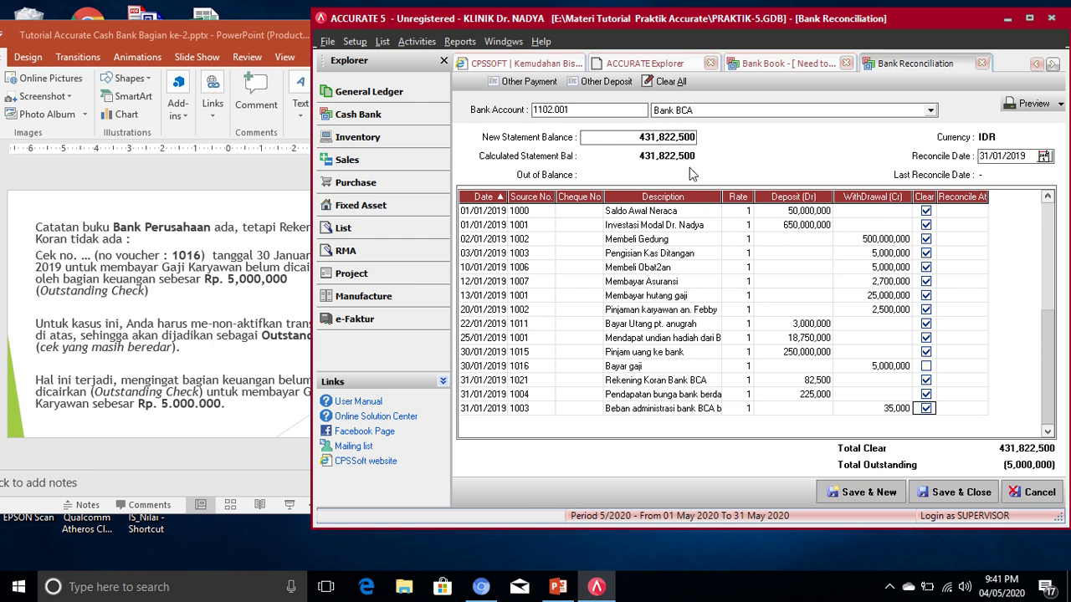
- Review the statement balance and the uncleared Bayar gaji voucher 1016 against the slide's instructions on outstanding checks and balance differences
{"action": "left_click", "coordinate": [642, 136]}
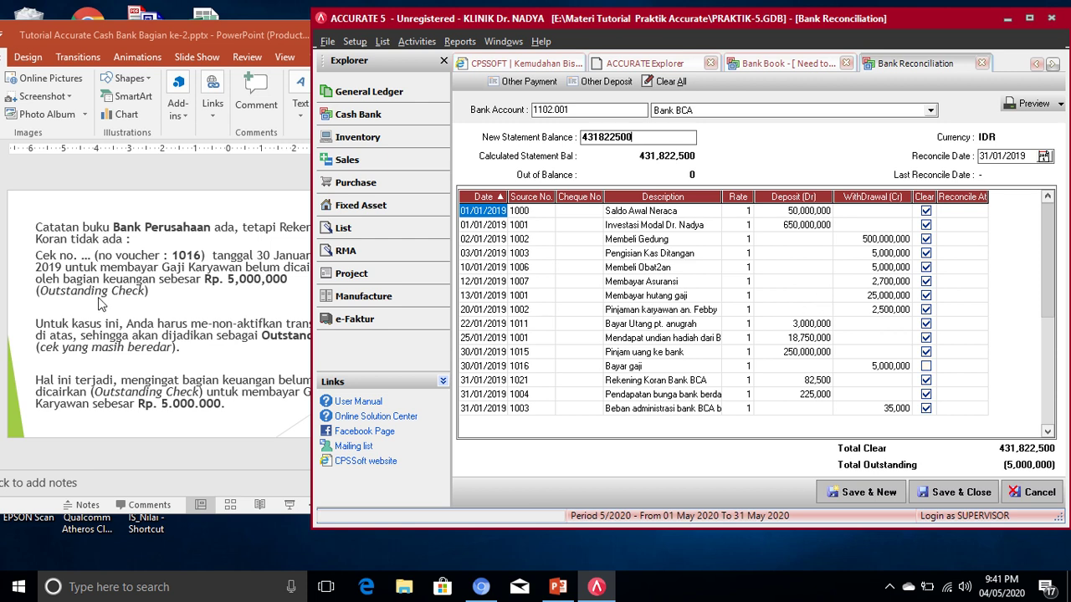
{"action": "left_click", "coordinate": [120, 329]}
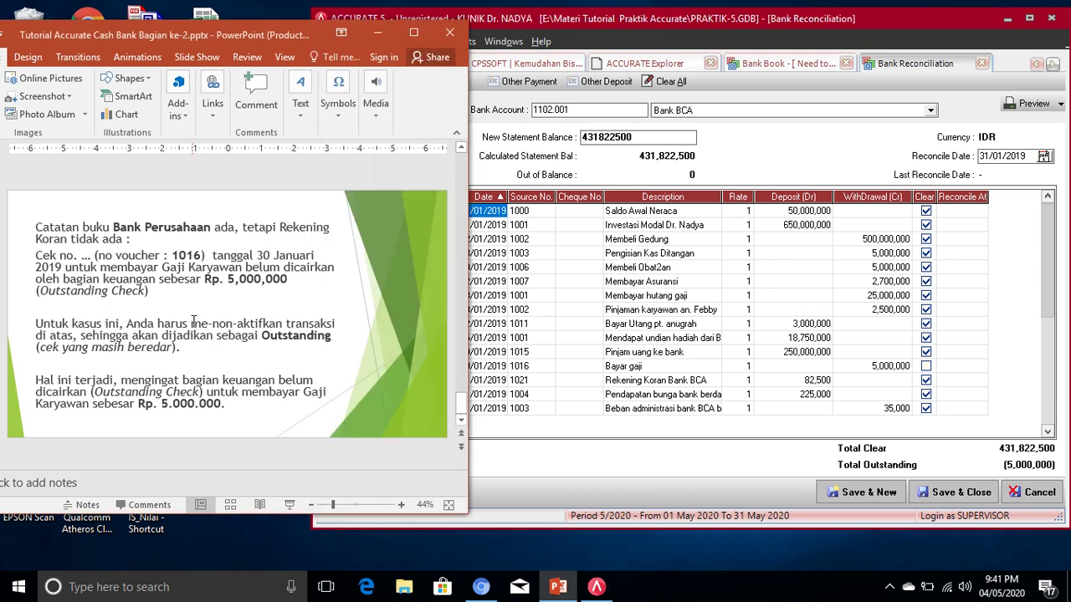
{"action": "left_click_drag", "start_coordinate": [191, 323], "coordinate": [274, 323]}
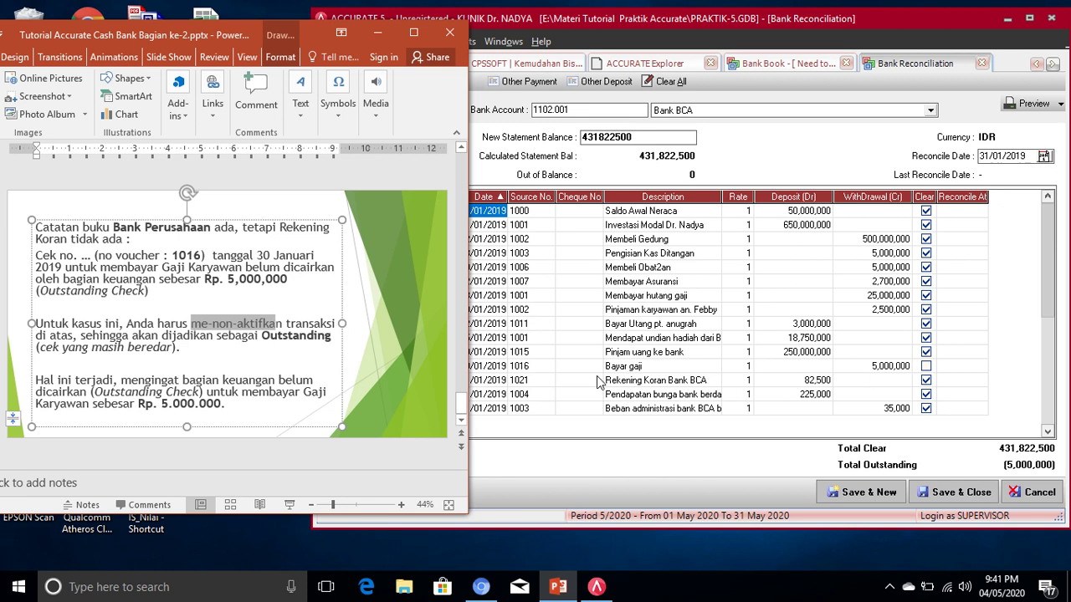
{"action": "left_click", "coordinate": [493, 382]}
{"action": "left_click", "coordinate": [493, 380]}
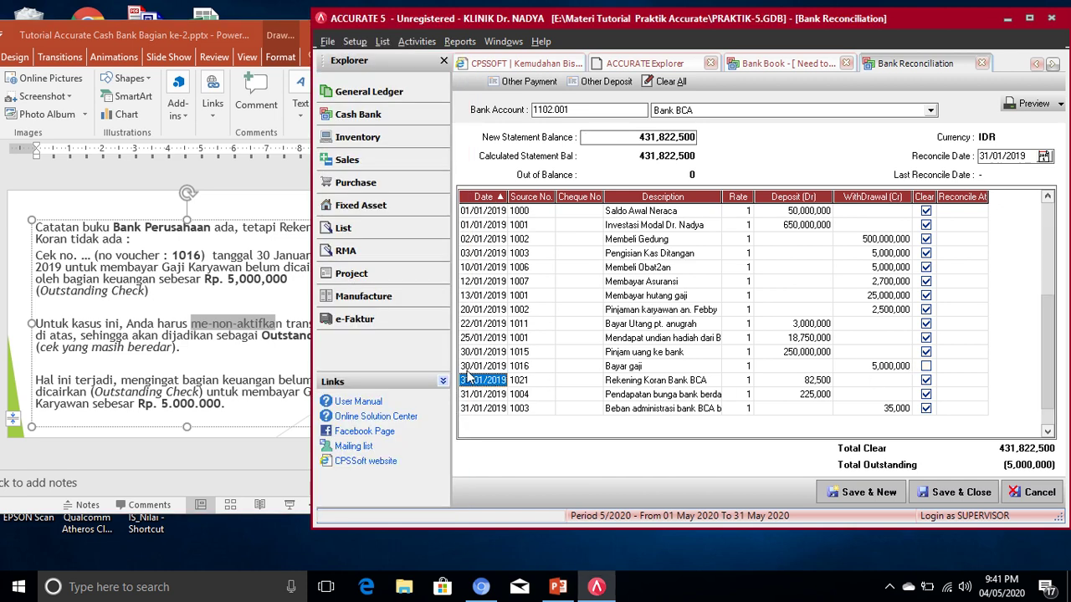
{"action": "left_click", "coordinate": [468, 369]}
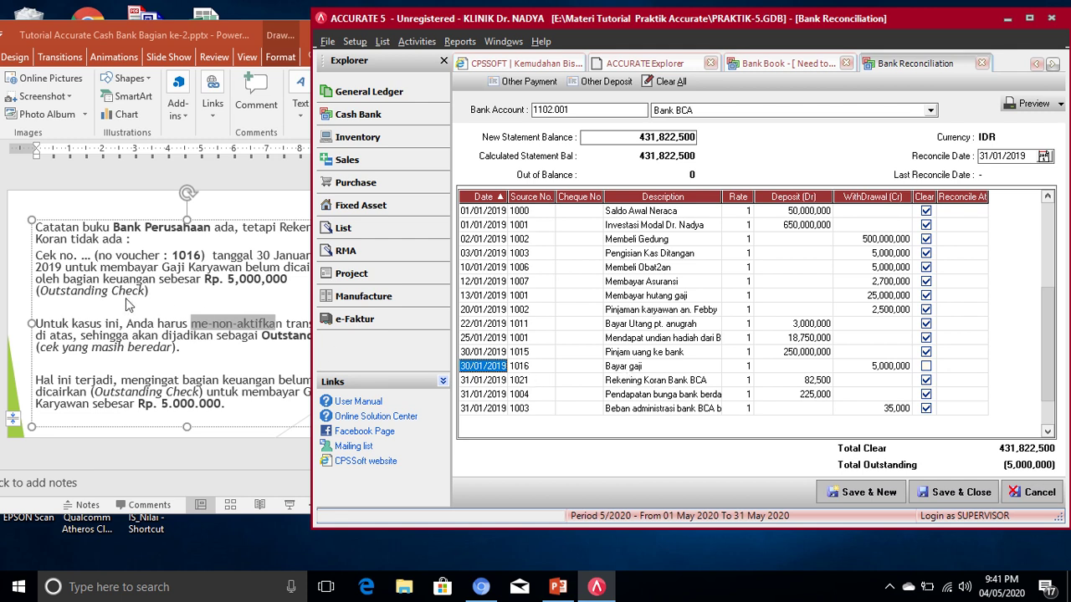
{"action": "left_click", "coordinate": [523, 366]}
{"action": "left_click", "coordinate": [623, 366]}
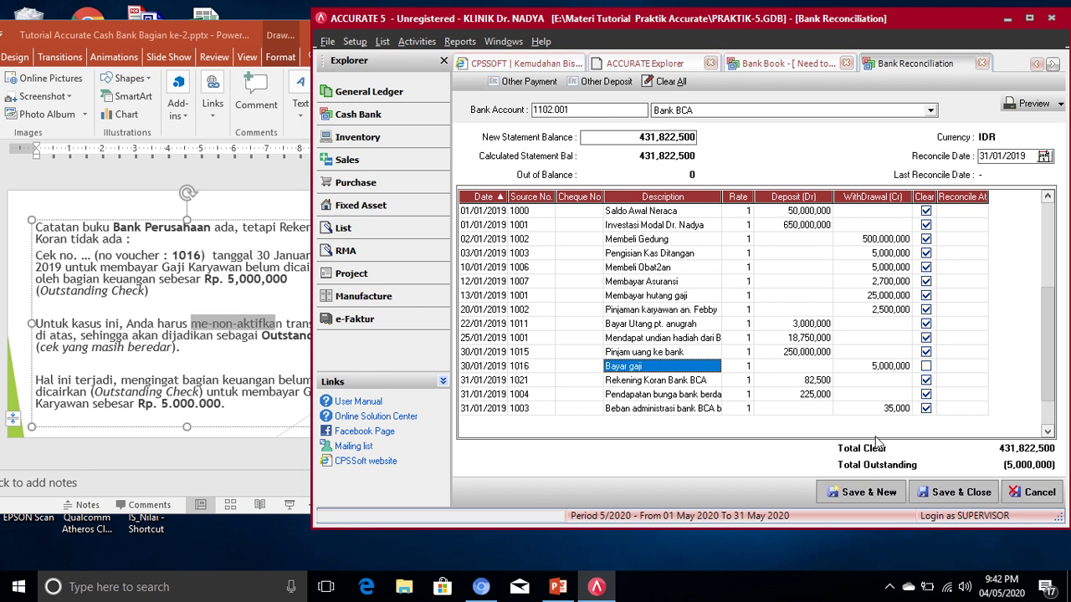
{"action": "scroll", "coordinate": [105, 290], "scroll_direction": "up", "scroll_amount": 2}
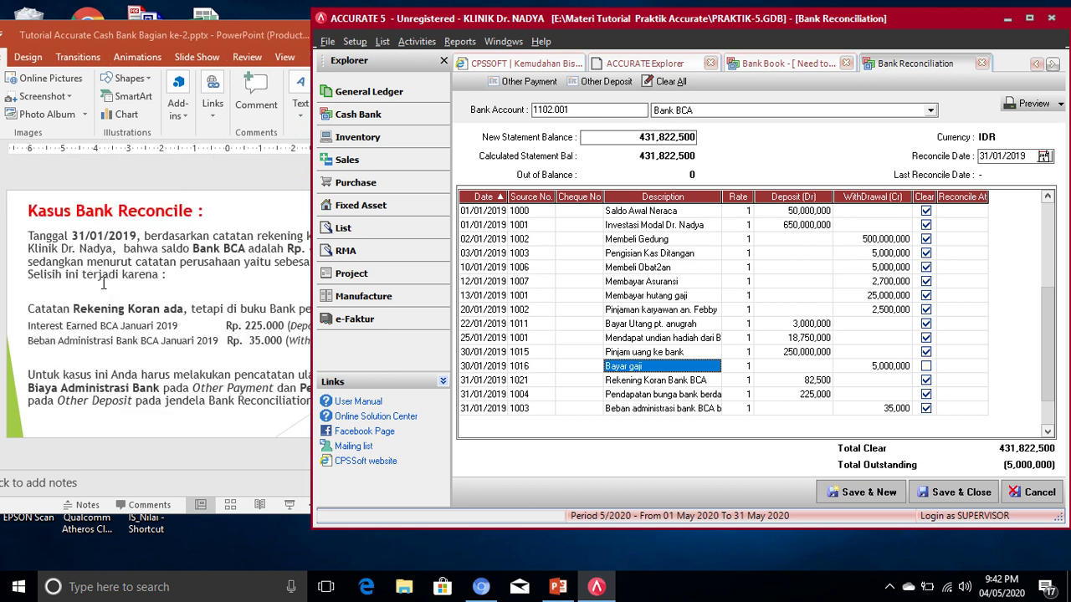
- Check the slide's interest and administration fee entries, save and close the bank reconciliation, and refresh the Bank BCA bank book
{"action": "scroll", "coordinate": [142, 311], "scroll_direction": "down", "scroll_amount": 1}
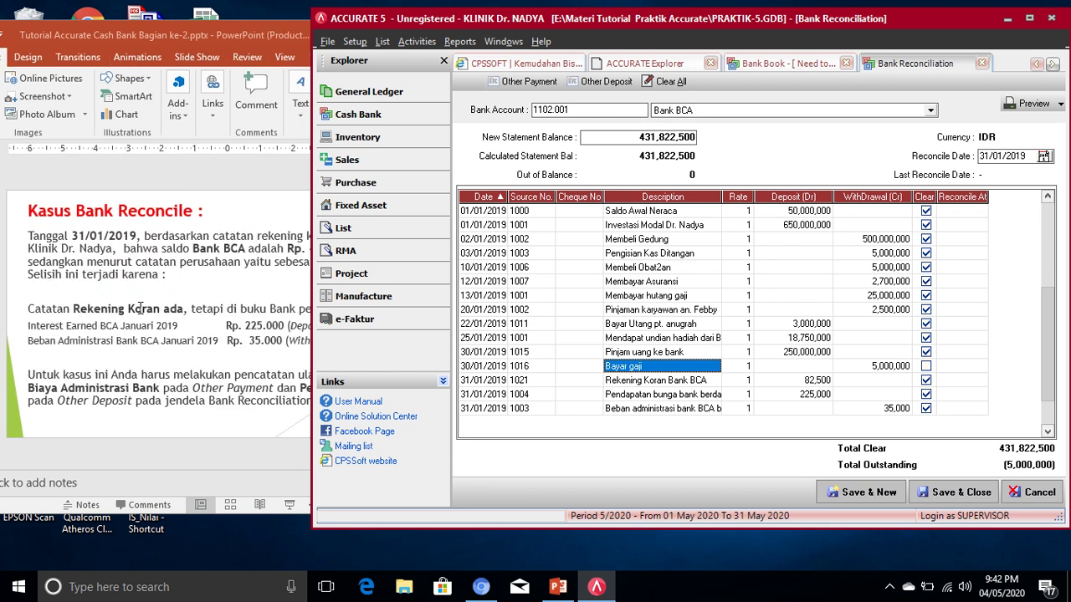
{"action": "left_click", "coordinate": [243, 330]}
{"action": "left_click_drag", "start_coordinate": [249, 328], "coordinate": [282, 332]}
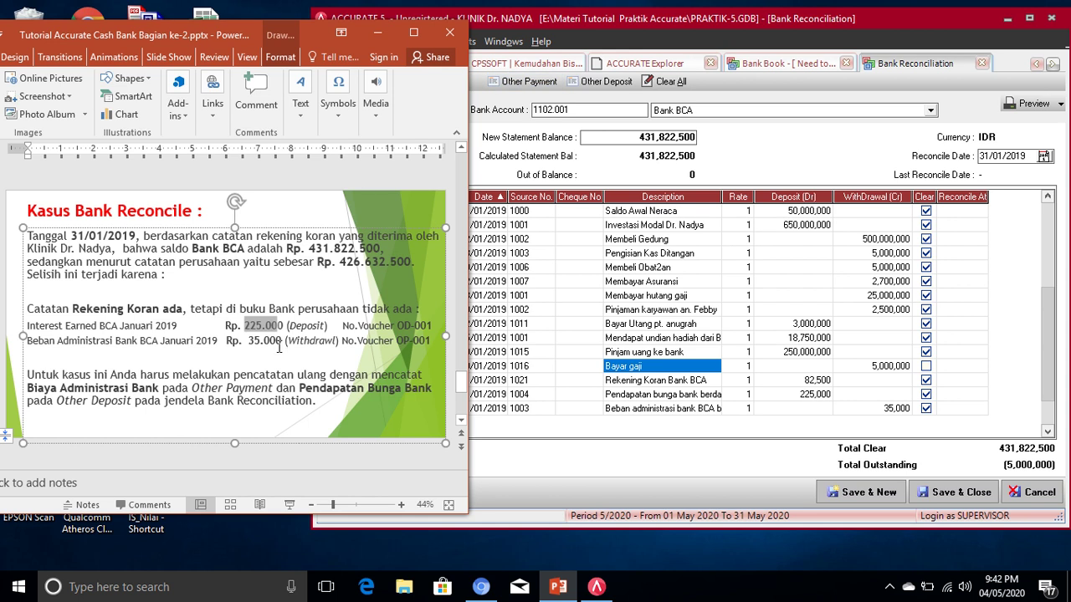
{"action": "scroll", "coordinate": [278, 347], "scroll_direction": "down", "scroll_amount": 2}
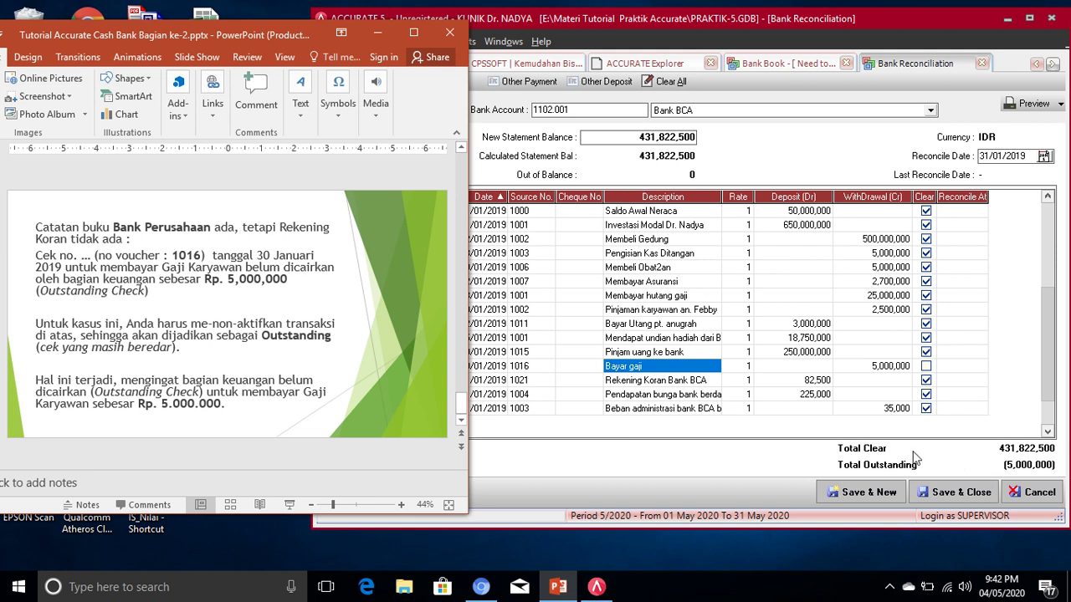
{"action": "left_click", "coordinate": [962, 495]}
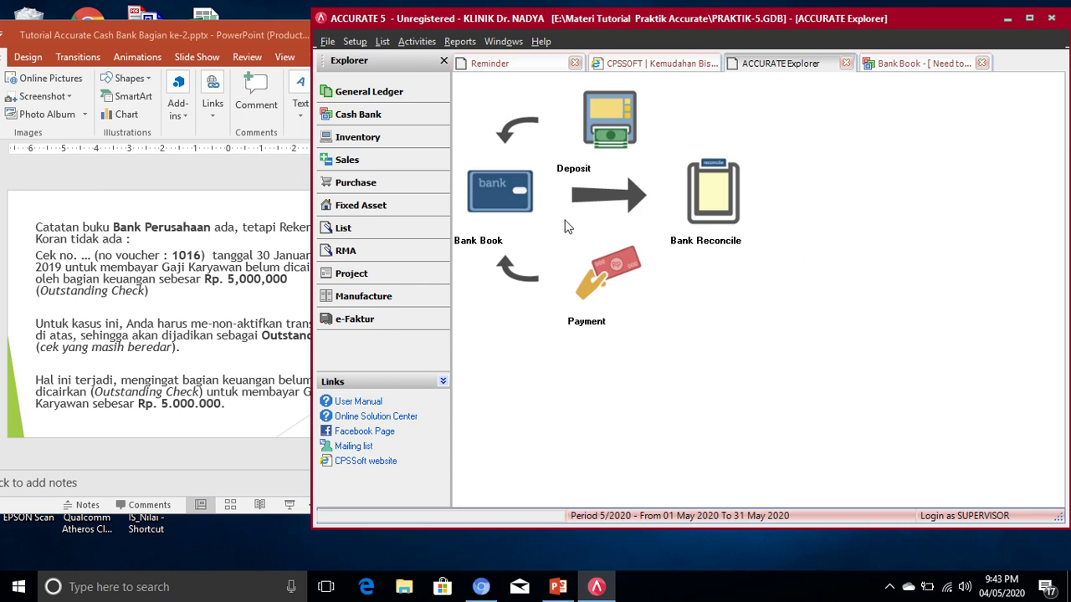
{"action": "left_click", "coordinate": [904, 67]}
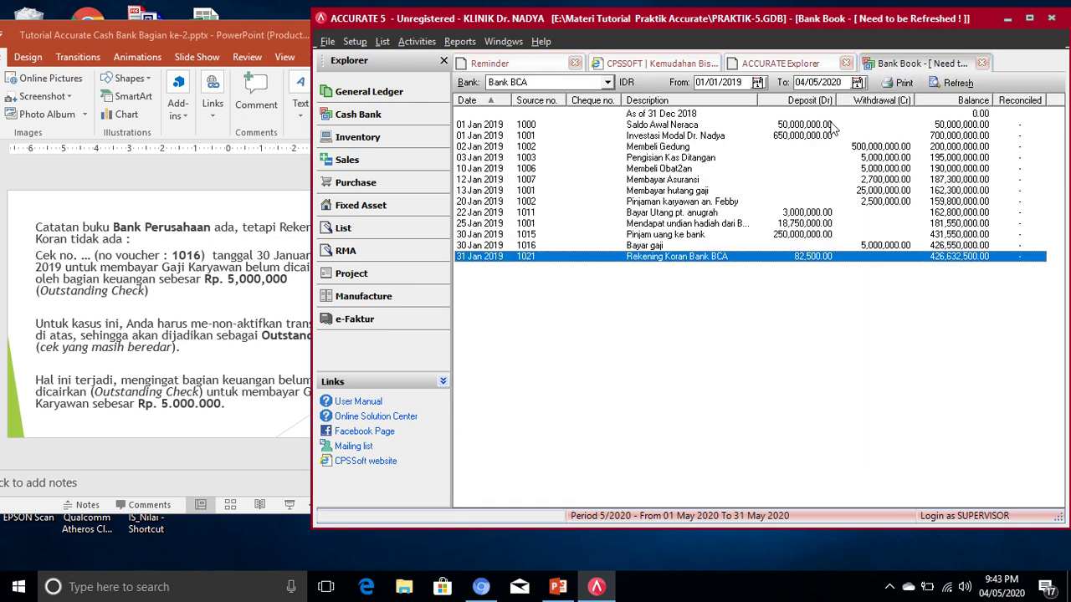
{"action": "left_click", "coordinate": [968, 83]}
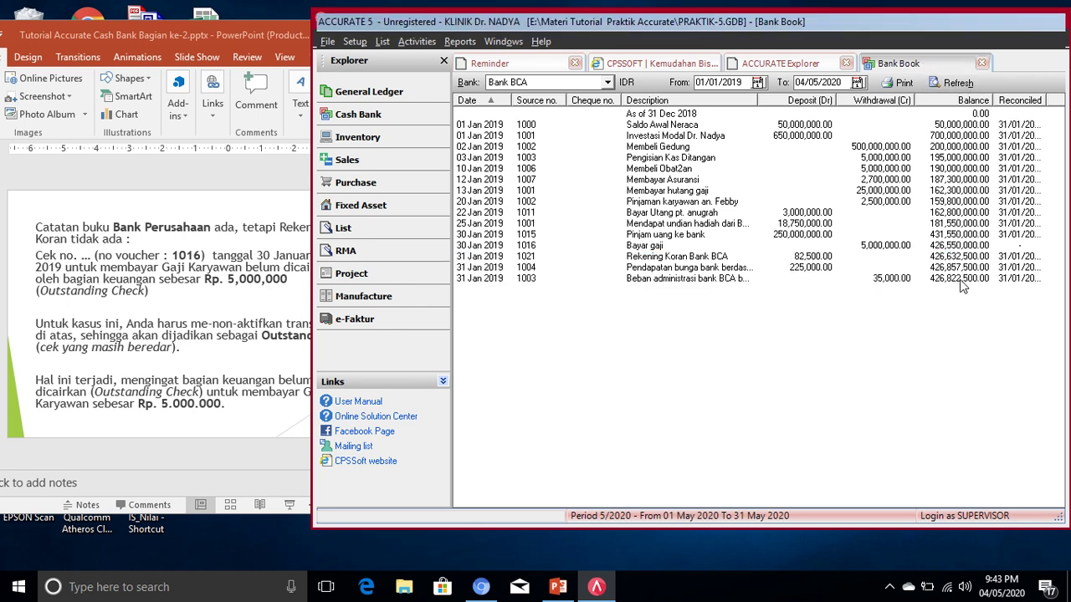
- Compare the slide's bank statement balance and company book balance with the reconciled Bank BCA bank book
{"action": "left_click", "coordinate": [226, 281]}
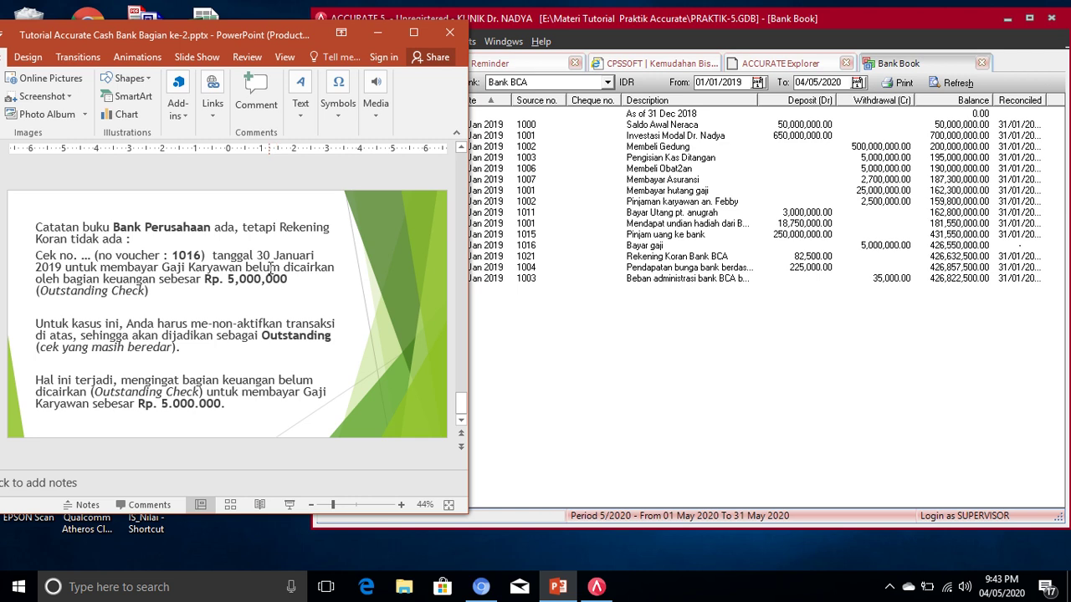
{"action": "scroll", "coordinate": [274, 276], "scroll_direction": "up", "scroll_amount": 1}
{"action": "scroll", "coordinate": [288, 284], "scroll_direction": "down", "scroll_amount": 1}
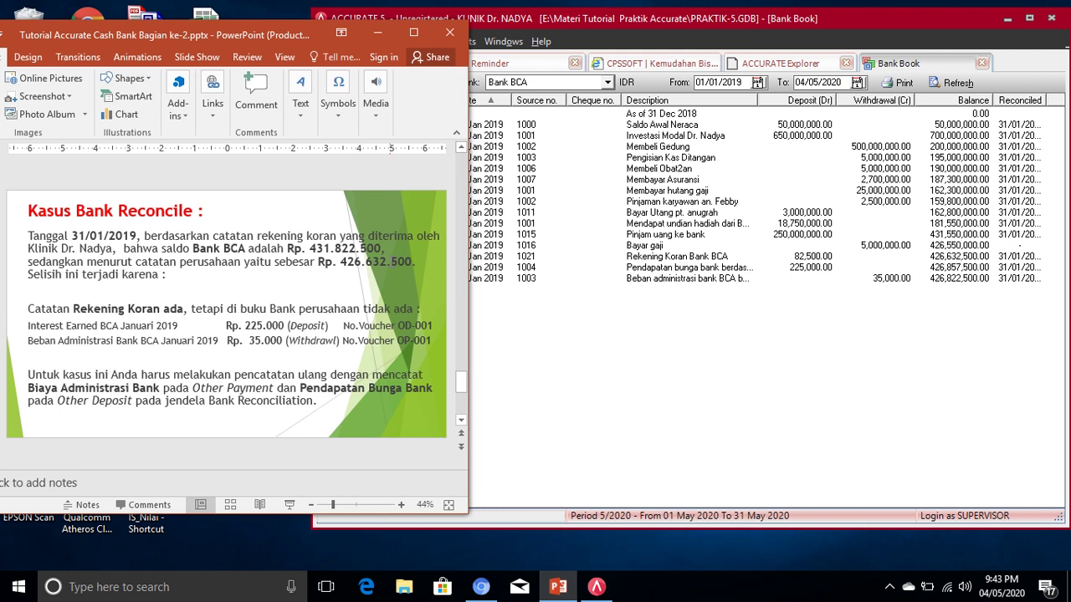
{"action": "left_click", "coordinate": [402, 262]}
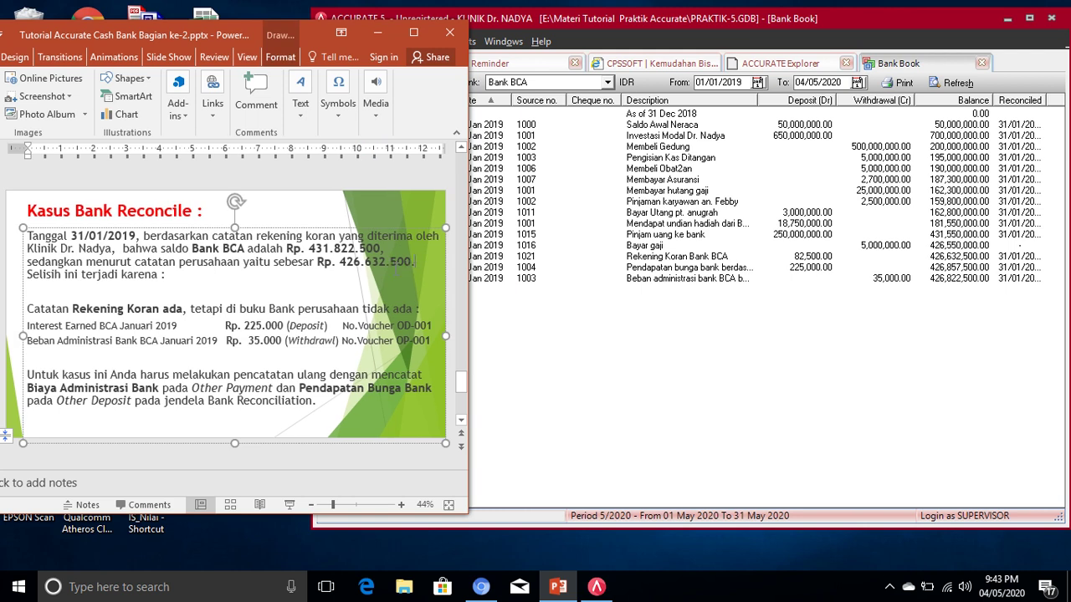
{"action": "left_click_drag", "start_coordinate": [414, 261], "coordinate": [332, 262]}
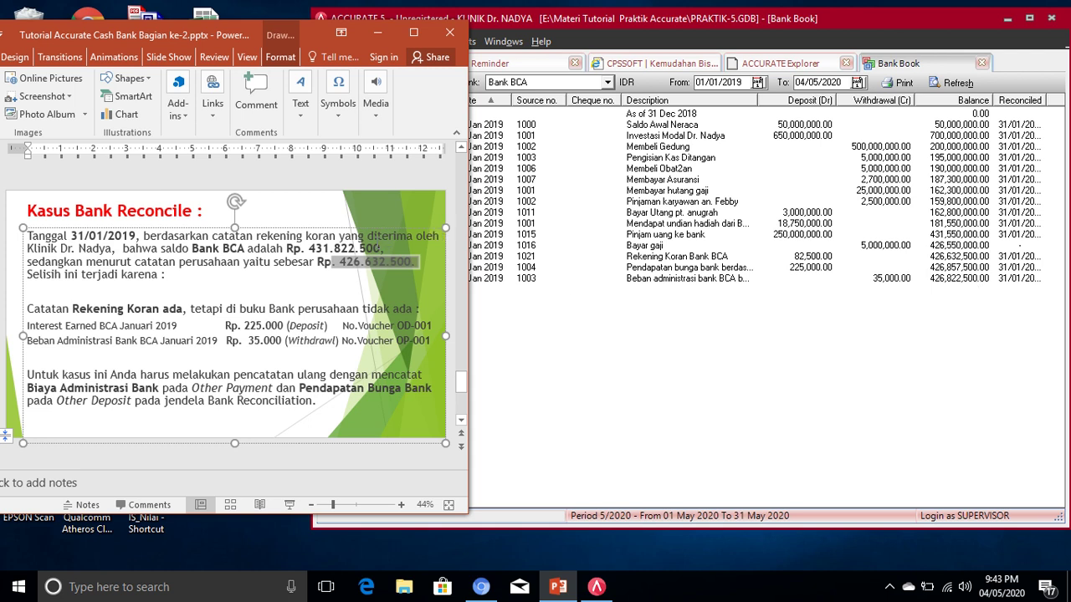
{"action": "left_click", "coordinate": [376, 248]}
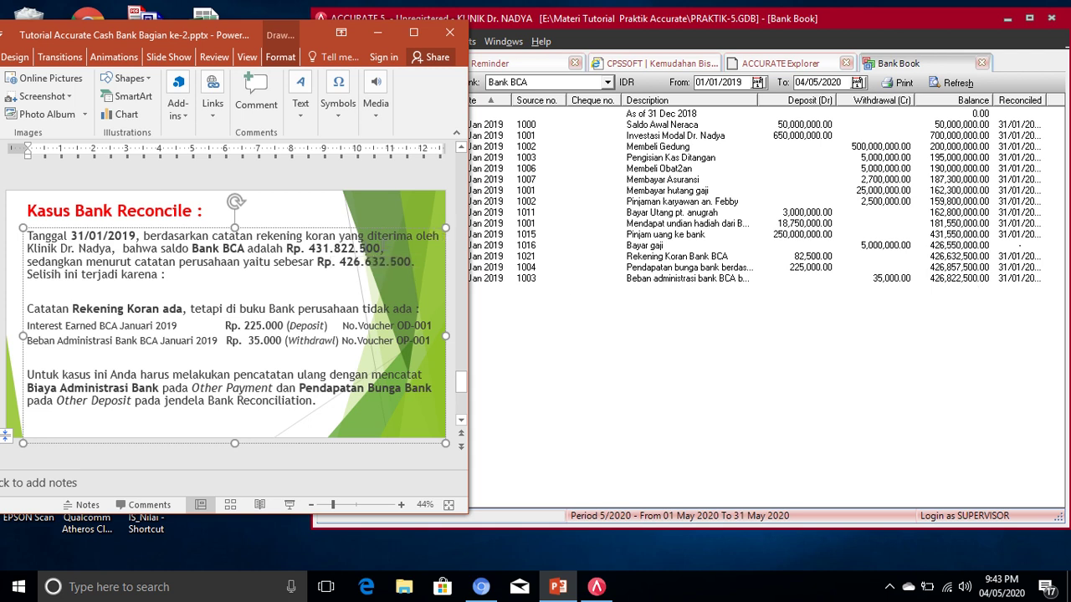
{"action": "left_click_drag", "start_coordinate": [368, 237], "coordinate": [314, 248]}
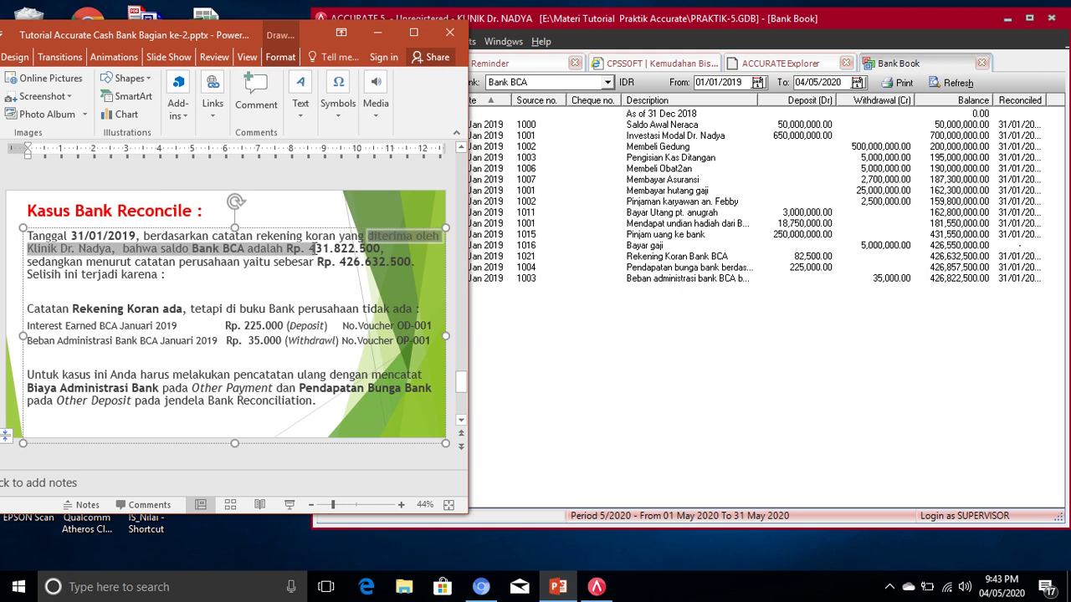
{"action": "left_click", "coordinate": [343, 249]}
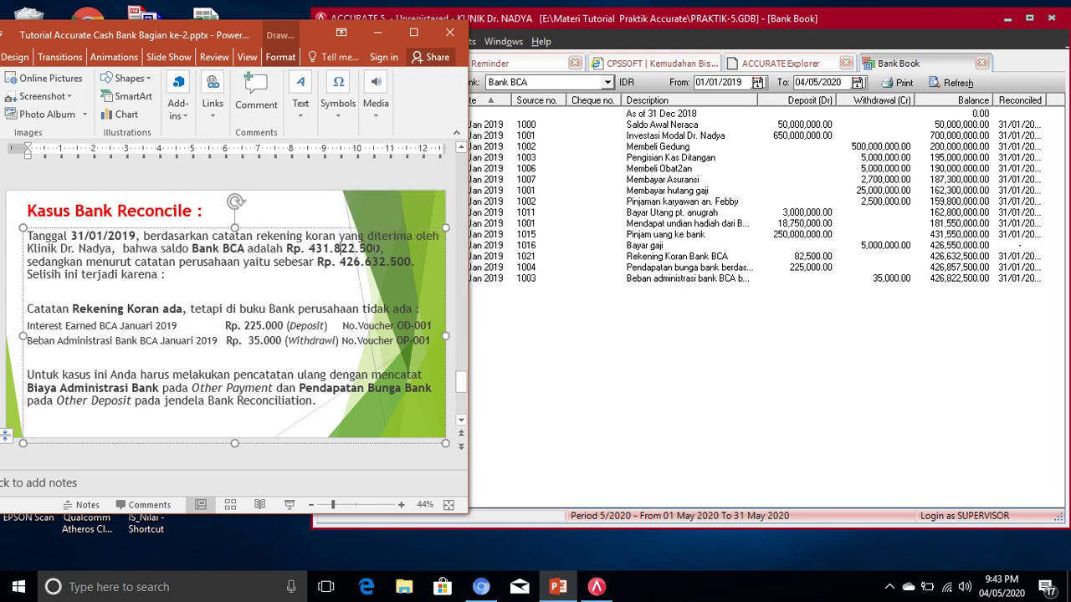
{"action": "double_click", "coordinate": [321, 243]}
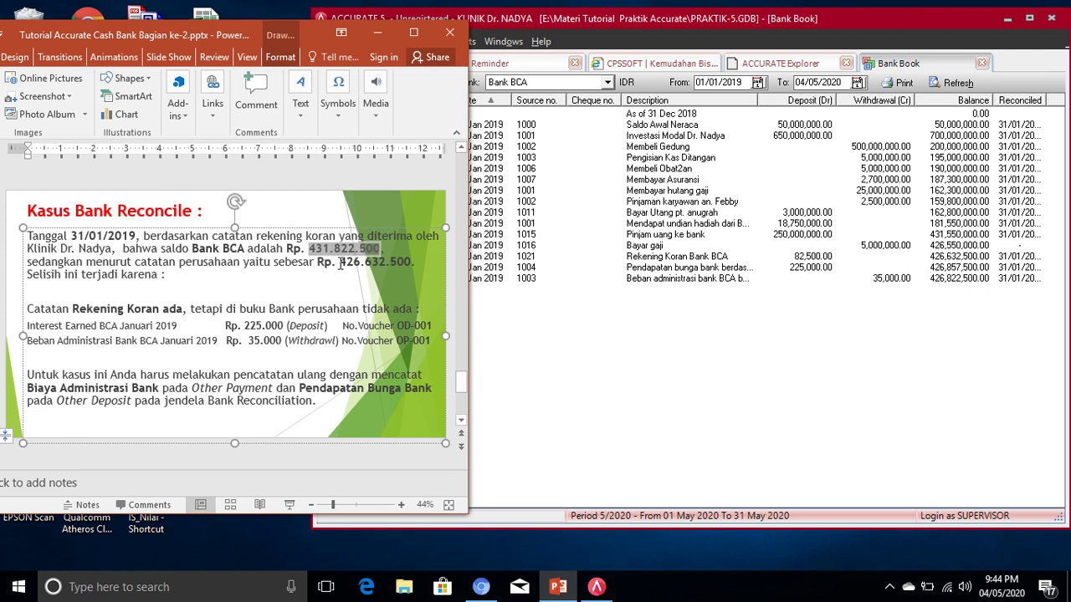
{"action": "left_click_drag", "start_coordinate": [340, 263], "coordinate": [397, 263]}
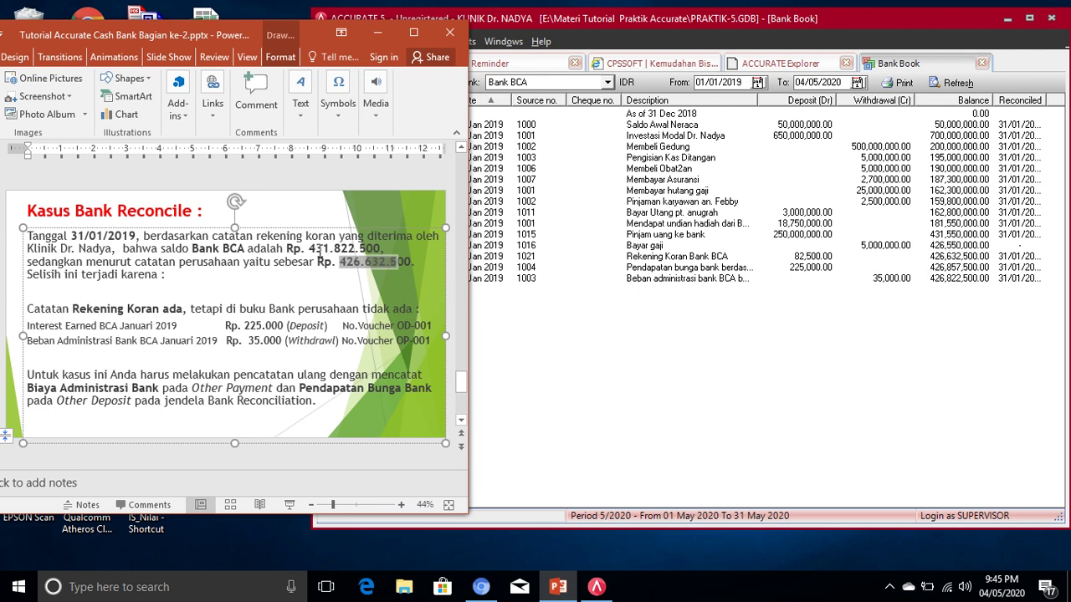
{"action": "left_click", "coordinate": [545, 361]}
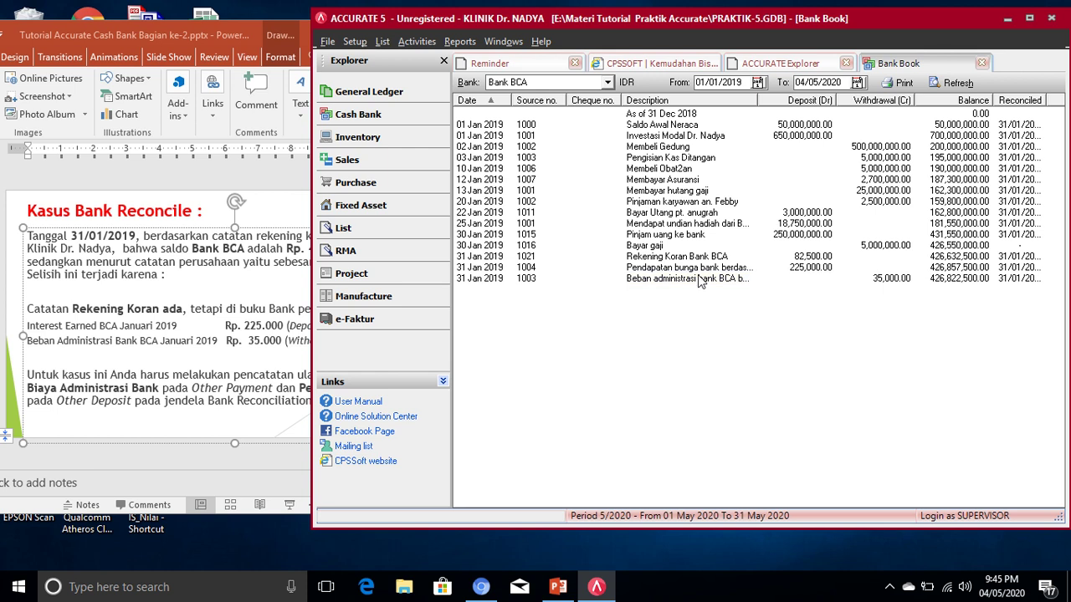
{"action": "left_click", "coordinate": [383, 96]}
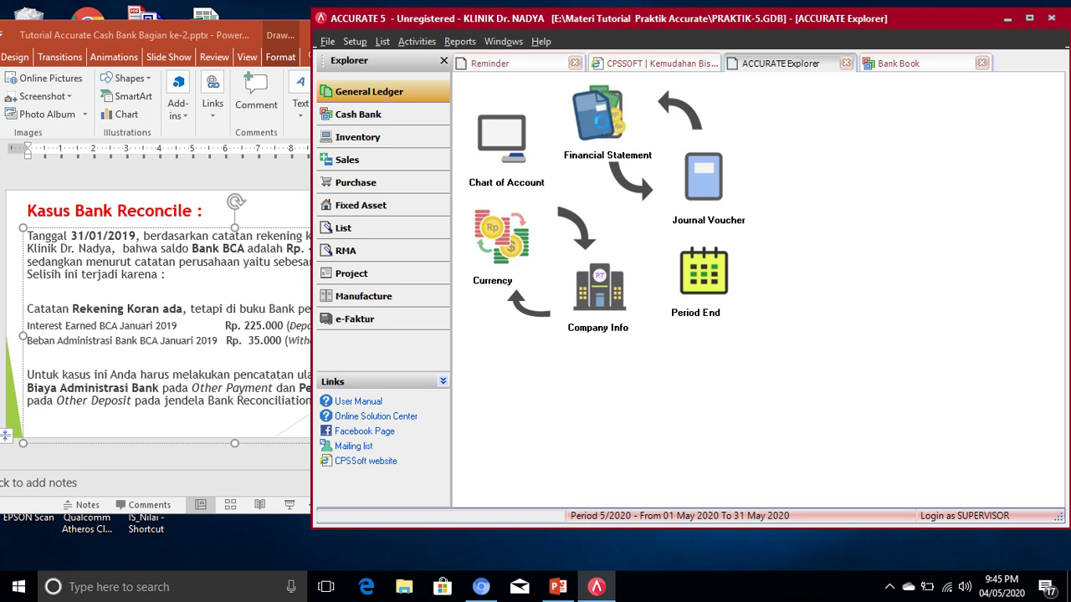
{"action": "left_click", "coordinate": [599, 122]}
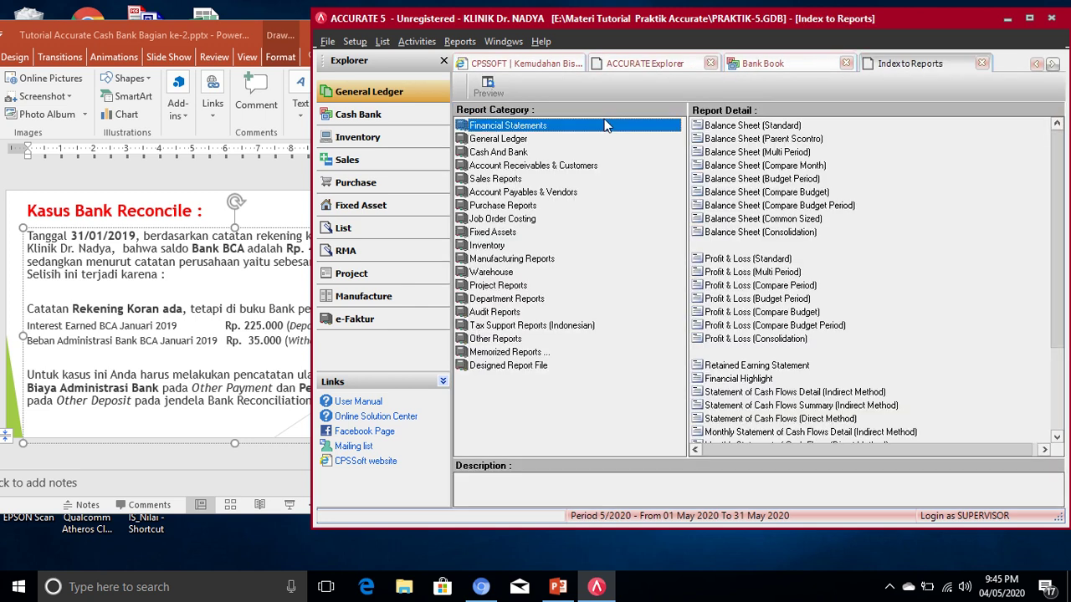
{"action": "left_click", "coordinate": [981, 63]}
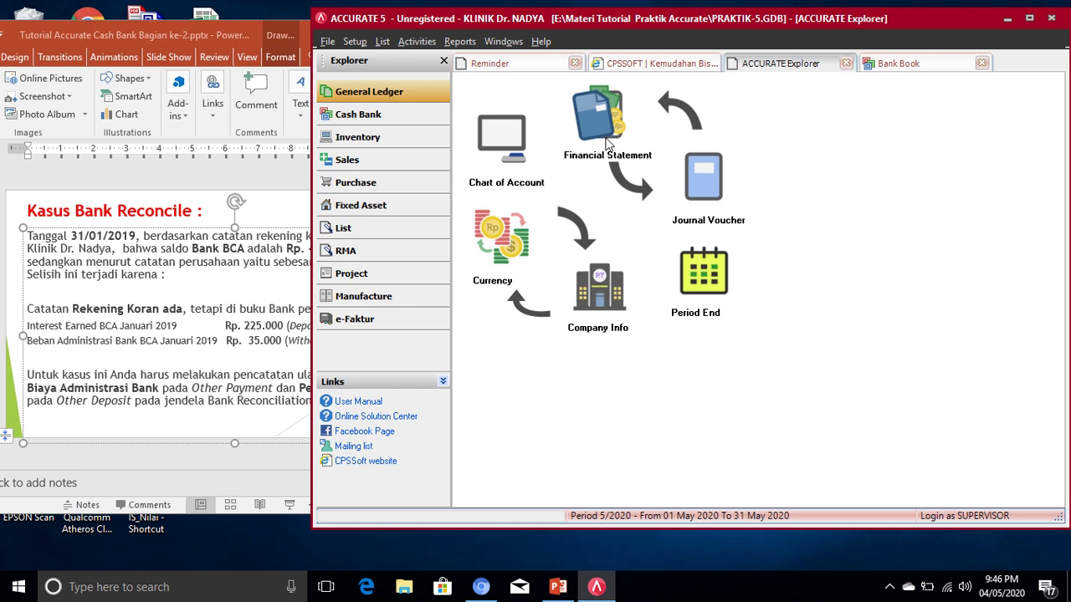
- From the General Ledger financial statement reports, generate the Cash And Bank category's Bank Book report with a start date of 01/01/19
{"action": "left_click", "coordinate": [347, 96]}
{"action": "left_click", "coordinate": [610, 140]}
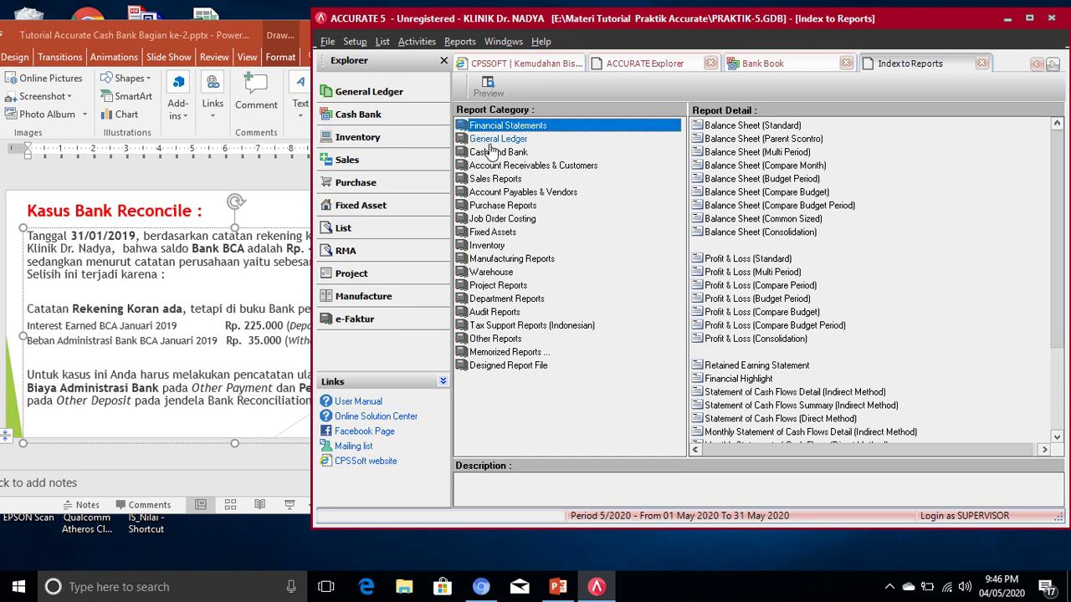
{"action": "left_click", "coordinate": [484, 156]}
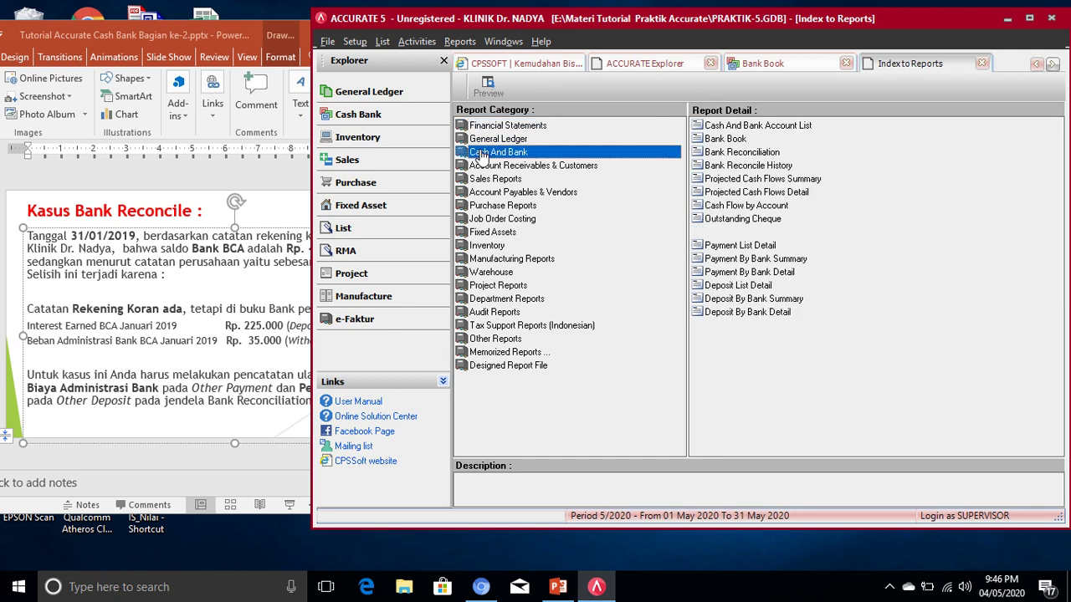
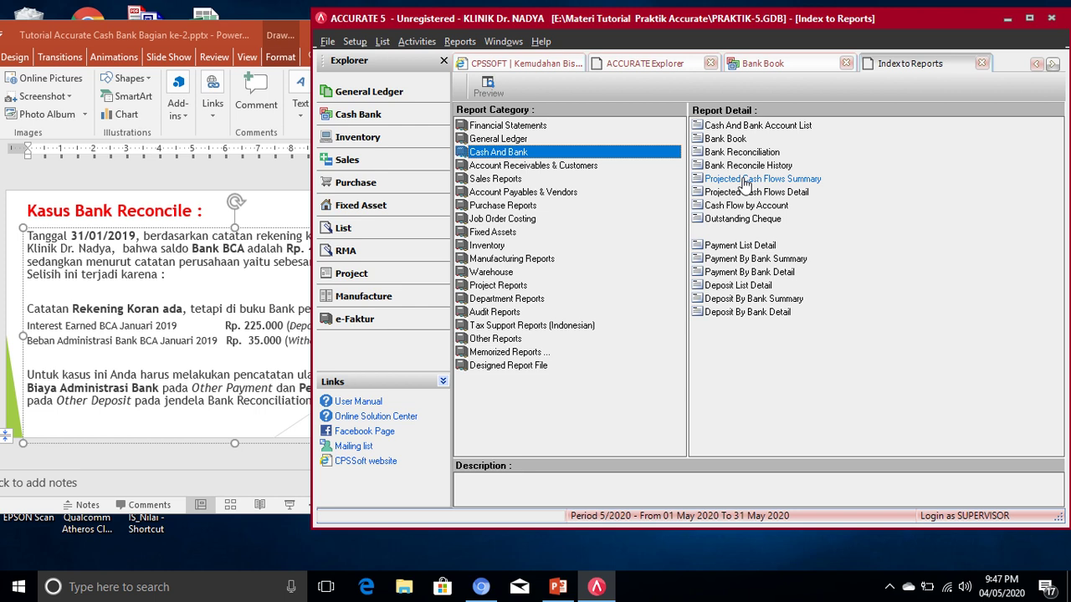
{"action": "left_click", "coordinate": [712, 140]}
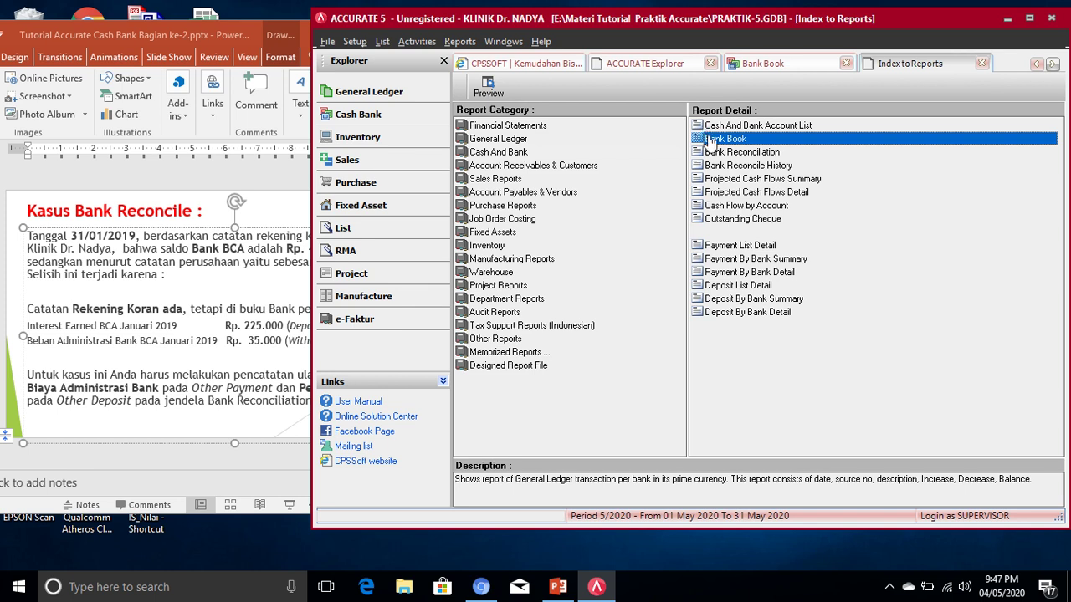
{"action": "double_click", "coordinate": [710, 142]}
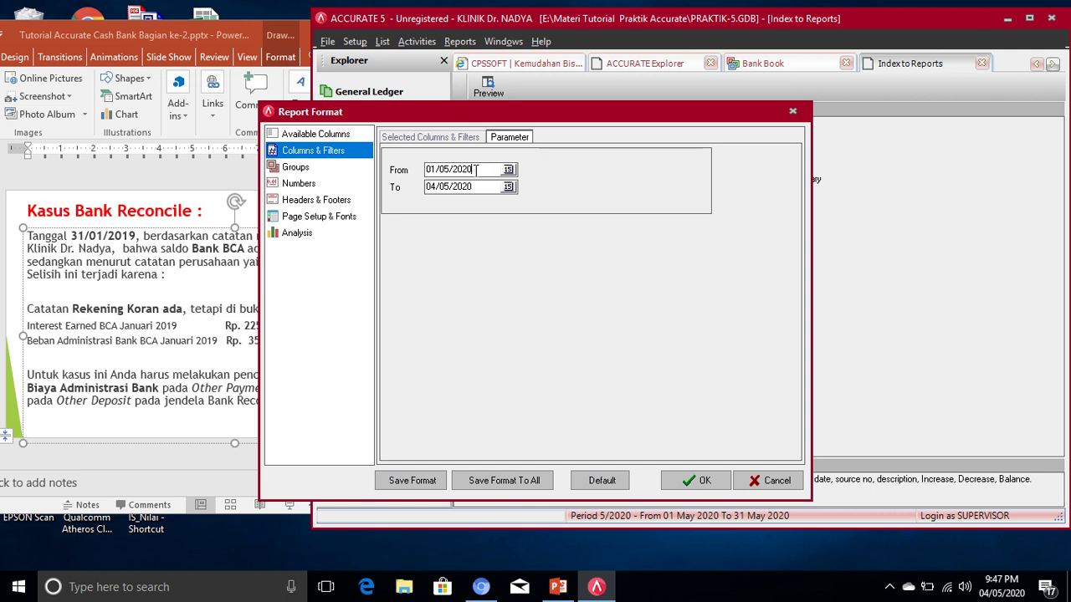
{"action": "left_click_drag", "start_coordinate": [474, 170], "coordinate": [444, 169]}
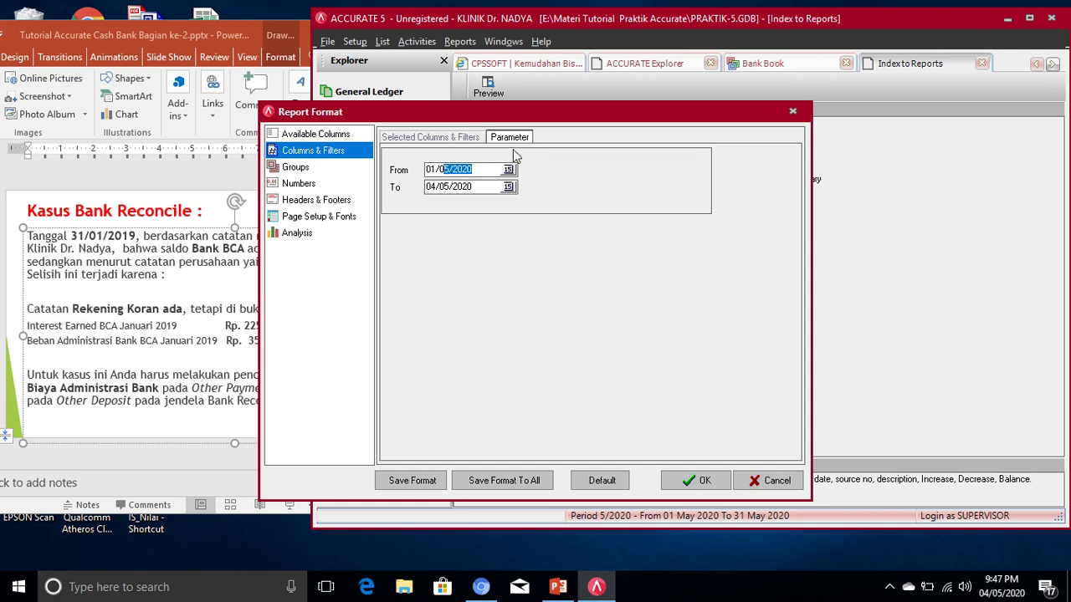
{"action": "type", "text": "1/19"}
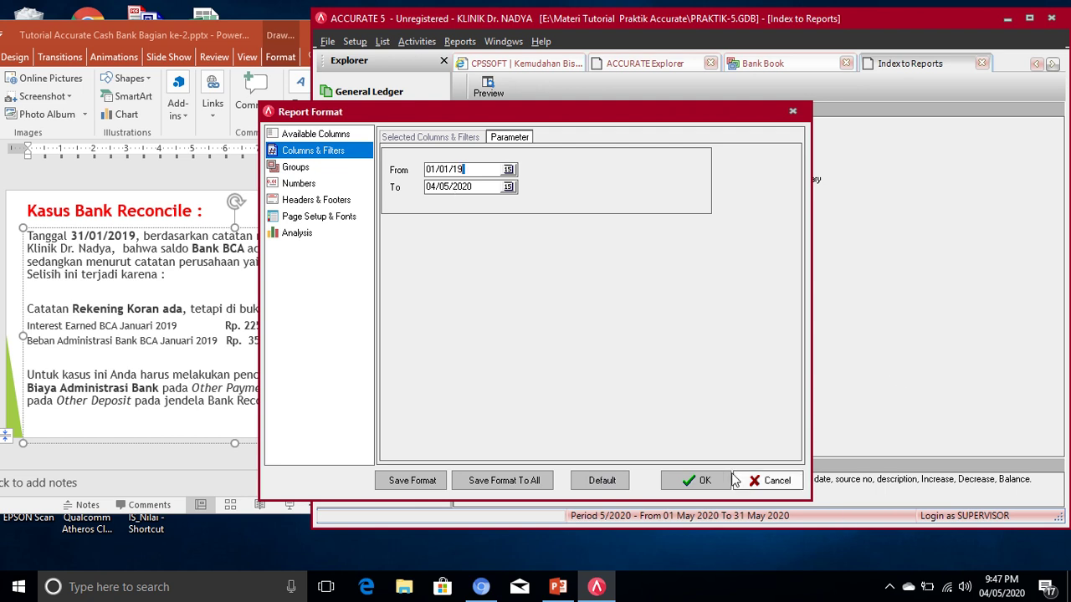
{"action": "left_click", "coordinate": [698, 480]}
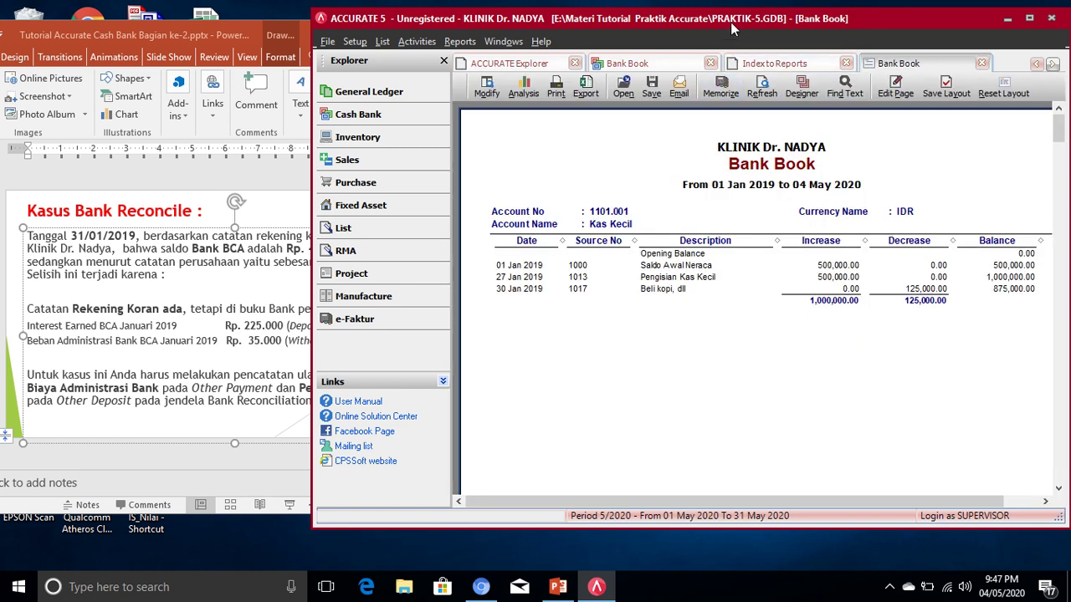
- Review the Bank Book report's transactions and balances for Kas Kecil, Kas Ditangan, Kas Ditangan USD and Kas Ditangan SGD
{"action": "left_click_drag", "start_coordinate": [730, 28], "coordinate": [623, 21]}
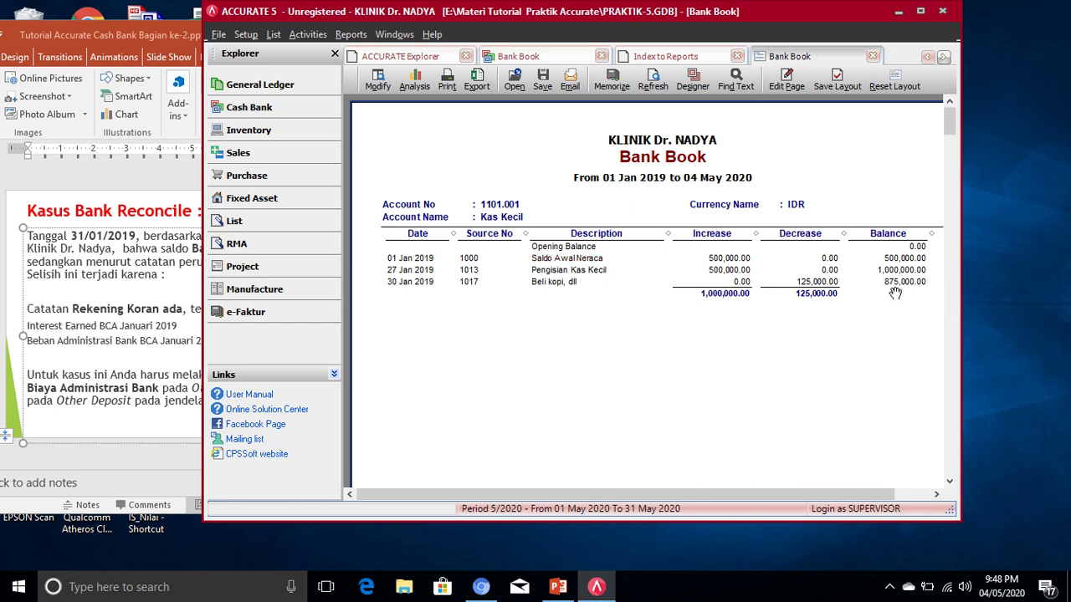
{"action": "left_click", "coordinate": [950, 482]}
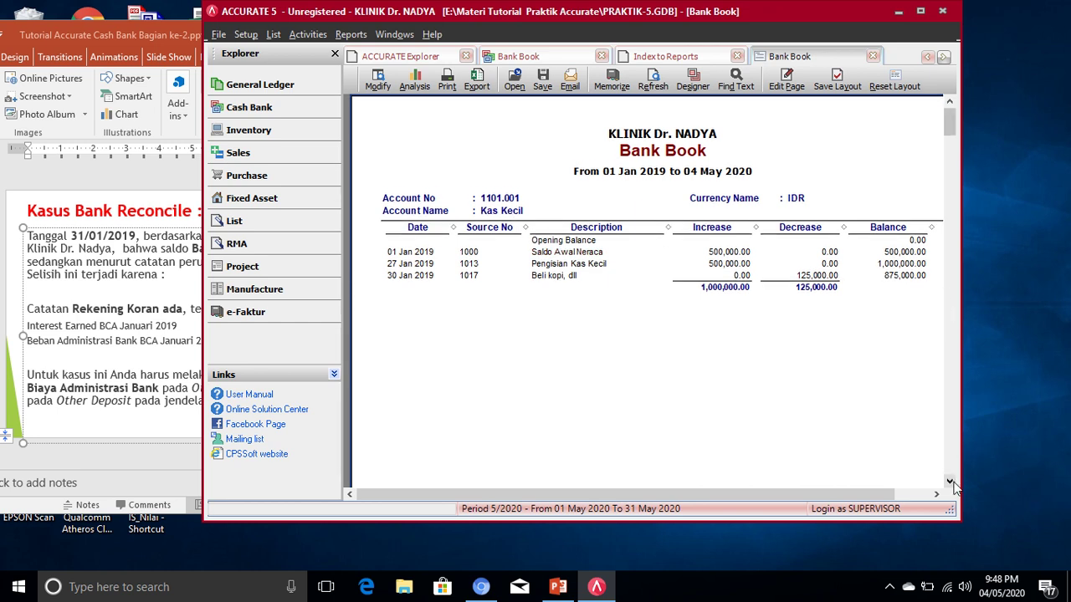
{"action": "left_click", "coordinate": [953, 483]}
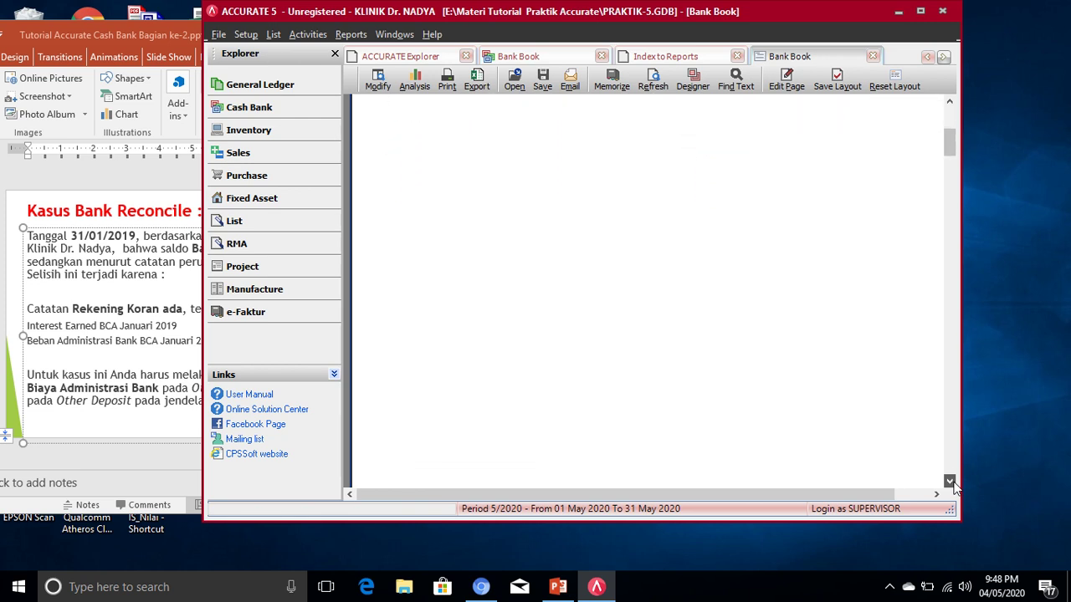
{"action": "left_click", "coordinate": [951, 482]}
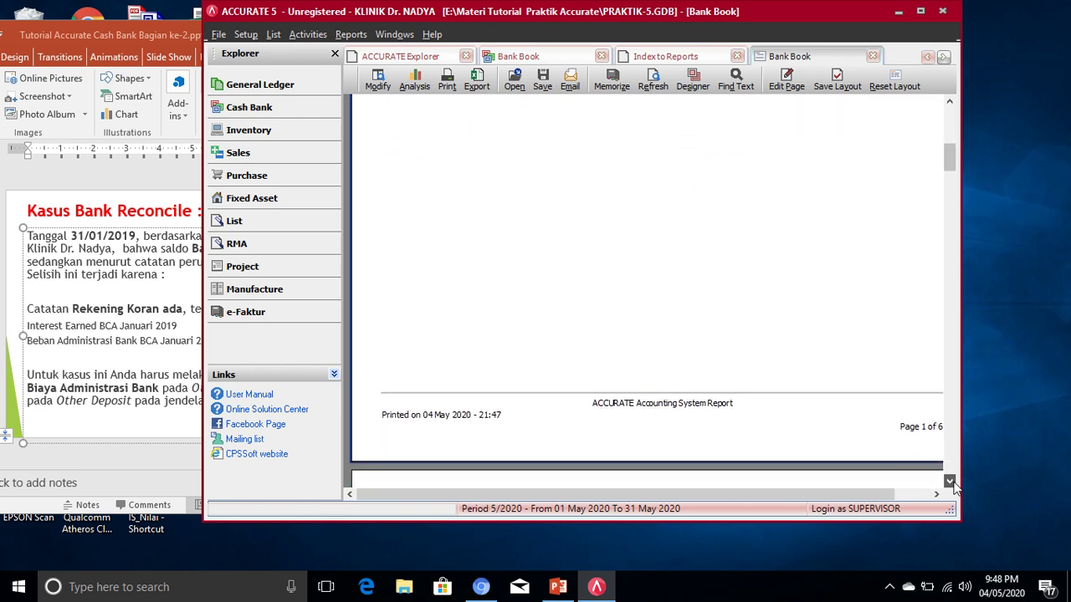
{"action": "left_click", "coordinate": [950, 482]}
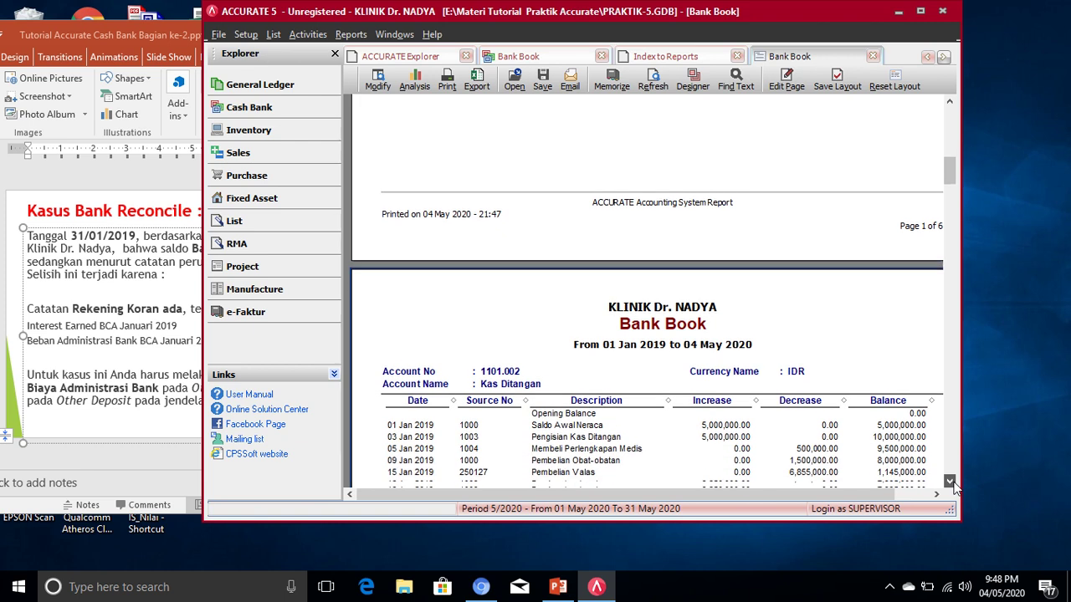
{"action": "left_click", "coordinate": [951, 482]}
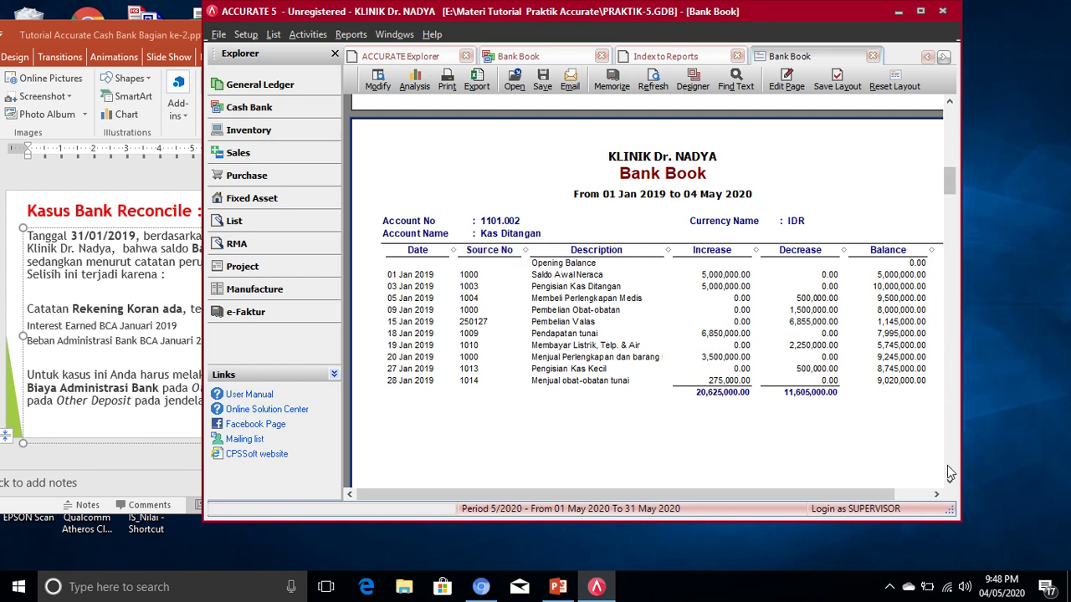
{"action": "scroll", "coordinate": [953, 471], "scroll_direction": "down", "scroll_amount": 10}
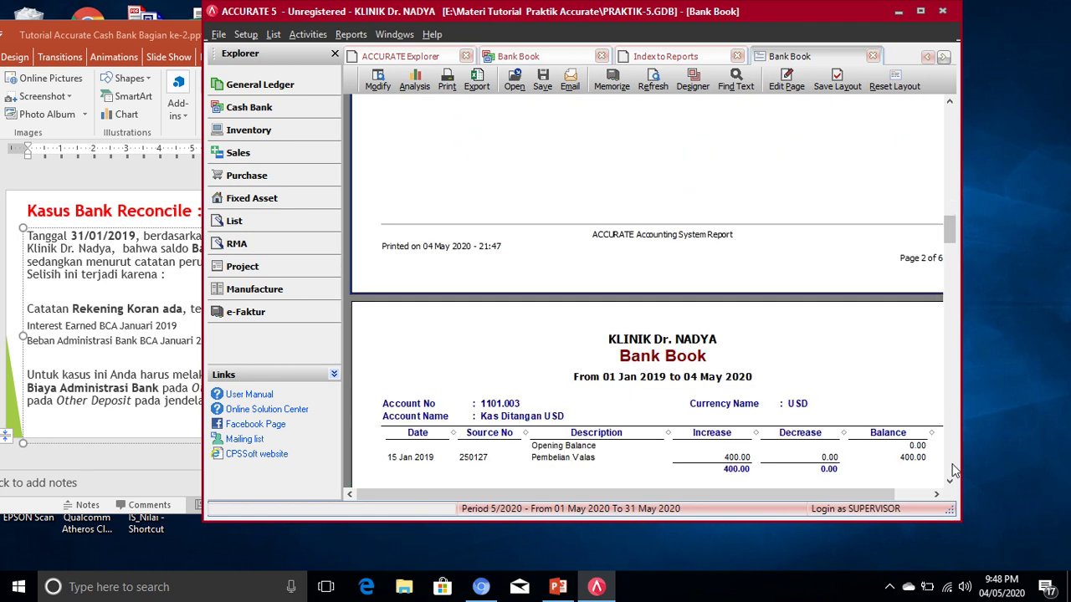
{"action": "scroll", "coordinate": [954, 471], "scroll_direction": "down", "scroll_amount": 5}
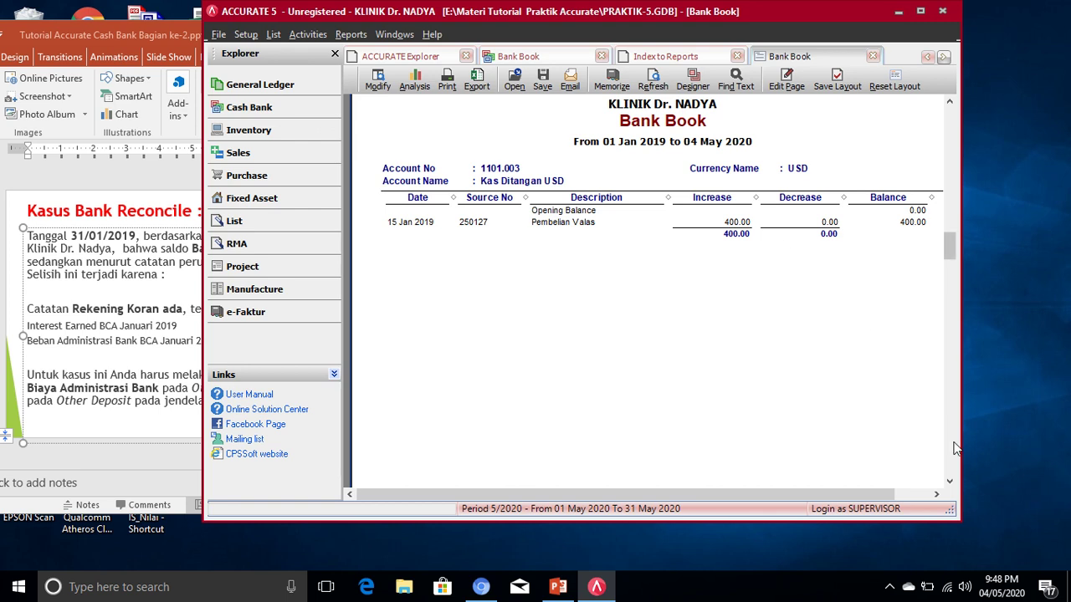
{"action": "scroll", "coordinate": [957, 450], "scroll_direction": "down", "scroll_amount": 10}
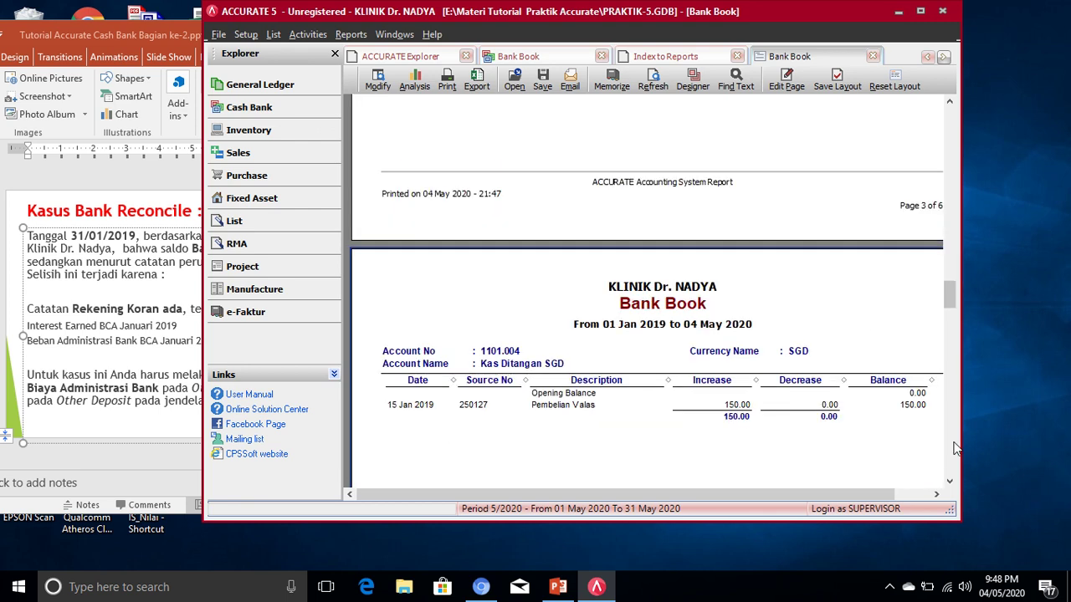
{"action": "scroll", "coordinate": [957, 450], "scroll_direction": "down", "scroll_amount": 5}
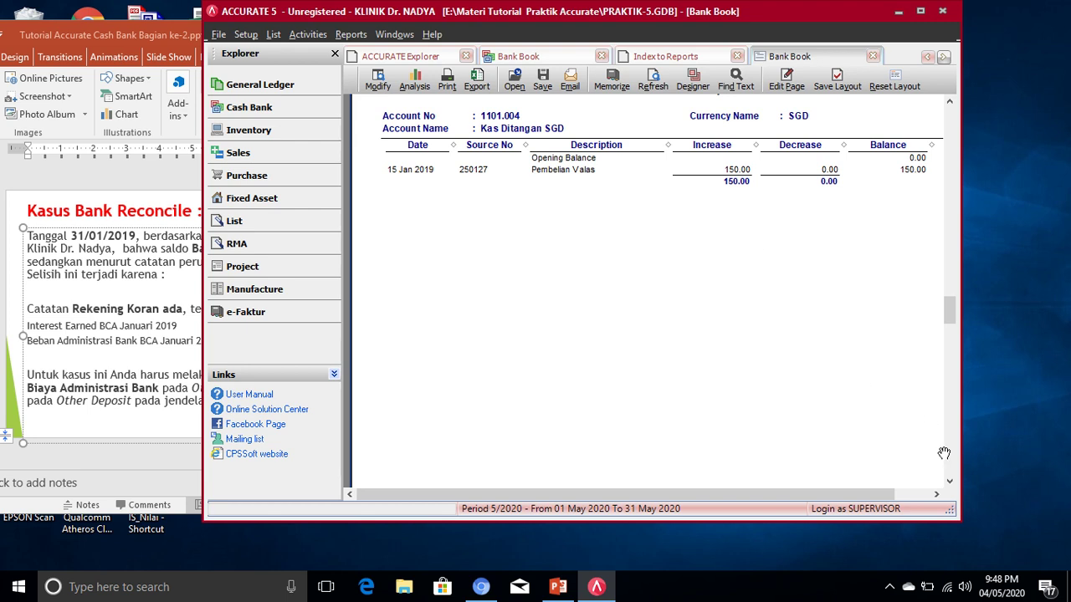
- Review the Bank Book report's transactions and closing balances for Bank BCA and Bank BNI
{"action": "scroll", "coordinate": [951, 459], "scroll_direction": "down", "scroll_amount": 8}
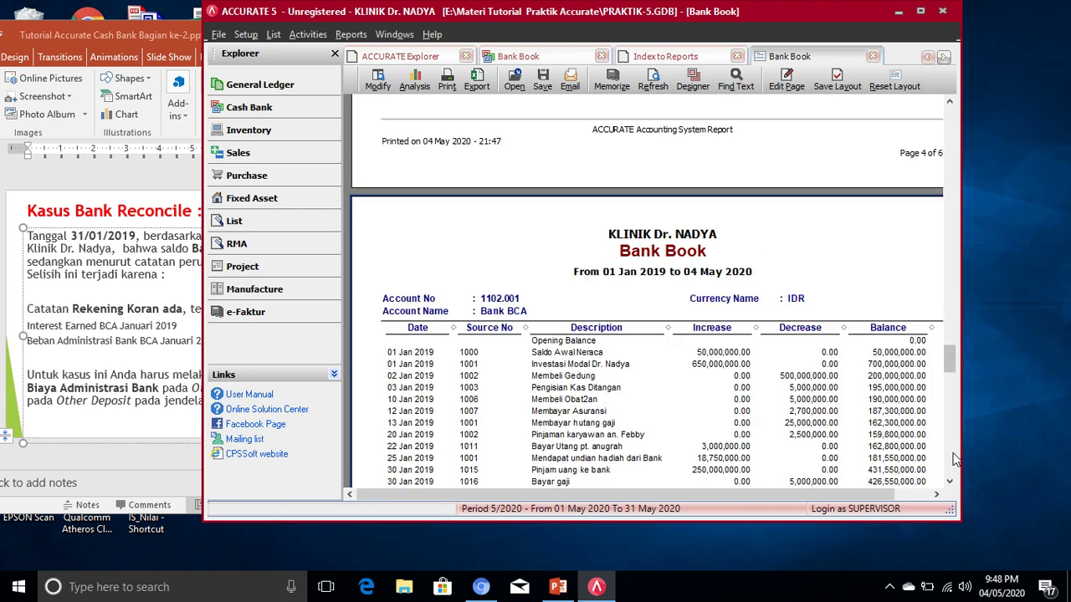
{"action": "scroll", "coordinate": [956, 460], "scroll_direction": "down", "scroll_amount": 7}
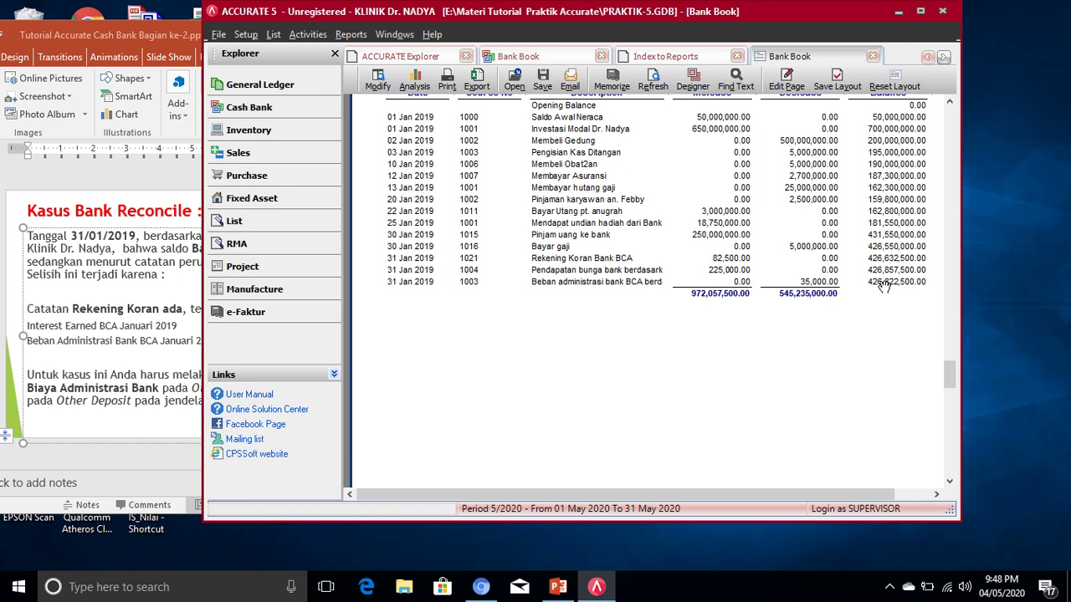
{"action": "scroll", "coordinate": [952, 465], "scroll_direction": "down", "scroll_amount": 3}
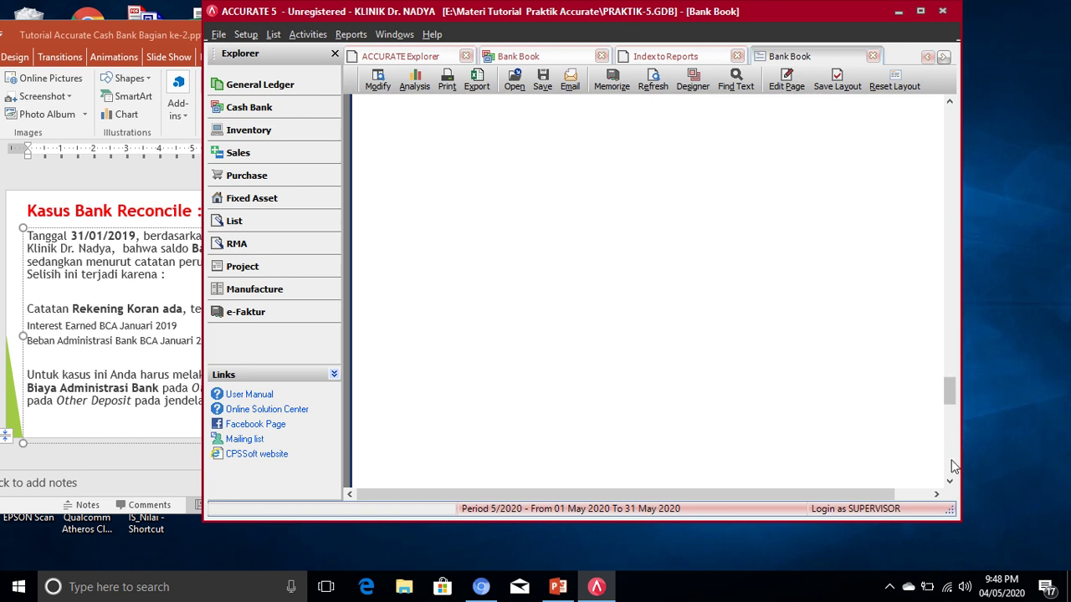
{"action": "scroll", "coordinate": [954, 466], "scroll_direction": "down", "scroll_amount": 3}
{"action": "scroll", "coordinate": [954, 466], "scroll_direction": "down", "scroll_amount": 3}
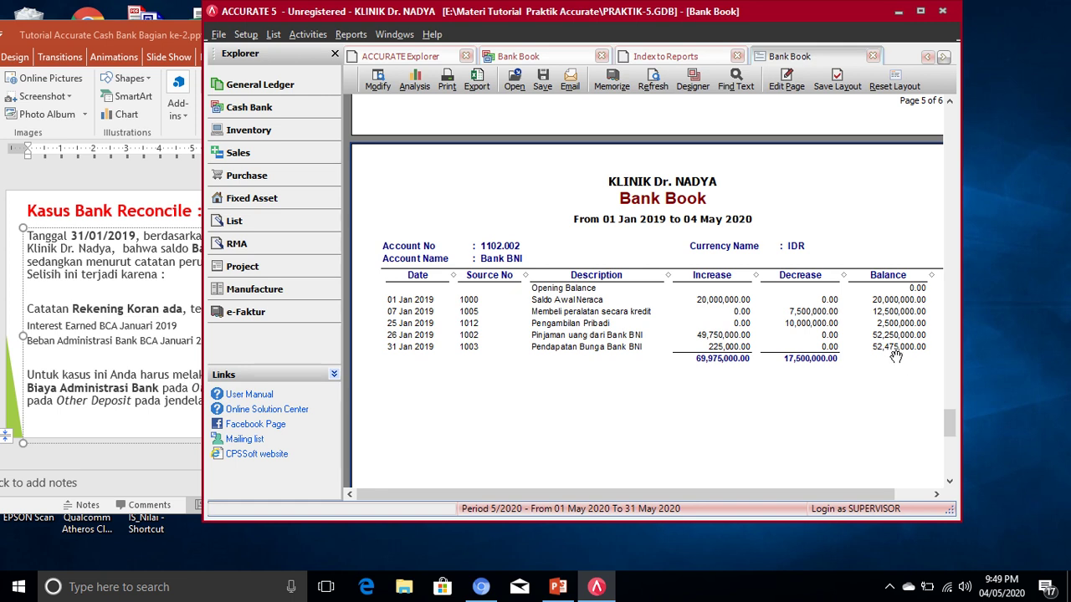
{"action": "scroll", "coordinate": [896, 355], "scroll_direction": "down", "scroll_amount": 1}
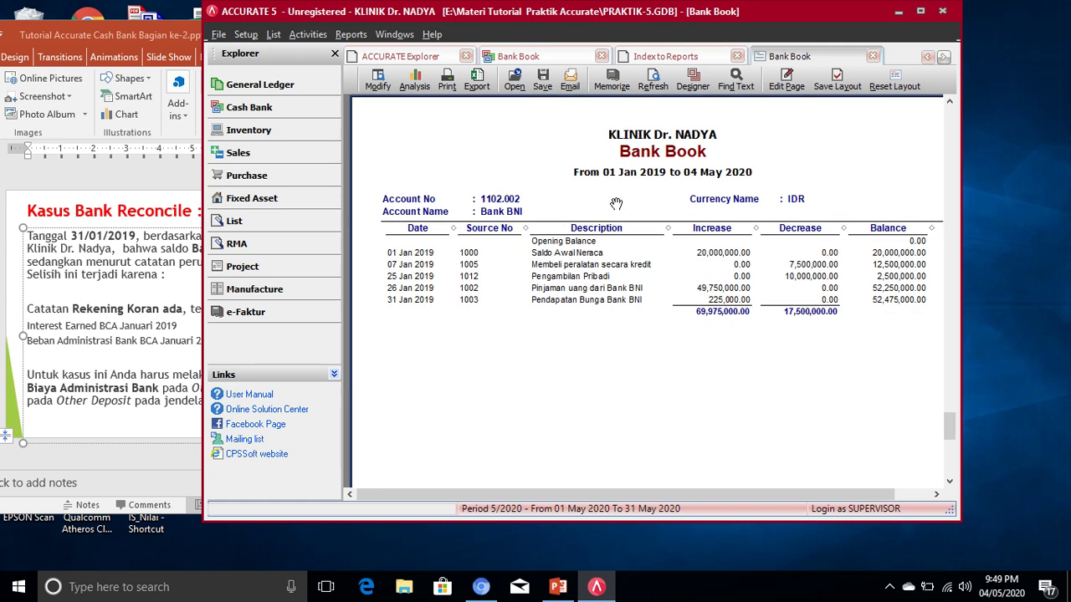
- Close the Bank Book report and generate the Bank Reconciliation report as of 31/01/19
{"action": "left_click", "coordinate": [874, 55]}
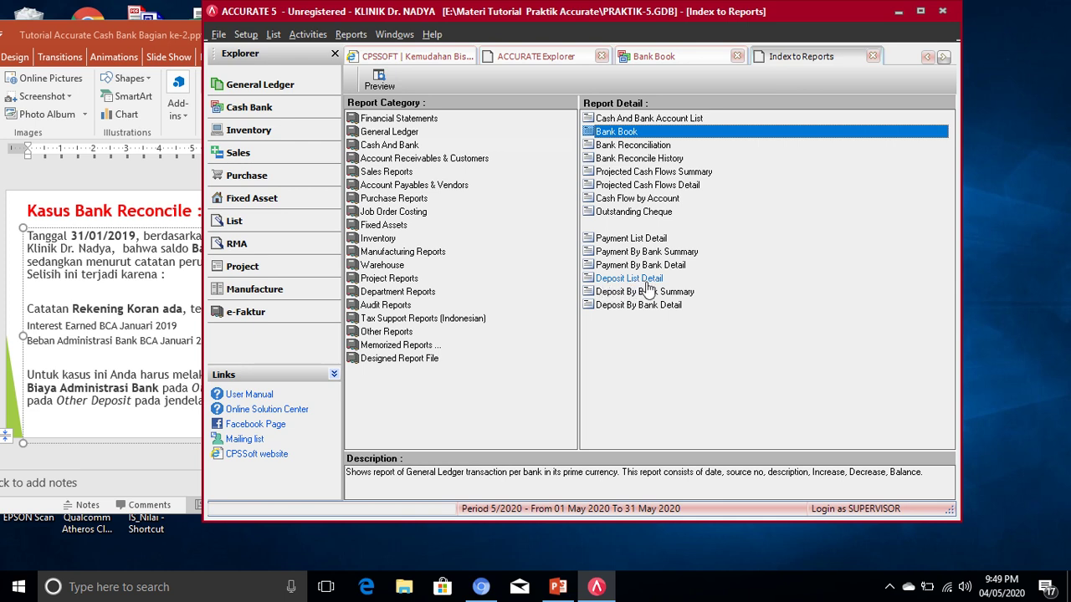
{"action": "left_click", "coordinate": [626, 147]}
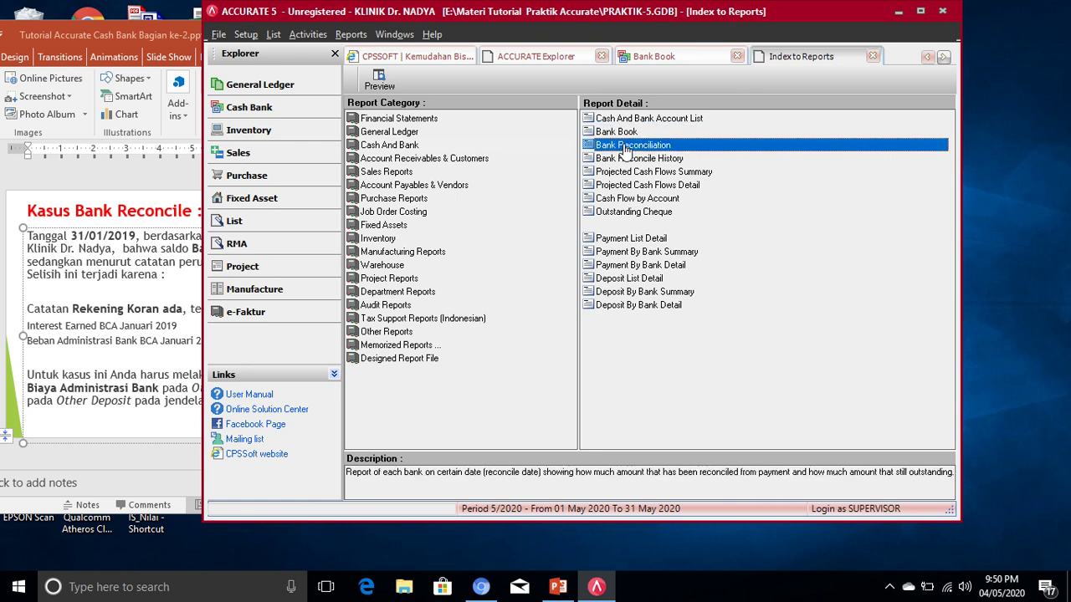
{"action": "double_click", "coordinate": [626, 146]}
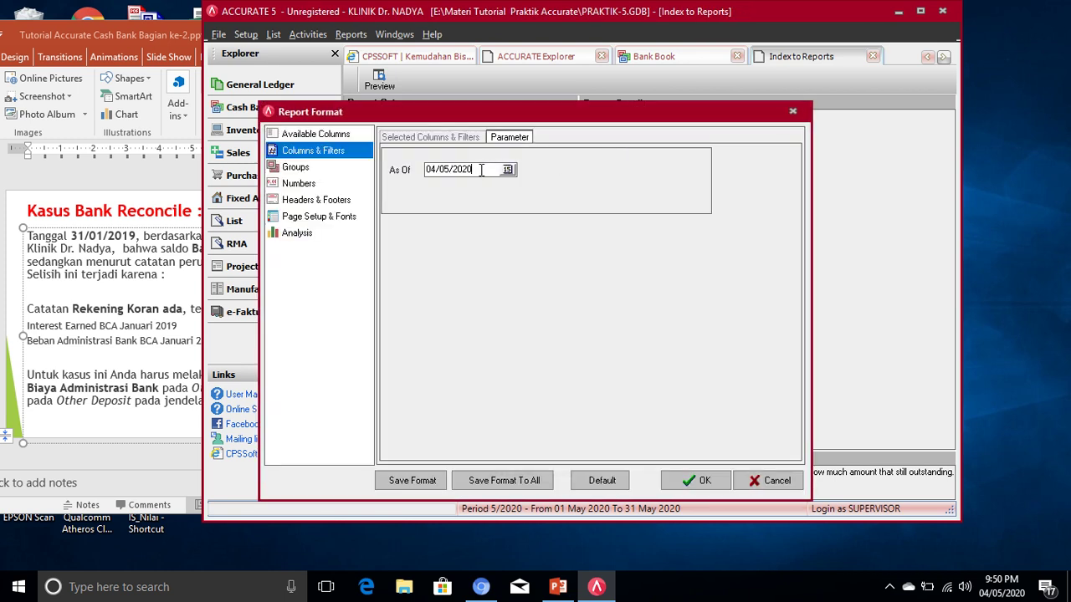
{"action": "left_click_drag", "start_coordinate": [481, 170], "coordinate": [428, 161]}
{"action": "type", "text": "31/01/19"}
{"action": "left_click", "coordinate": [699, 480]}
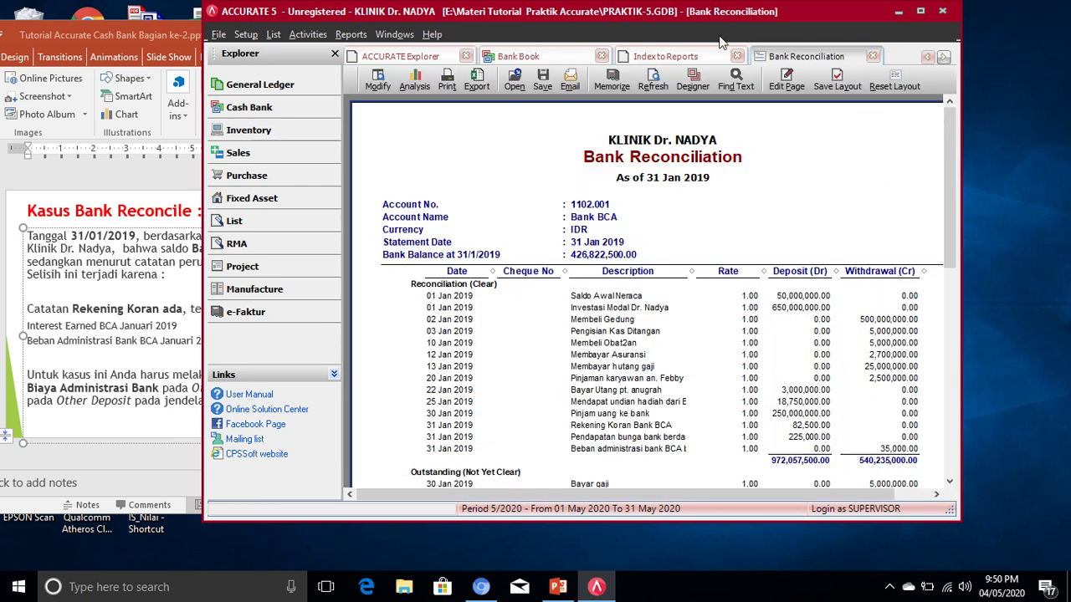
- Maximize the ACCURATE window and examine the cleared and outstanding Bank BCA transactions in the Bank Reconciliation report
{"action": "left_click_drag", "start_coordinate": [632, 15], "coordinate": [436, 15]}
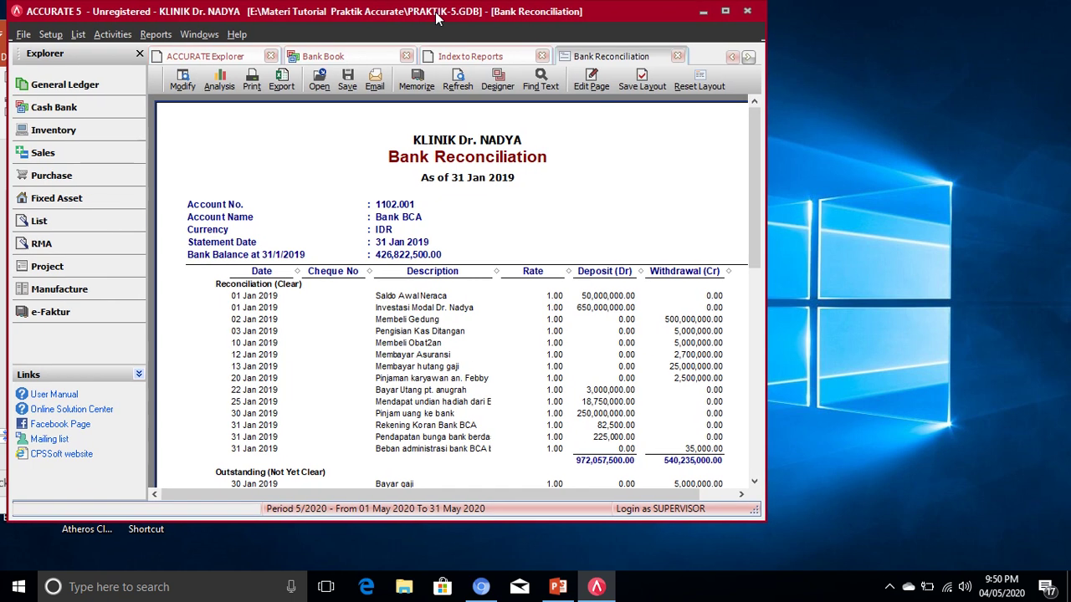
{"action": "left_click", "coordinate": [726, 12]}
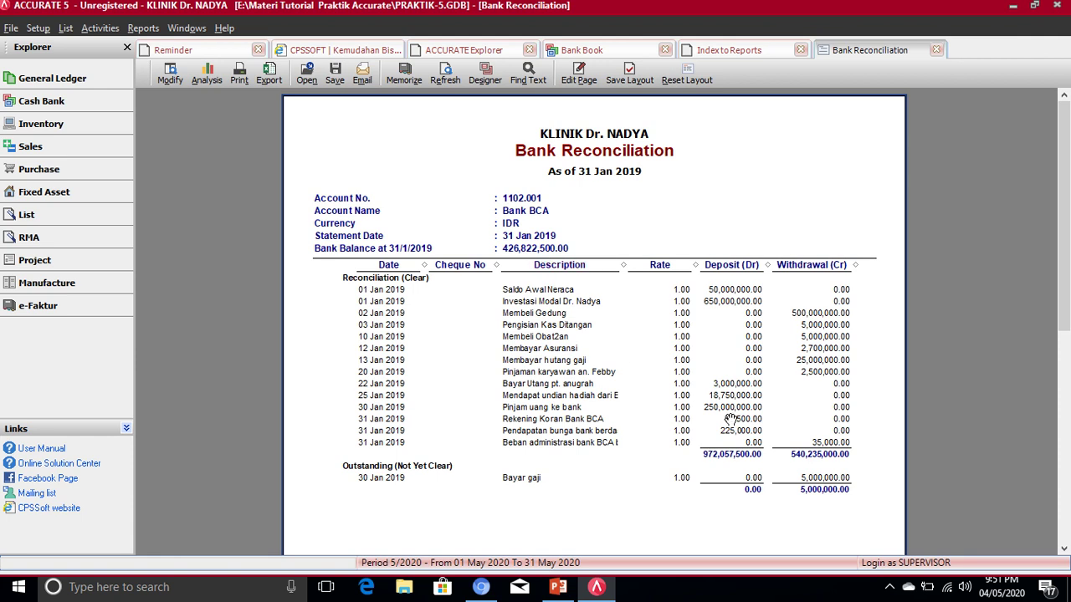
{"action": "scroll", "coordinate": [763, 435], "scroll_direction": "down", "scroll_amount": 4}
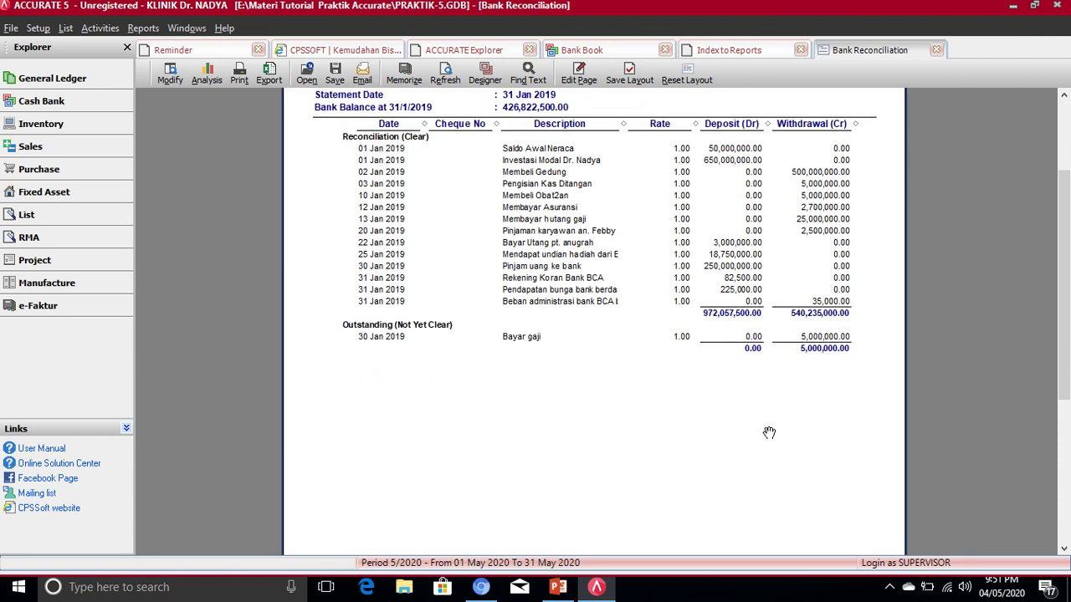
{"action": "scroll", "coordinate": [769, 432], "scroll_direction": "down", "scroll_amount": 5}
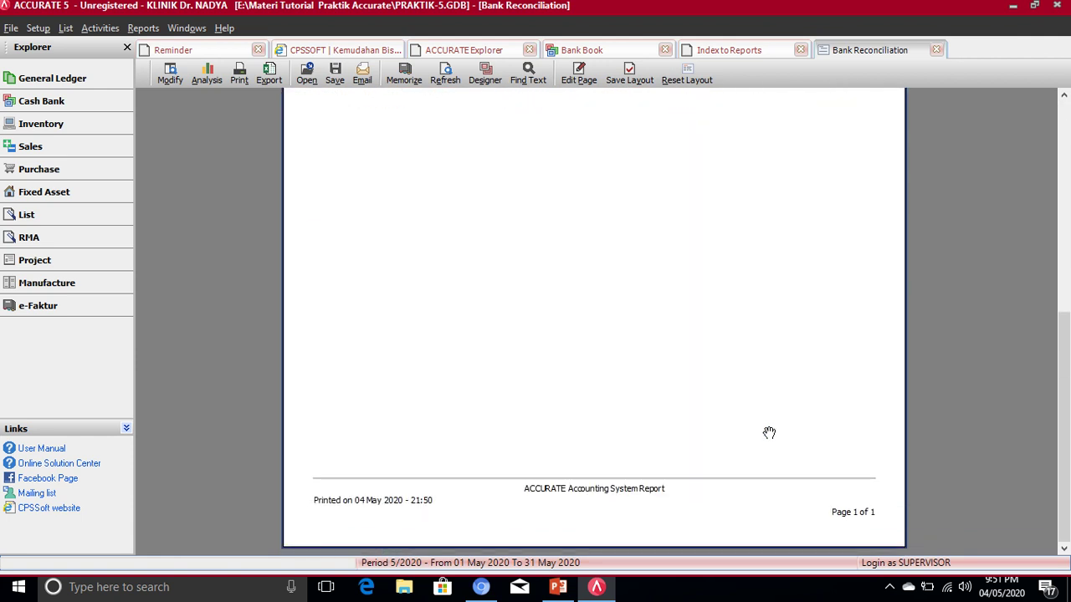
{"action": "scroll", "coordinate": [769, 433], "scroll_direction": "up", "scroll_amount": 8}
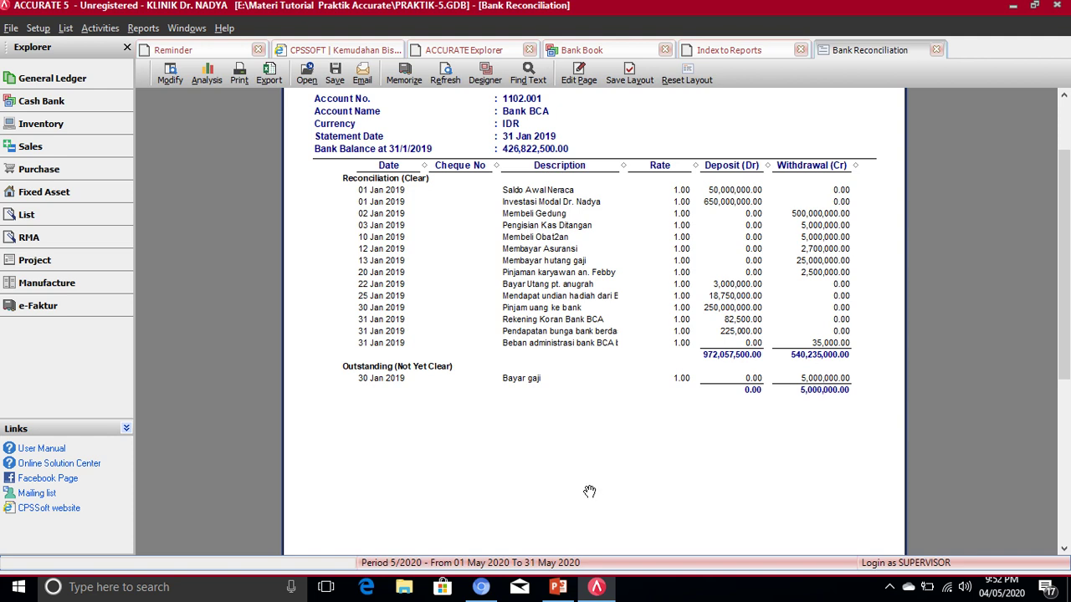
- Switch to PowerPoint to highlight the slide's Bank BCA statement balance, then open Calculator, shrink its window and move it beside the slide text
{"action": "left_click", "coordinate": [558, 587]}
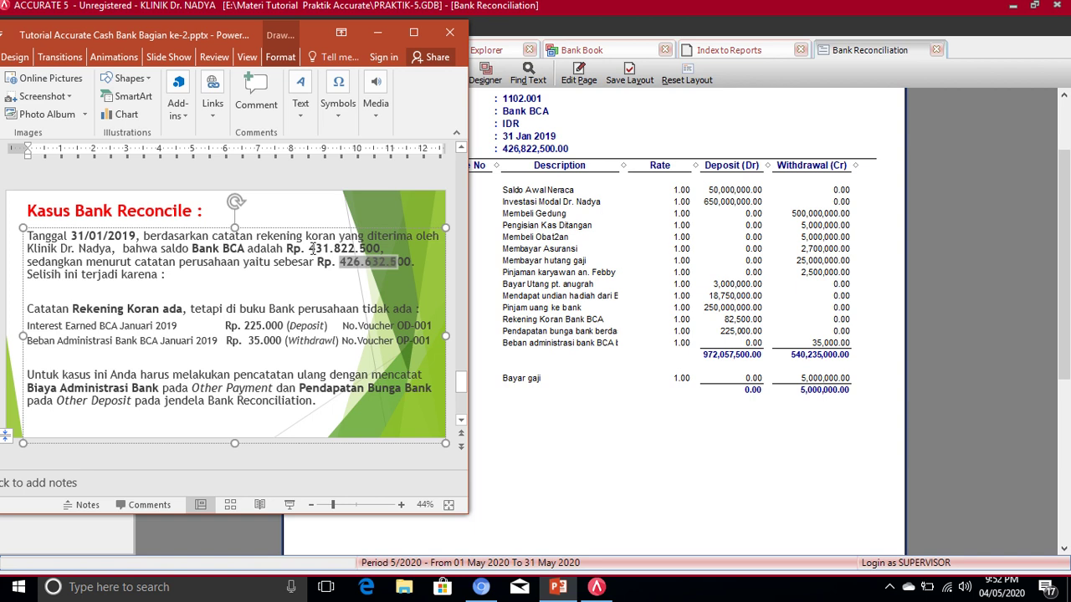
{"action": "left_click_drag", "start_coordinate": [310, 249], "coordinate": [381, 250]}
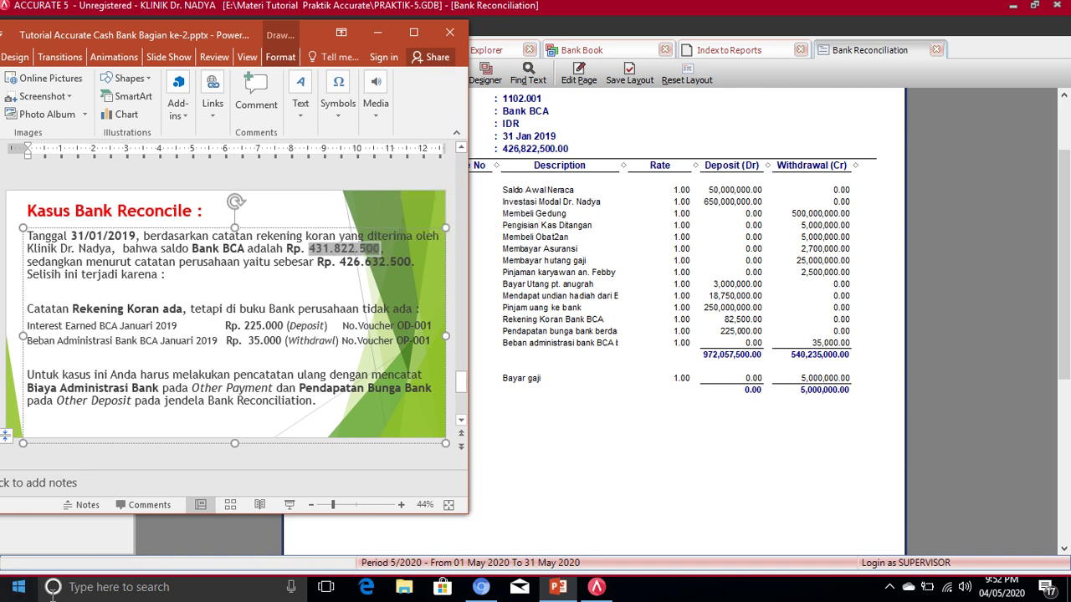
{"action": "left_click", "coordinate": [96, 586]}
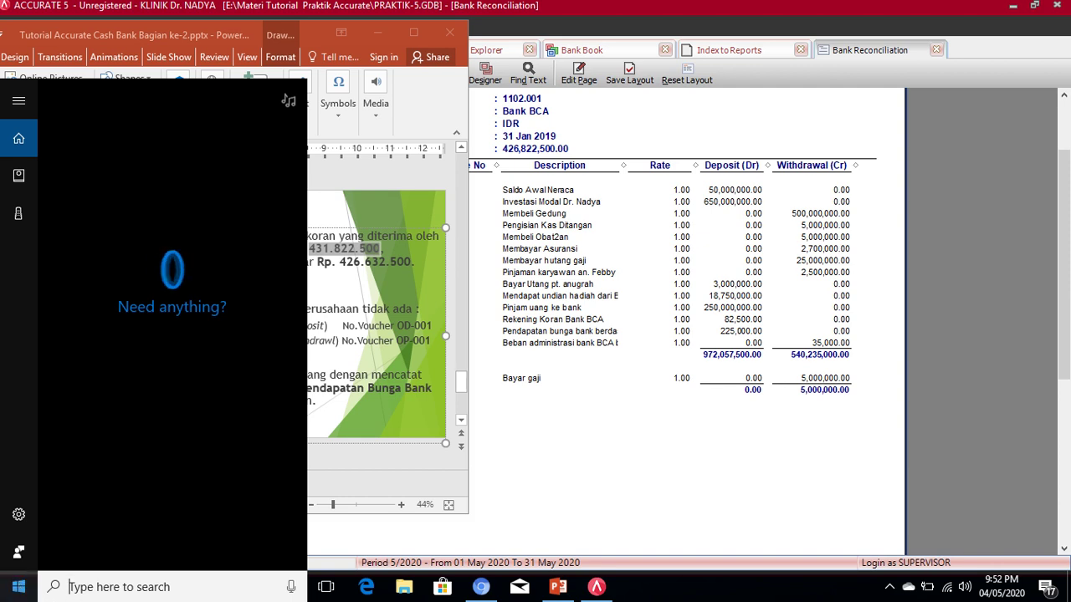
{"action": "type", "text": "c"}
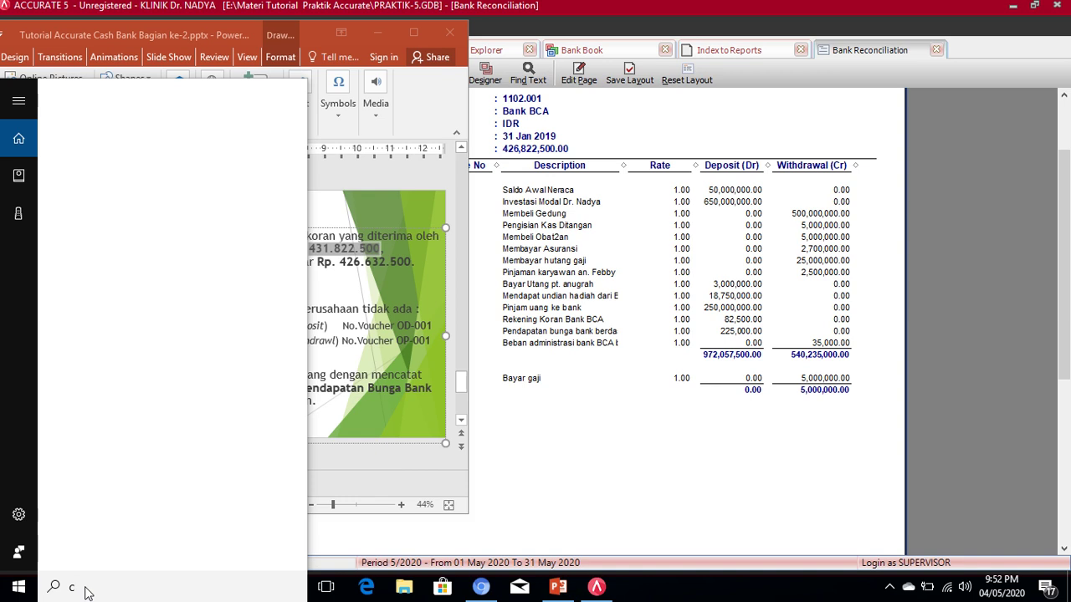
{"action": "type", "text": "ala"}
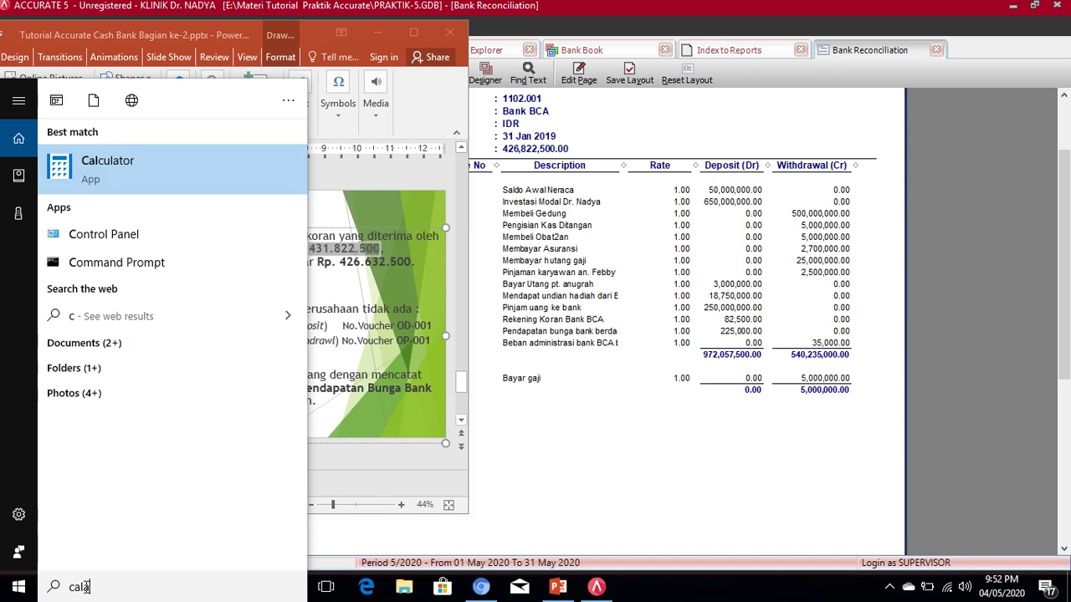
{"action": "left_click", "coordinate": [117, 167]}
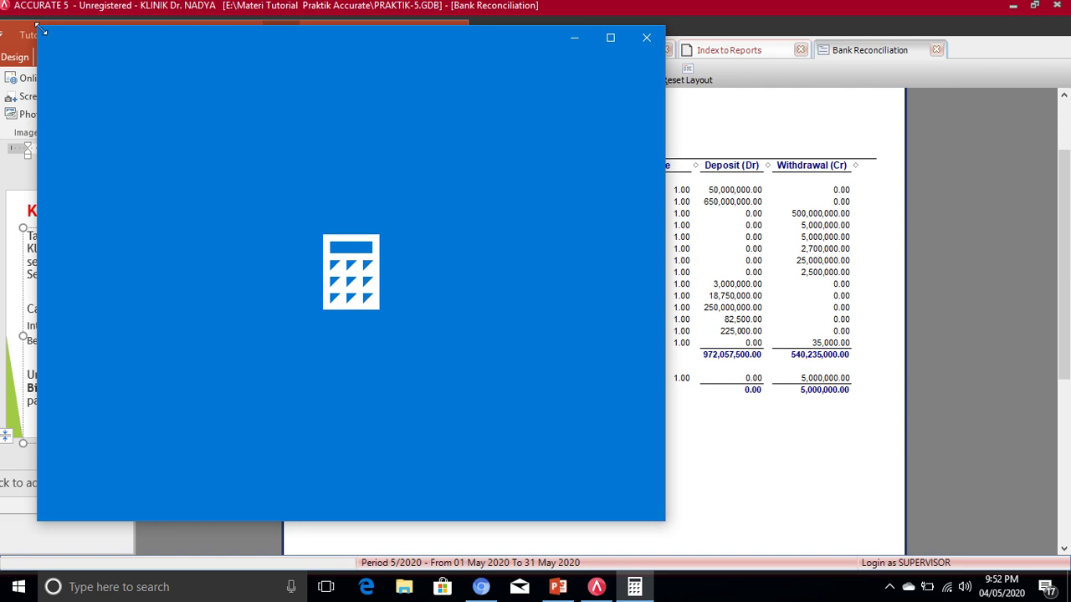
{"action": "left_click_drag", "start_coordinate": [38, 33], "coordinate": [314, 163]}
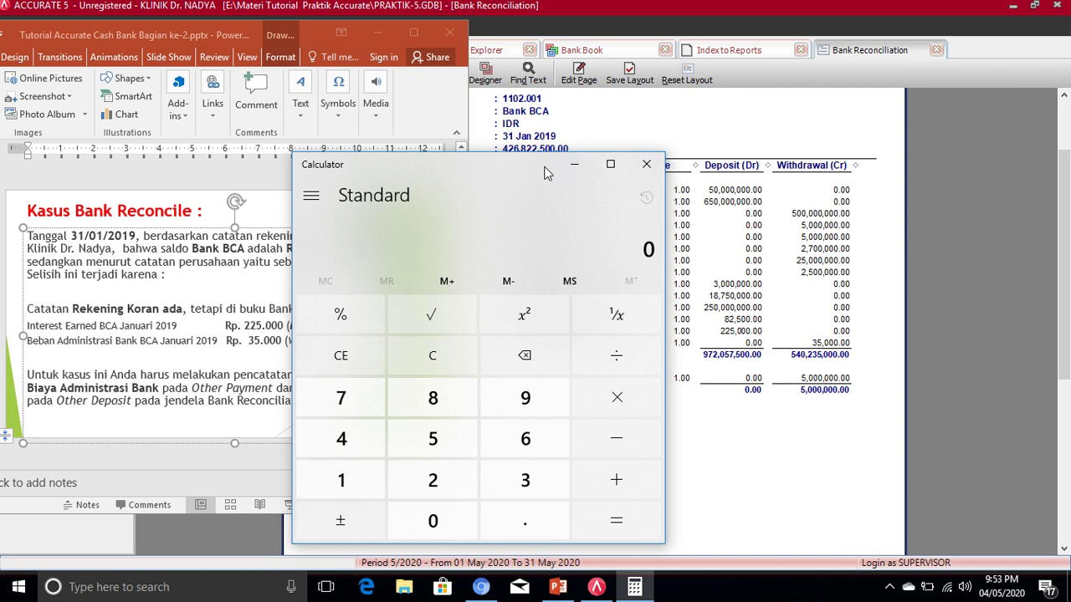
{"action": "left_click_drag", "start_coordinate": [543, 174], "coordinate": [651, 201]}
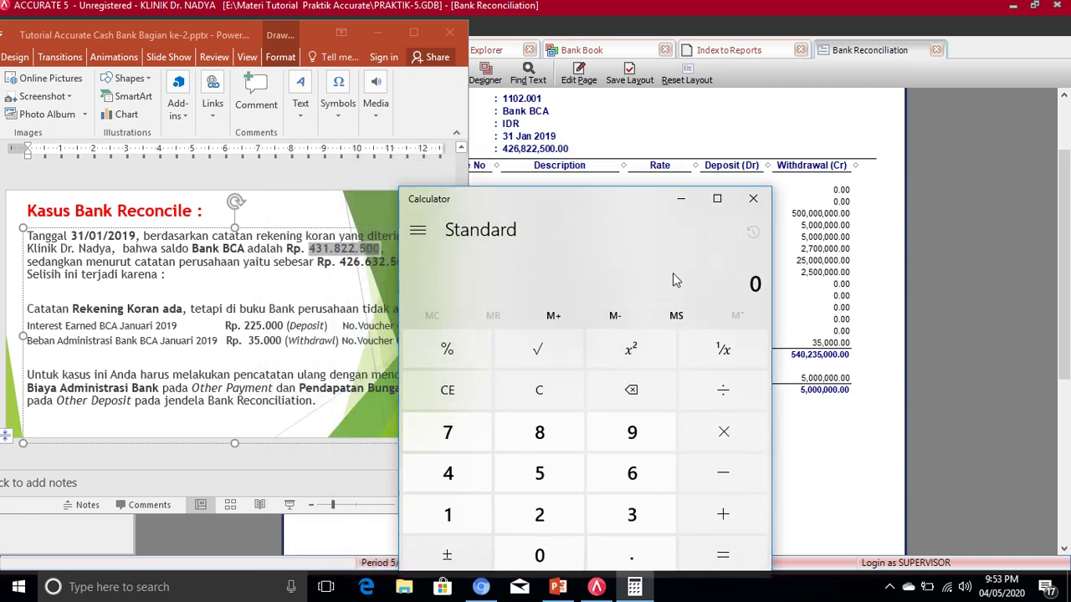
- Enter the Bank Reconciliation report's Bank BCA balance, 426,822,500, in Calculator after bringing up the report to read it
{"action": "left_click", "coordinate": [469, 472]}
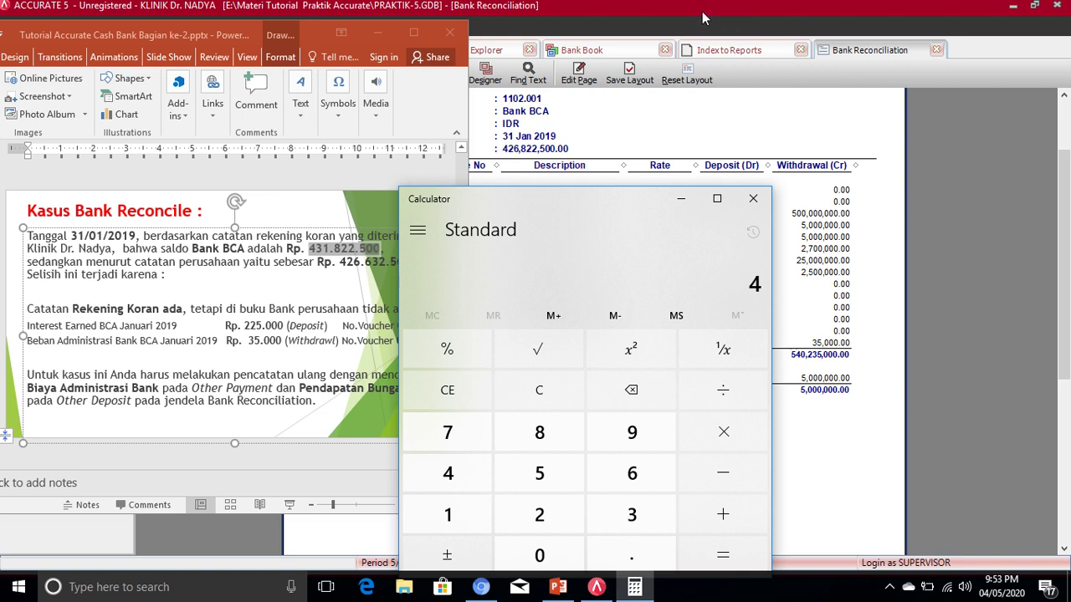
{"action": "left_click", "coordinate": [719, 125]}
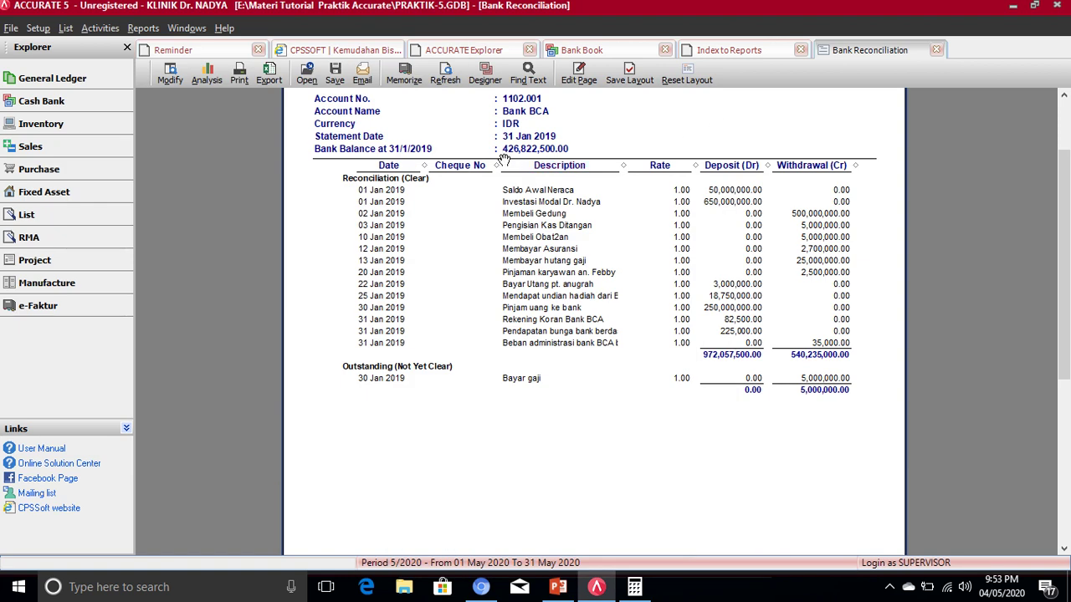
{"action": "left_click", "coordinate": [634, 588]}
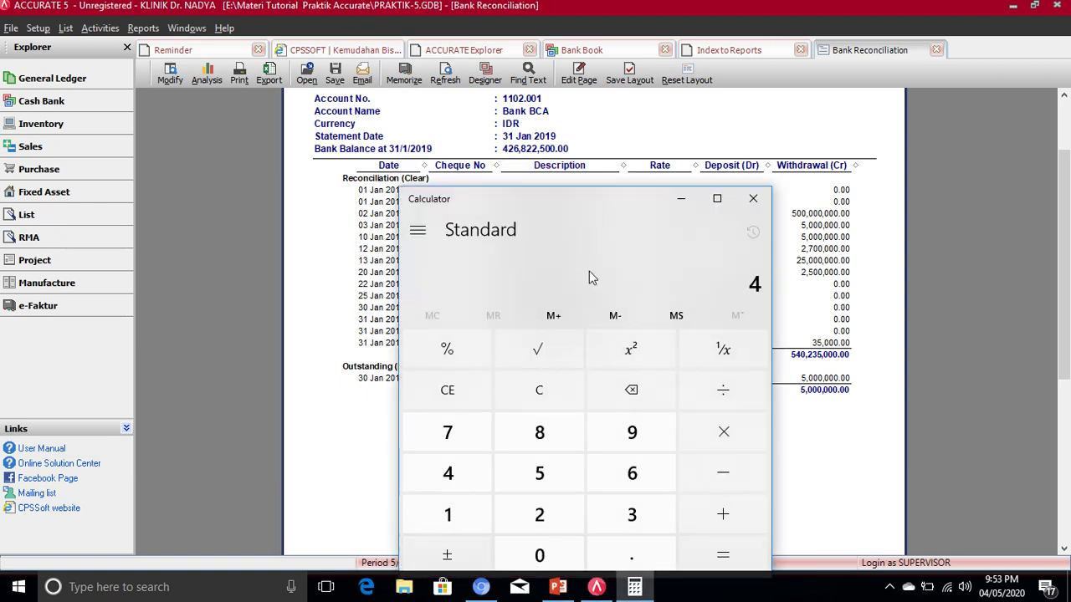
{"action": "type", "text": "2"}
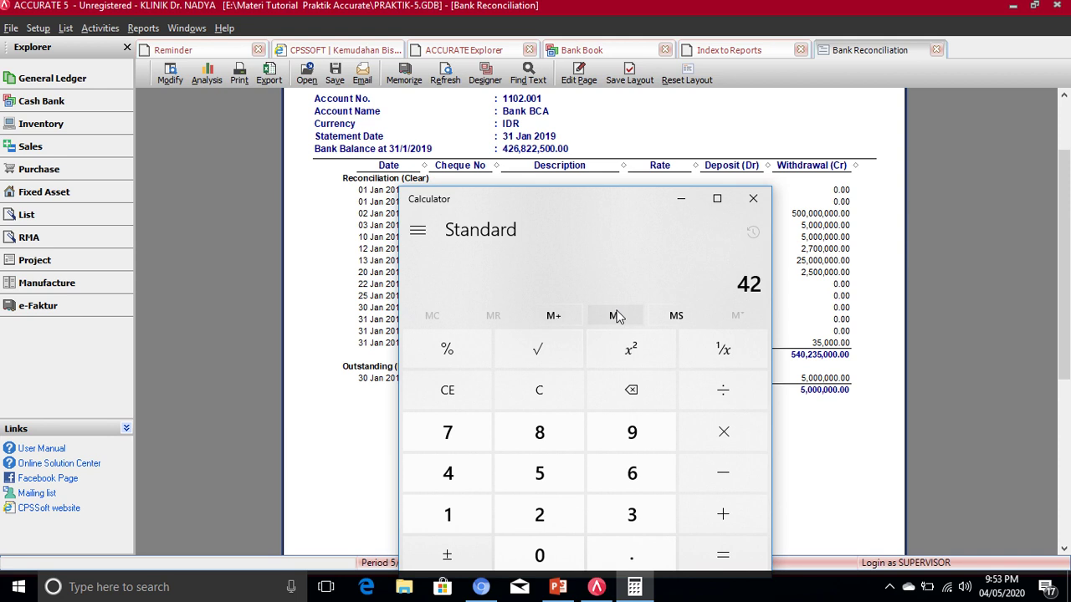
{"action": "type", "text": "6,822"}
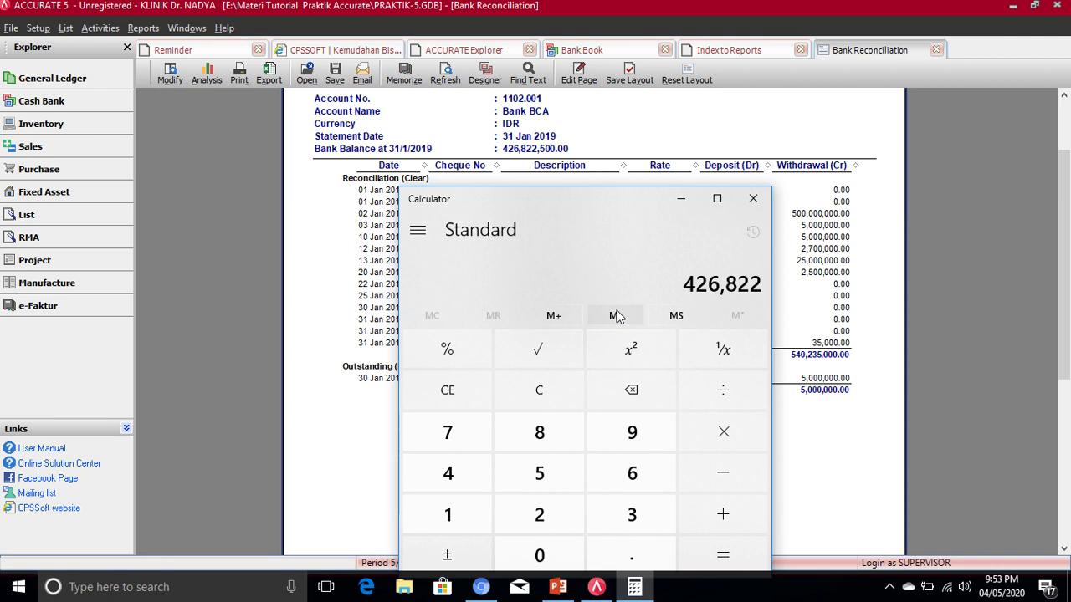
{"action": "type", "text": ",500"}
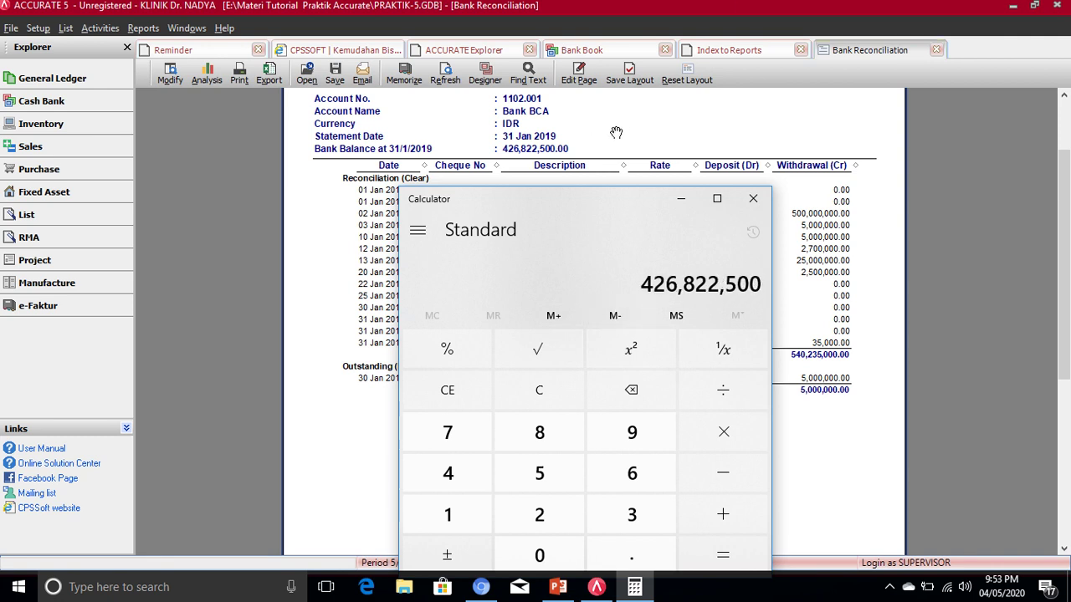
- Move Calculator off the report's amount columns and add the outstanding withdrawal of 5,000,000 to the entered balance
{"action": "left_click_drag", "start_coordinate": [662, 202], "coordinate": [484, 193]}
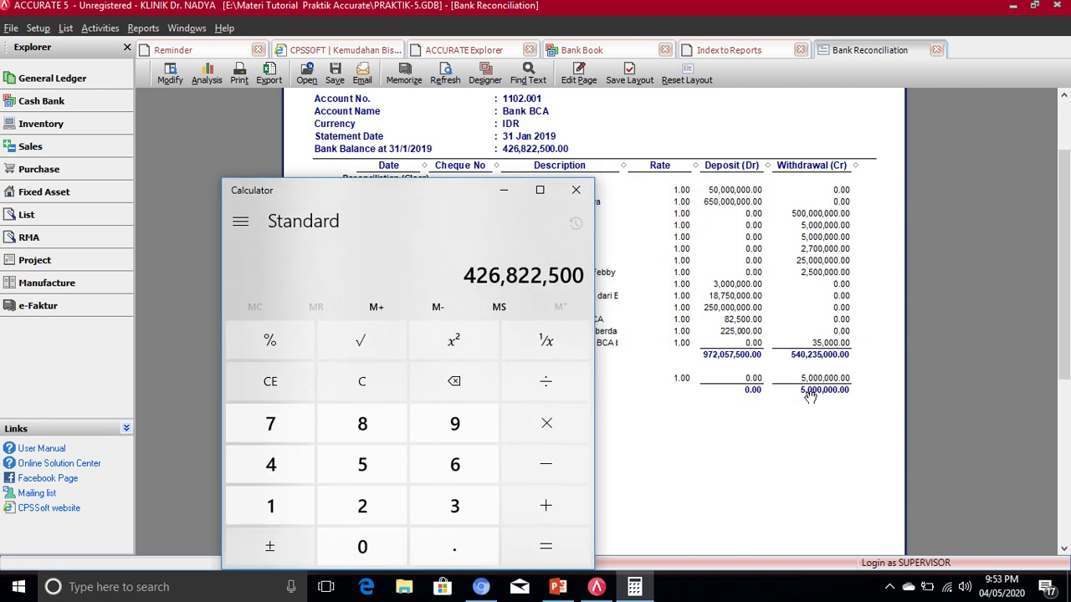
{"action": "left_click", "coordinate": [548, 509]}
{"action": "type", "text": "5,000"}
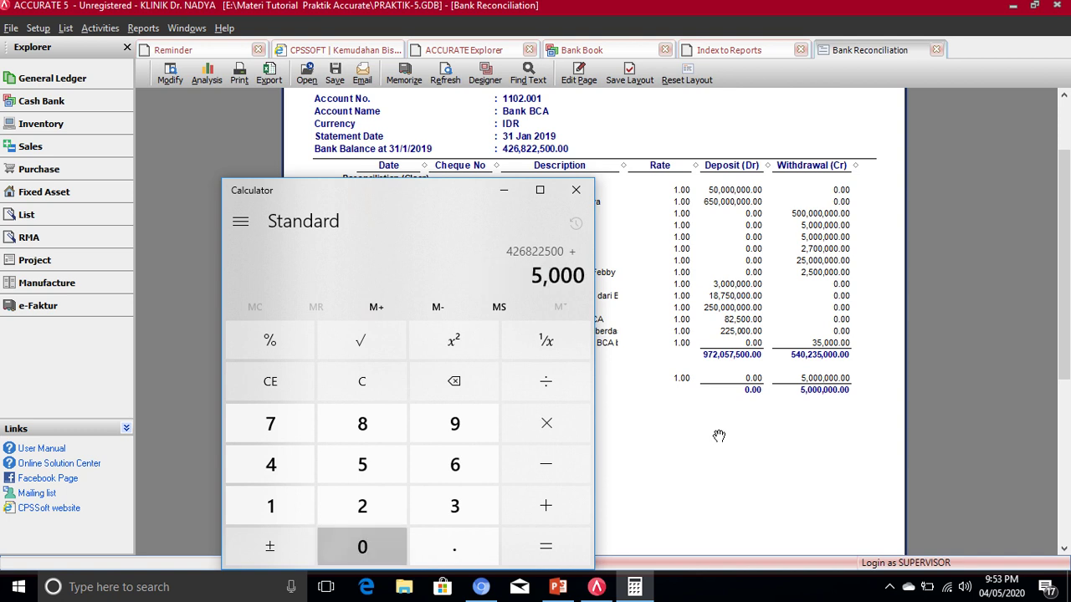
{"action": "type", "text": ",000"}
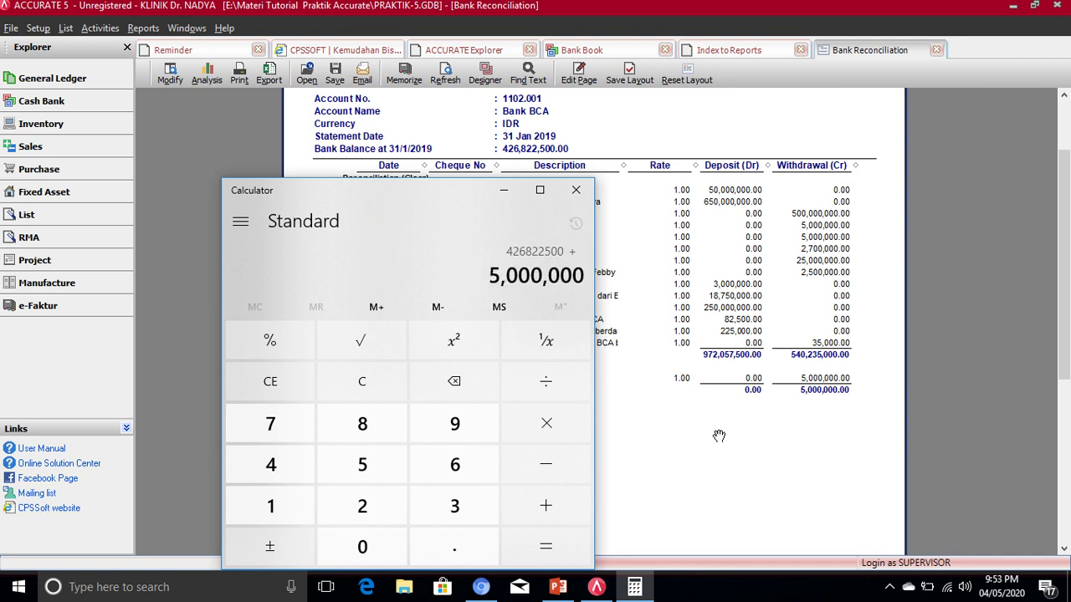
{"action": "key", "text": "Return"}
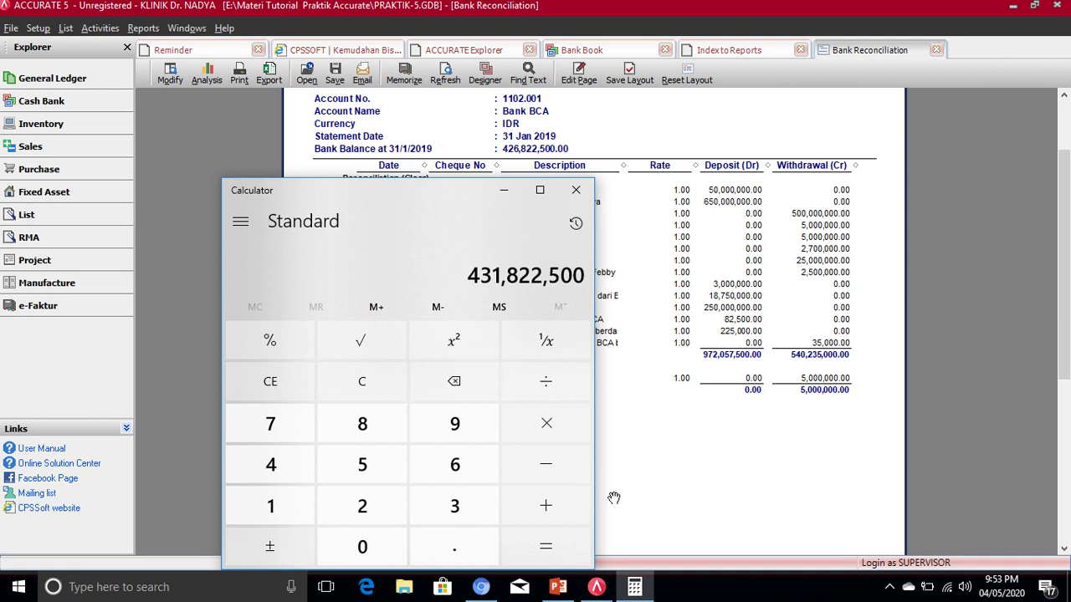
- Switch to PowerPoint, place Calculator beside the slide, and highlight the start of the Bank BCA statement balance to compare it with the sum
{"action": "left_click", "coordinate": [557, 589]}
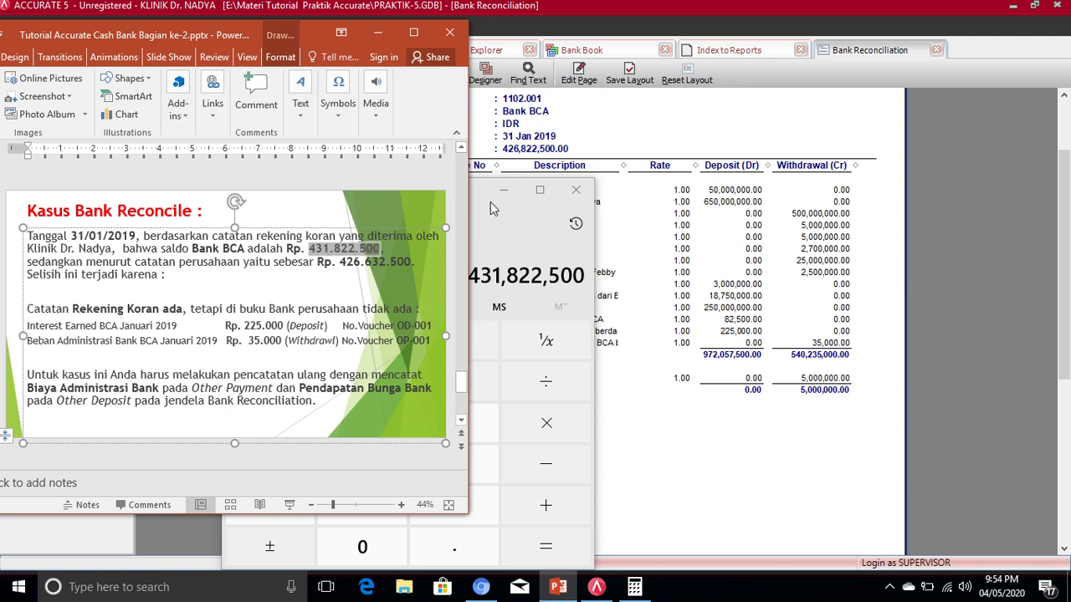
{"action": "left_click", "coordinate": [518, 214]}
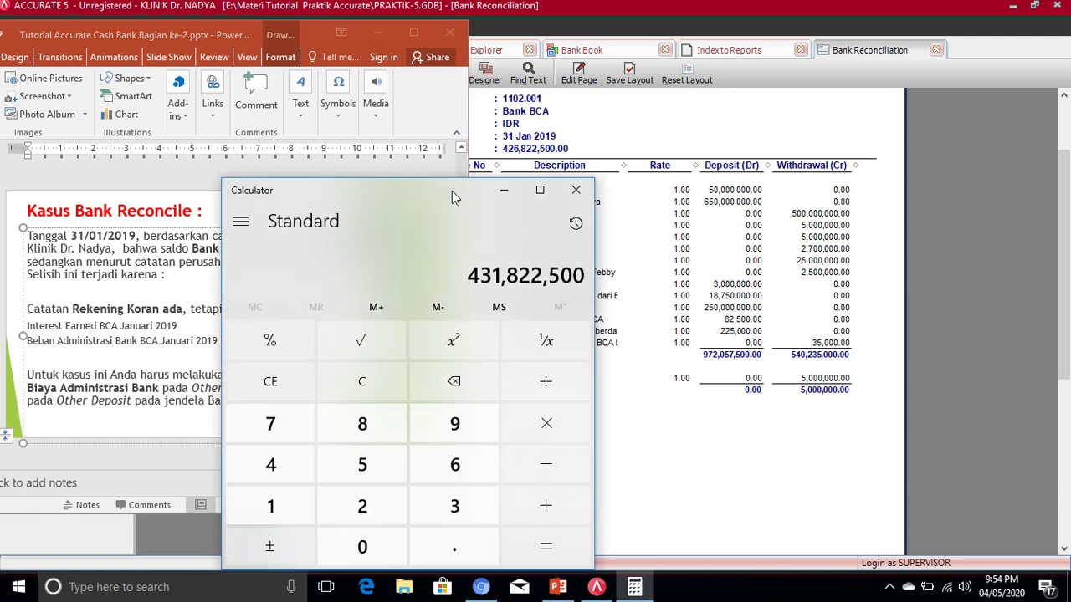
{"action": "left_click_drag", "start_coordinate": [452, 197], "coordinate": [719, 157]}
{"action": "left_click", "coordinate": [326, 258]}
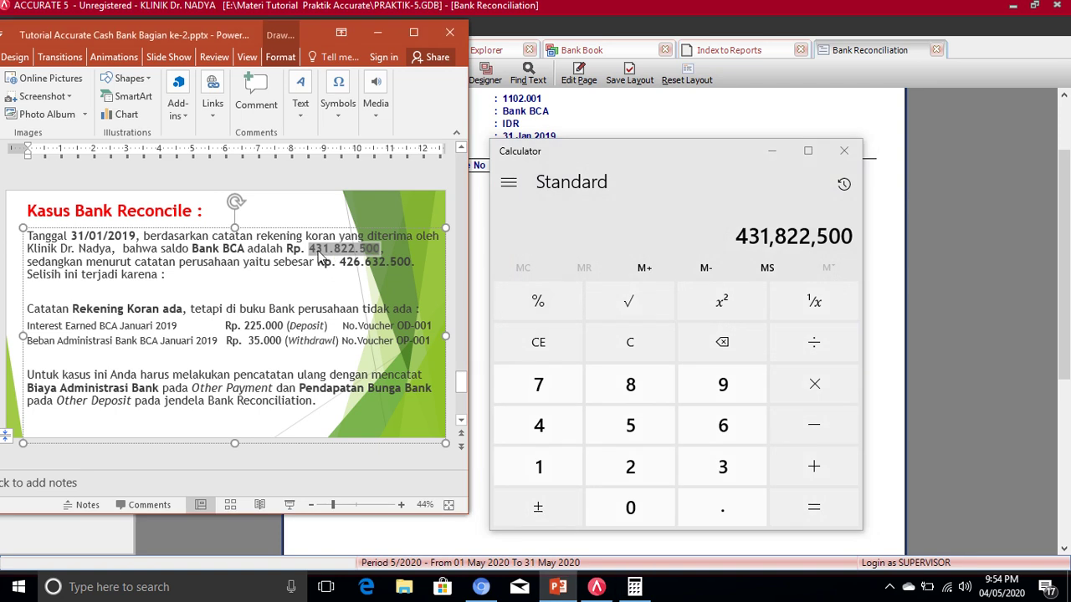
{"action": "left_click", "coordinate": [305, 249]}
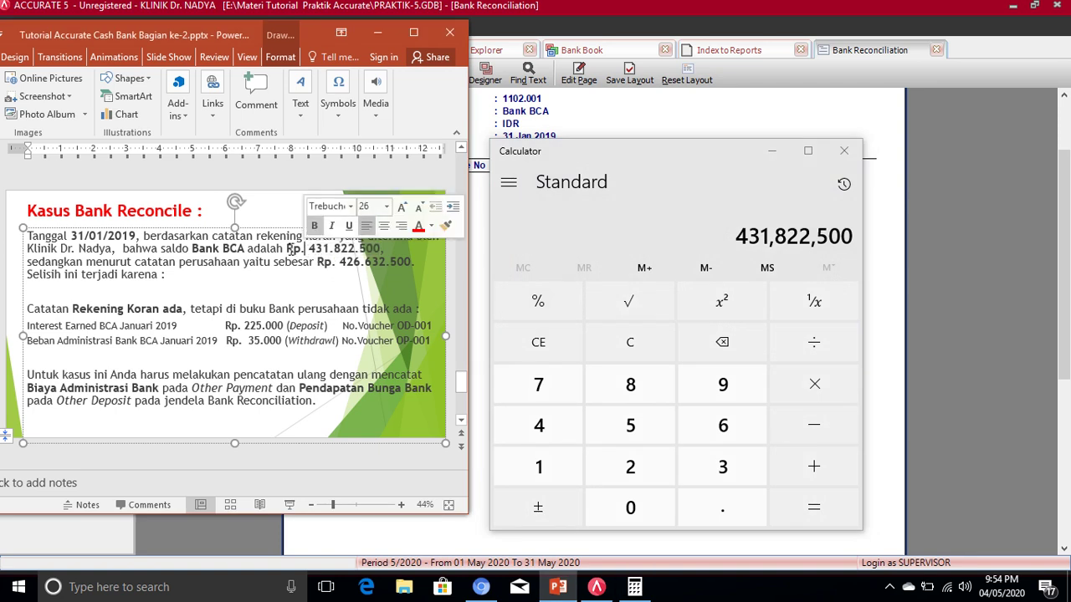
{"action": "left_click_drag", "start_coordinate": [287, 248], "coordinate": [325, 248]}
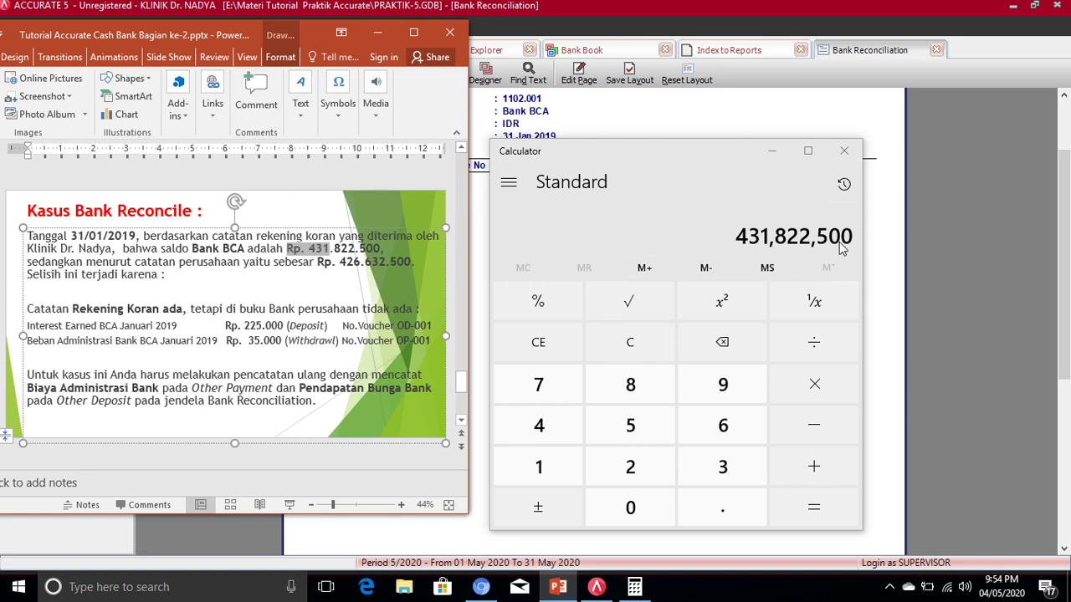
- Reposition Calculator to compare its sum with the slide's statement balance and the report's outstanding salary payment
{"action": "left_click", "coordinate": [695, 151]}
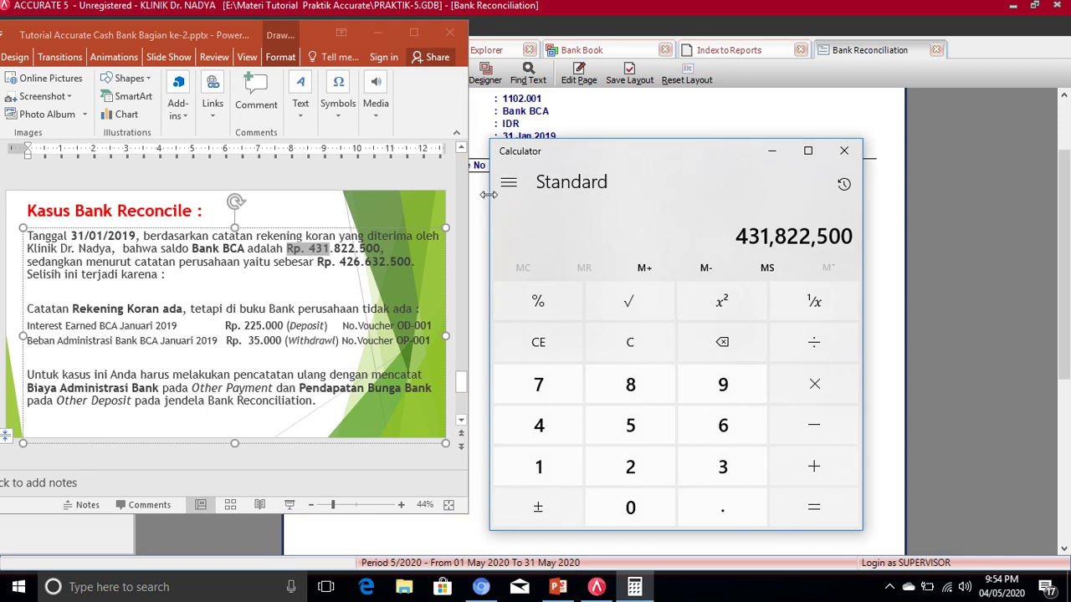
{"action": "left_click_drag", "start_coordinate": [614, 154], "coordinate": [606, 209]}
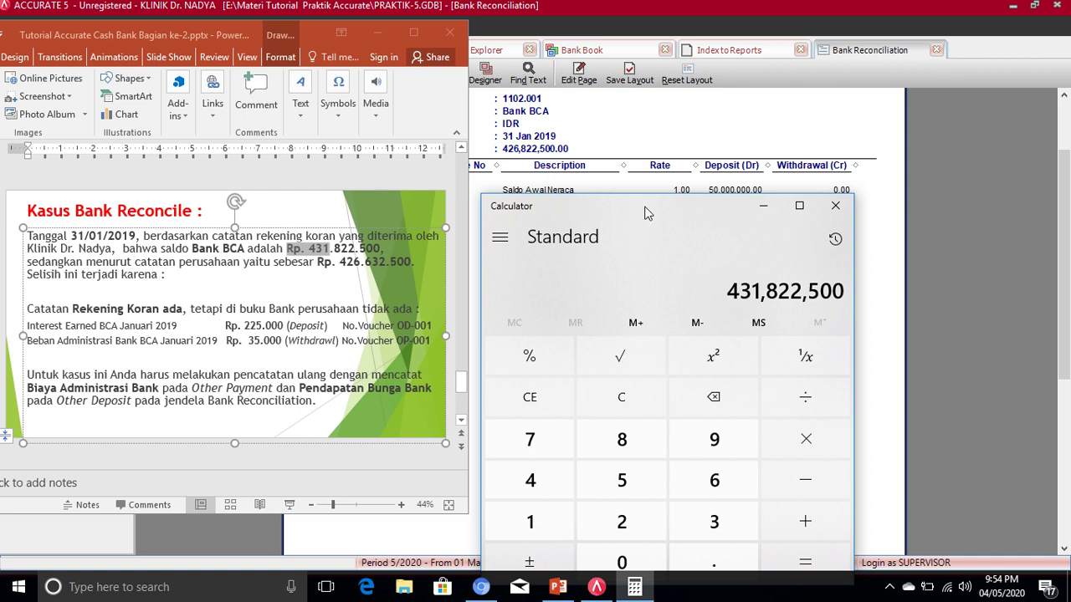
{"action": "left_click_drag", "start_coordinate": [645, 208], "coordinate": [414, 201]}
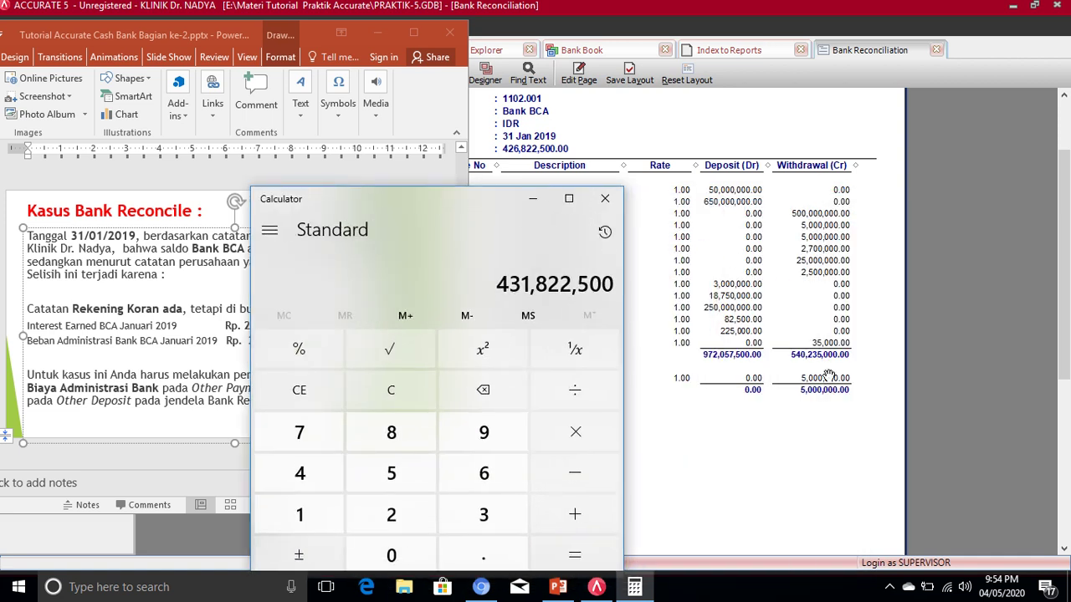
{"action": "left_click_drag", "start_coordinate": [472, 202], "coordinate": [561, 196]}
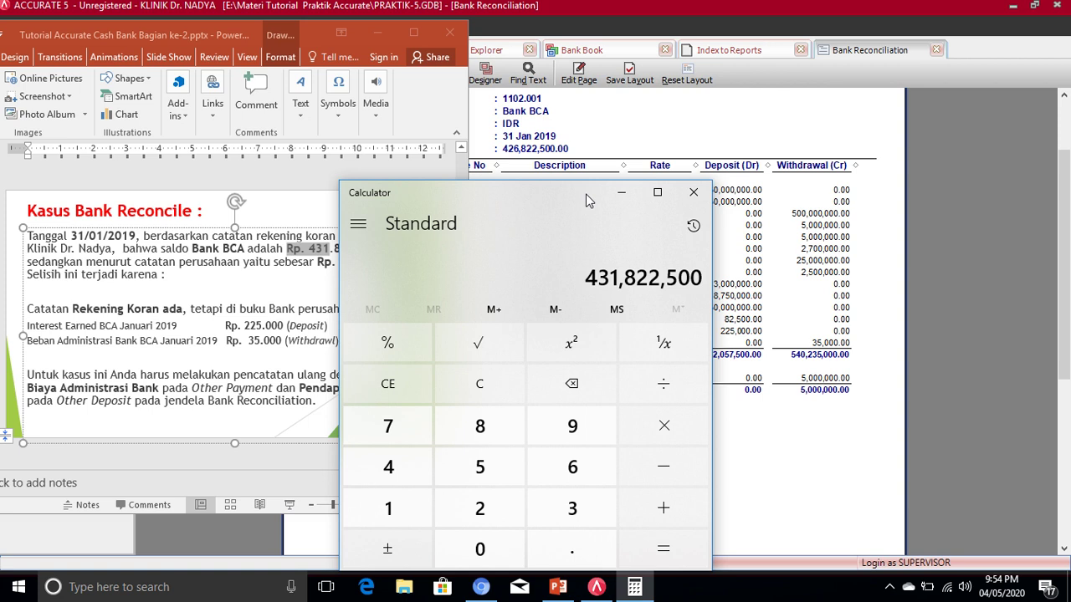
{"action": "left_click_drag", "start_coordinate": [586, 200], "coordinate": [671, 143]}
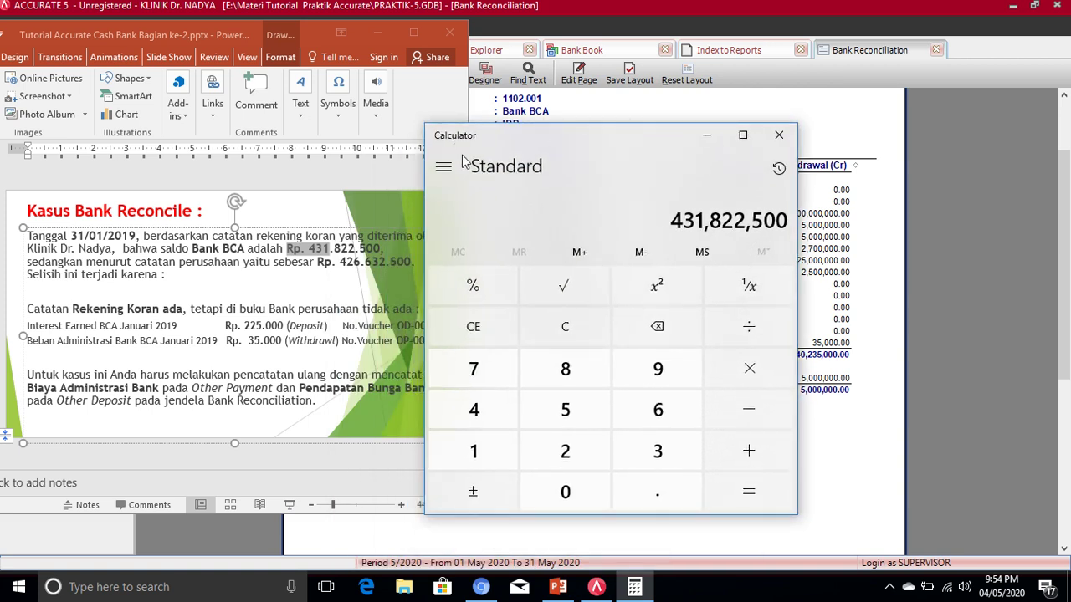
- Close Calculator, switch back to ACCURATE, and close the Bank Reconciliation report
{"action": "left_click", "coordinate": [779, 135]}
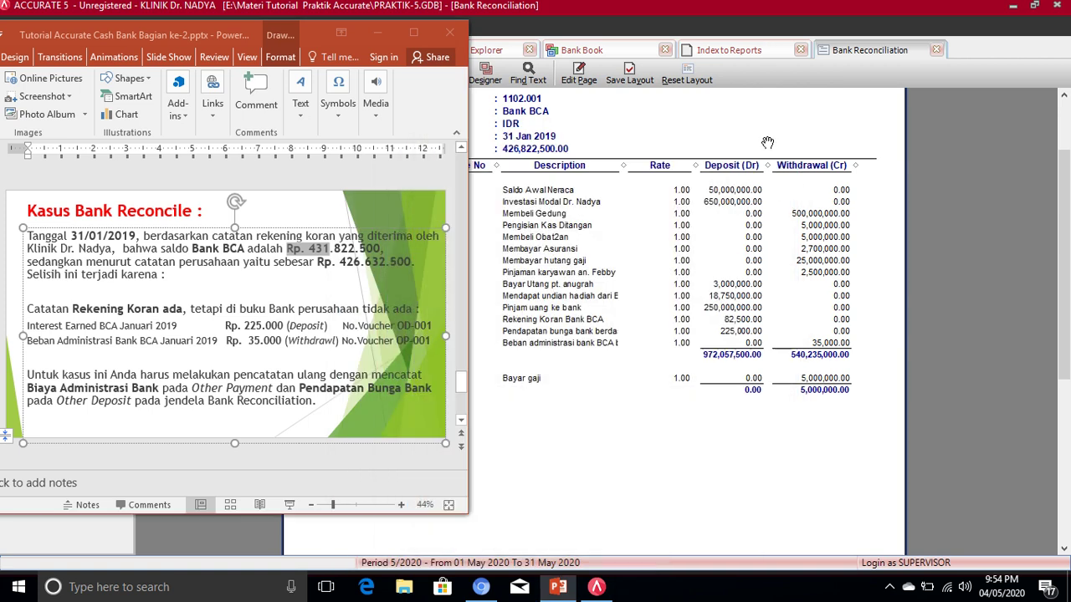
{"action": "left_click", "coordinate": [840, 6]}
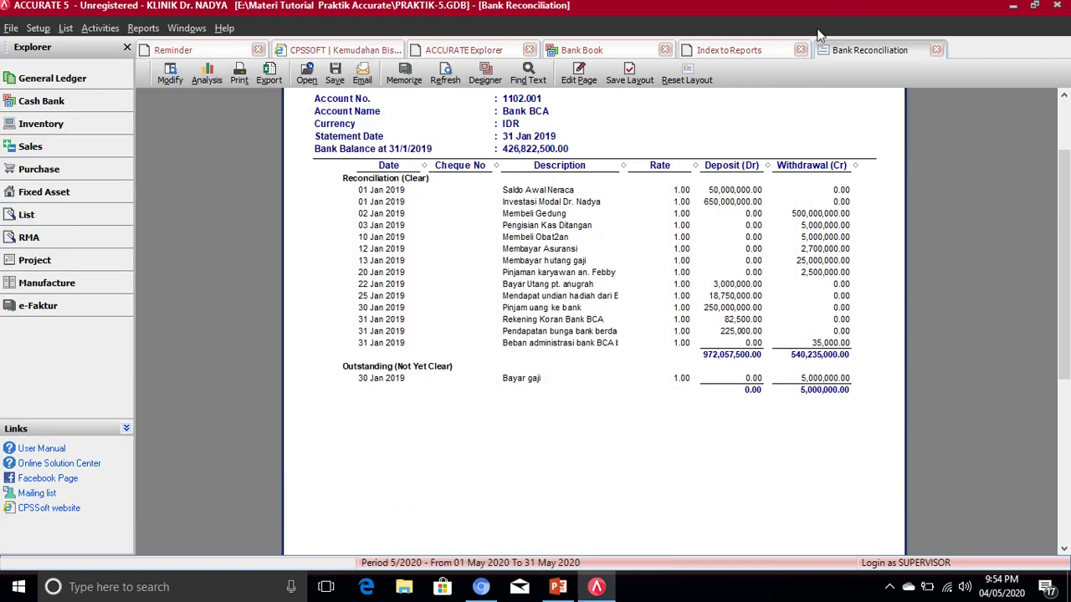
{"action": "left_click", "coordinate": [939, 52]}
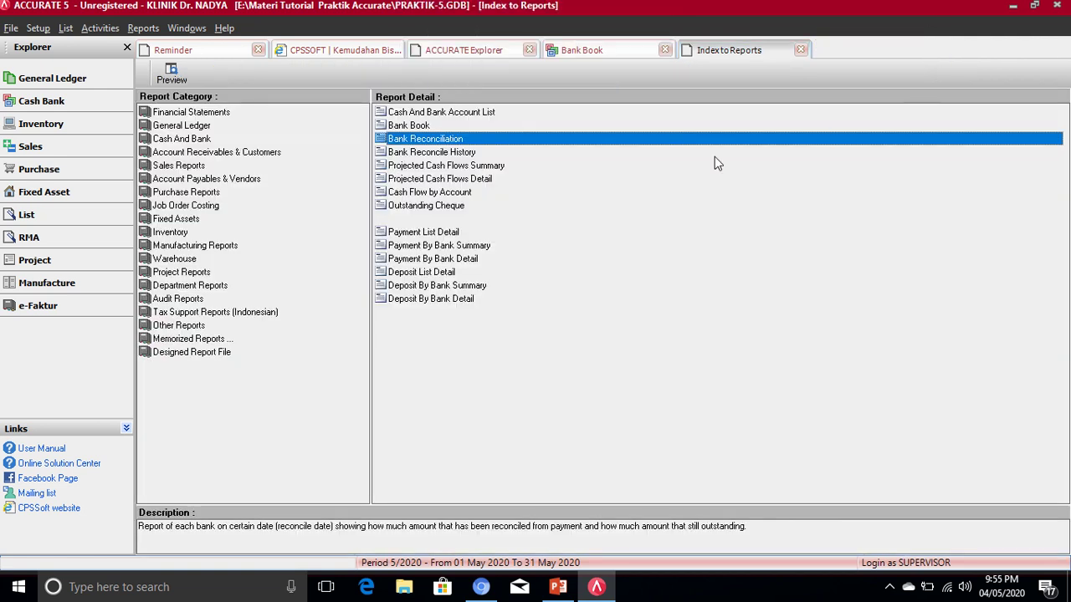
- Generate the Payment List Detail report with a start date of 1 January 2019
{"action": "left_click", "coordinate": [428, 235]}
{"action": "double_click", "coordinate": [427, 233]}
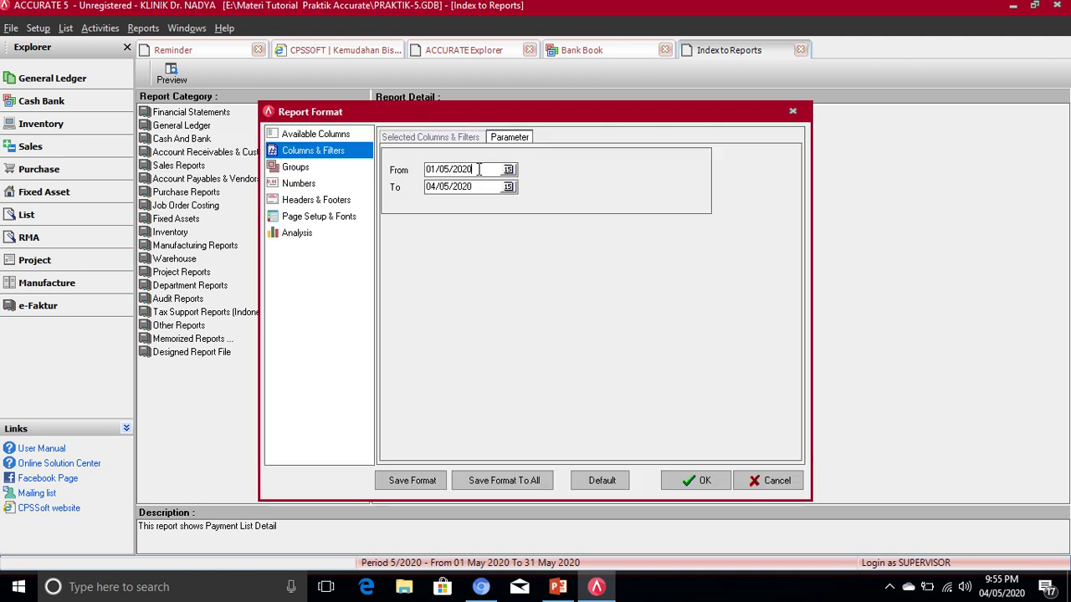
{"action": "left_click_drag", "start_coordinate": [474, 169], "coordinate": [446, 169]}
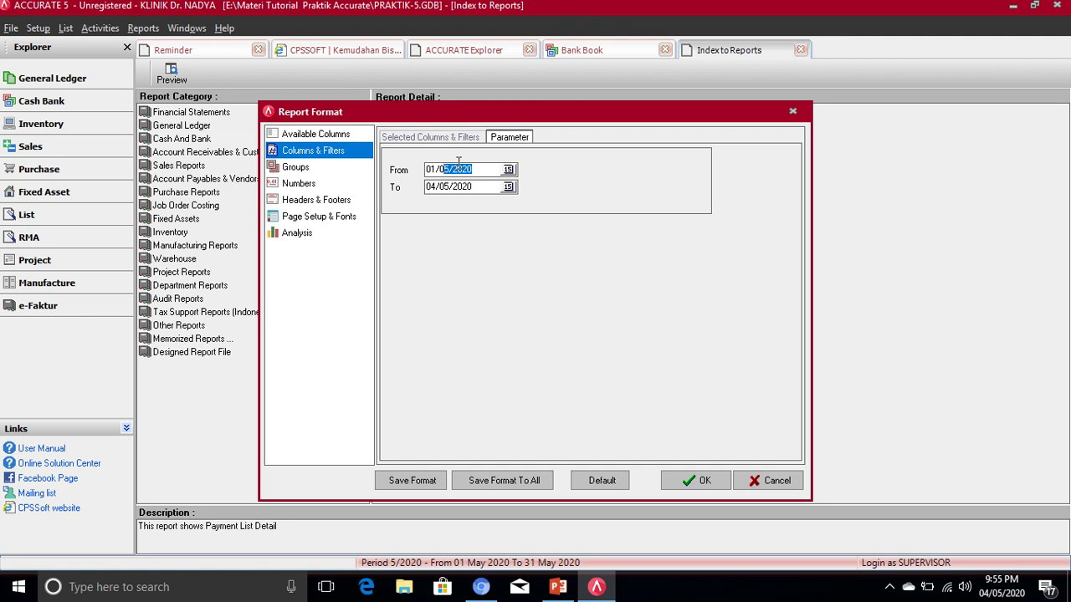
{"action": "type", "text": "1/"}
{"action": "left_click", "coordinate": [695, 483]}
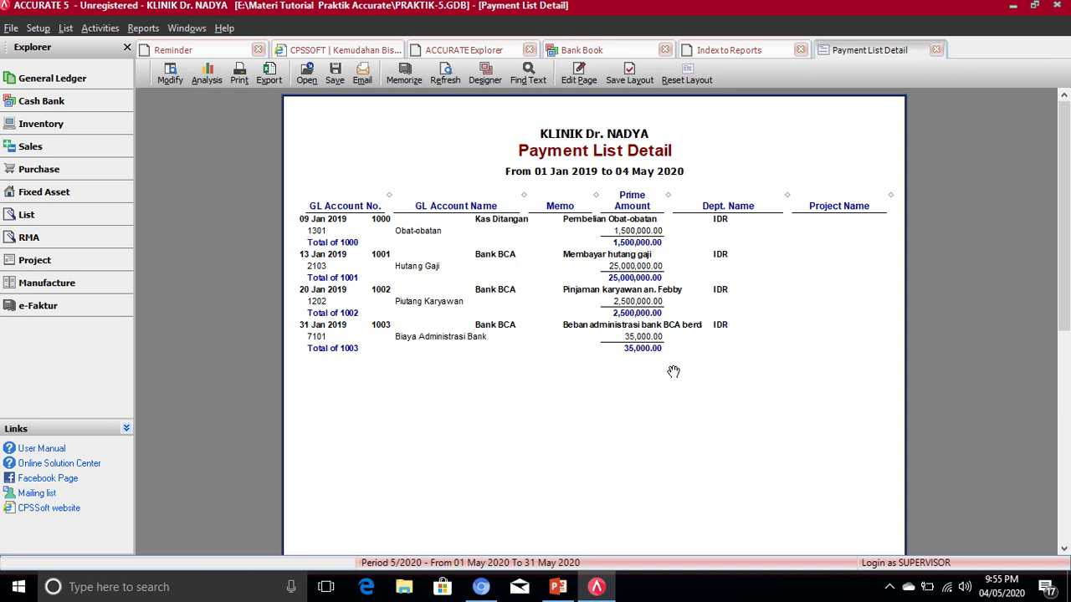
- Close the Payment List Detail report and generate the Deposit List Detail report with a start date of 1 January 2019
{"action": "left_click", "coordinate": [937, 49]}
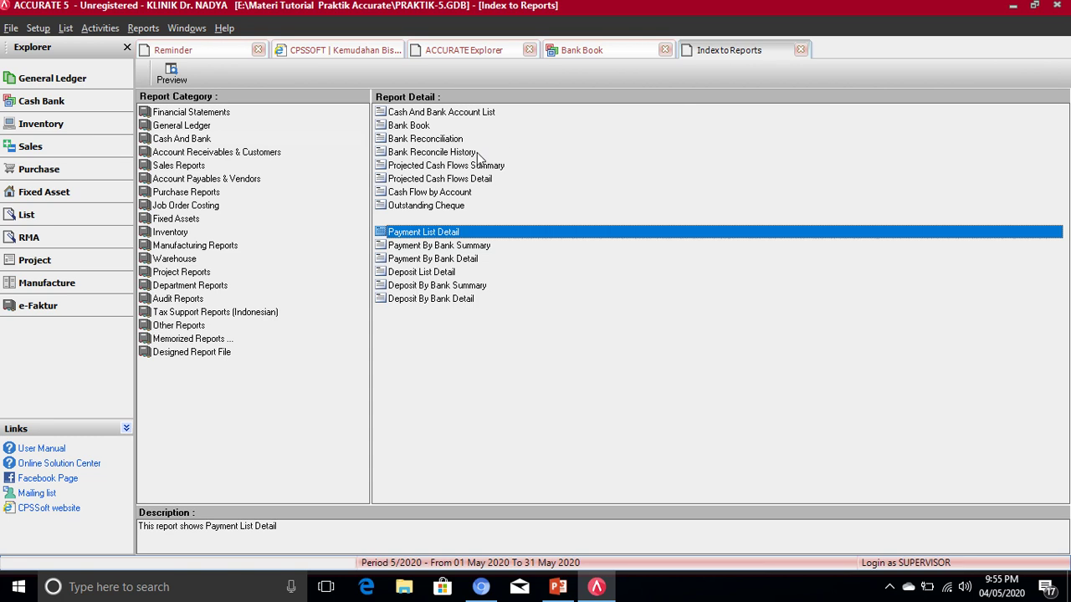
{"action": "left_click", "coordinate": [404, 274]}
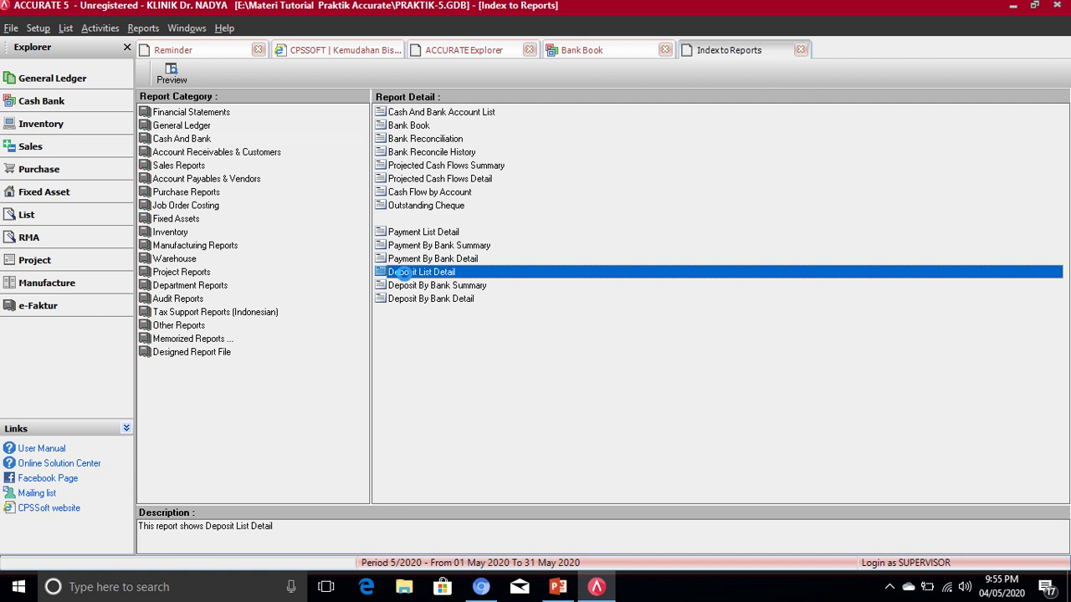
{"action": "double_click", "coordinate": [403, 274]}
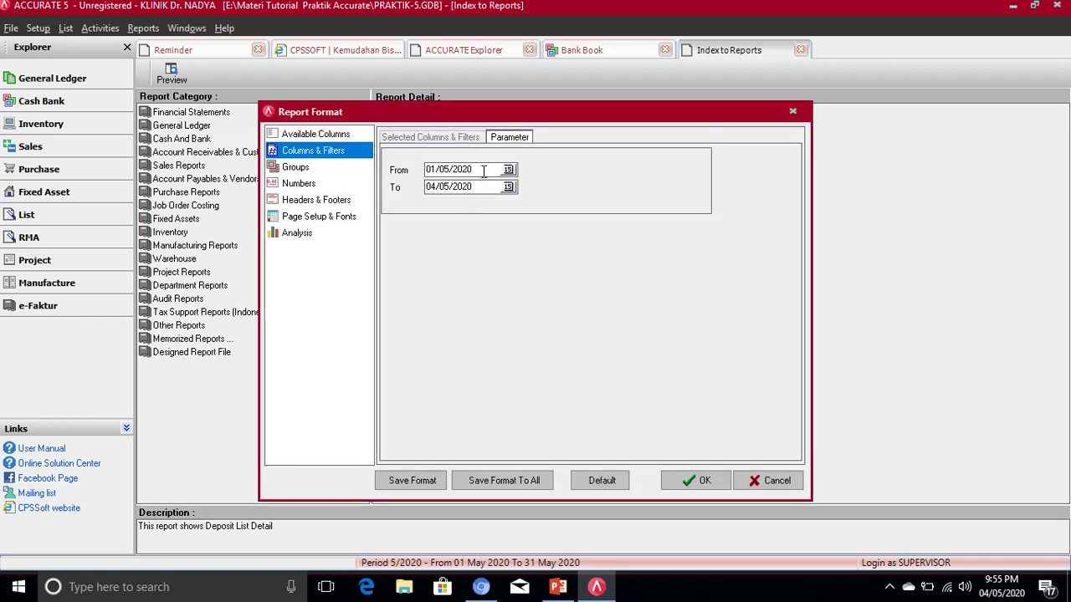
{"action": "left_click_drag", "start_coordinate": [481, 170], "coordinate": [444, 170]}
{"action": "type", "text": "1/"}
{"action": "type", "text": "18"}
{"action": "key", "text": "Return"}
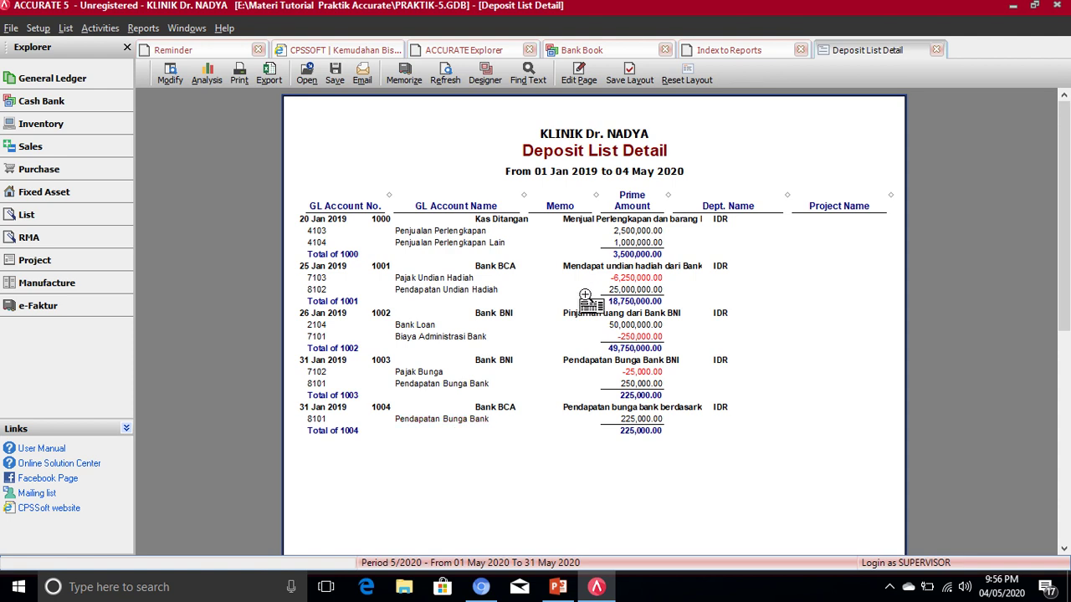
- Close the Deposit List Detail report
{"action": "left_click", "coordinate": [939, 53]}
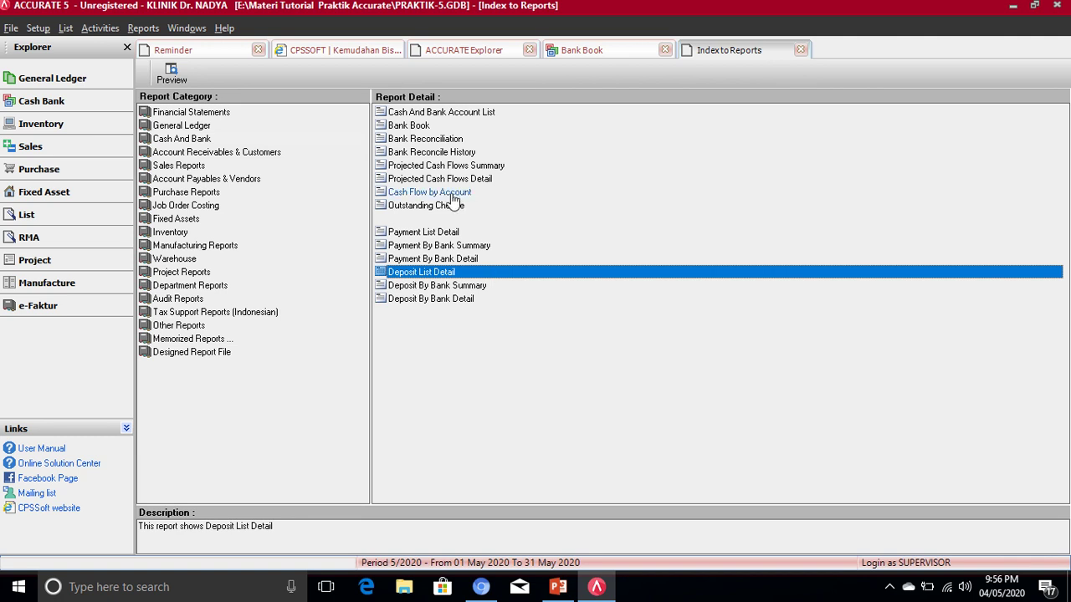
{"action": "left_click", "coordinate": [408, 193]}
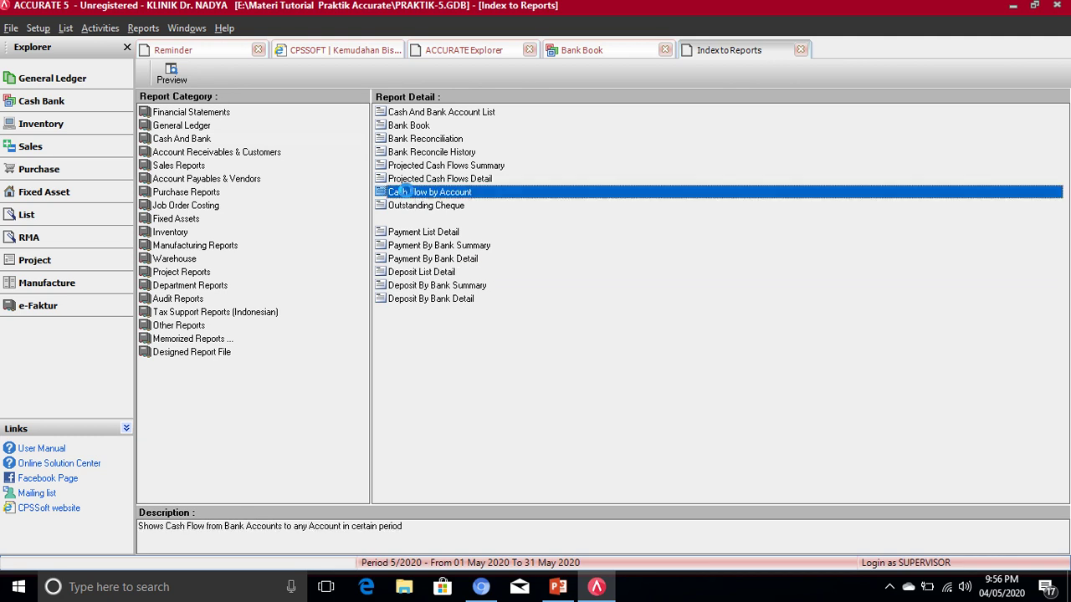
{"action": "double_click", "coordinate": [407, 193]}
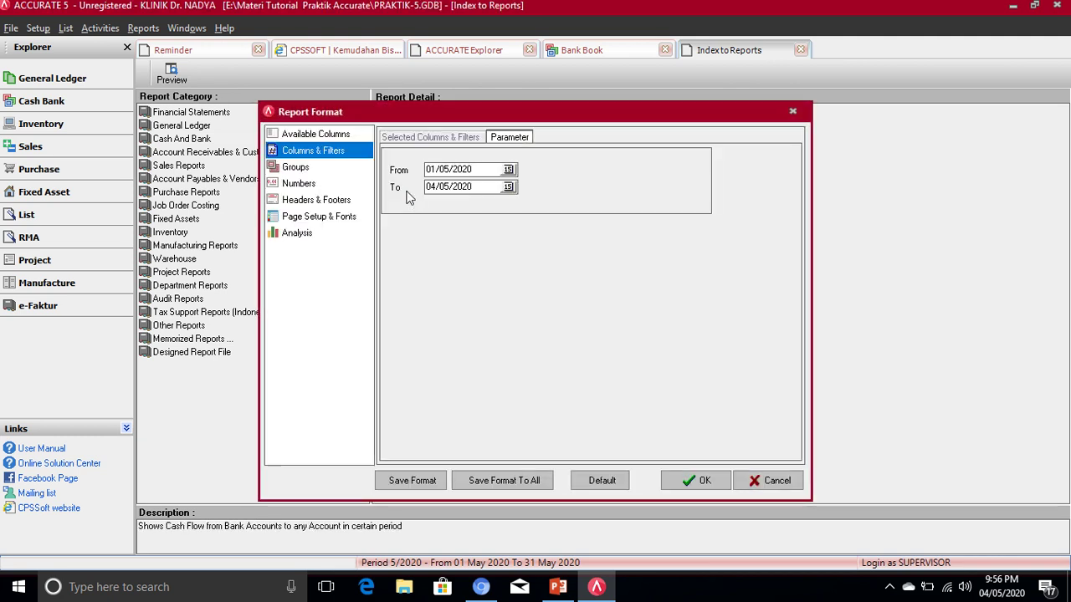
{"action": "left_click_drag", "start_coordinate": [474, 170], "coordinate": [444, 169]}
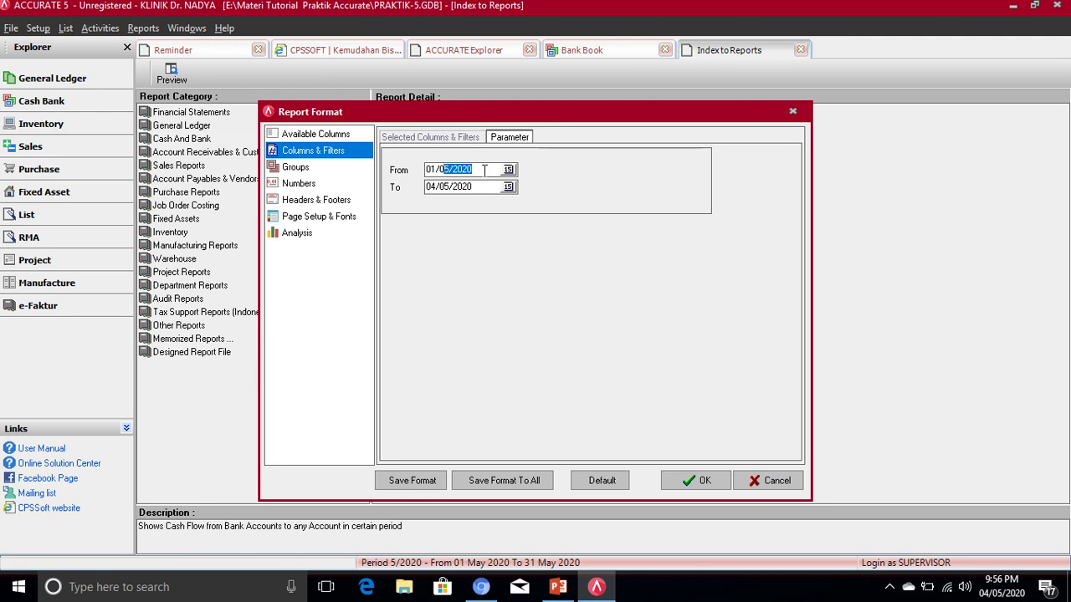
{"action": "type", "text": "1/9"}
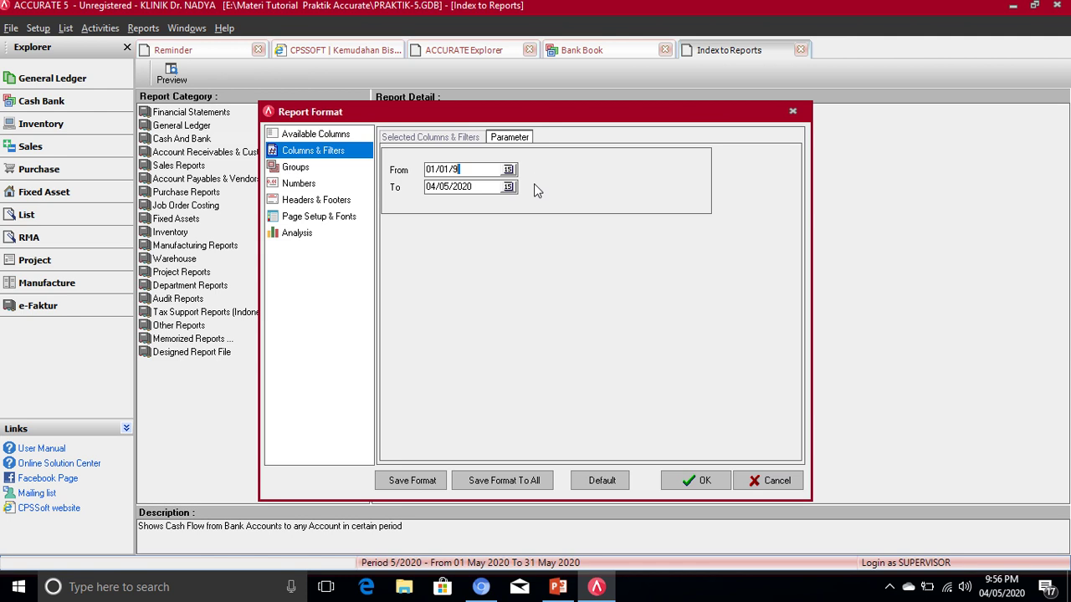
{"action": "left_click", "coordinate": [778, 482]}
- Generate the Cash Flow by Account report with a start date of 1 January 2019
{"action": "left_click", "coordinate": [464, 201]}
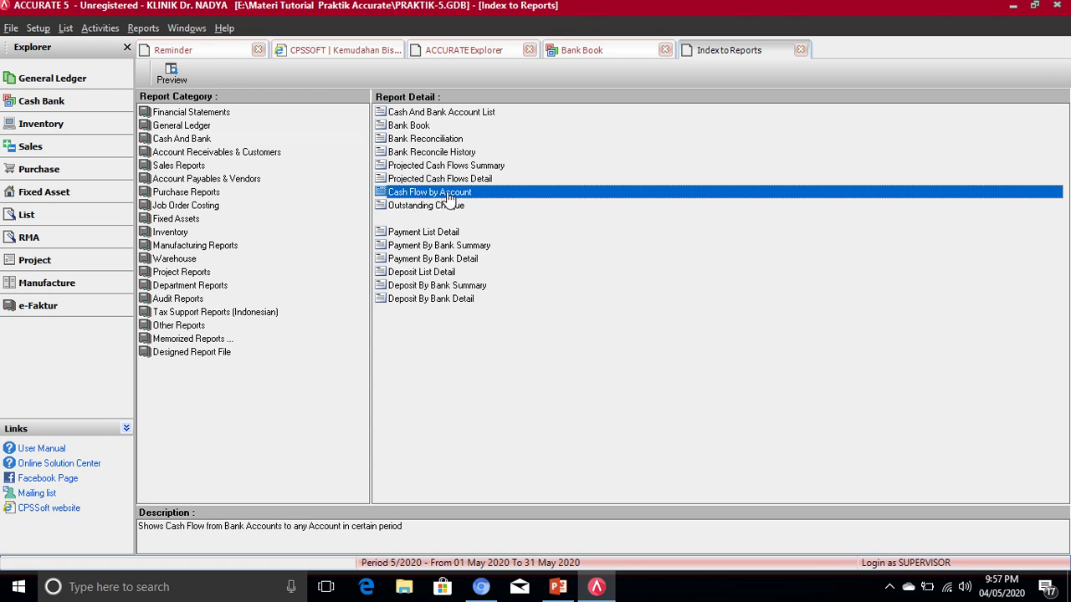
{"action": "double_click", "coordinate": [447, 193]}
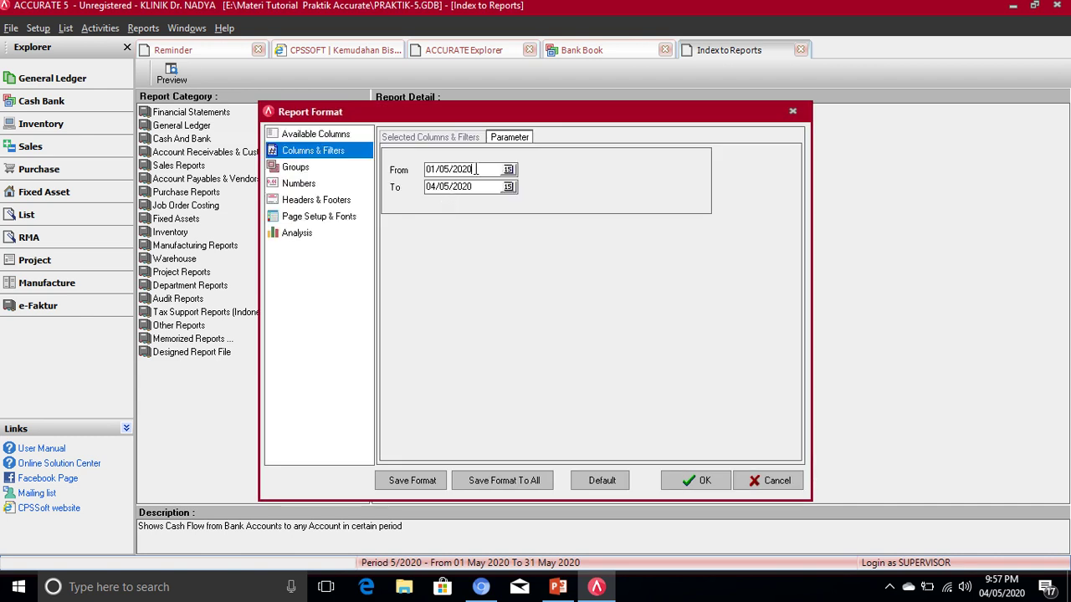
{"action": "left_click_drag", "start_coordinate": [475, 168], "coordinate": [443, 168]}
{"action": "type", "text": "1"}
{"action": "left_click", "coordinate": [700, 479]}
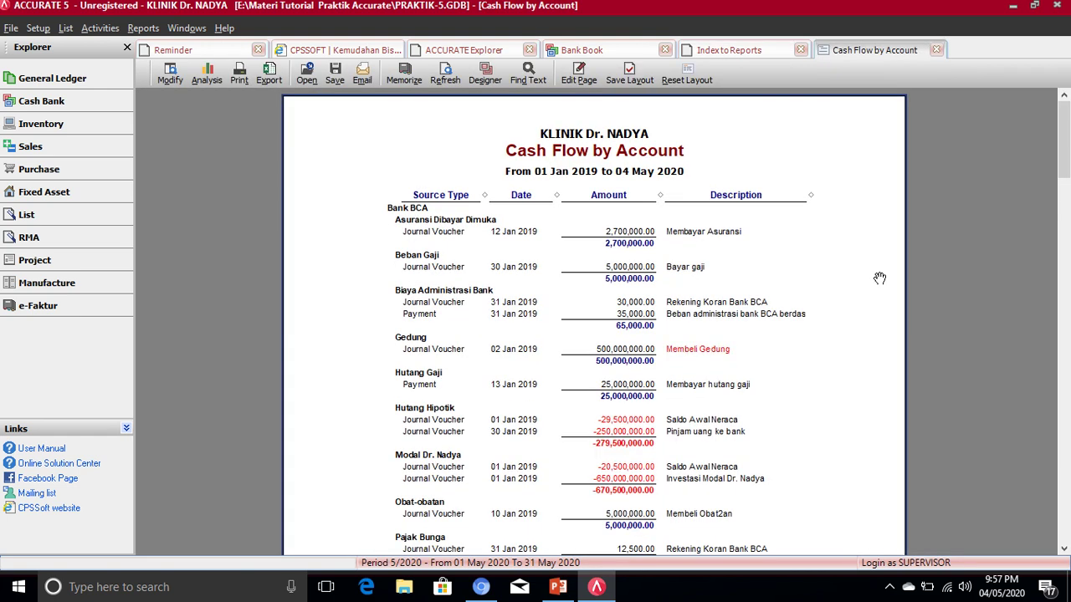
- Examine the cash flow entries and totals for Bank BCA, Bank BNI, Kas Ditangan and Kas Kecil across all pages of the report
{"action": "scroll", "coordinate": [754, 284], "scroll_direction": "down", "scroll_amount": 3}
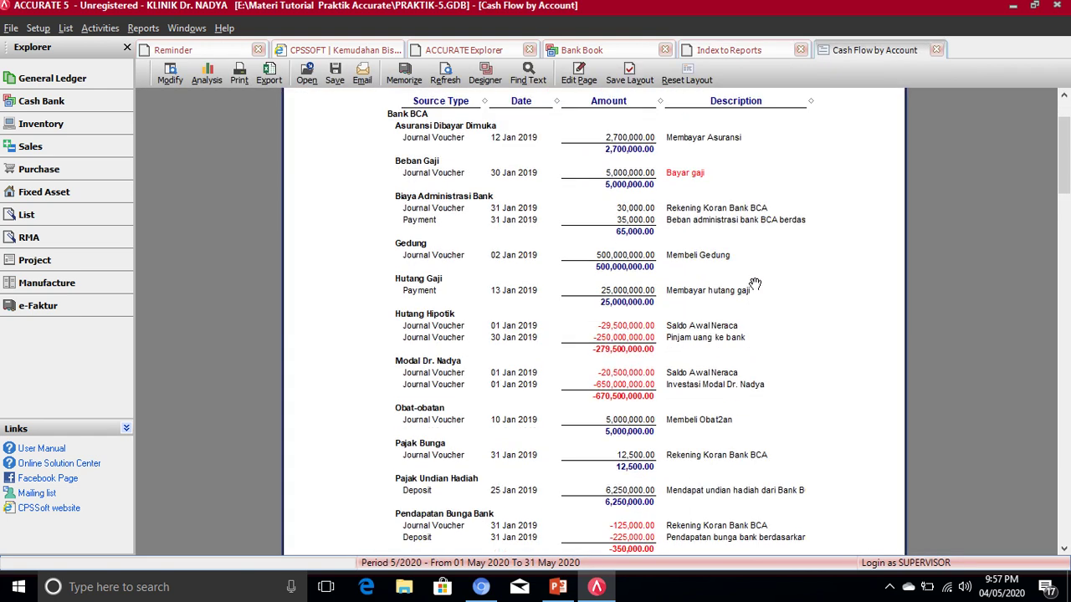
{"action": "scroll", "coordinate": [755, 284], "scroll_direction": "down", "scroll_amount": 10}
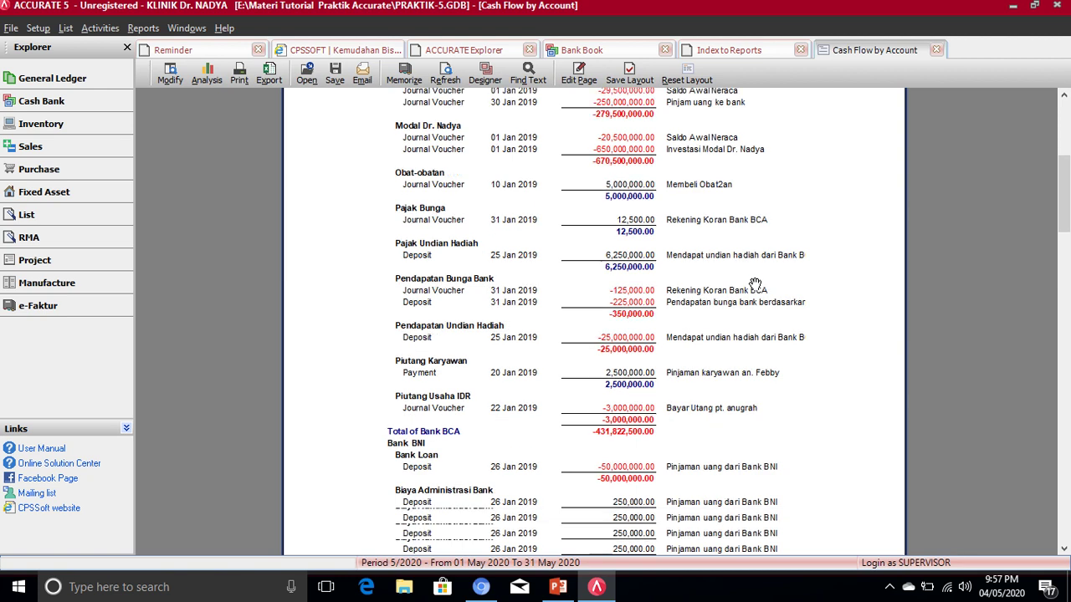
{"action": "scroll", "coordinate": [755, 285], "scroll_direction": "down", "scroll_amount": 20}
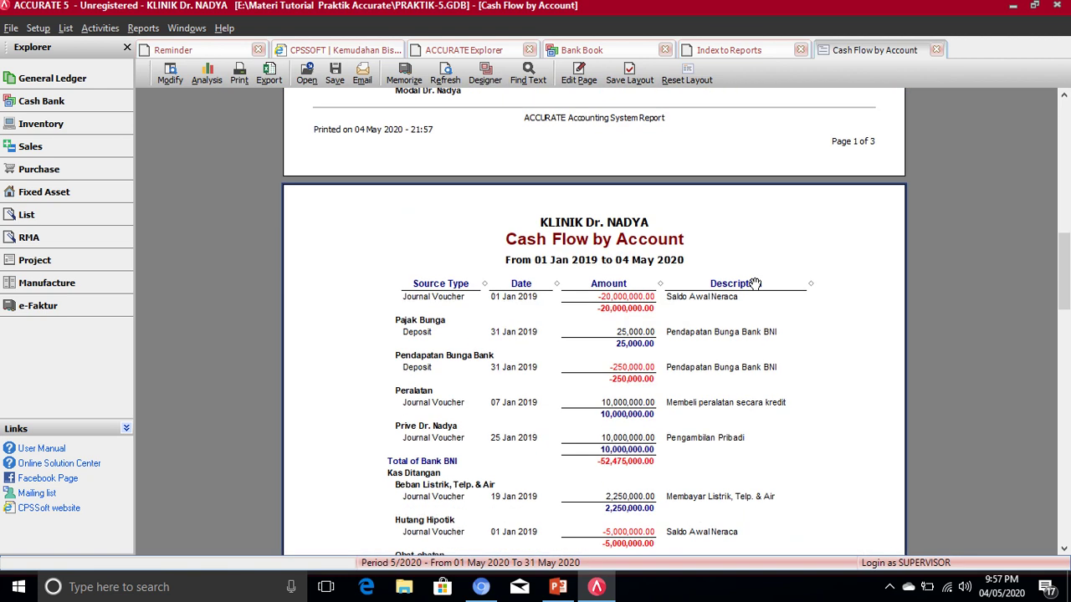
{"action": "scroll", "coordinate": [755, 284], "scroll_direction": "down", "scroll_amount": 20}
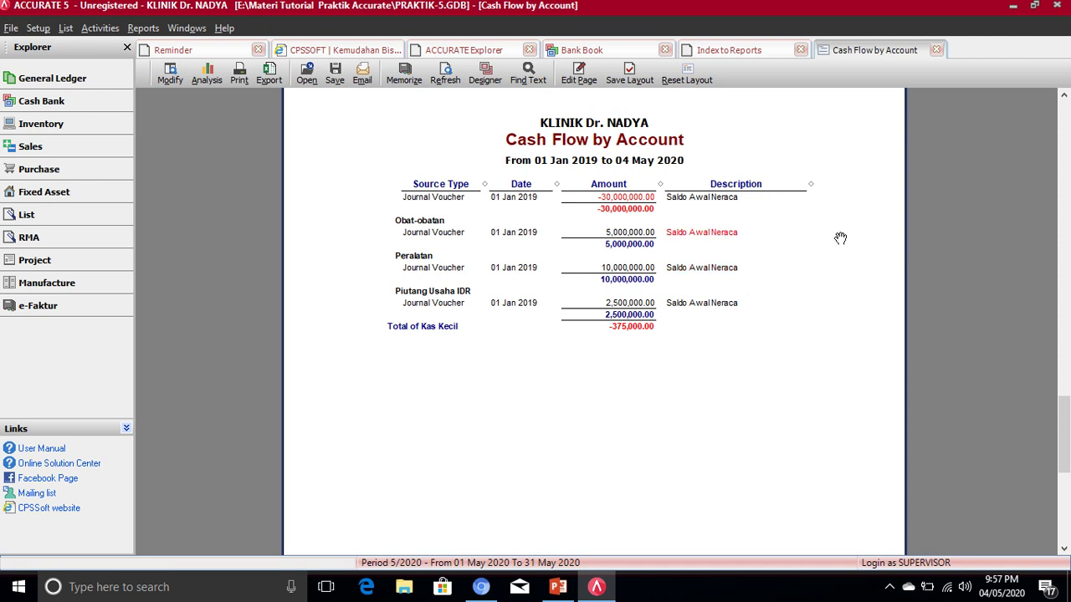
{"action": "scroll", "coordinate": [841, 239], "scroll_direction": "up", "scroll_amount": 2}
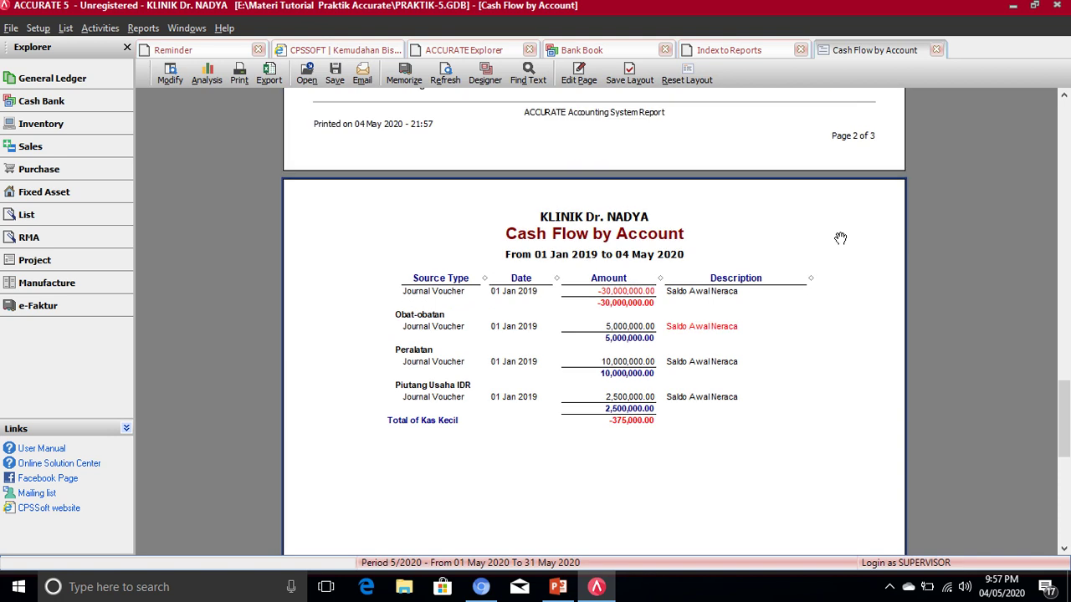
{"action": "scroll", "coordinate": [841, 239], "scroll_direction": "up", "scroll_amount": 4}
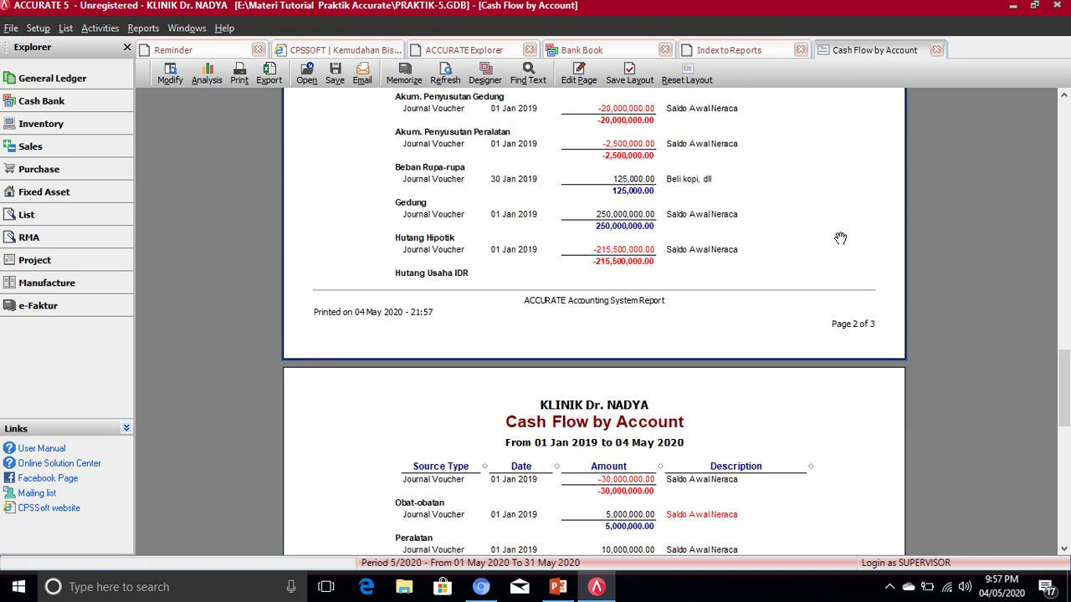
{"action": "scroll", "coordinate": [841, 240], "scroll_direction": "up", "scroll_amount": 9}
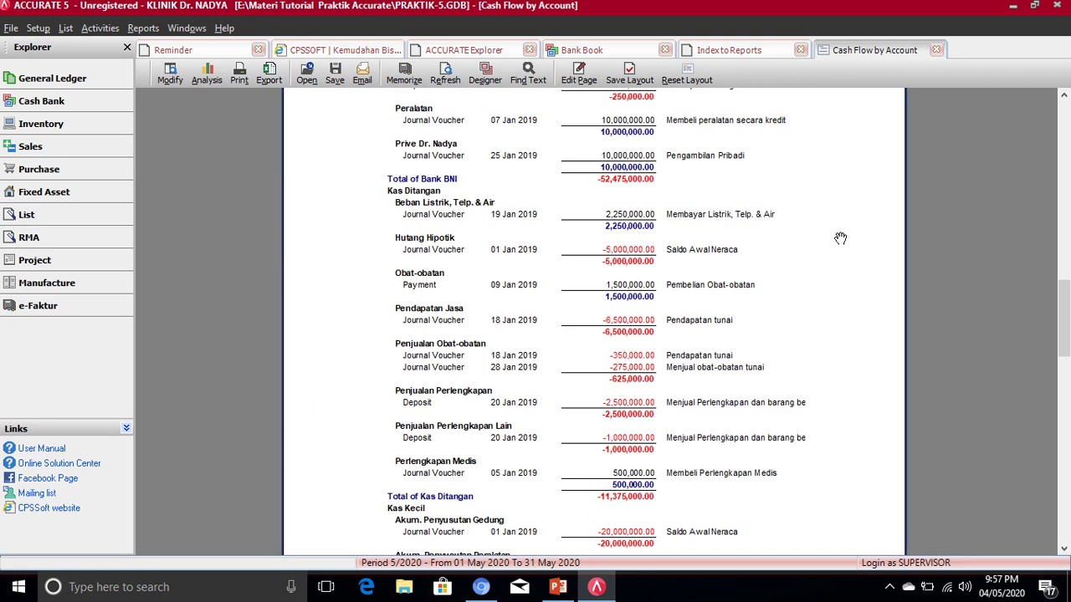
{"action": "scroll", "coordinate": [840, 239], "scroll_direction": "up", "scroll_amount": 3}
{"action": "scroll", "coordinate": [841, 239], "scroll_direction": "up", "scroll_amount": 6}
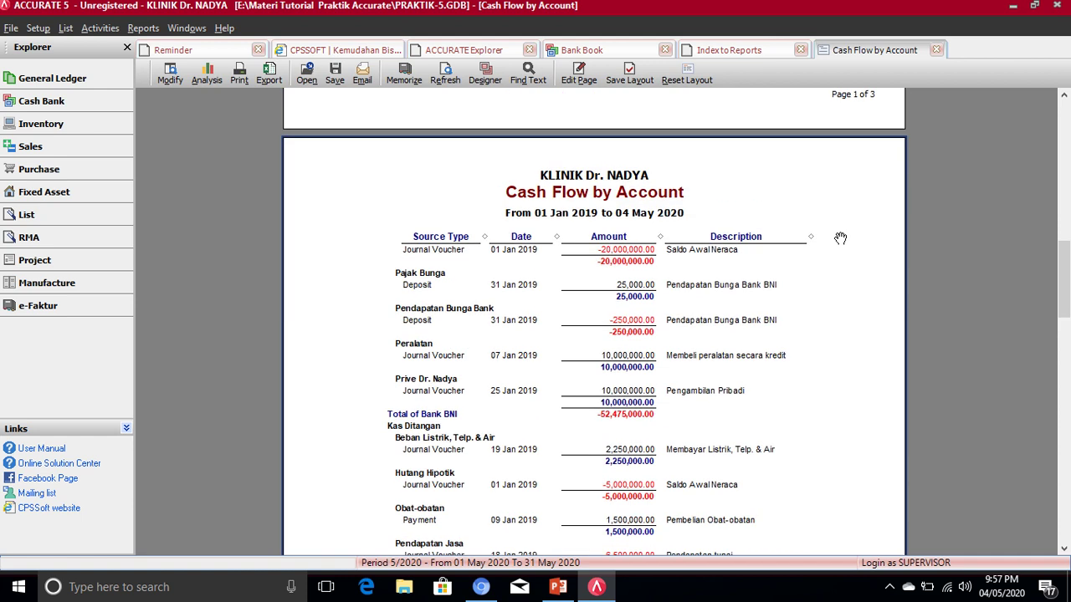
{"action": "scroll", "coordinate": [841, 239], "scroll_direction": "up", "scroll_amount": 15}
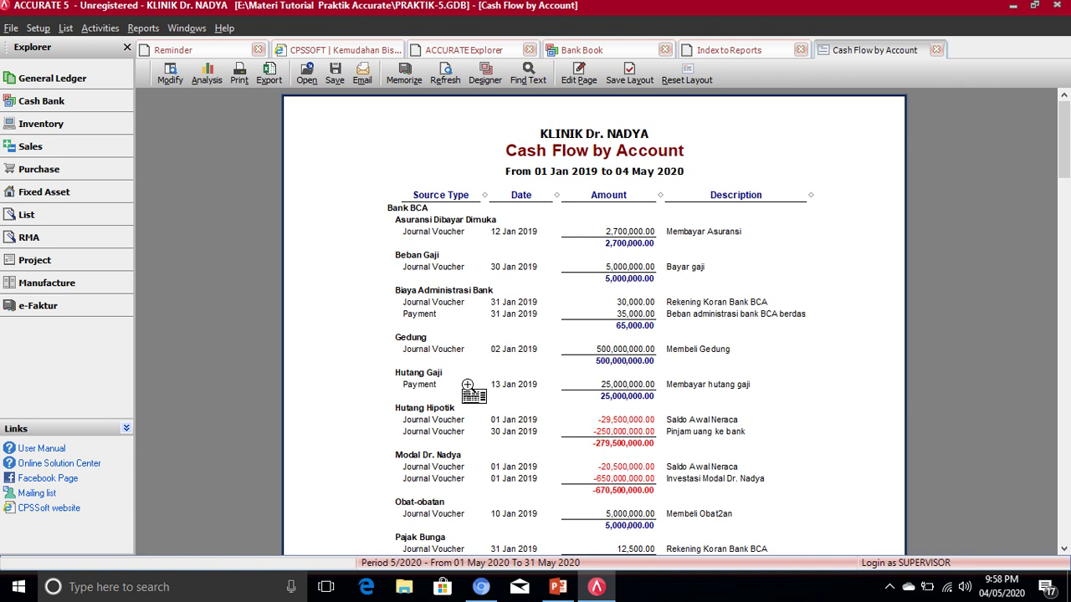
{"action": "scroll", "coordinate": [479, 432], "scroll_direction": "down", "scroll_amount": 1}
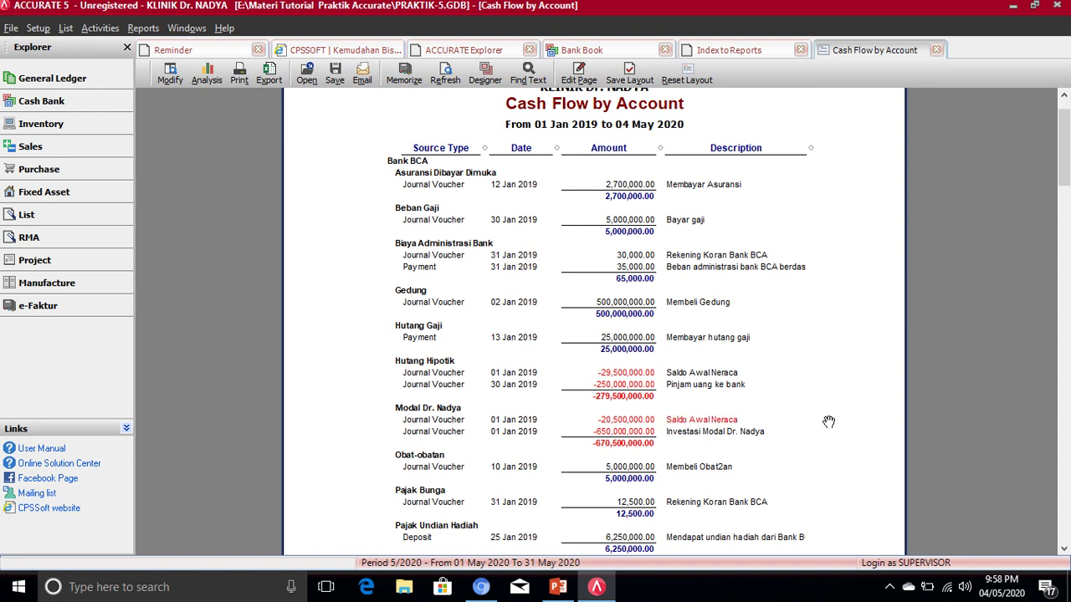
{"action": "scroll", "coordinate": [828, 415], "scroll_direction": "down", "scroll_amount": 1}
{"action": "scroll", "coordinate": [831, 415], "scroll_direction": "down", "scroll_amount": 2}
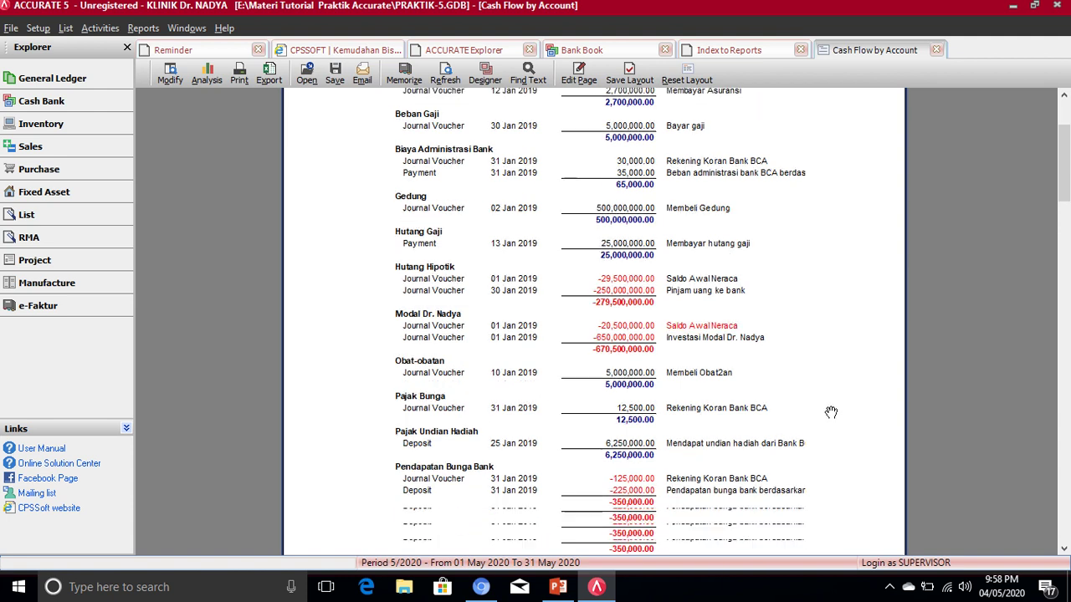
{"action": "scroll", "coordinate": [712, 385], "scroll_direction": "down", "scroll_amount": 10}
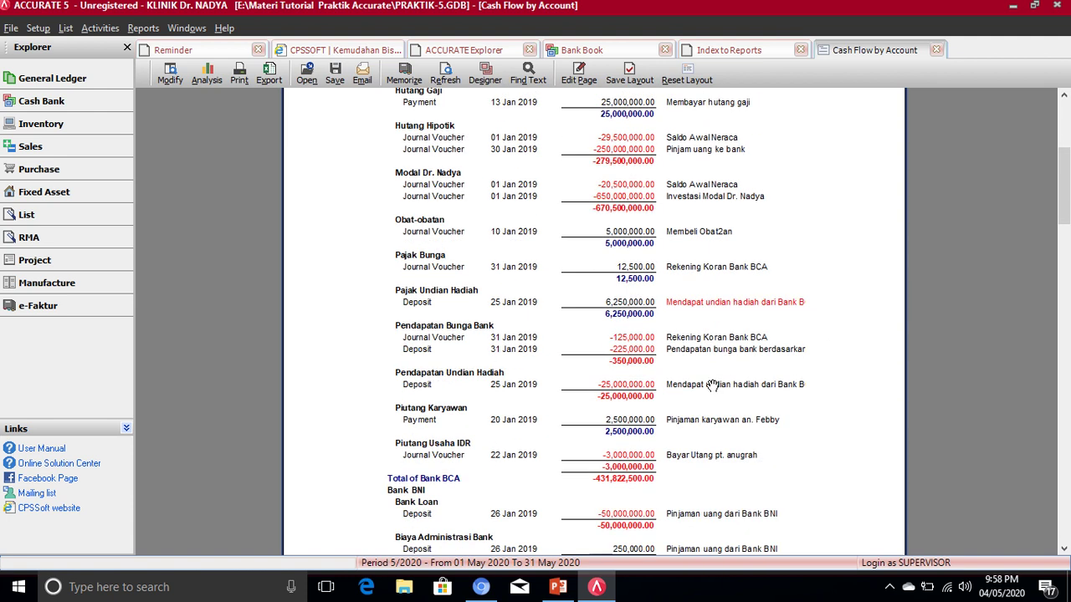
{"action": "scroll", "coordinate": [712, 386], "scroll_direction": "down", "scroll_amount": 15}
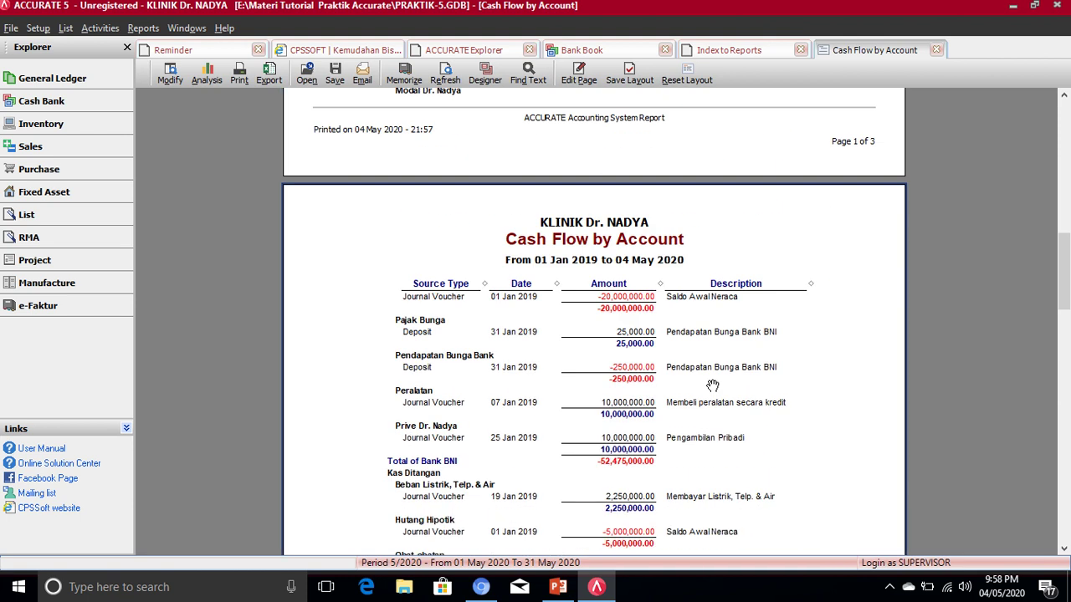
{"action": "scroll", "coordinate": [712, 386], "scroll_direction": "down", "scroll_amount": 9}
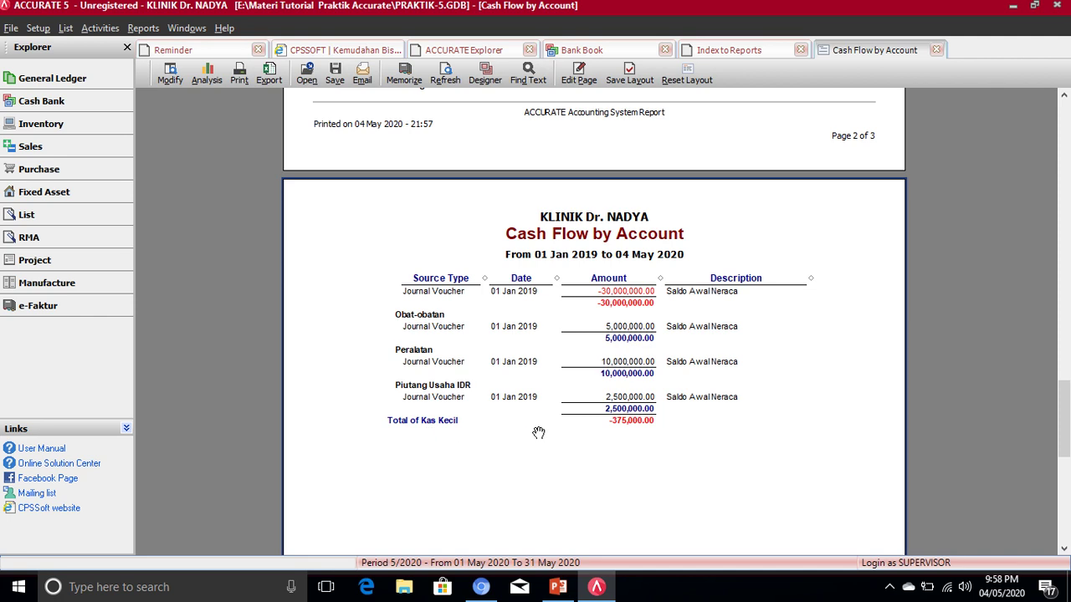
{"action": "scroll", "coordinate": [538, 416], "scroll_direction": "down", "scroll_amount": 3}
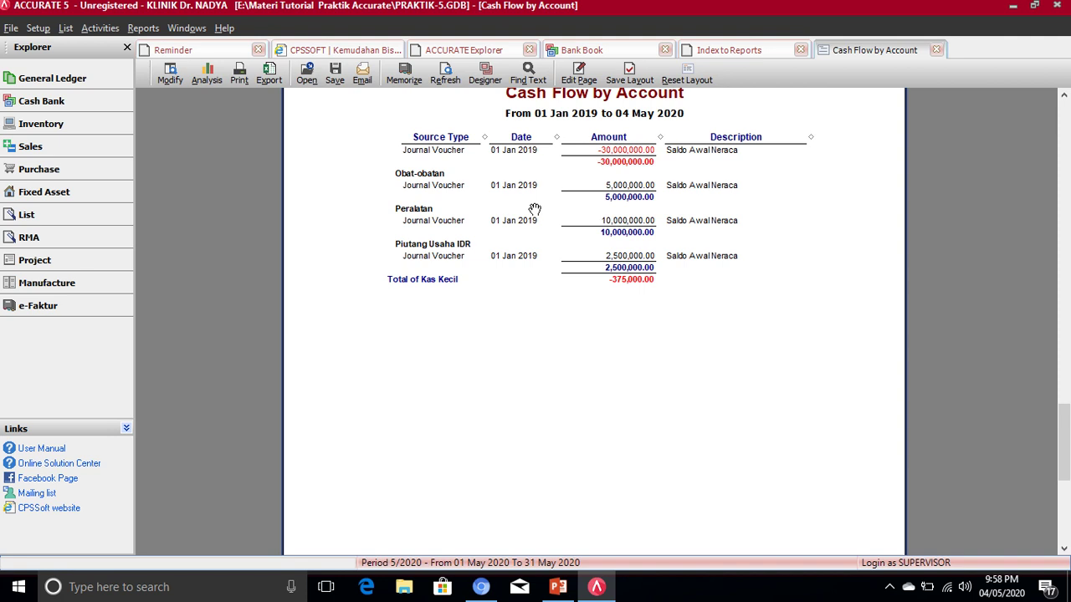
{"action": "scroll", "coordinate": [535, 208], "scroll_direction": "up", "scroll_amount": 15}
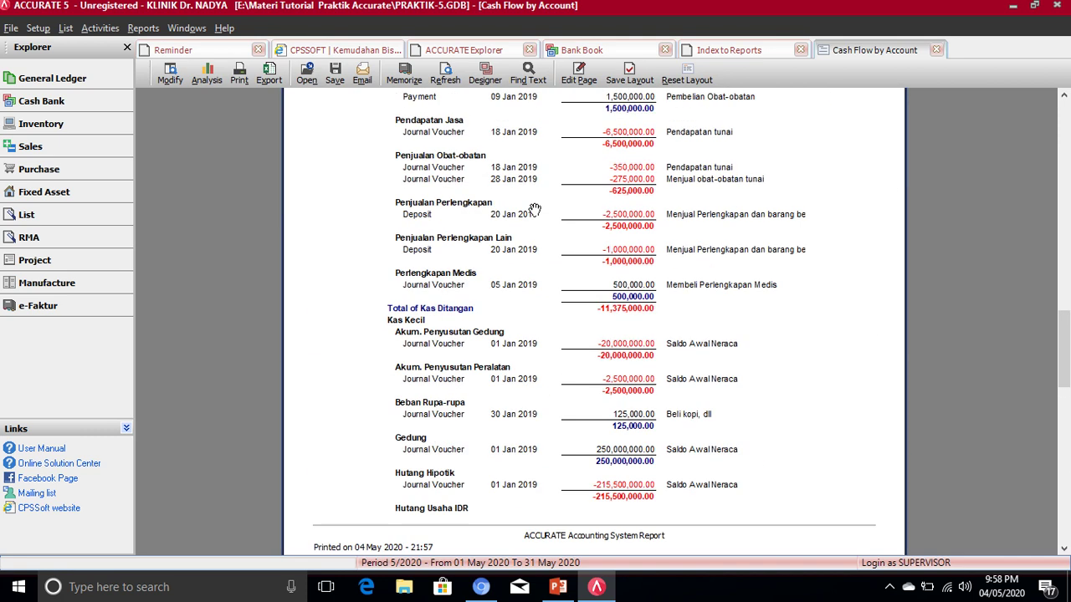
{"action": "scroll", "coordinate": [535, 208], "scroll_direction": "up", "scroll_amount": 10}
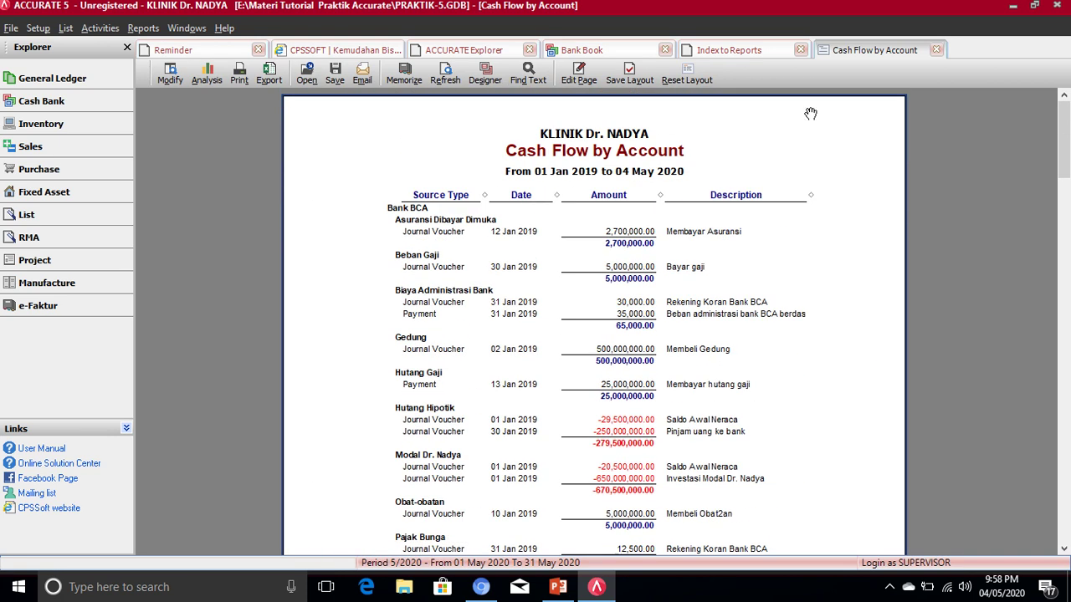
- Close the Cash Flow by Account report and generate the Outstanding Cheque report as of 31 January 2019
{"action": "left_click", "coordinate": [936, 50]}
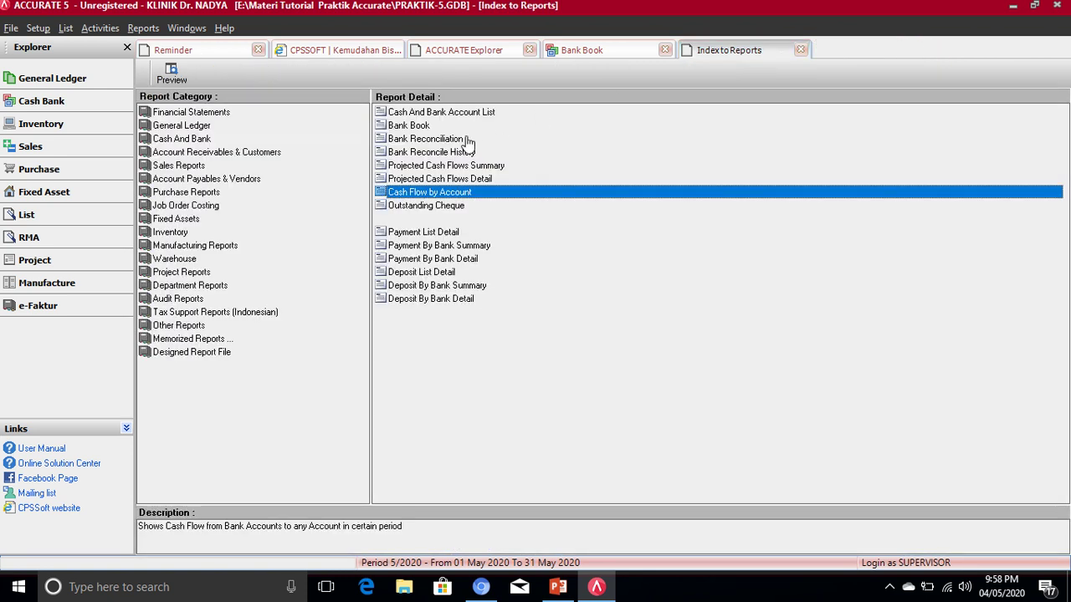
{"action": "left_click", "coordinate": [441, 206]}
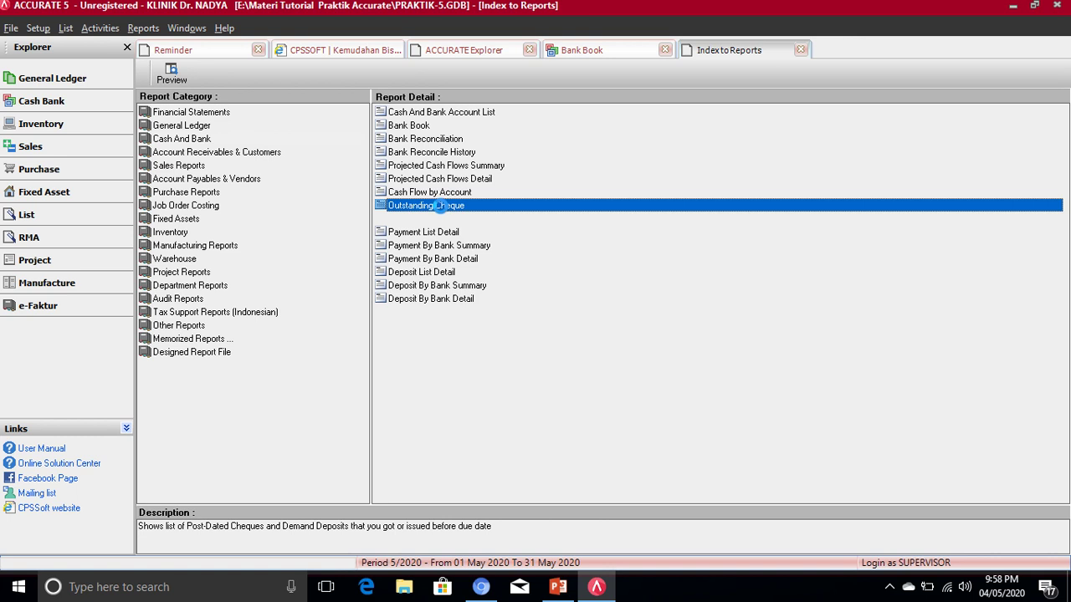
{"action": "double_click", "coordinate": [442, 209]}
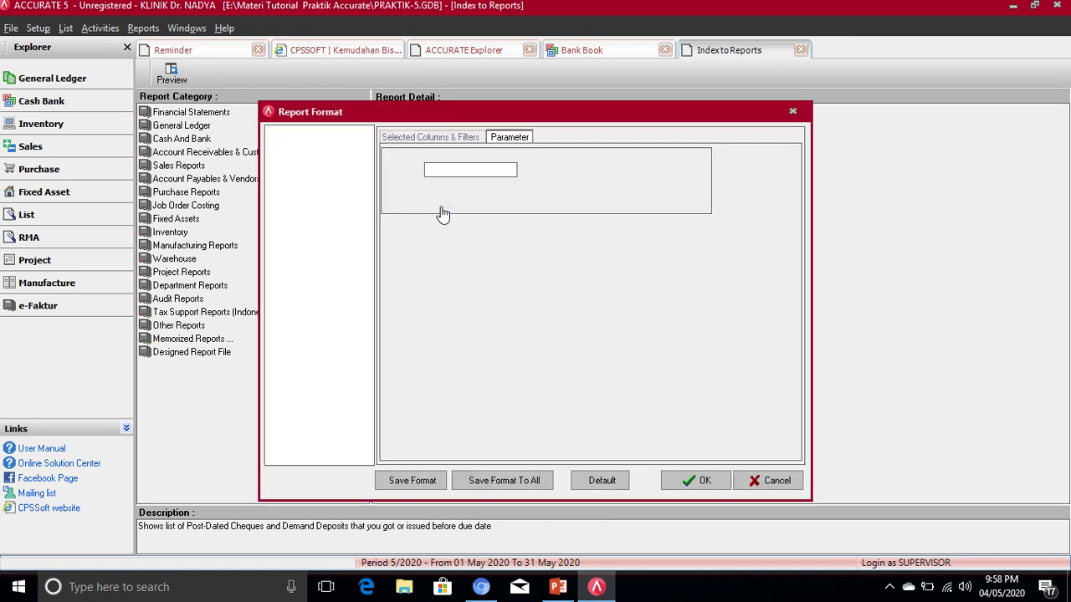
{"action": "left_click_drag", "start_coordinate": [470, 170], "coordinate": [425, 171]}
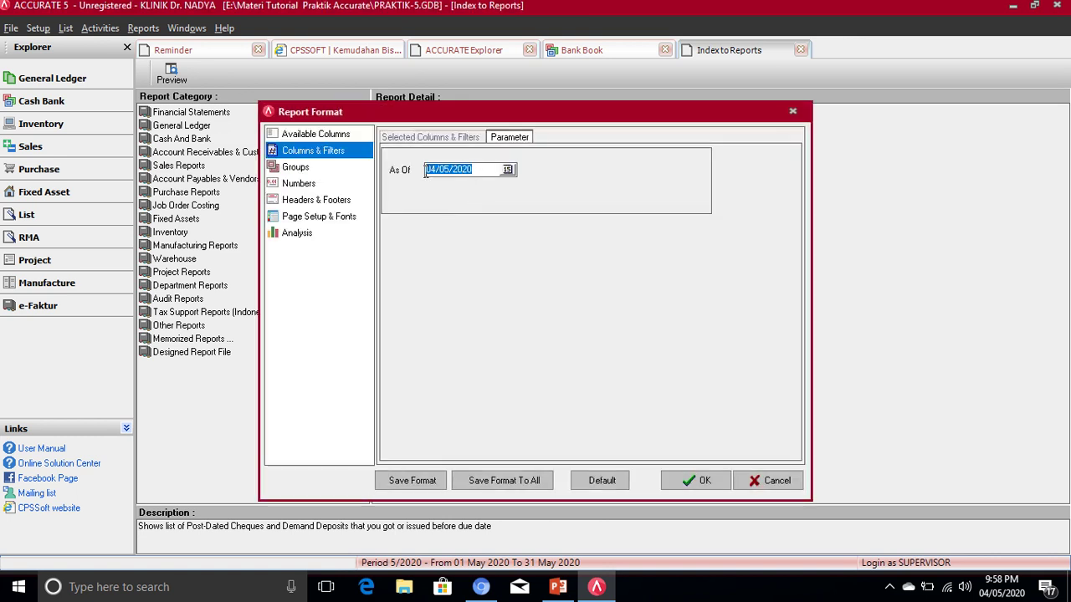
{"action": "type", "text": "31/01/1"}
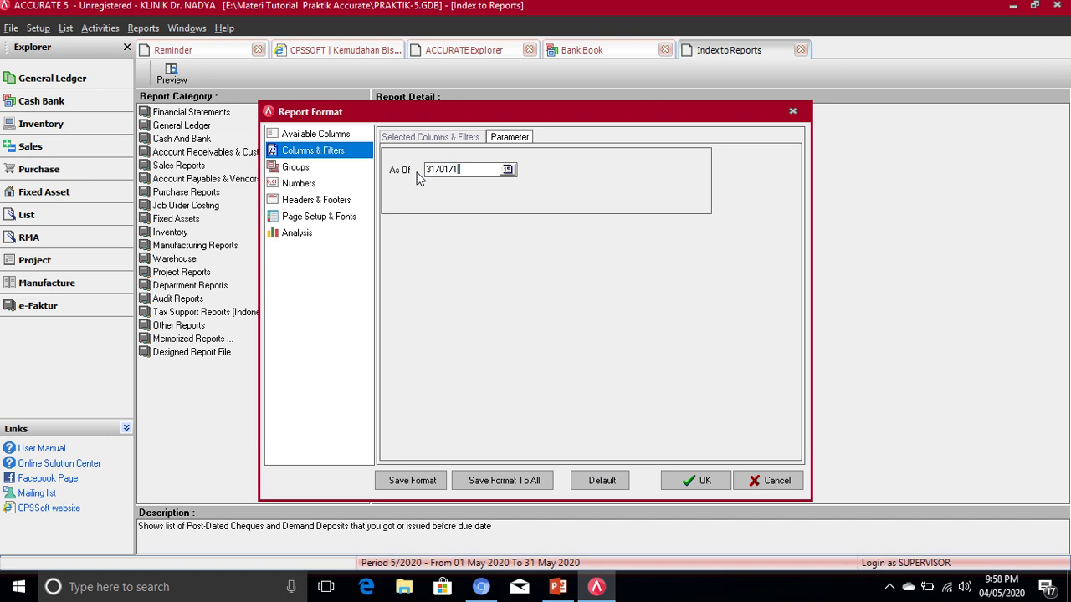
{"action": "type", "text": "0119"}
{"action": "left_click", "coordinate": [696, 479]}
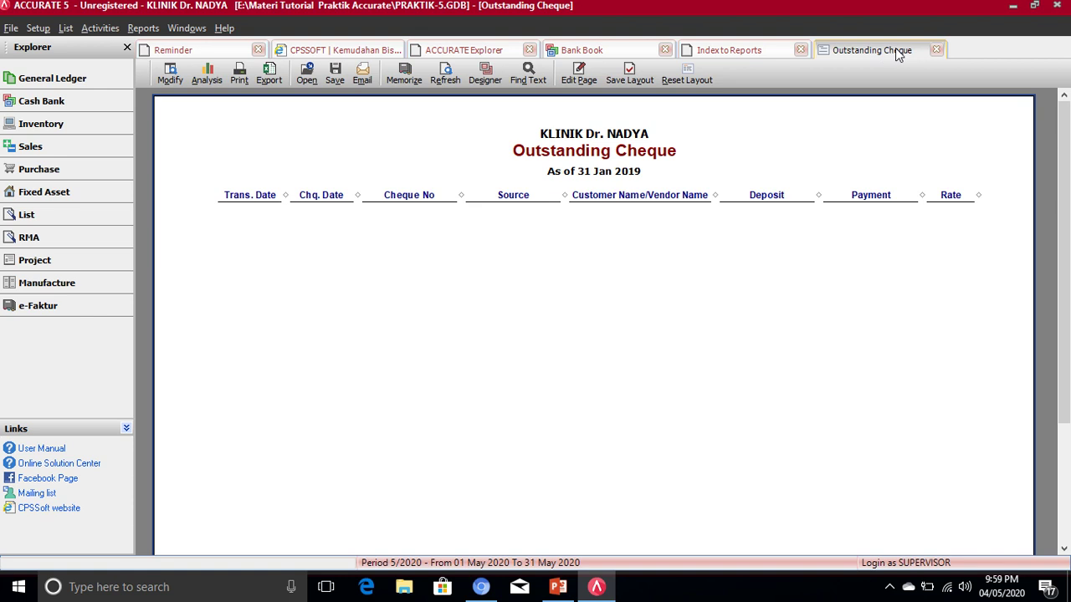
- Close the Outstanding Cheque report and generate the Bank Reconcile History report with a start date of 1 January 2019
{"action": "left_click", "coordinate": [936, 50]}
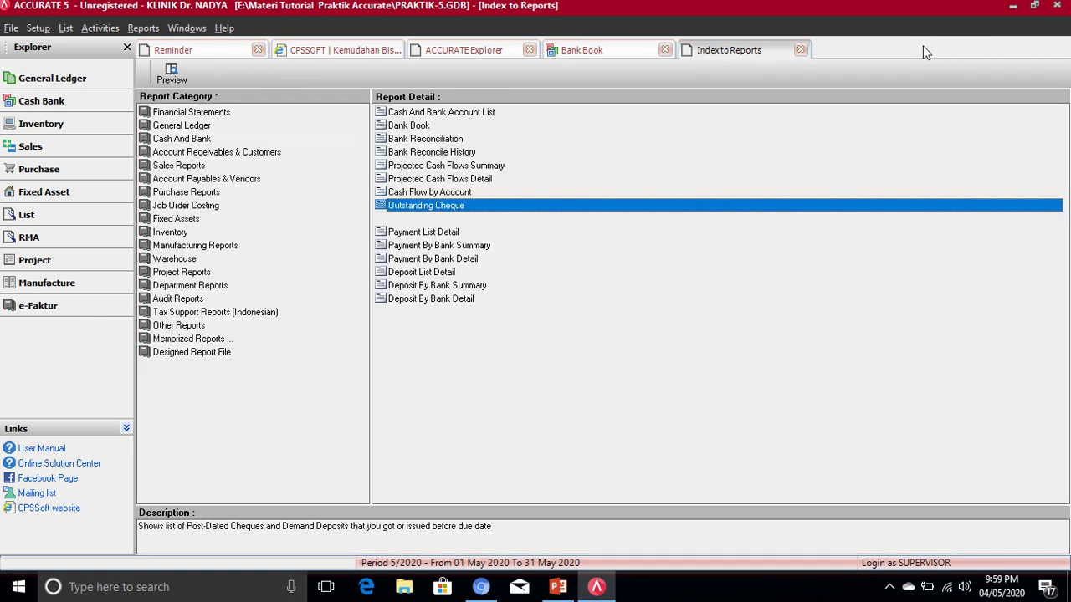
{"action": "left_click", "coordinate": [435, 153]}
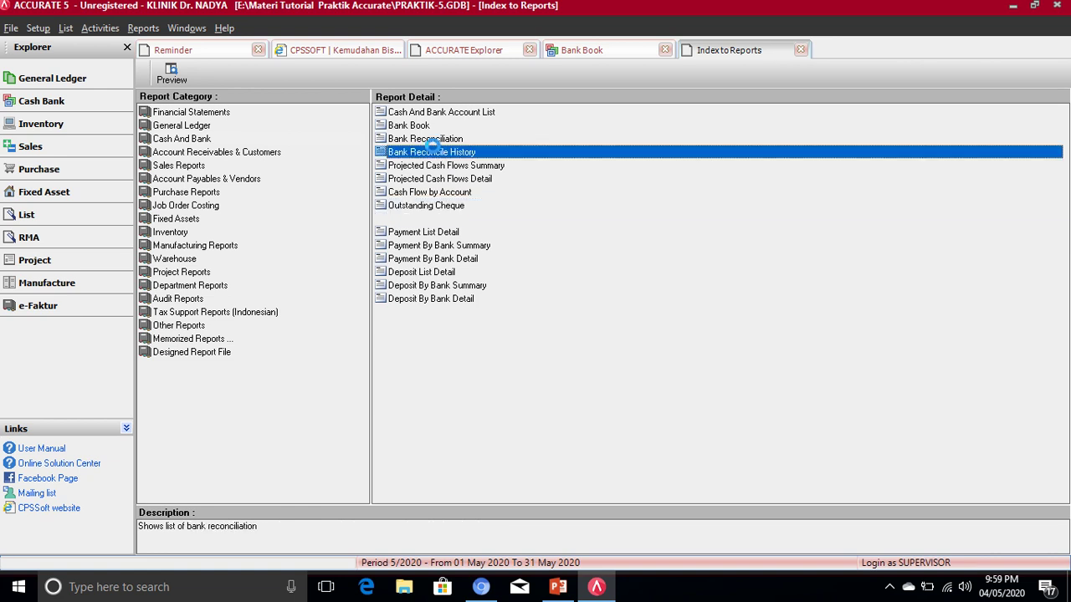
{"action": "double_click", "coordinate": [433, 150]}
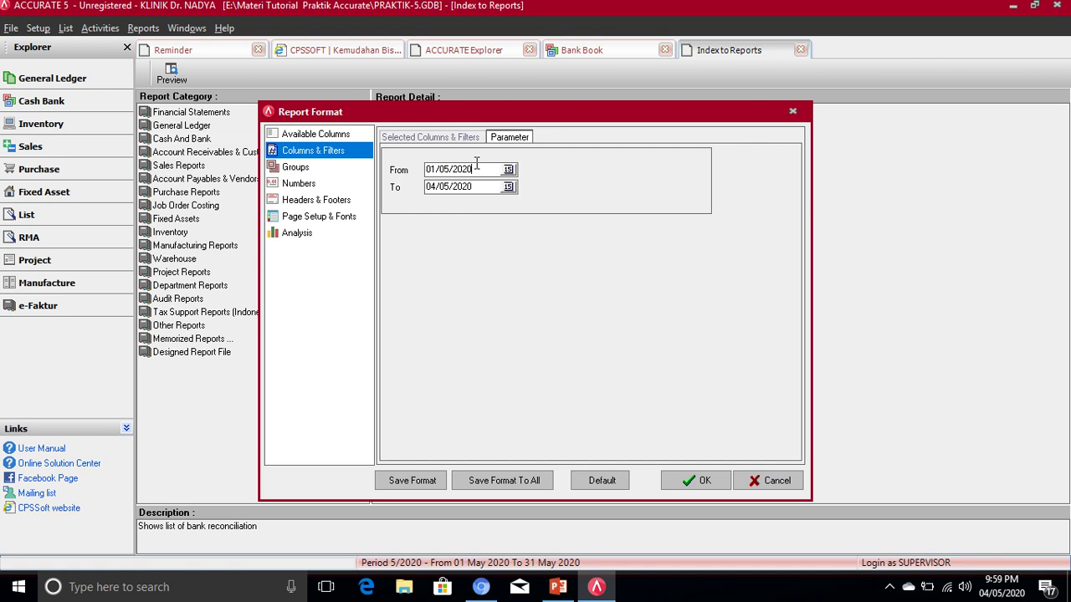
{"action": "left_click_drag", "start_coordinate": [474, 169], "coordinate": [446, 163]}
{"action": "type", "text": "1"}
{"action": "key", "text": "Return"}
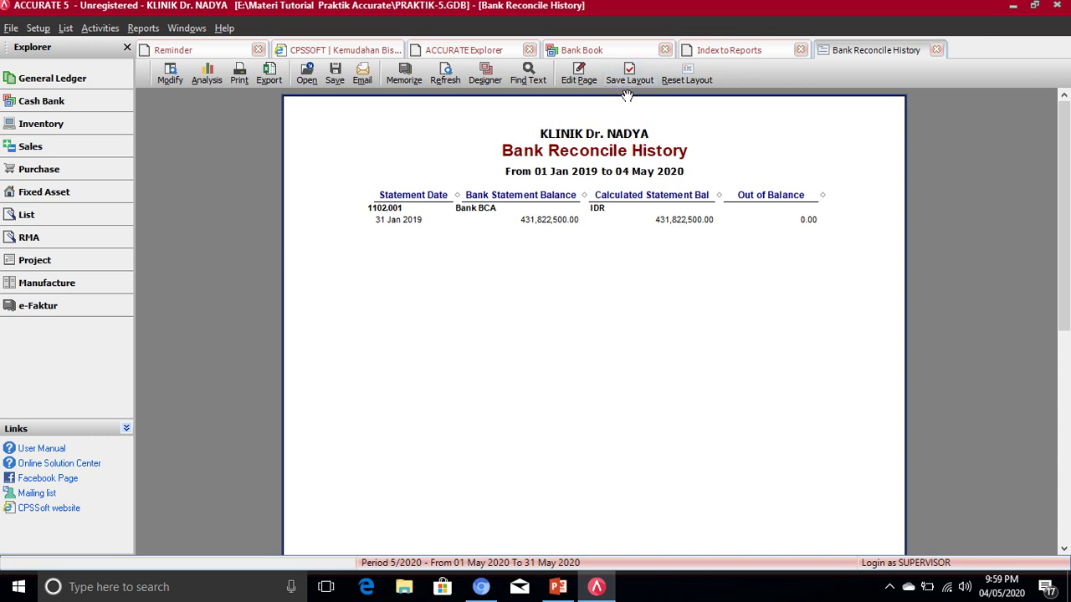
- Close the Bank Reconcile History report, the report index and the Bank Book
{"action": "left_click_drag", "start_coordinate": [657, 194], "coordinate": [606, 212]}
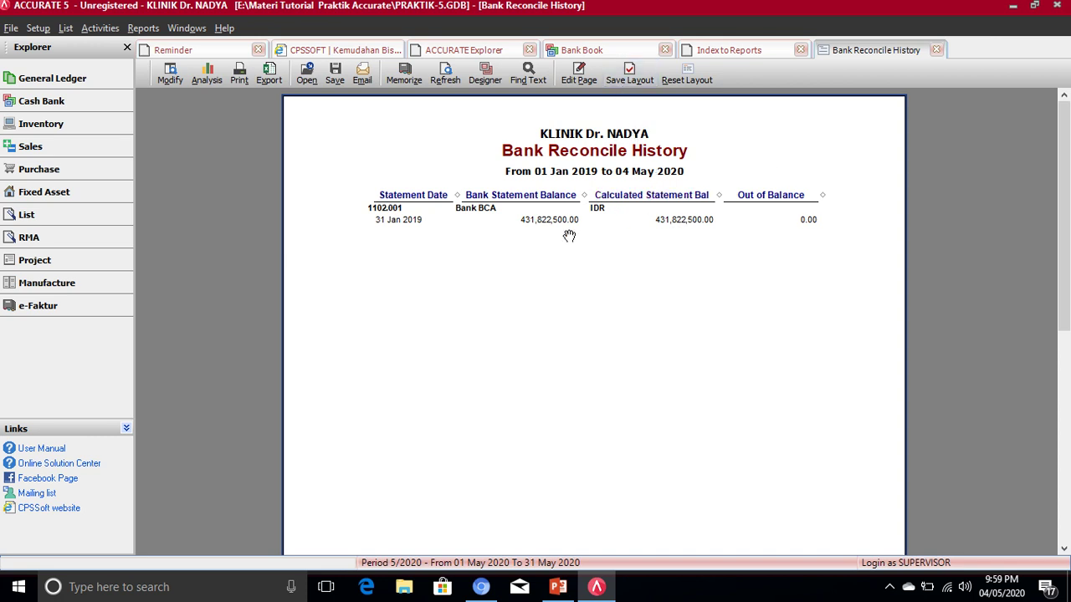
{"action": "left_click", "coordinate": [604, 52]}
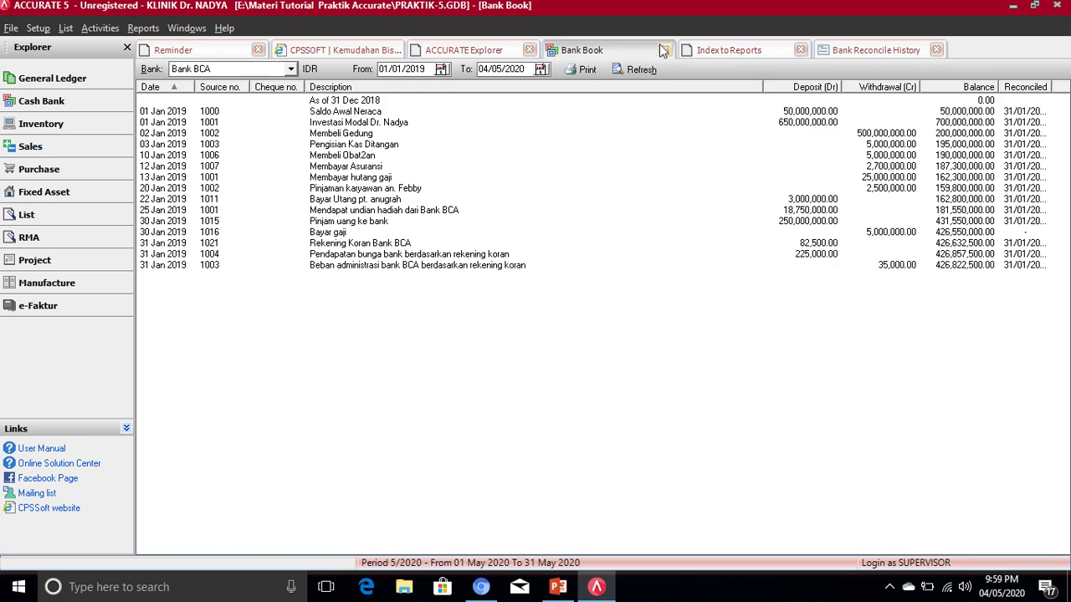
{"action": "left_click", "coordinate": [736, 50]}
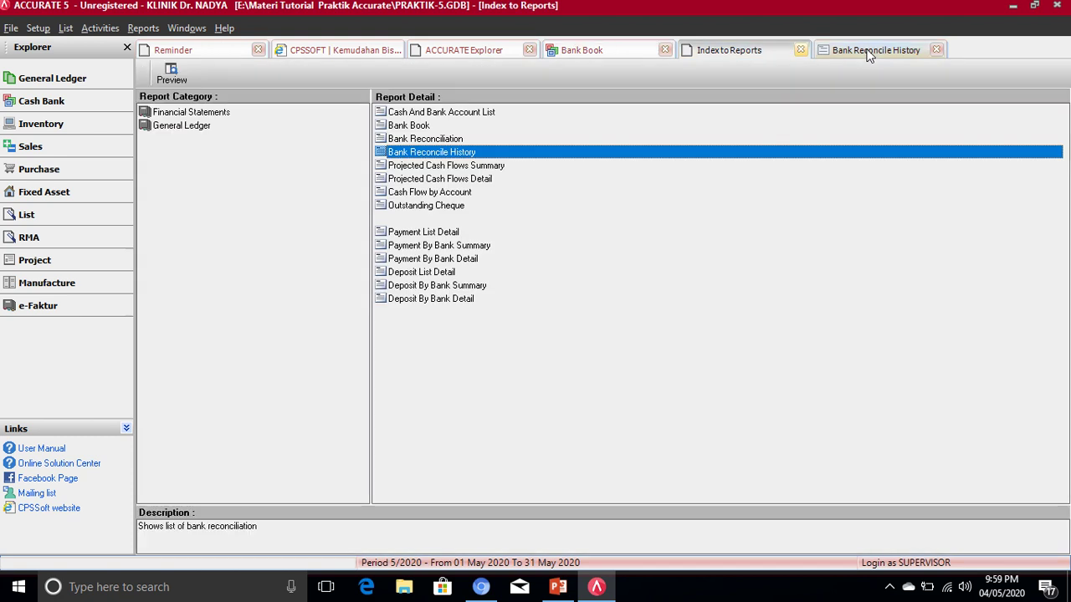
{"action": "left_click", "coordinate": [869, 52]}
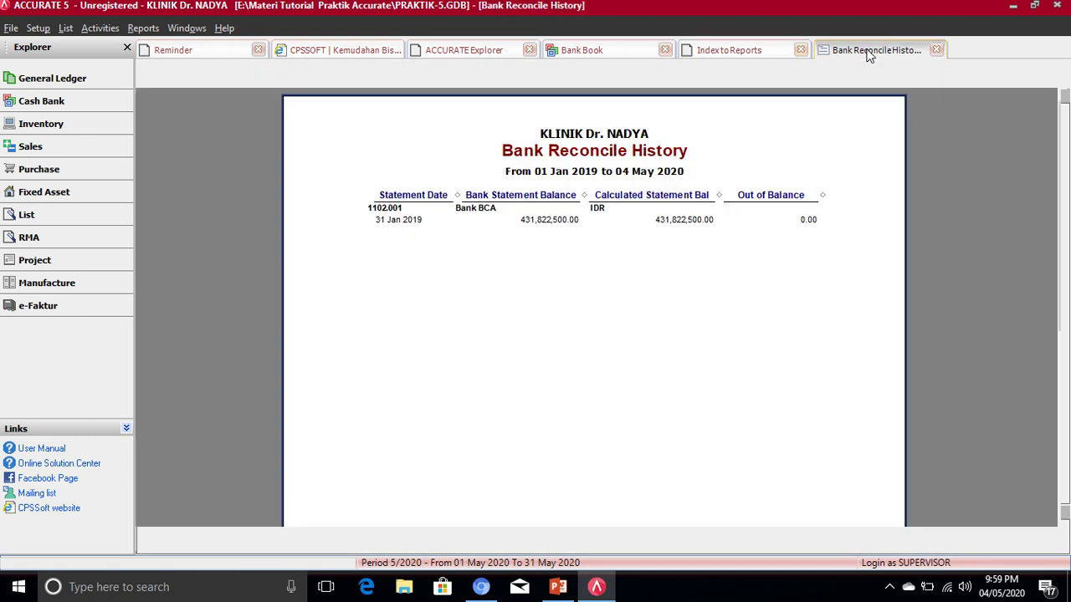
{"action": "left_click", "coordinate": [936, 50]}
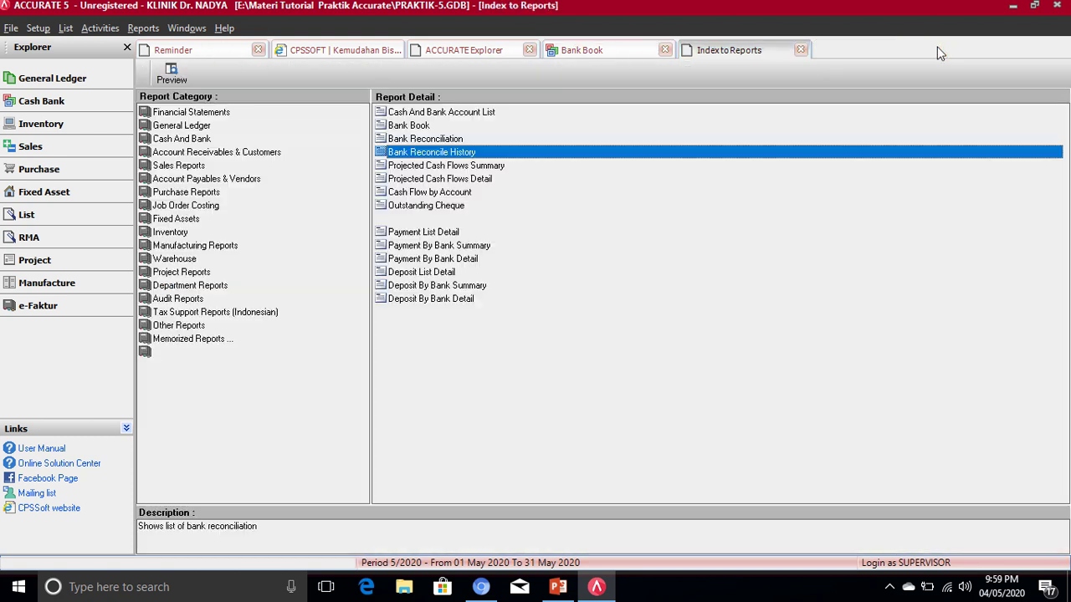
{"action": "left_click", "coordinate": [801, 50]}
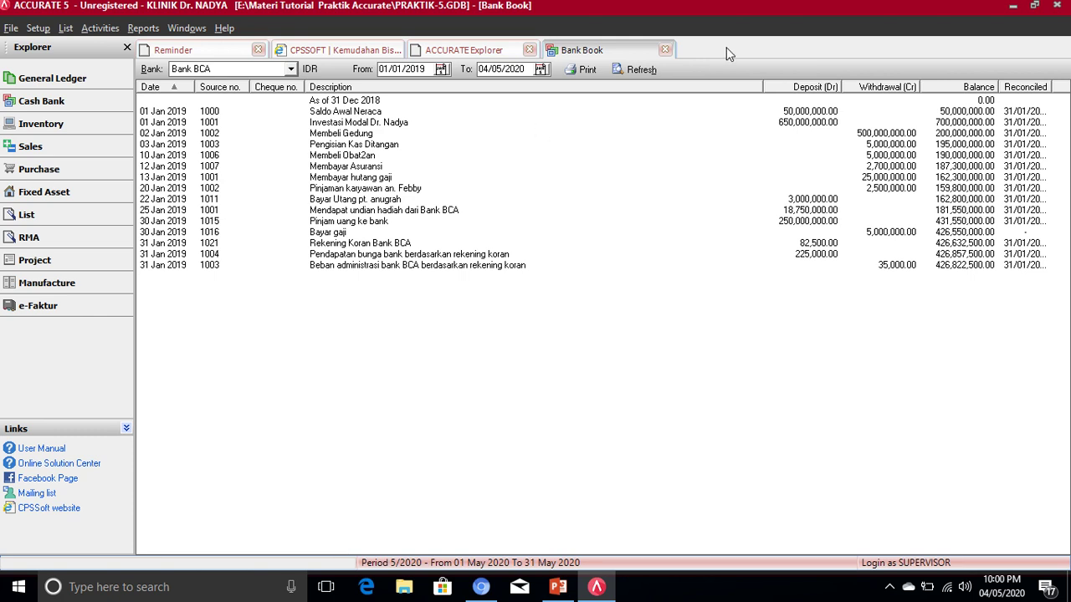
{"action": "left_click", "coordinate": [665, 50]}
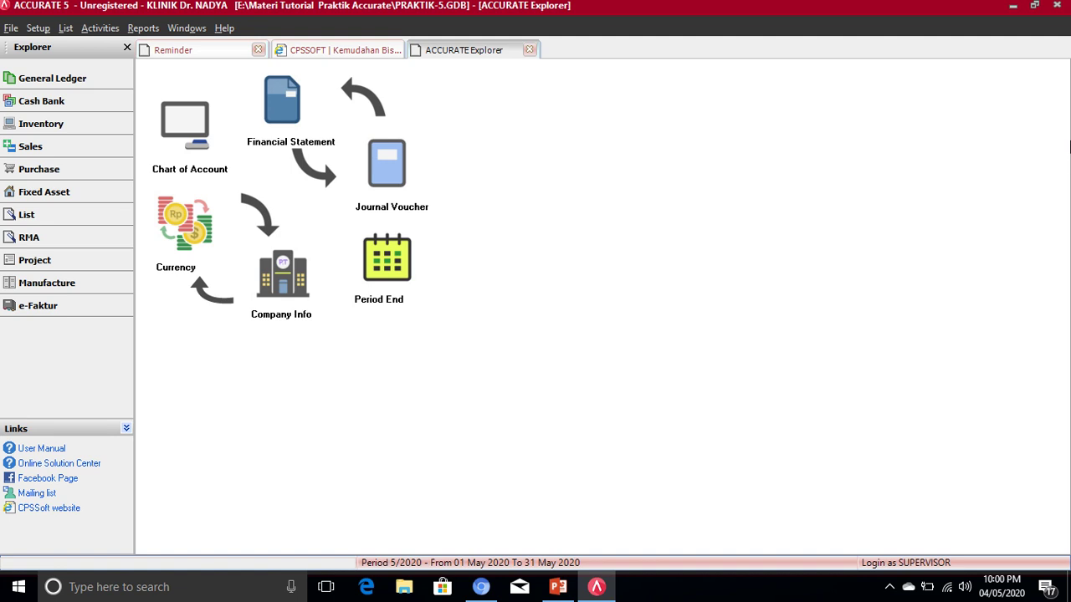
- Close the company data with a backup to PRAKTIK-5 Monday.gbk and exit ACCURATE
{"action": "left_click", "coordinate": [1058, 6]}
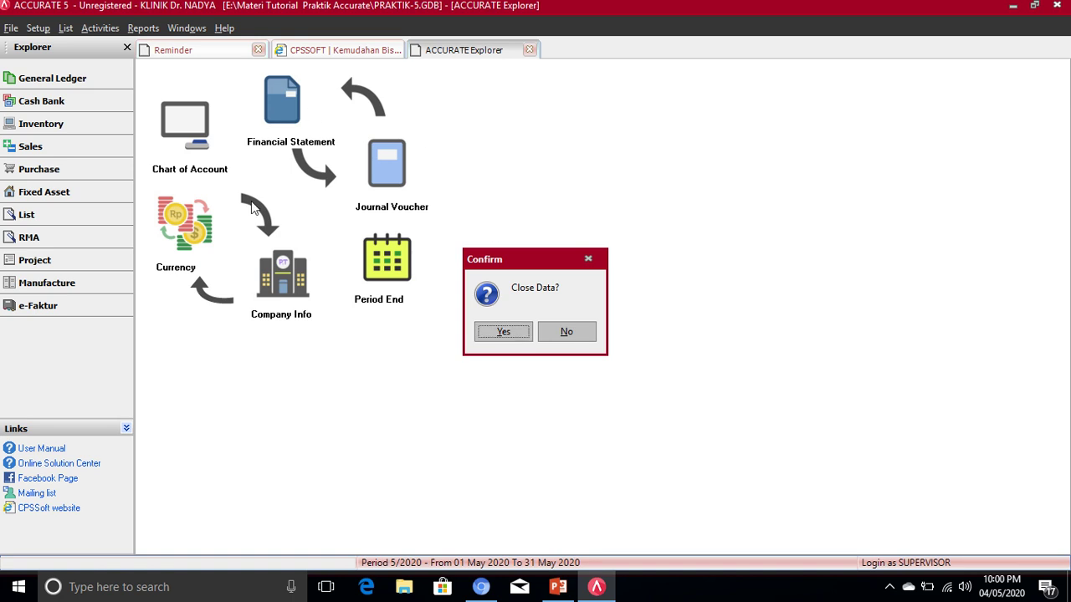
{"action": "left_click", "coordinate": [507, 335]}
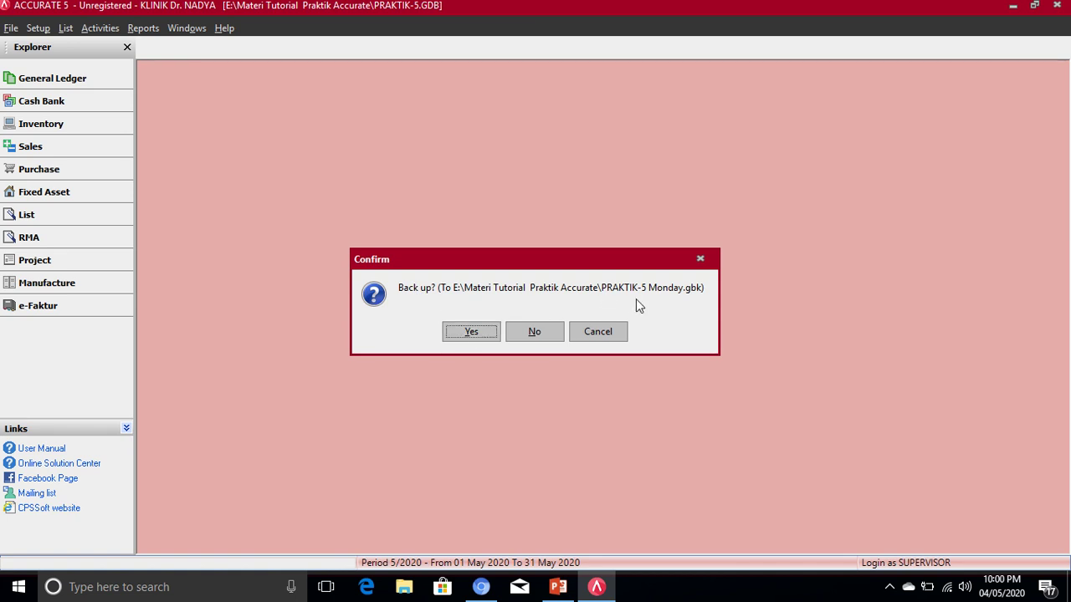
{"action": "left_click", "coordinate": [471, 333]}
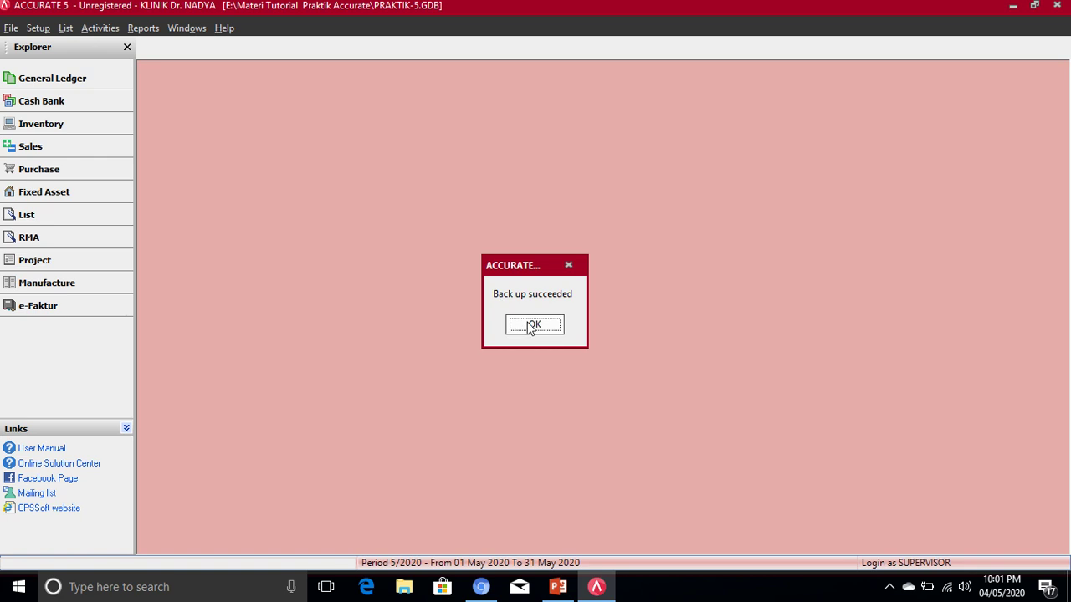
{"action": "left_click", "coordinate": [529, 327]}
{"action": "key", "text": "alt+F4"}
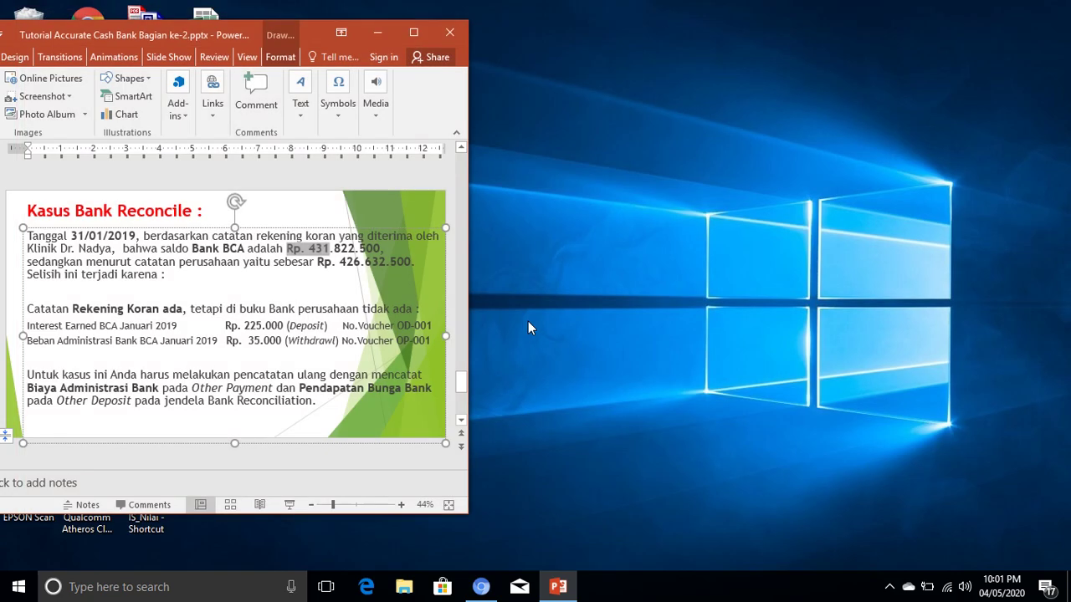
- Switch to PowerPoint and maximize the Tutorial Accurate Cash Bank Bagian ke-2.pptx presentation window
{"action": "left_click", "coordinate": [413, 33]}
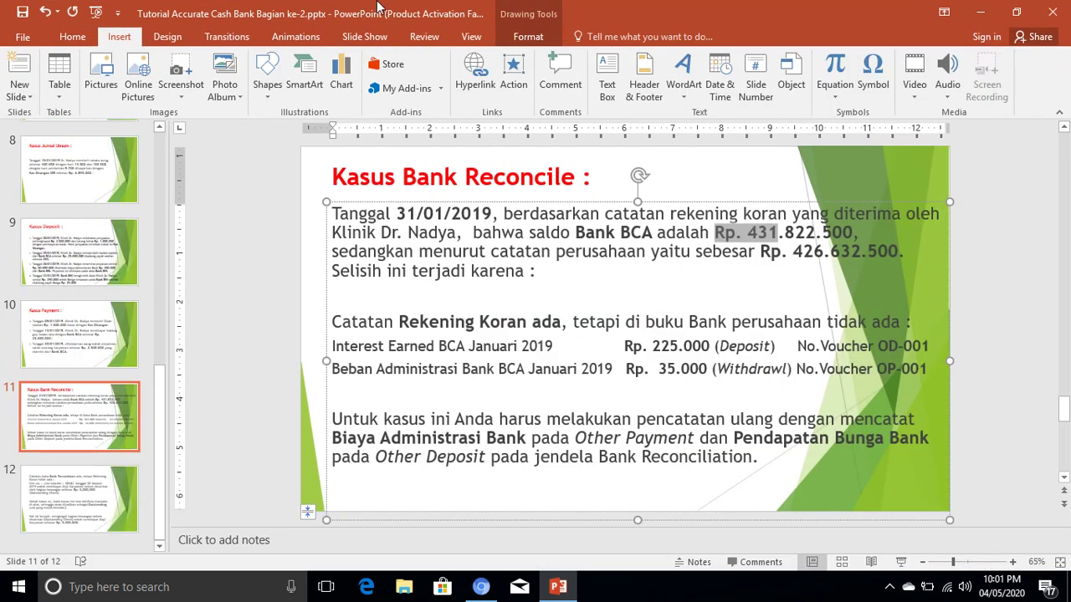
{"action": "mouse_move", "coordinate": [406, 6]}
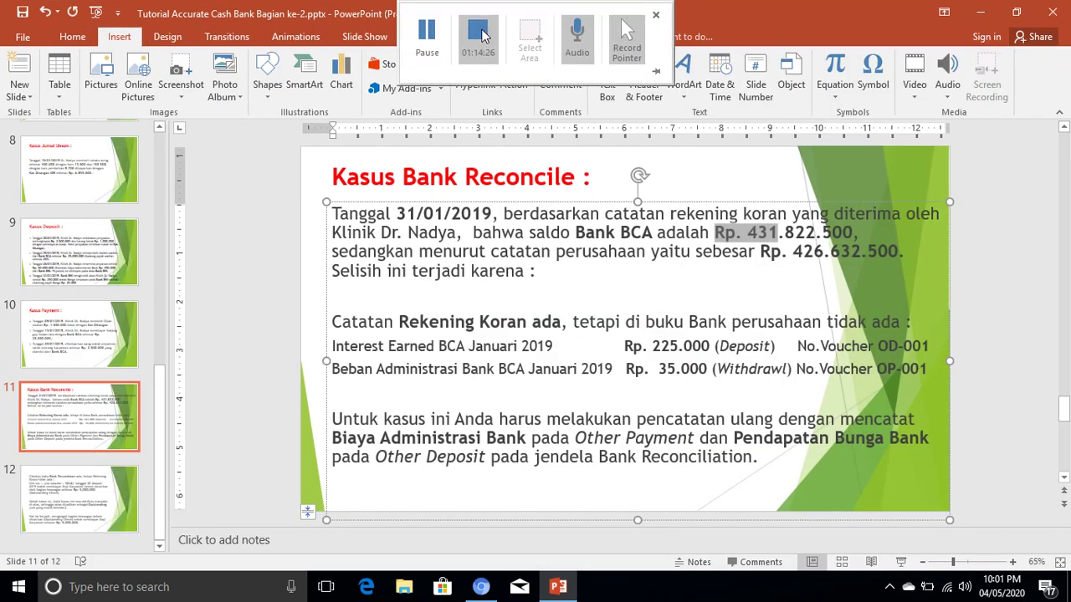